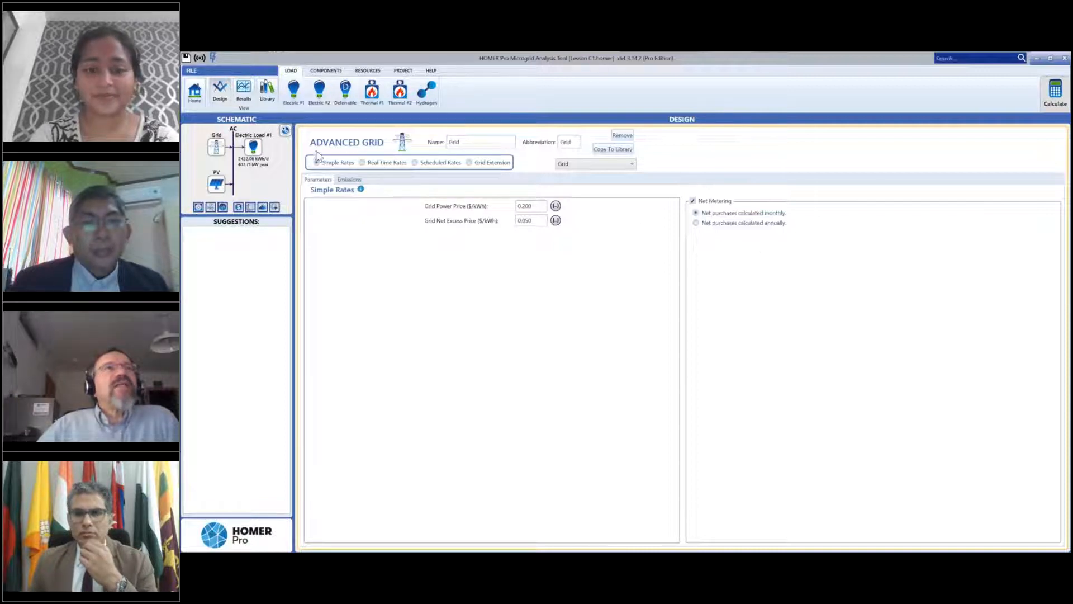
Review the project overview, reopen the Grid component's Simple Rates settings and show the available component types.
left_click(196, 105)
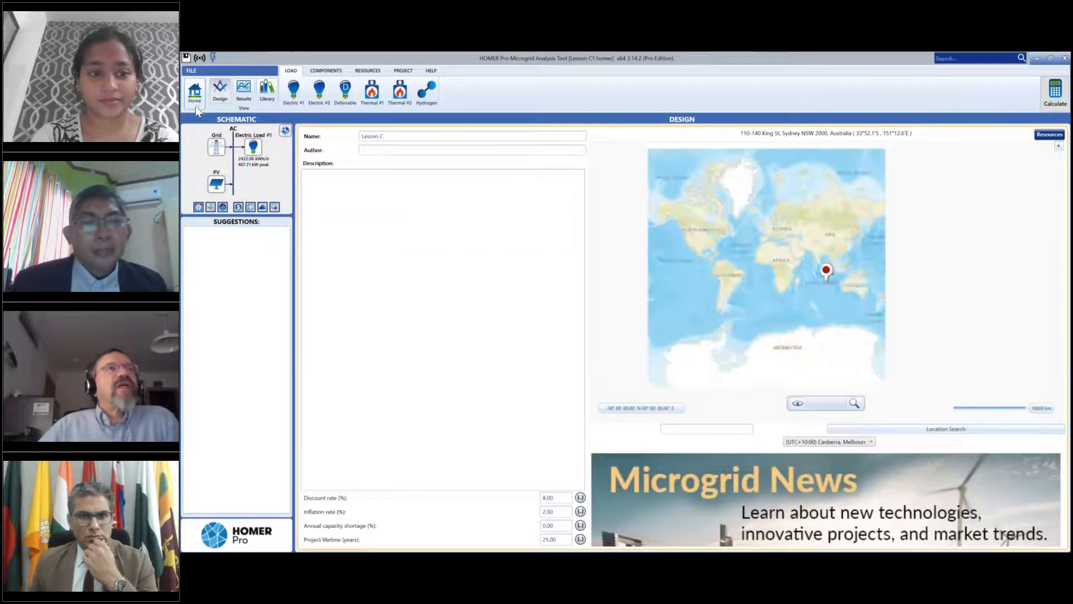
left_click(218, 148)
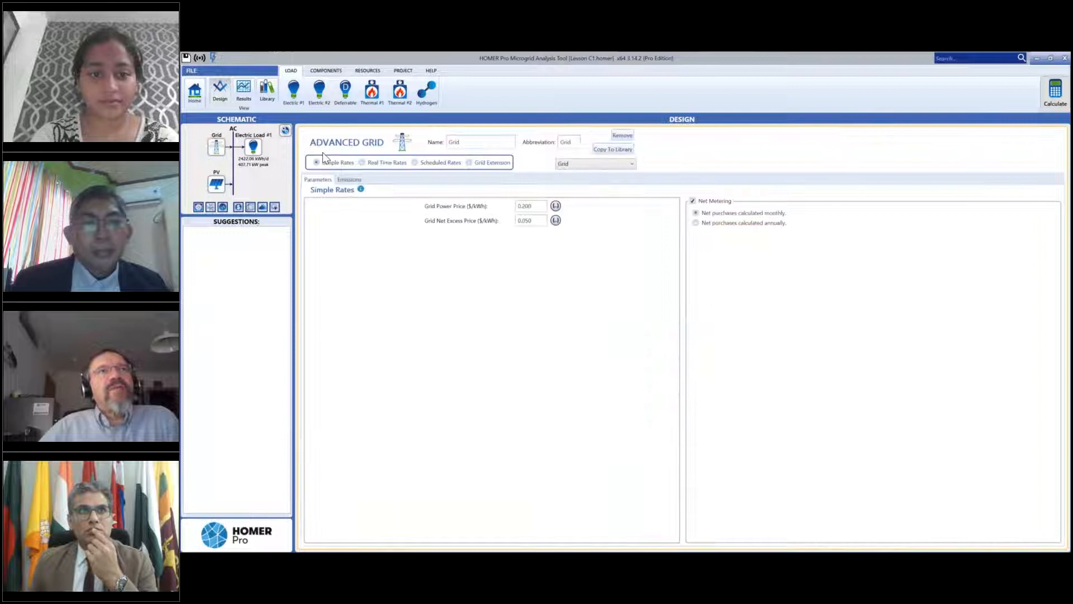
left_click(322, 71)
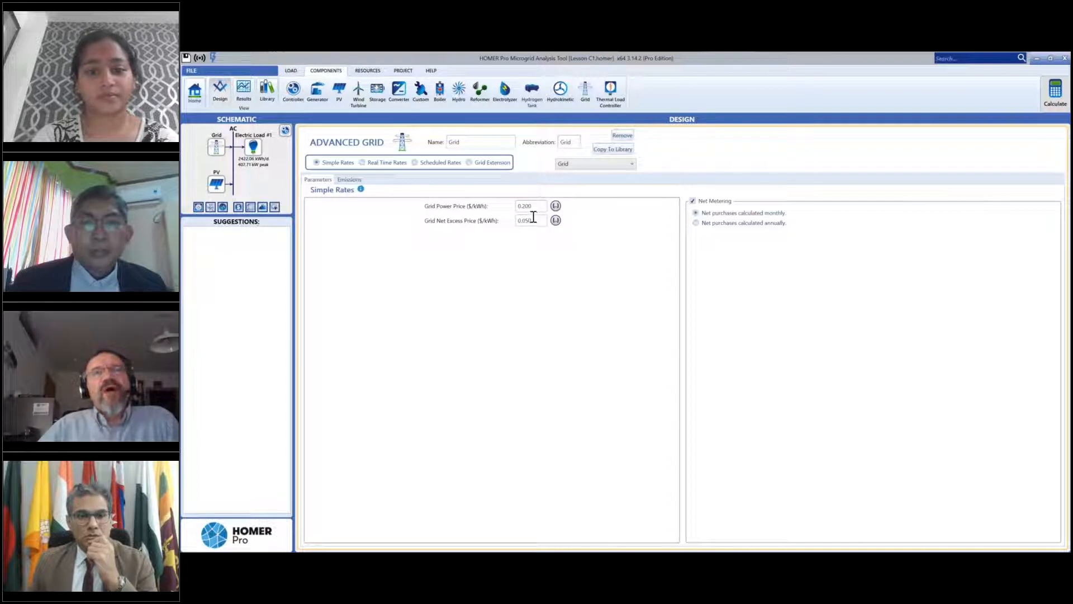
Compare the grid's power, net excess and sellback price fields with Net Metering disabled and enabled, leaving it enabled with monthly calculation.
left_click(693, 202)
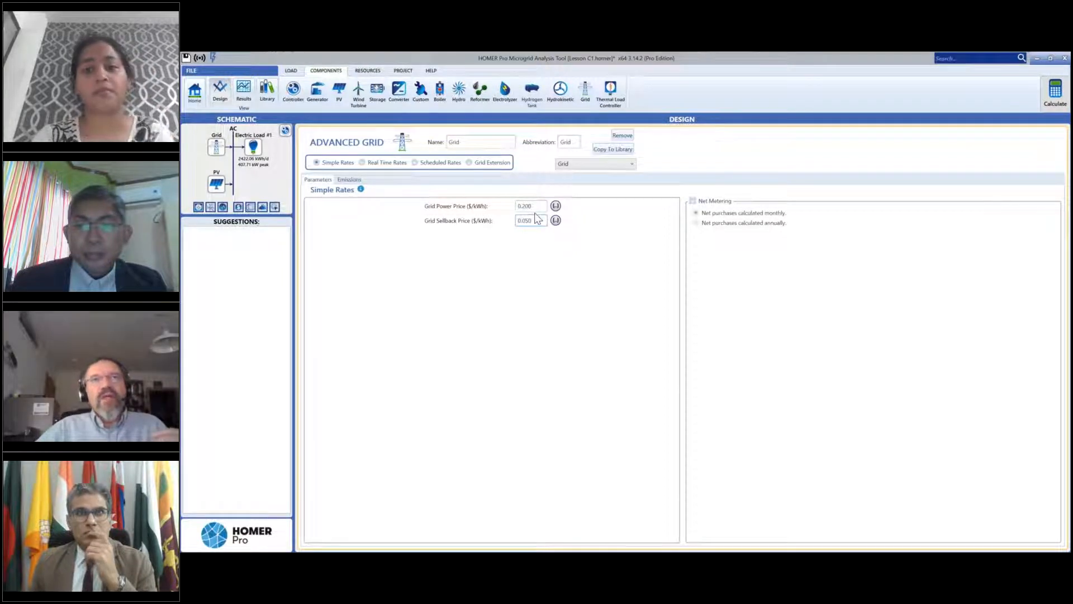
left_click(692, 200)
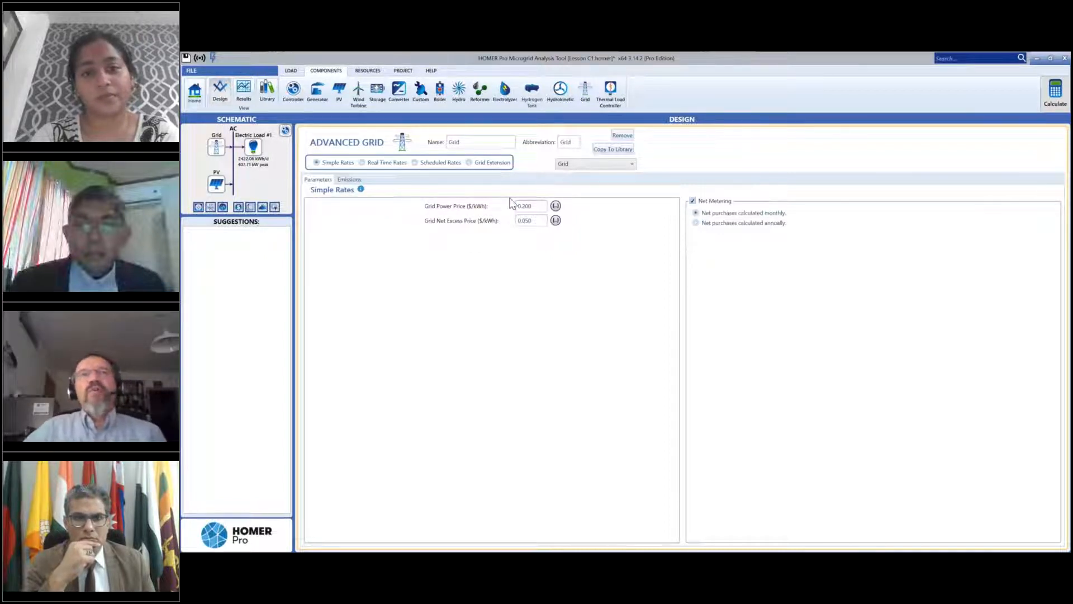
left_click_drag(535, 220, 517, 222)
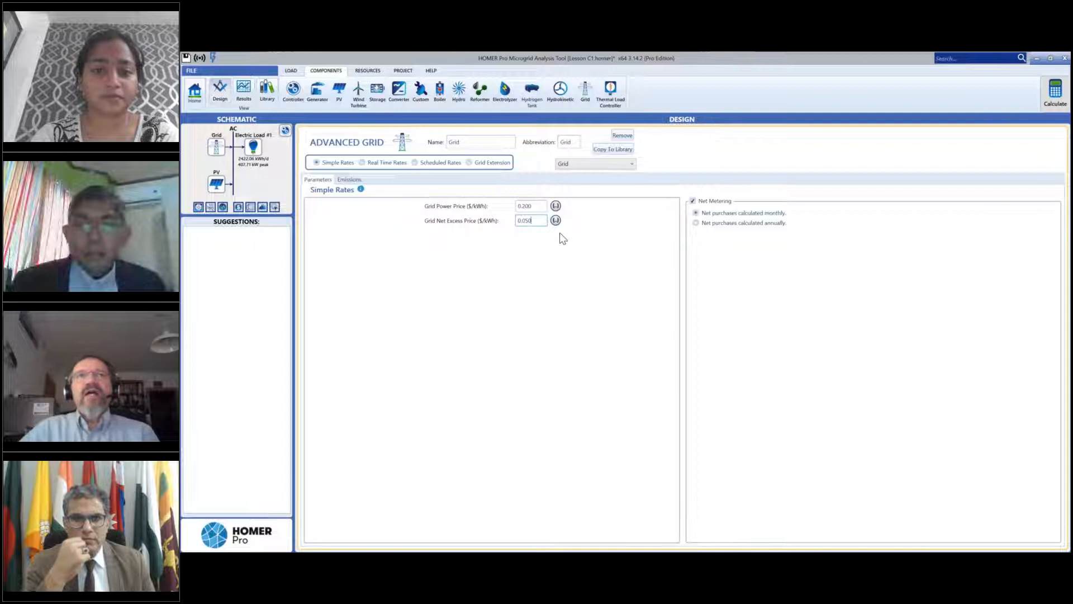
left_click_drag(536, 206, 516, 206)
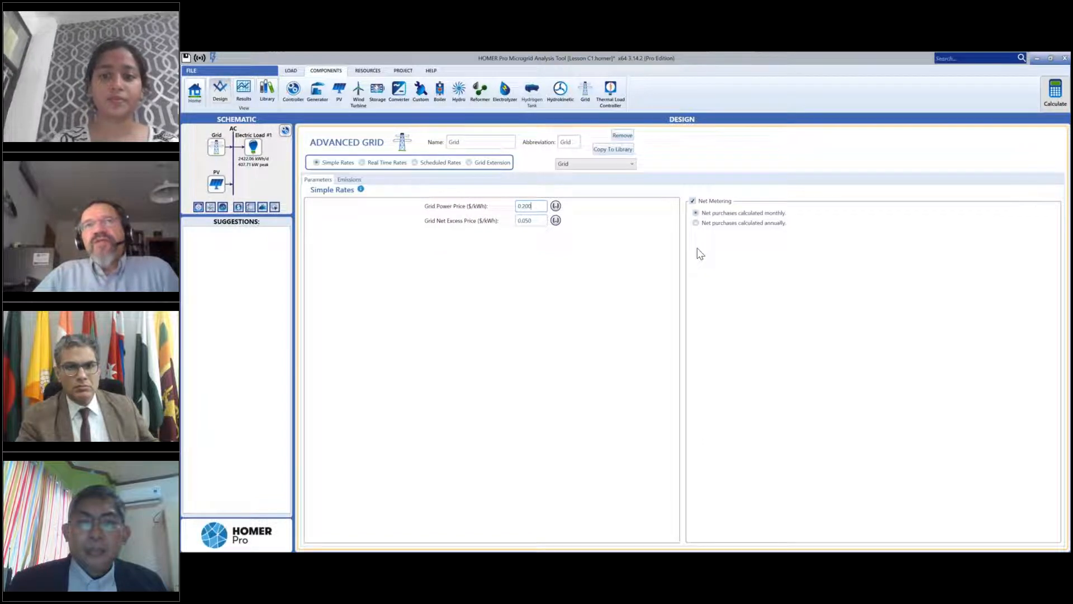
left_click(533, 222)
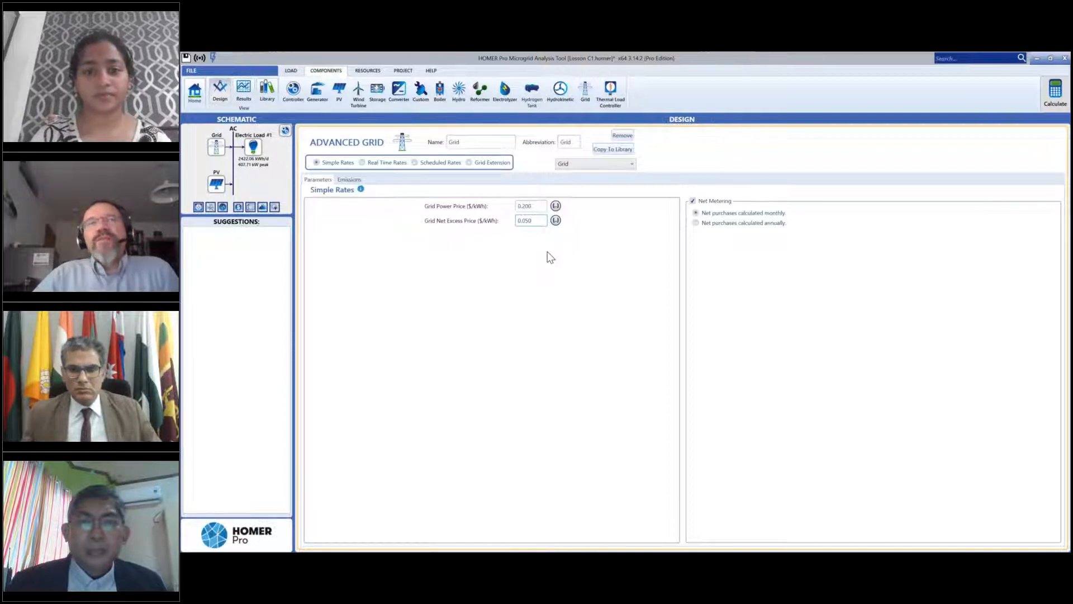
left_click(698, 212)
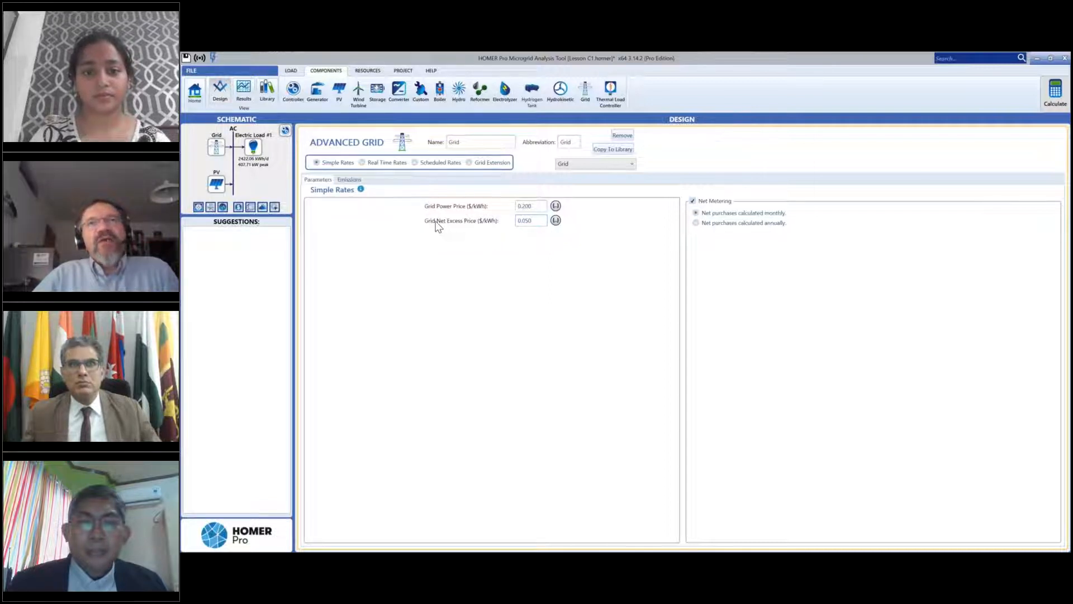
left_click(693, 201)
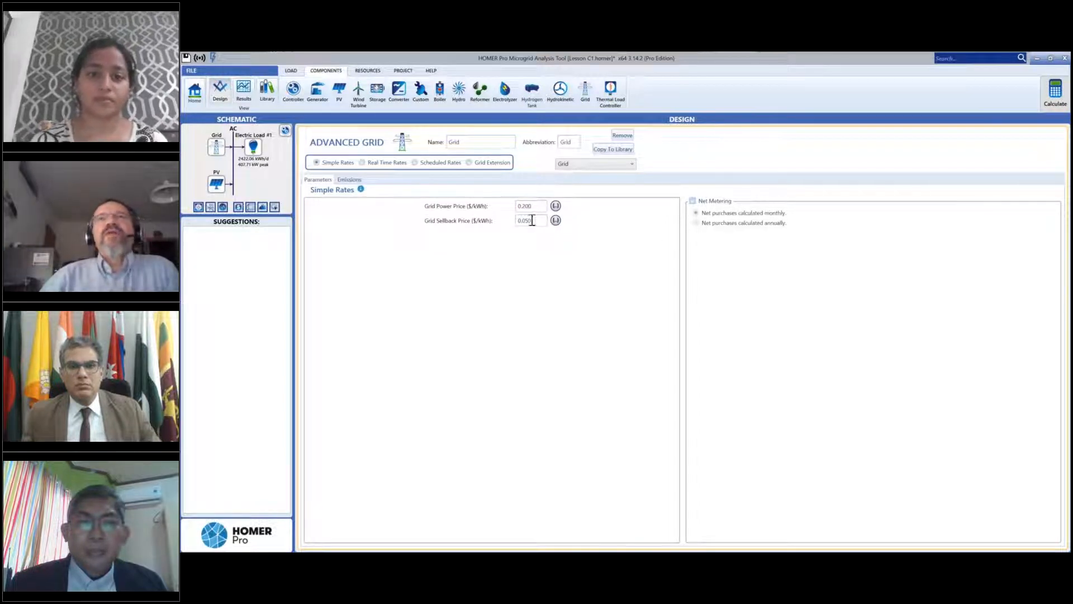
left_click(693, 200)
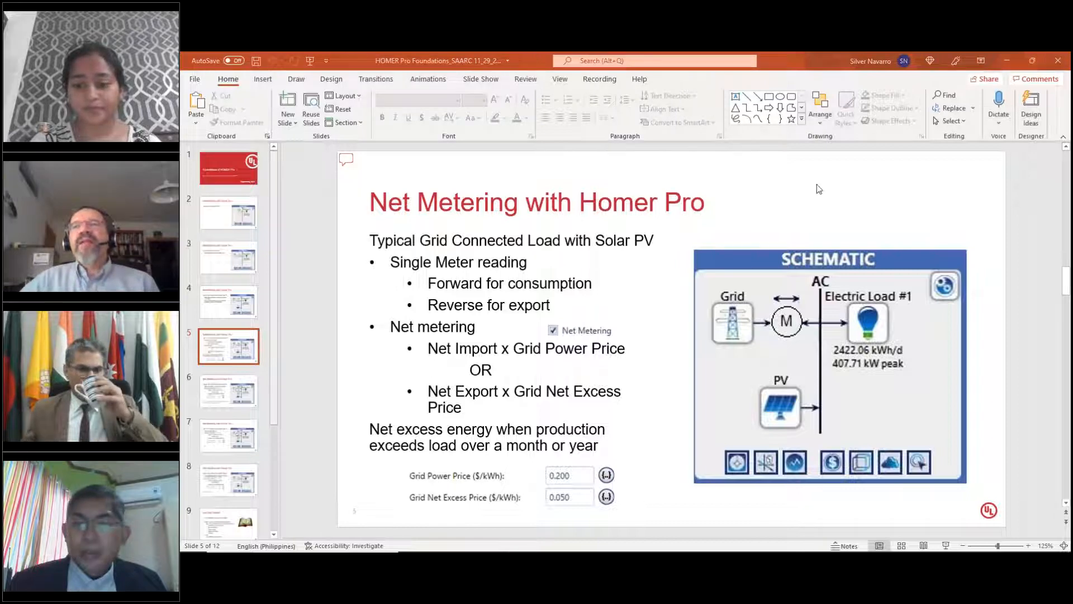
In PowerPoint, present the Net Metering with Homer Pro slide and advance to the non-net metering slide.
key("shift+F5")
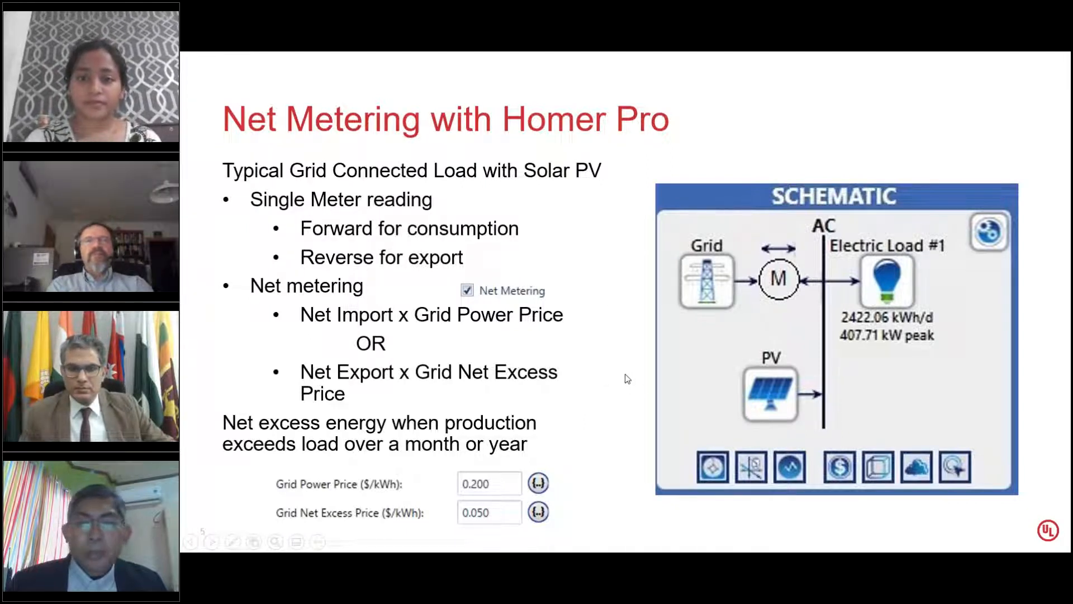
left_click(604, 351)
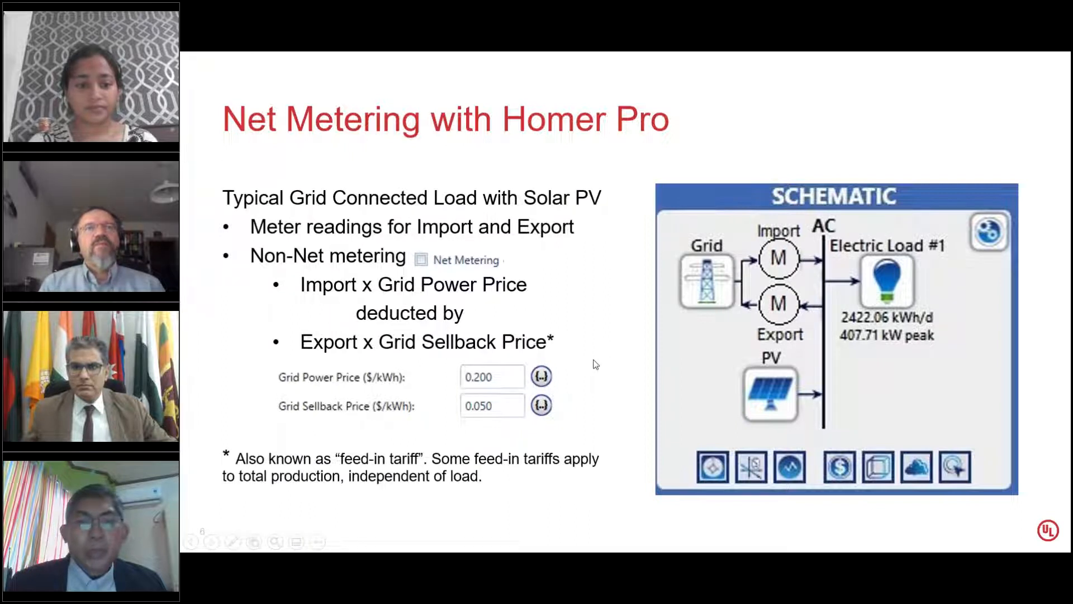
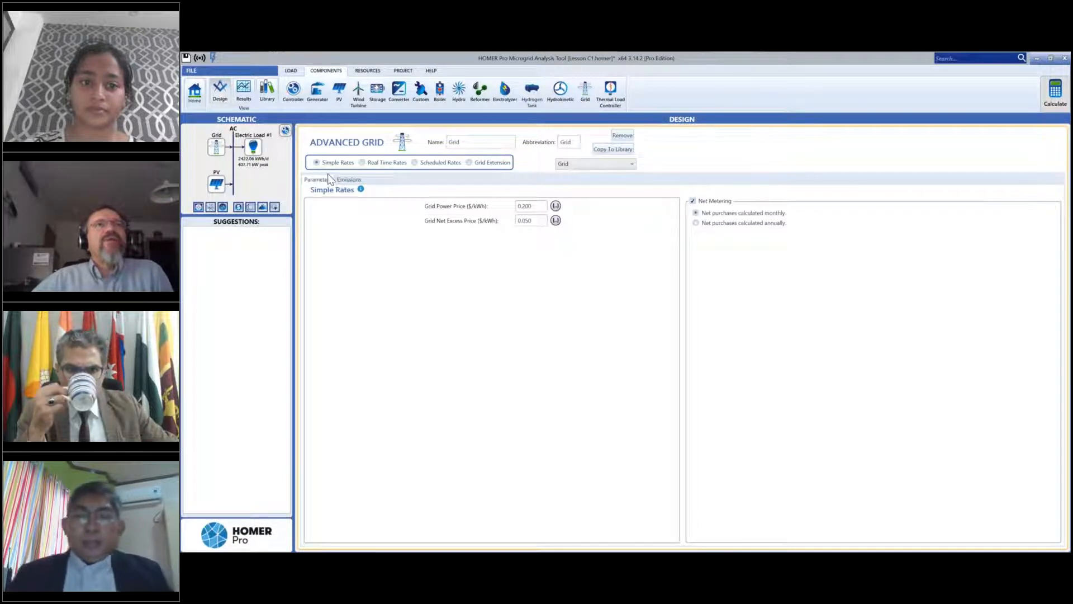
Switch the grid in HOMER Pro to Scheduled Rates and add a second rate to its rate definition.
left_click(415, 163)
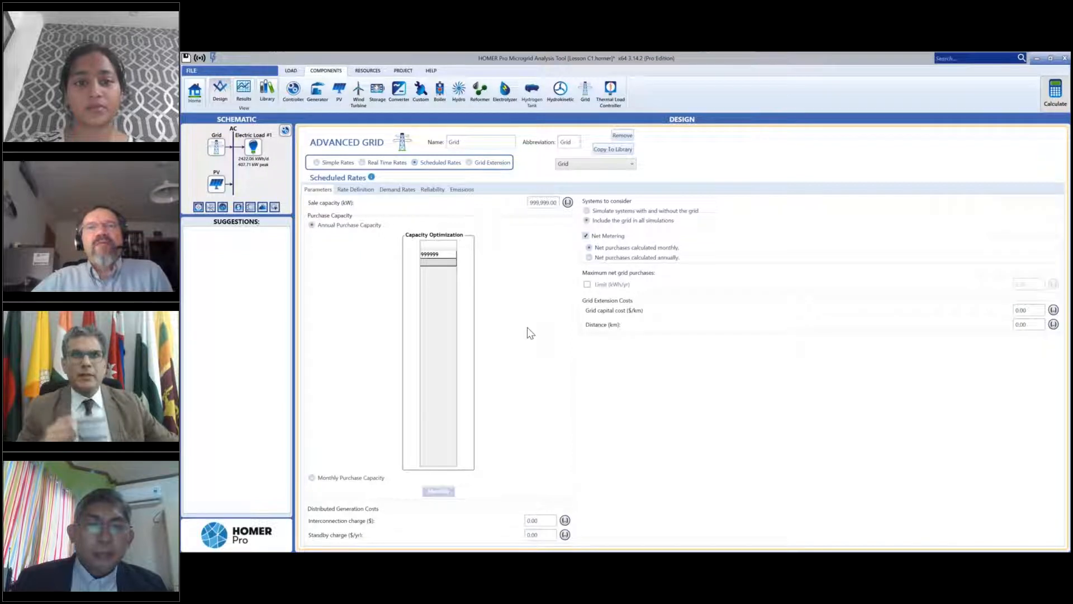
left_click(358, 190)
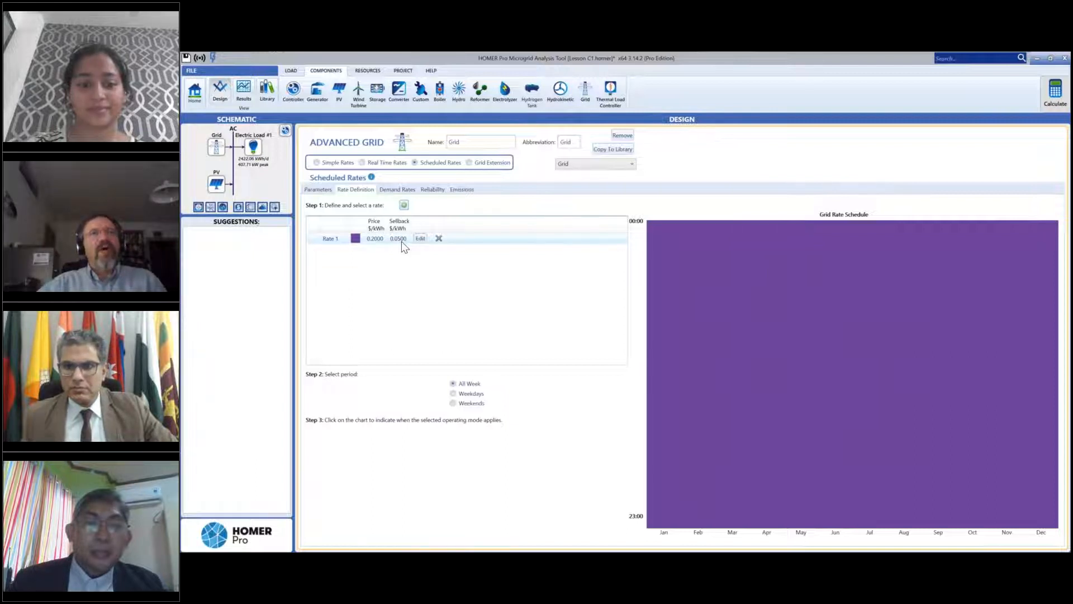
left_click(404, 205)
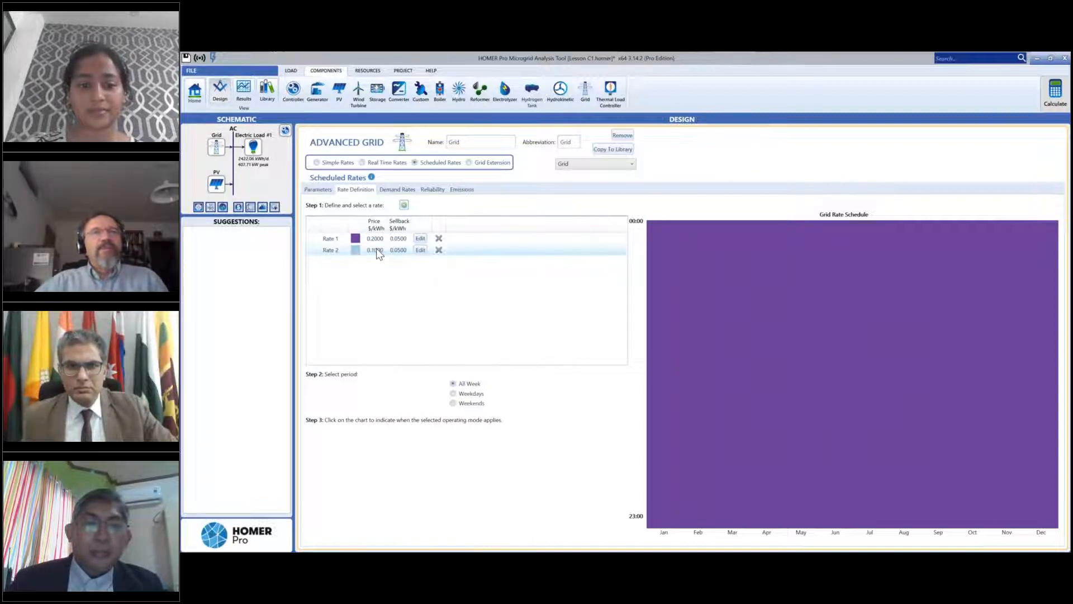
Apply Rate 2 to weekdays from the 18:00 through the 22:00 hour, January to December, in the grid rate schedule.
left_click(390, 253)
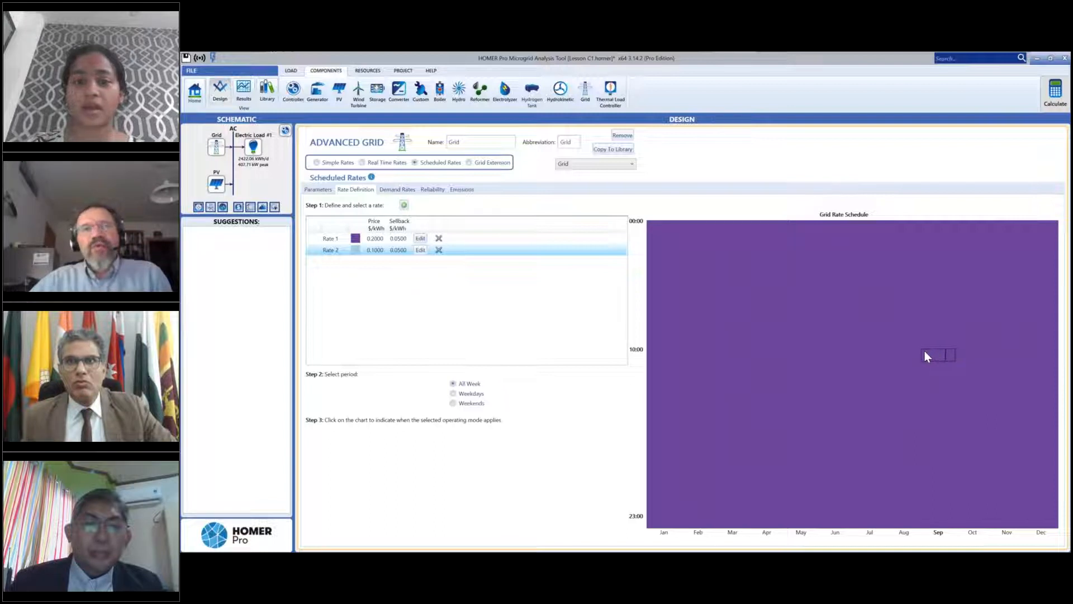
left_click(453, 394)
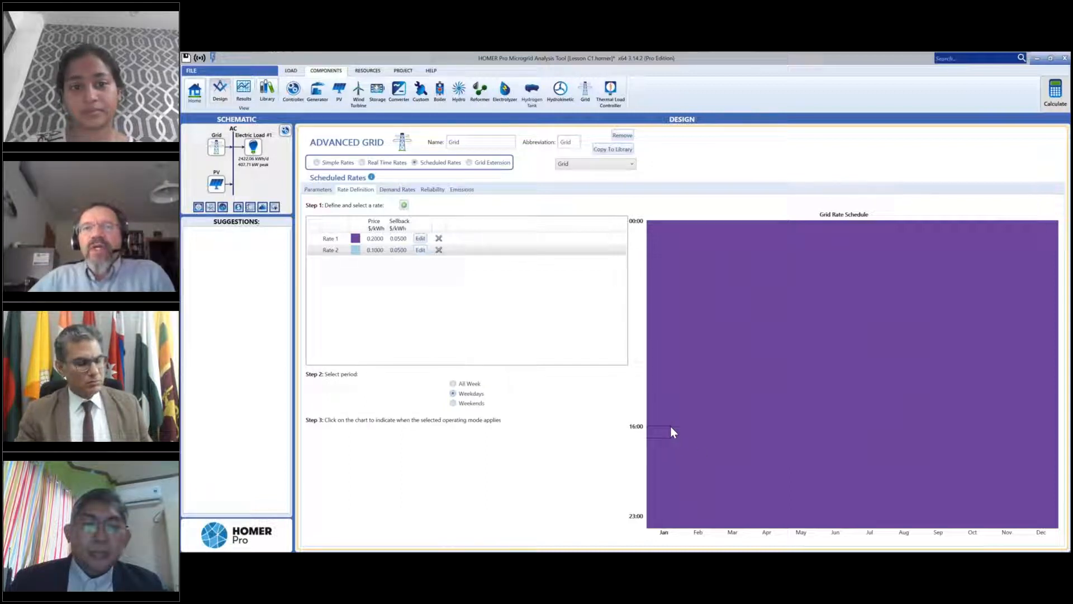
left_click(668, 456)
left_click(691, 457)
left_click_drag(721, 454, 1063, 501)
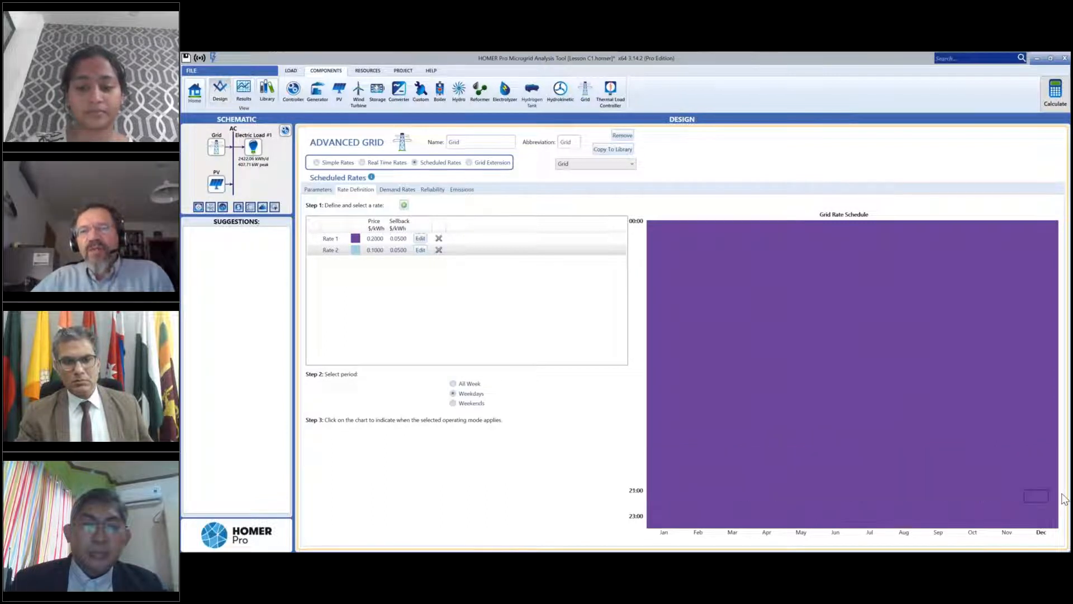
mouse_move(669, 455)
left_mouse_down()
mouse_move(1041, 462)
mouse_move(1043, 506)
left_mouse_up()
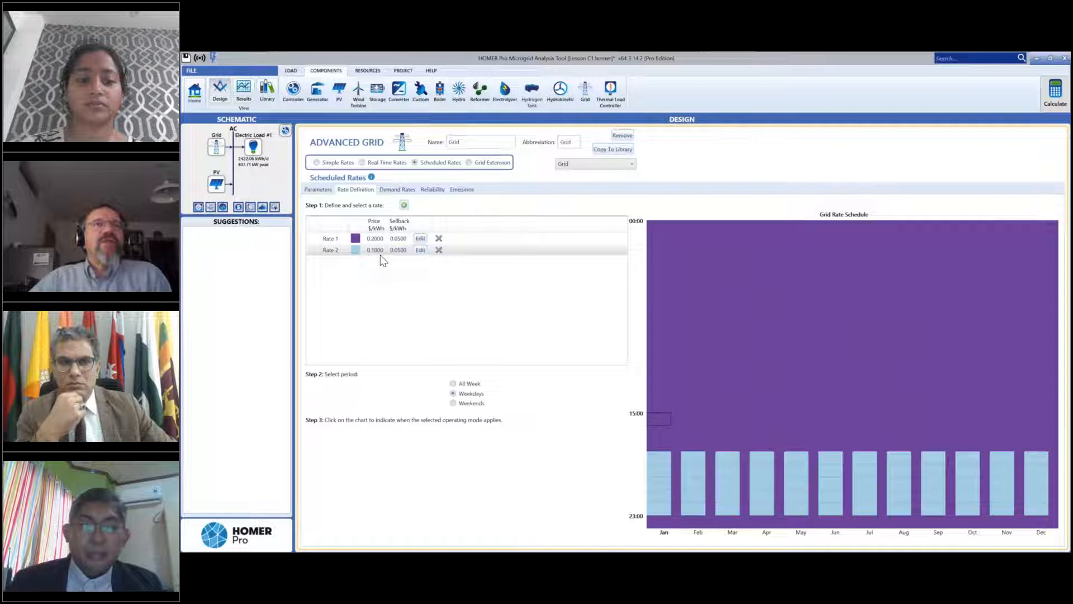
Set the grid power price to 0.1 $/kWh for Rate 1 and 0.2 $/kWh for Rate 2.
left_click(419, 238)
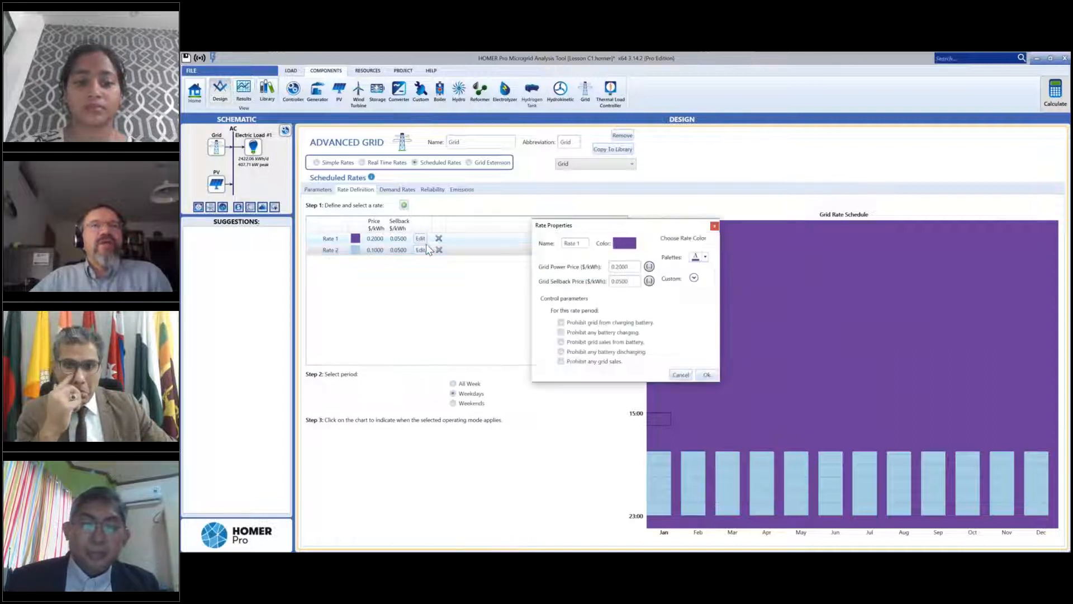
double_click(620, 268)
type("1")
left_click(705, 375)
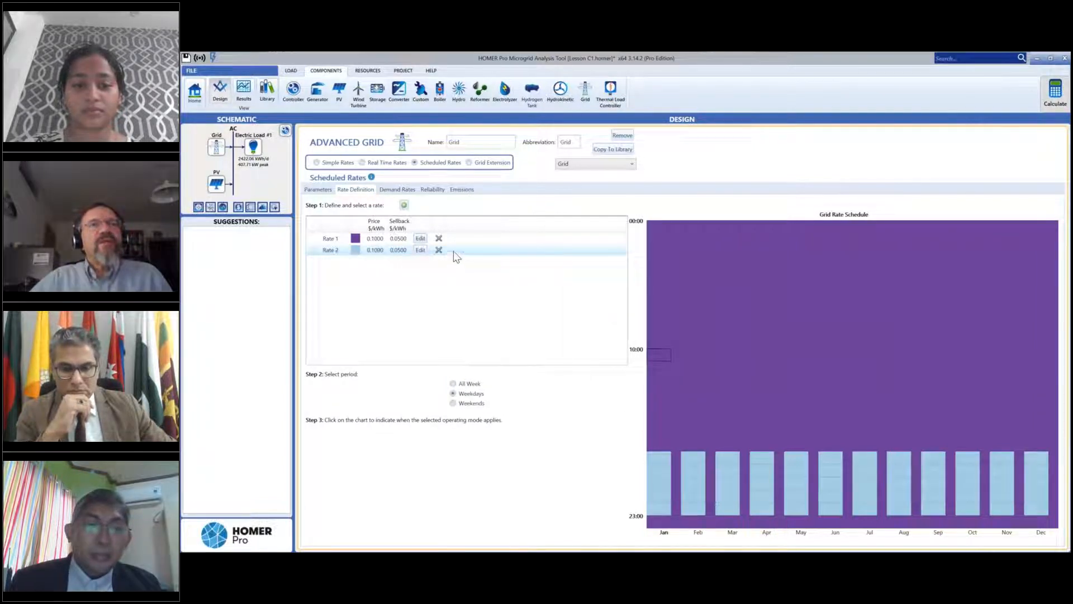
left_click(421, 250)
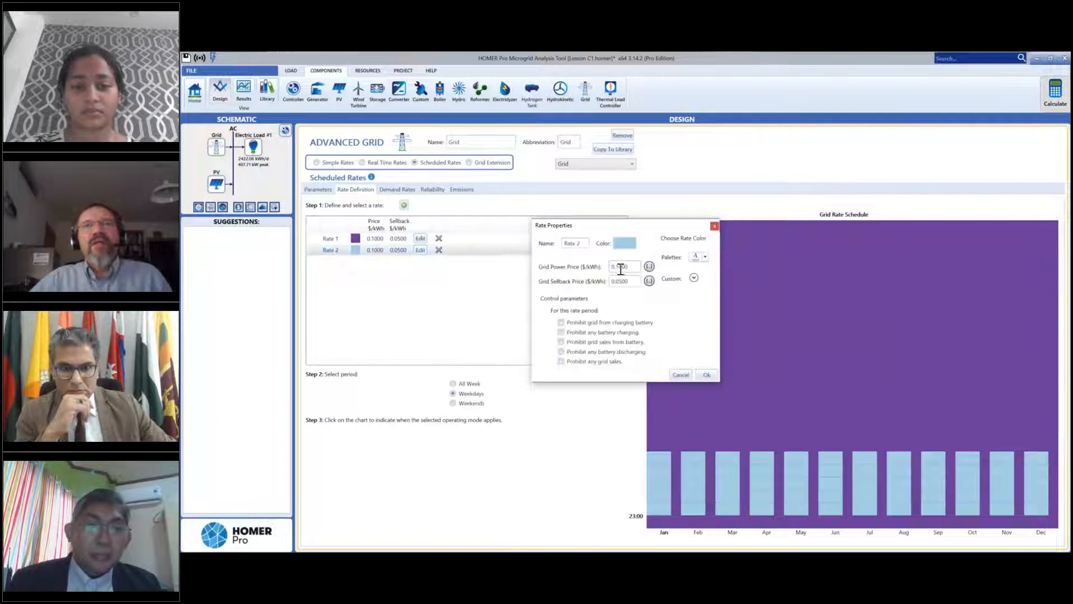
type("2")
left_click(704, 376)
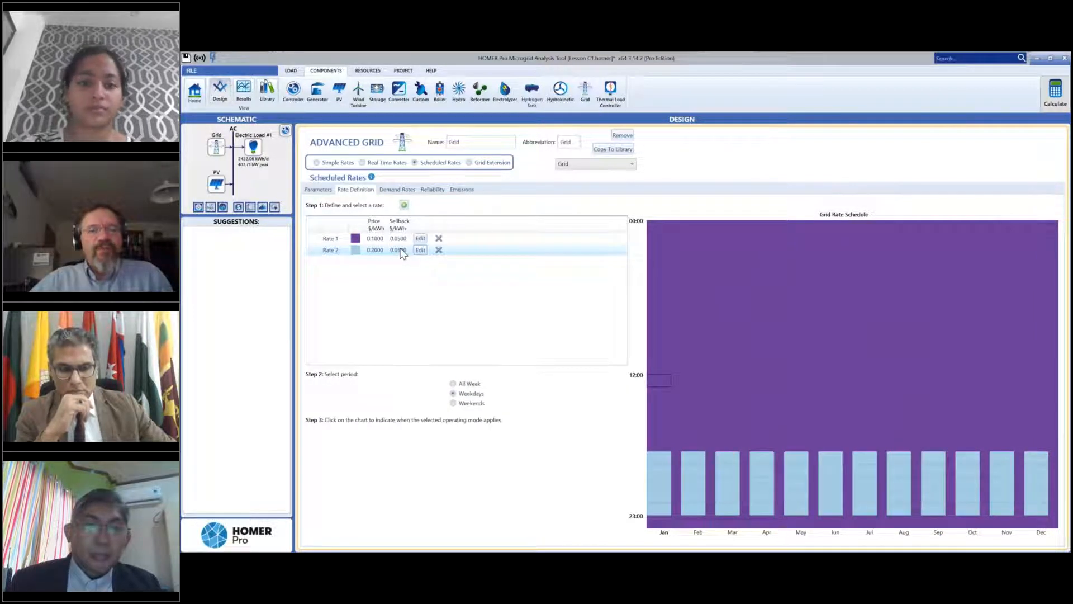
Add three extra rates to the rate definition, then delete Rates 3, 4 and 5.
left_click(403, 205)
left_click(404, 205)
left_click(404, 205)
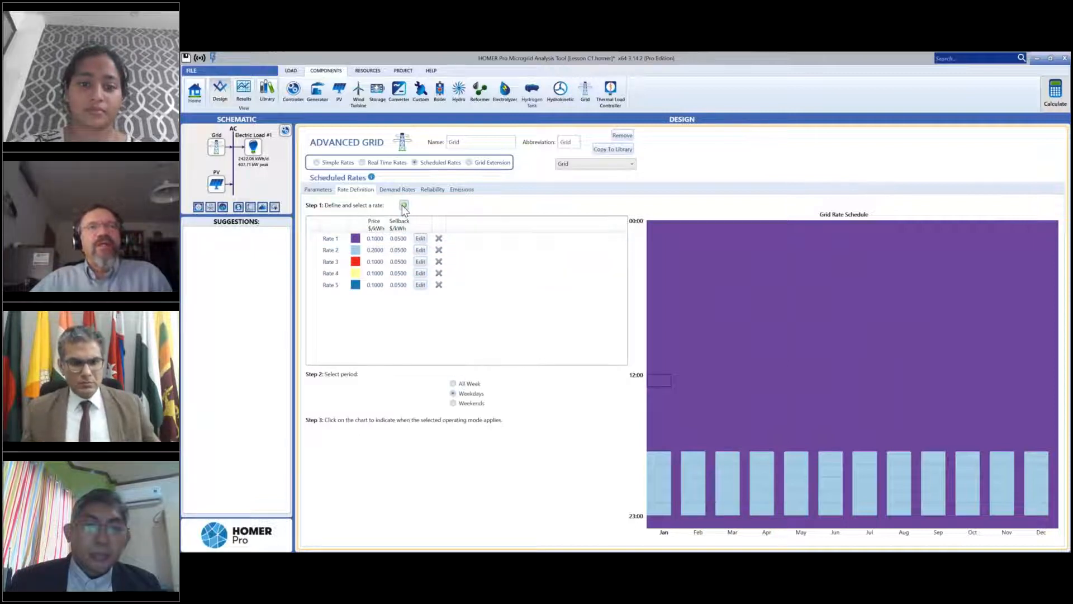
left_click(439, 262)
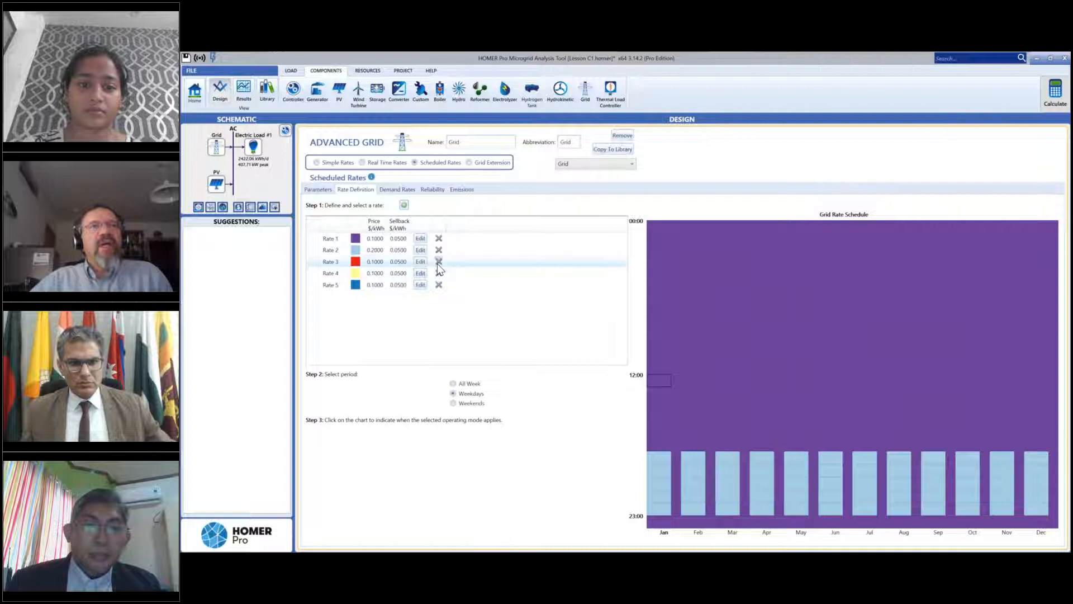
left_click(439, 261)
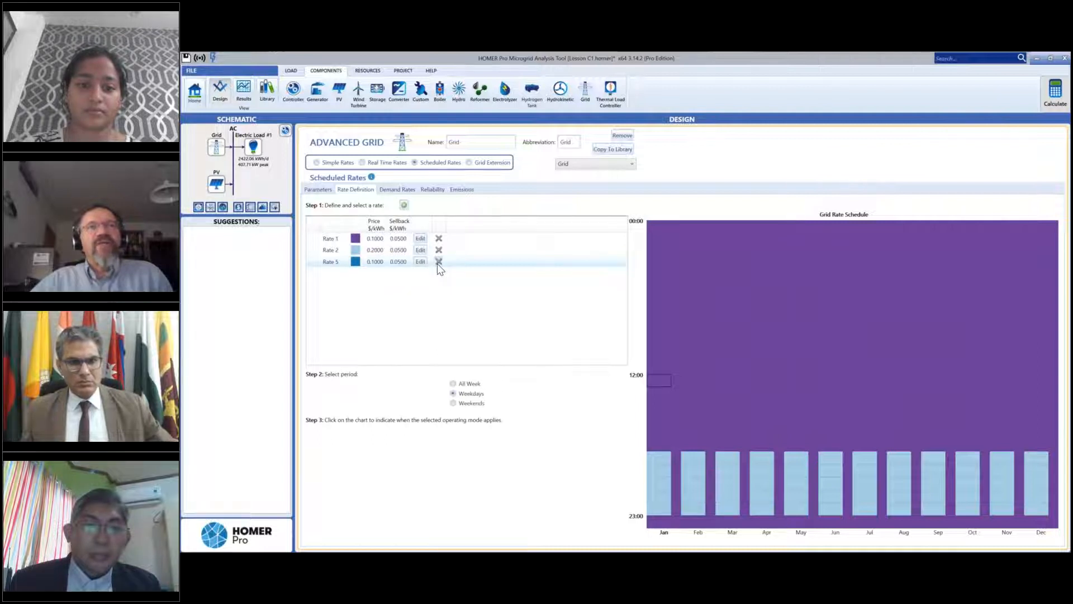
left_click(438, 263)
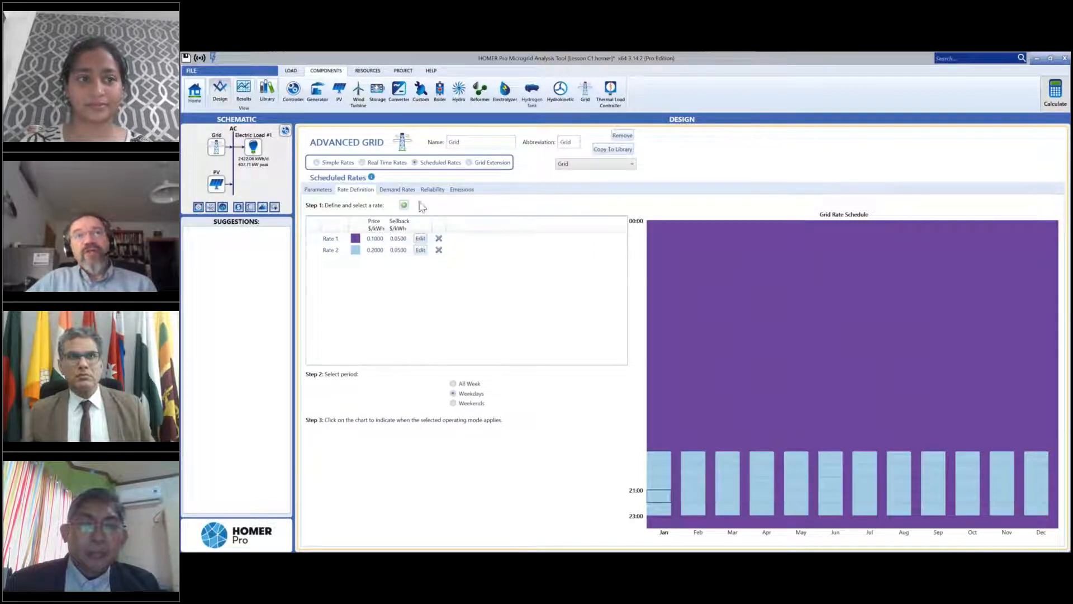
Set the Demand 1 rate to 15 $/kW/mo in the grid's demand rates.
left_click(405, 191)
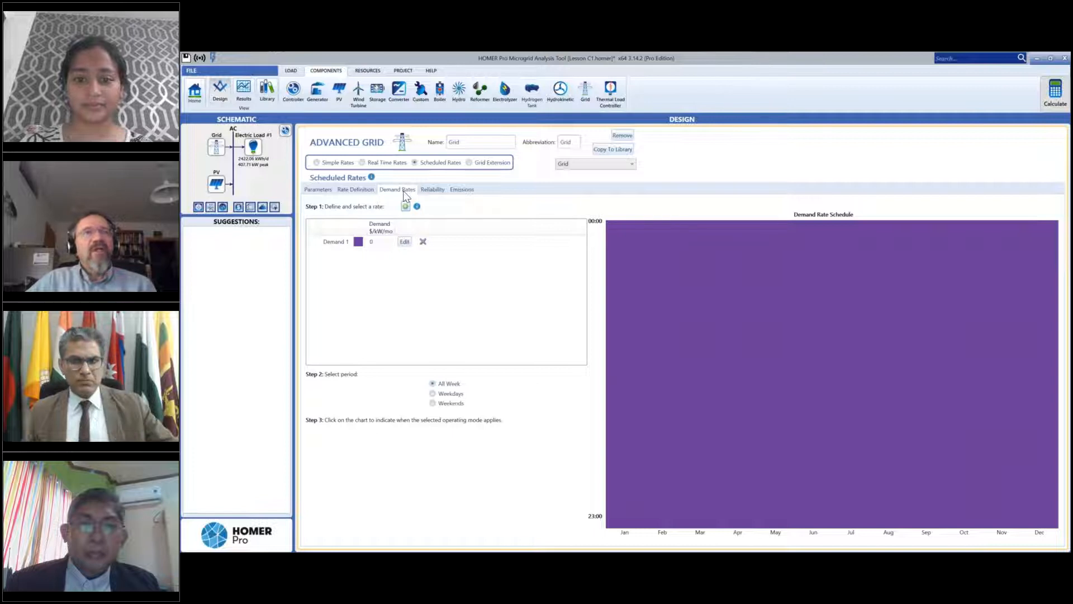
left_click(405, 242)
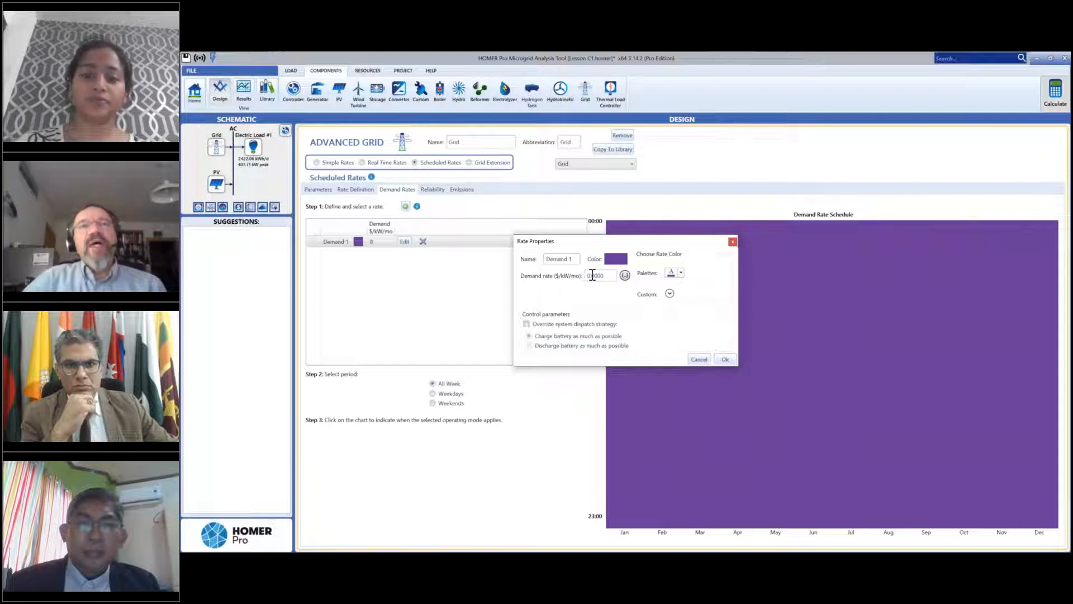
double_click(585, 275)
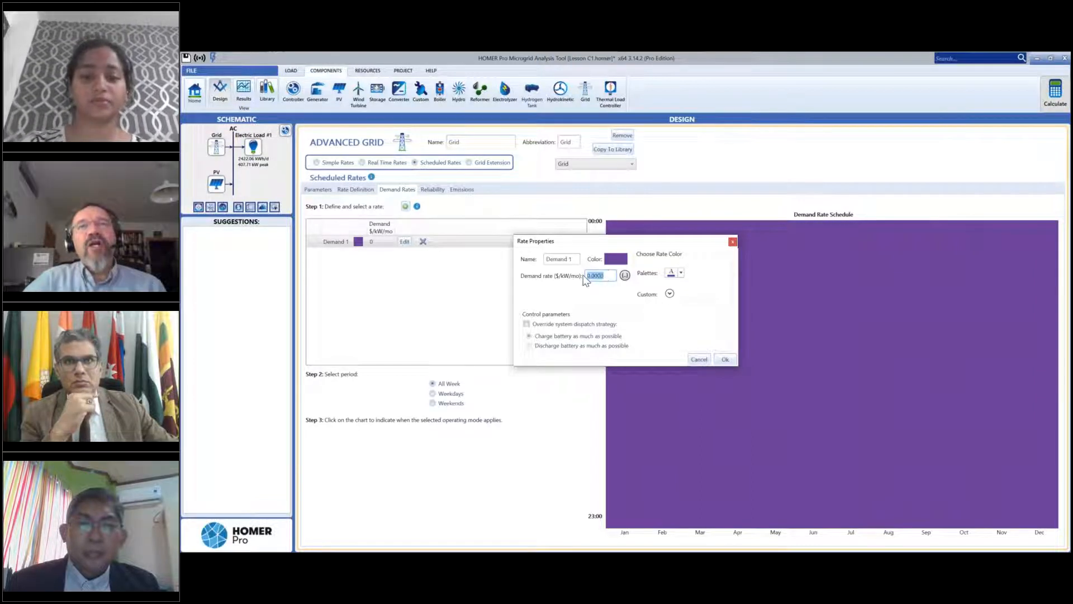
type("15")
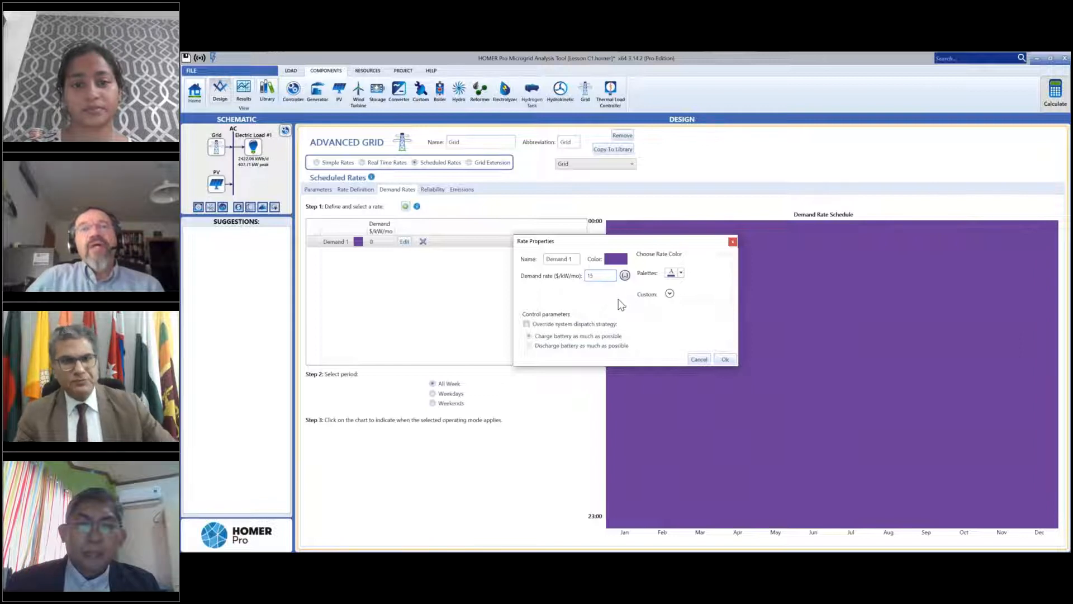
left_click(724, 361)
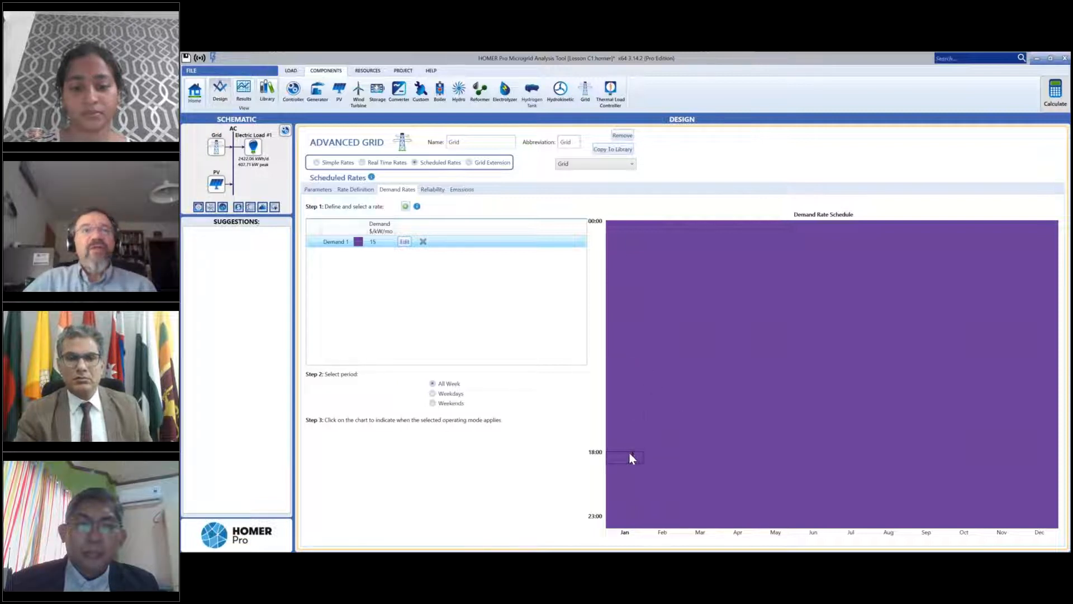
Add a second demand rate and apply Demand 2 to all hours of the whole week, January to December.
left_click(451, 396)
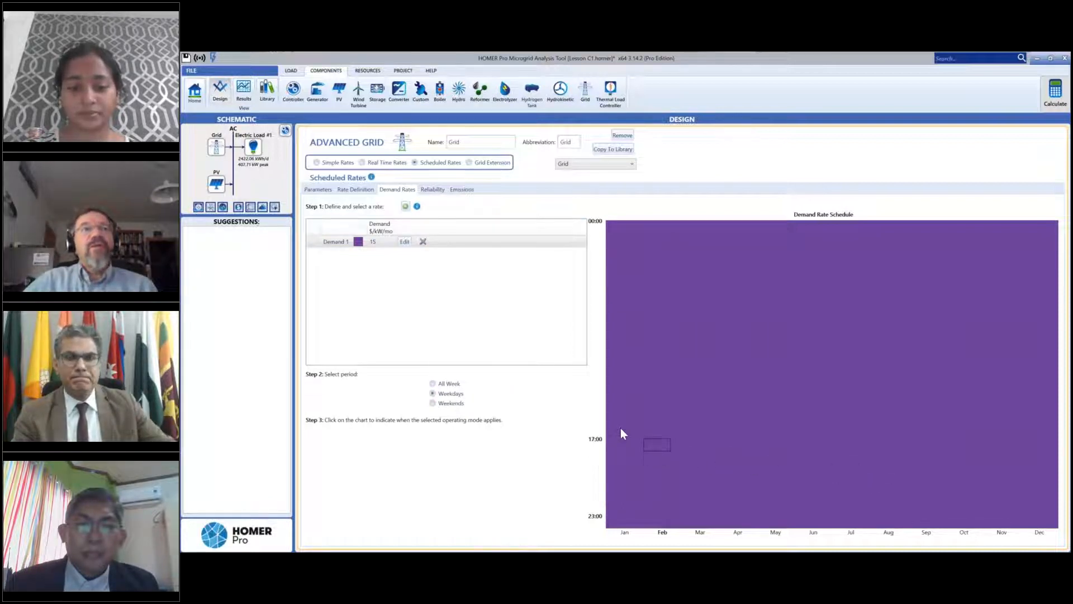
left_click(405, 207)
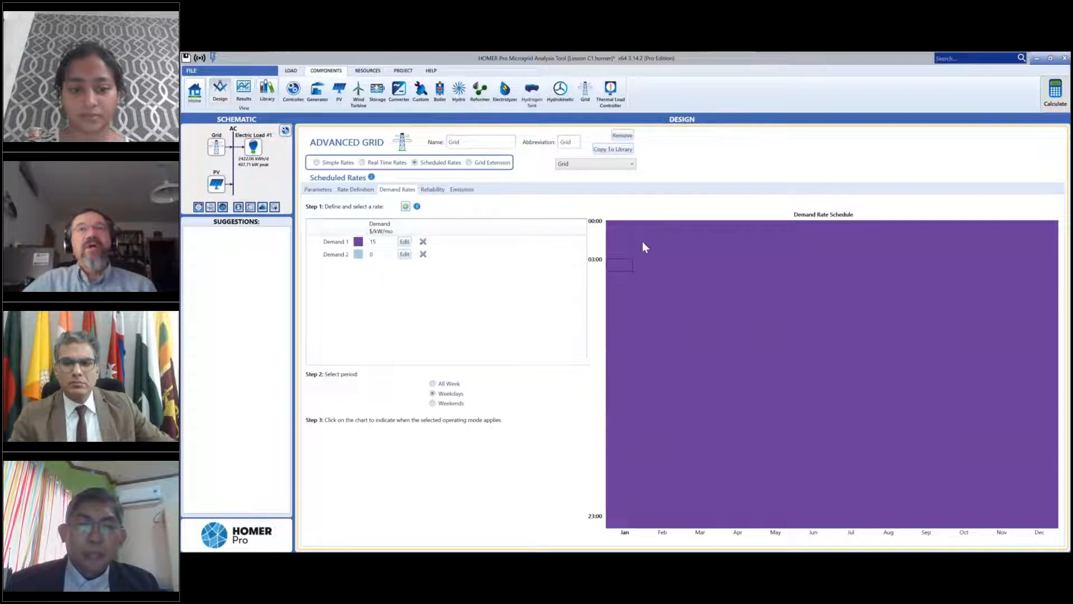
left_click(433, 383)
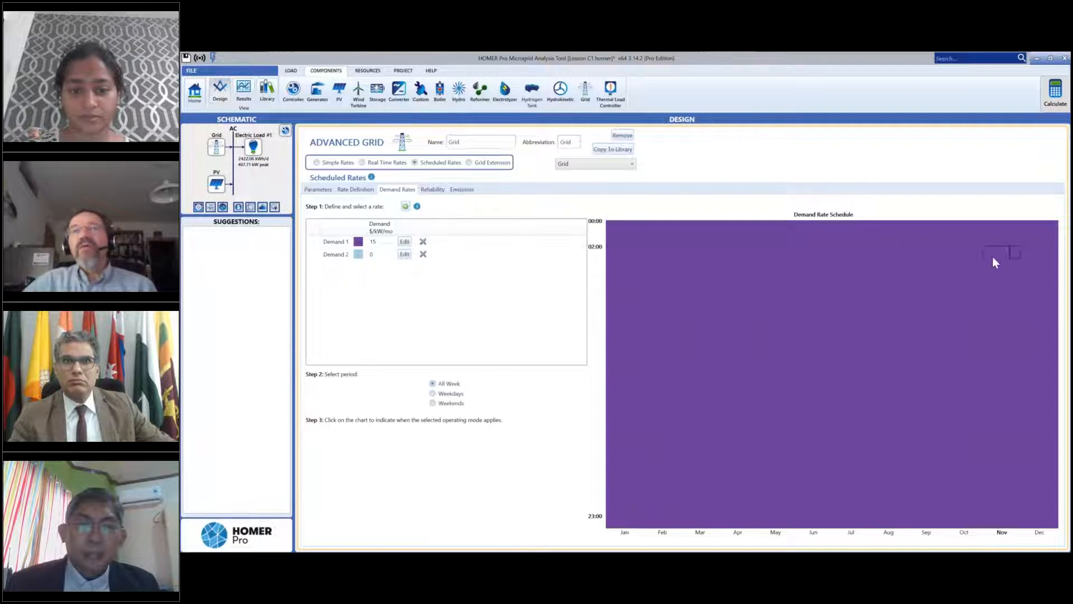
left_click(387, 258)
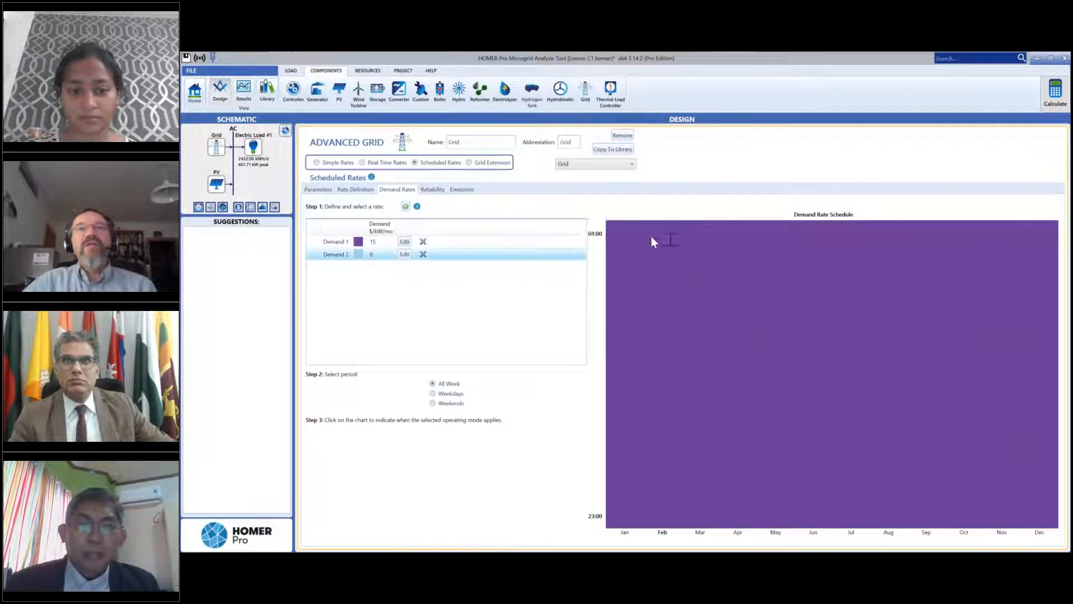
mouse_move(619, 227)
left_mouse_down()
mouse_move(1035, 255)
mouse_move(1032, 499)
mouse_move(1048, 504)
mouse_move(1035, 519)
left_mouse_up()
Apply Demand 1 to weekdays from the 18:00 through the 22:00 hour, January to December, in the demand rate schedule.
left_click(394, 242)
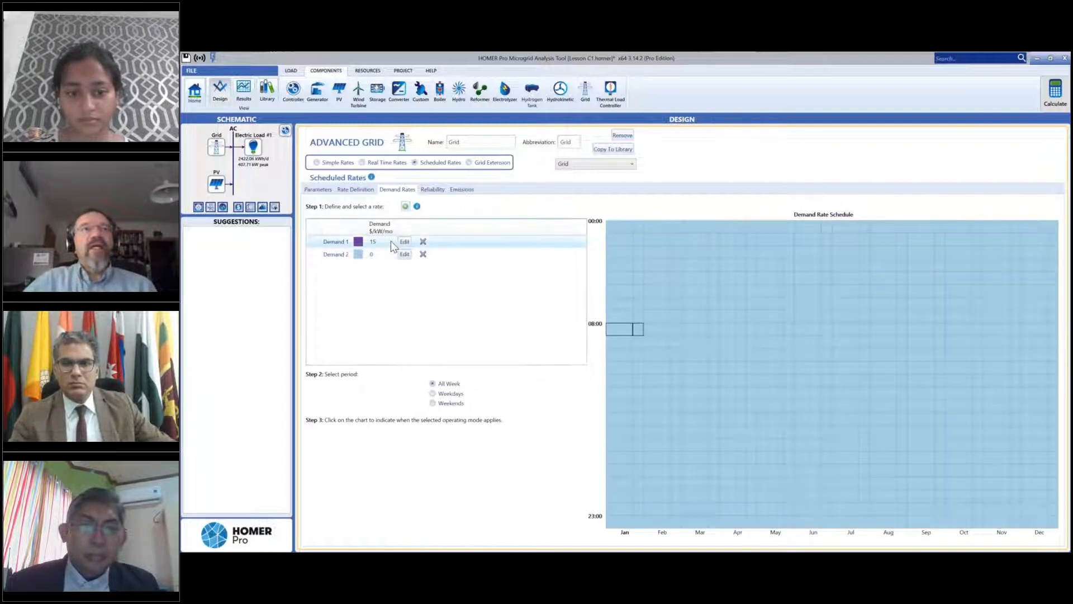
left_click(435, 394)
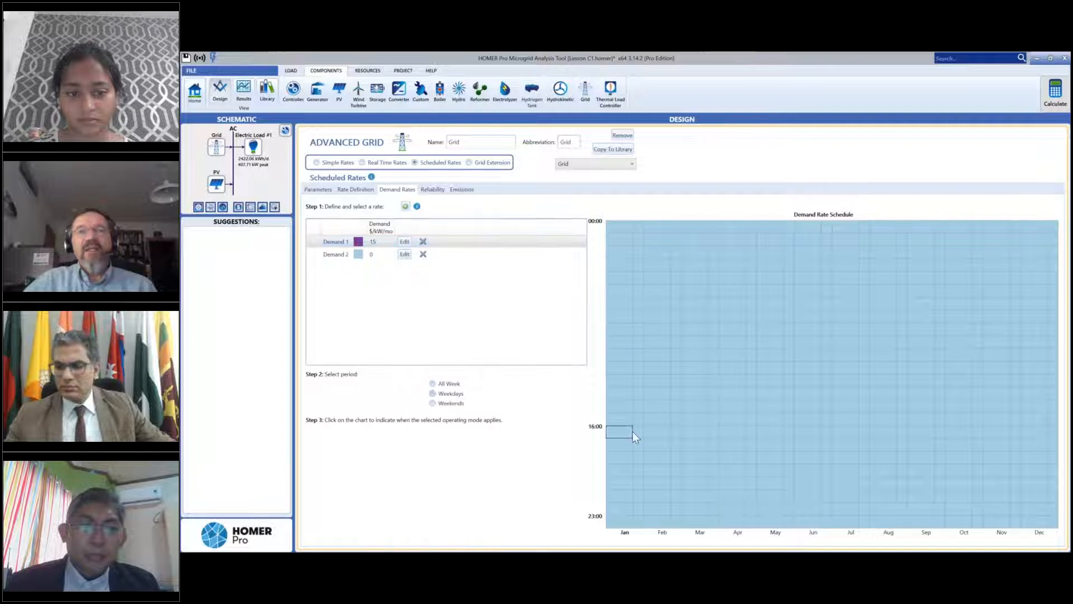
mouse_move(622, 459)
left_mouse_down()
mouse_move(1027, 463)
mouse_move(1028, 505)
left_mouse_up()
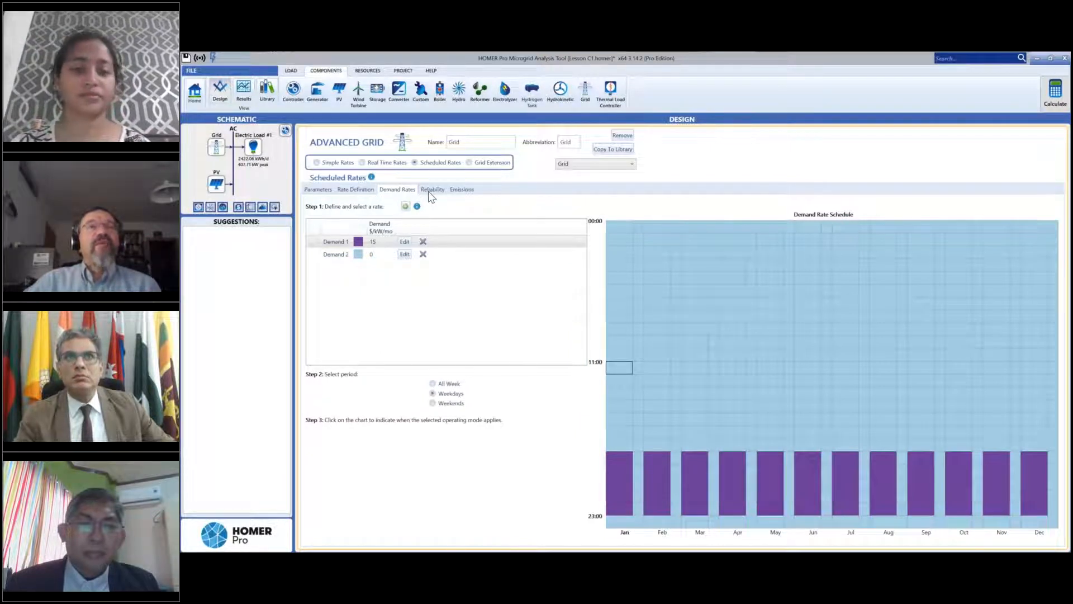
Examine the grid's emission factors, including the carbon dioxide and sulfur dioxide values.
left_click(460, 189)
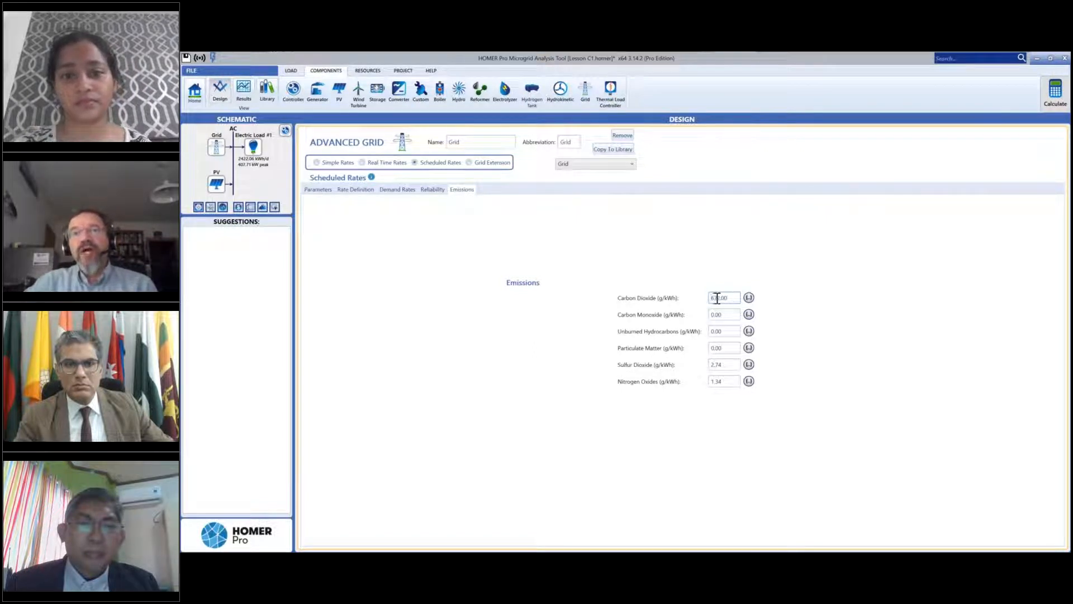
left_click(730, 365)
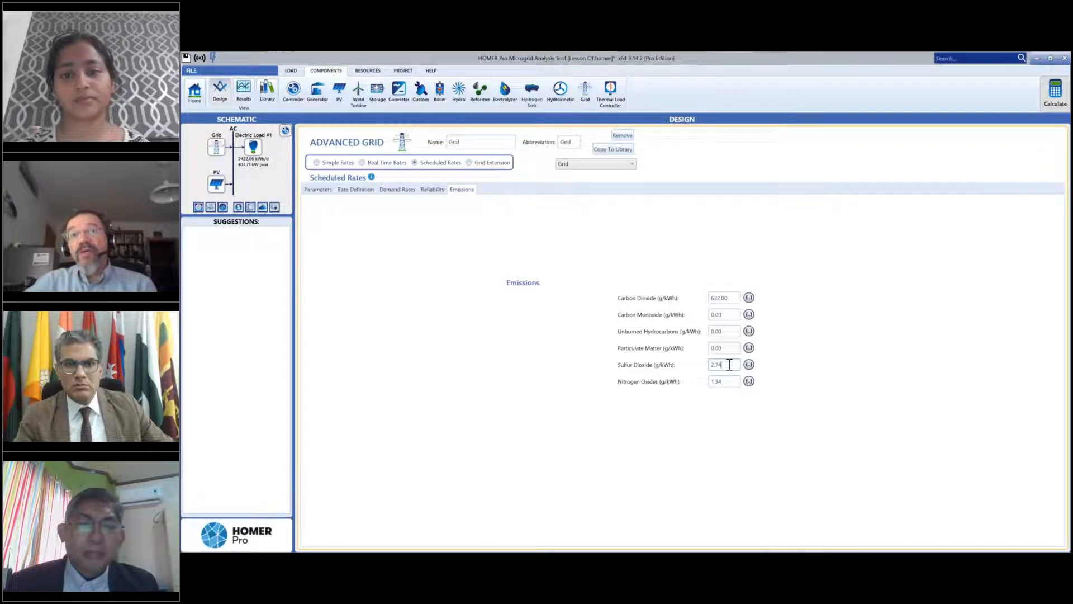
left_click_drag(730, 364, 706, 370)
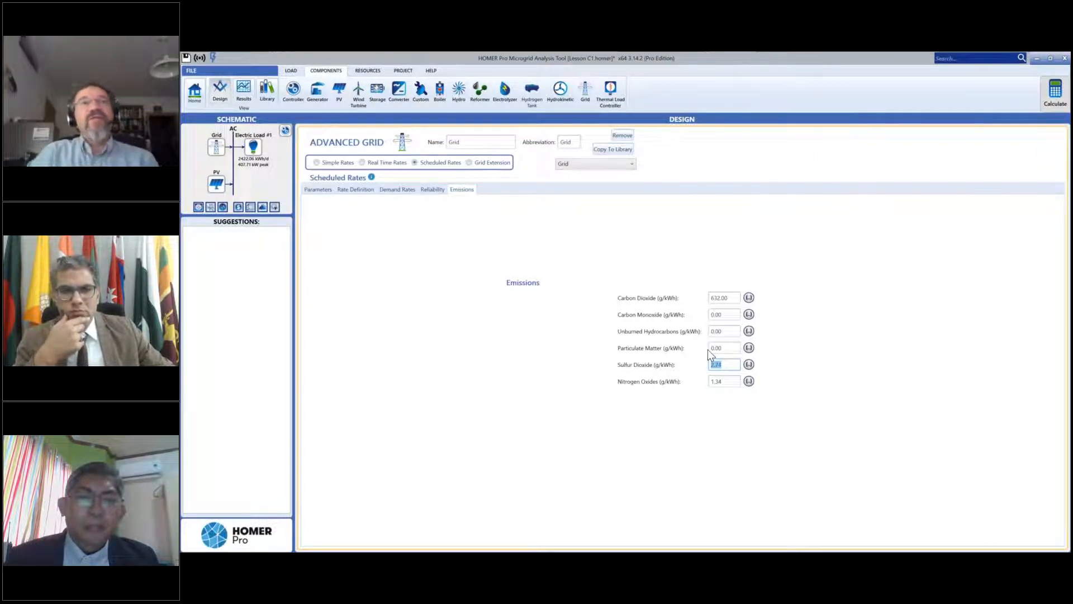
Schedule all-week grid outages from the 00:00 through the 17:00 hour and in the 23:00 hour, January to December.
left_click(433, 190)
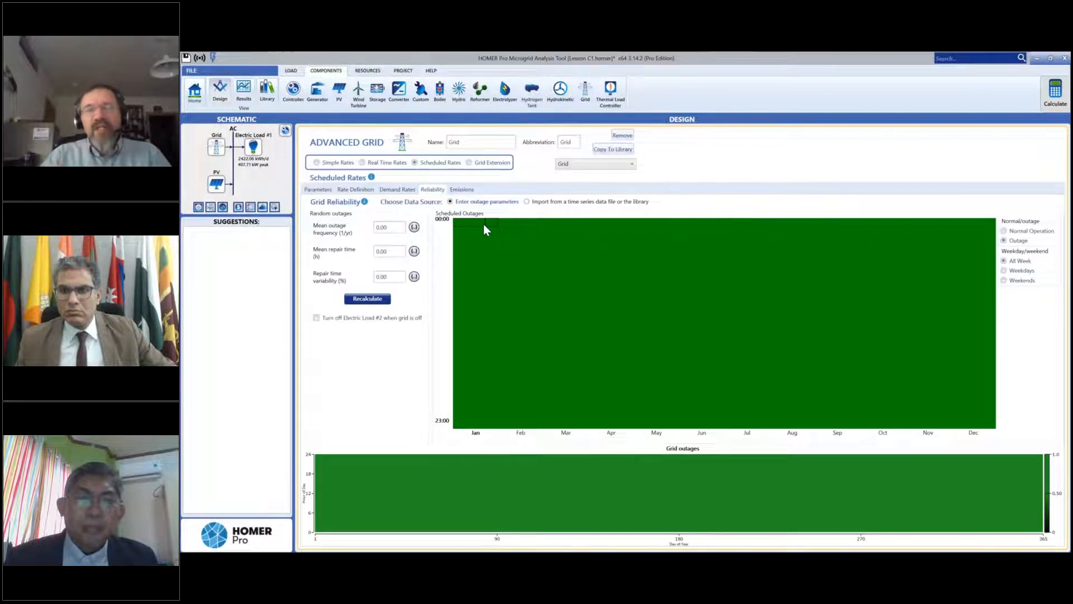
left_click_drag(484, 223, 970, 369)
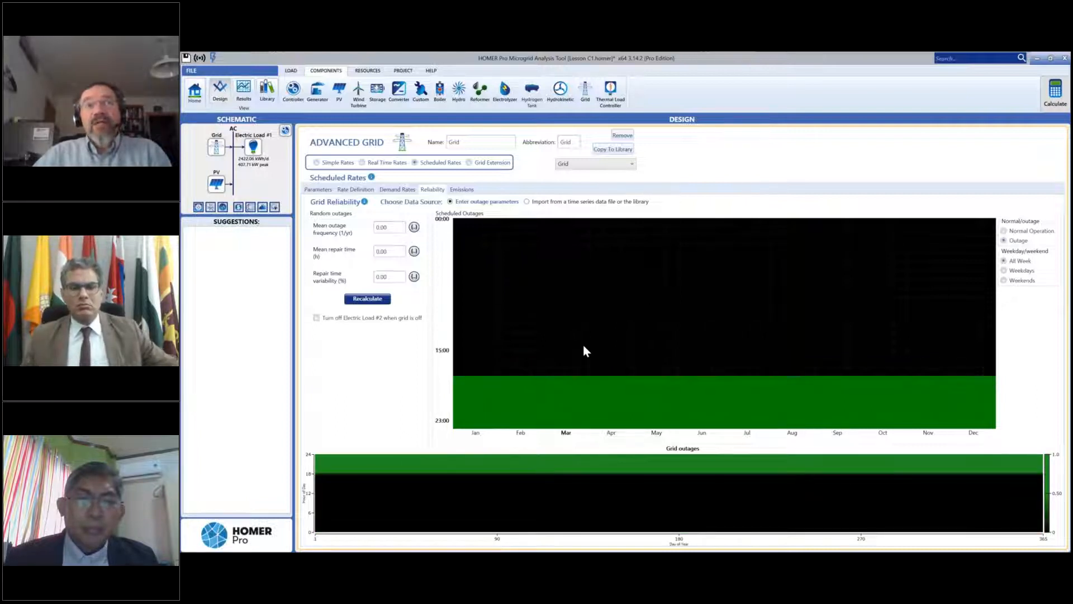
left_click_drag(469, 429, 966, 429)
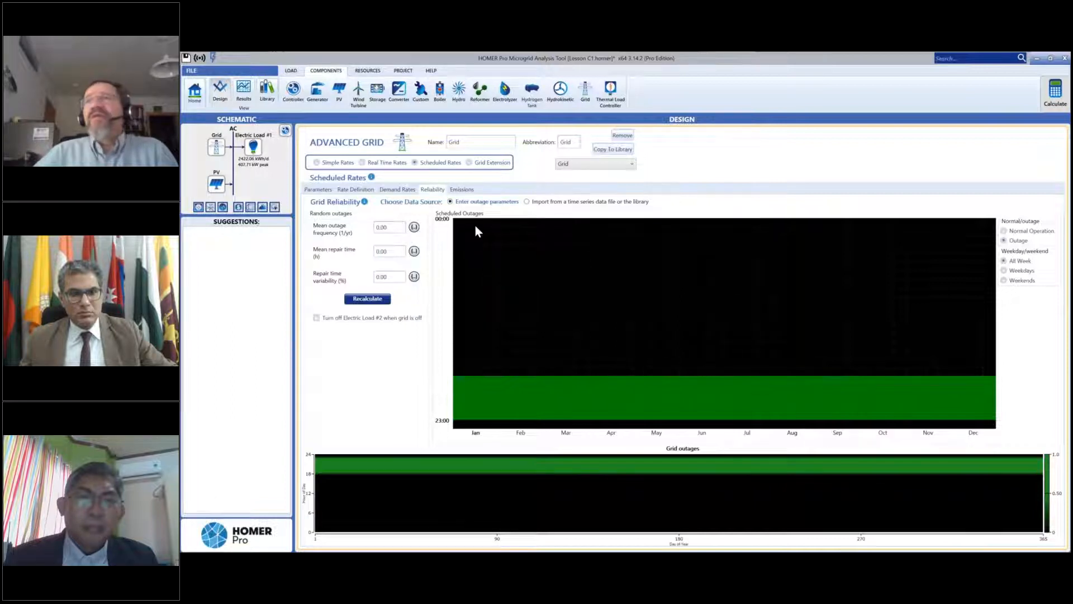
Restore normal operation for every hour and month in the scheduled outages chart.
left_click(1004, 231)
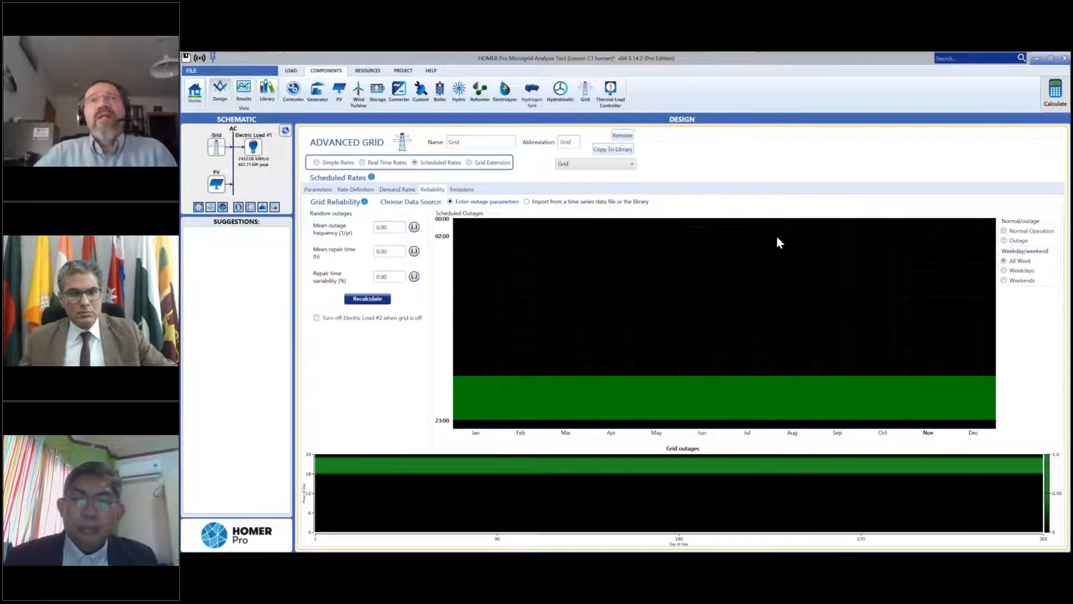
left_click(487, 223)
mouse_move(488, 223)
left_mouse_down()
mouse_move(957, 235)
mouse_move(982, 427)
left_mouse_up()
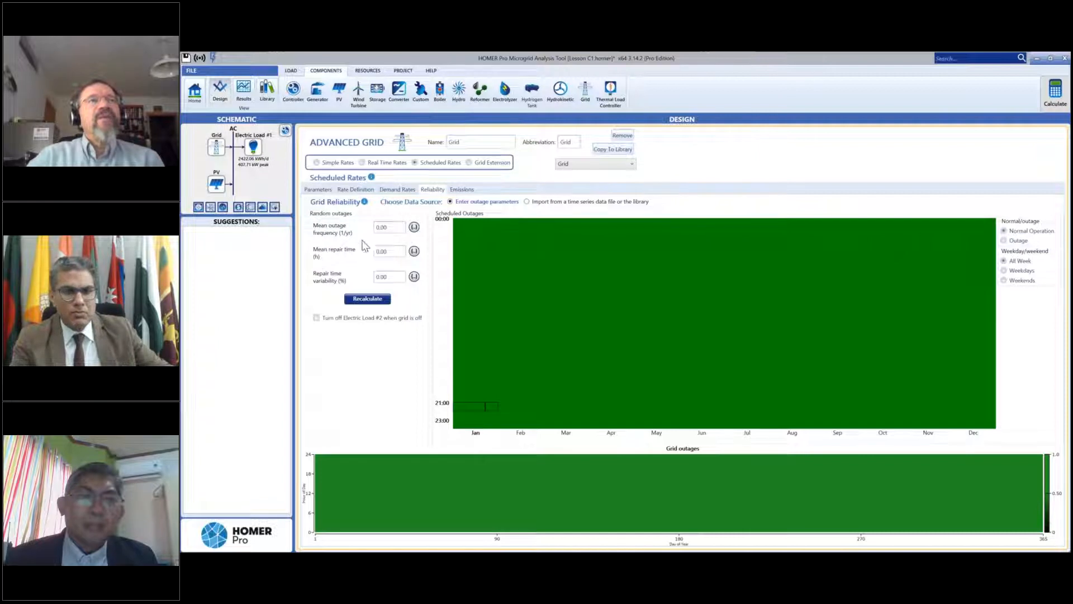
Set the random outages to a mean frequency of 100 per year and a mean repair time of 4 hours.
left_click(393, 228)
type("100")
key("Tab")
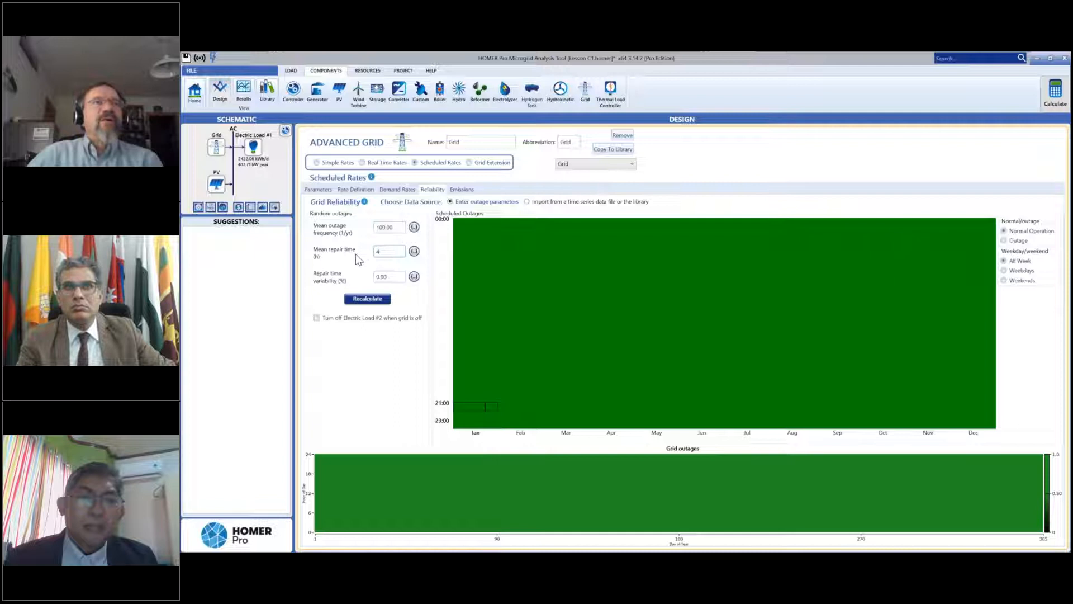
key("Return")
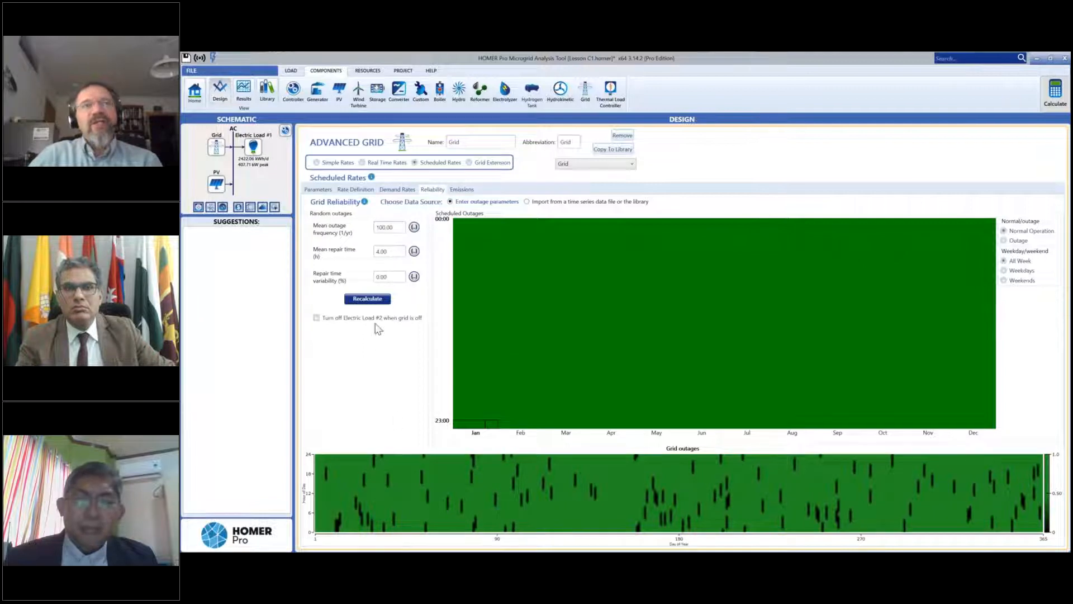
Recalculate the random grid outages several times and examine the resulting pattern in the outage plot.
left_click(366, 300)
left_click(366, 300)
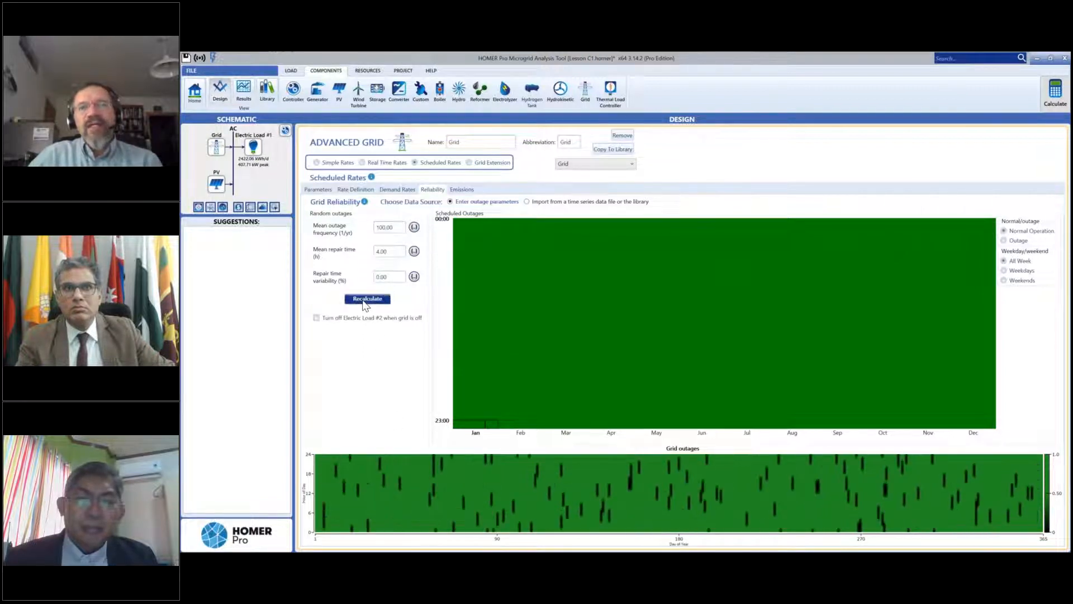
left_click(365, 301)
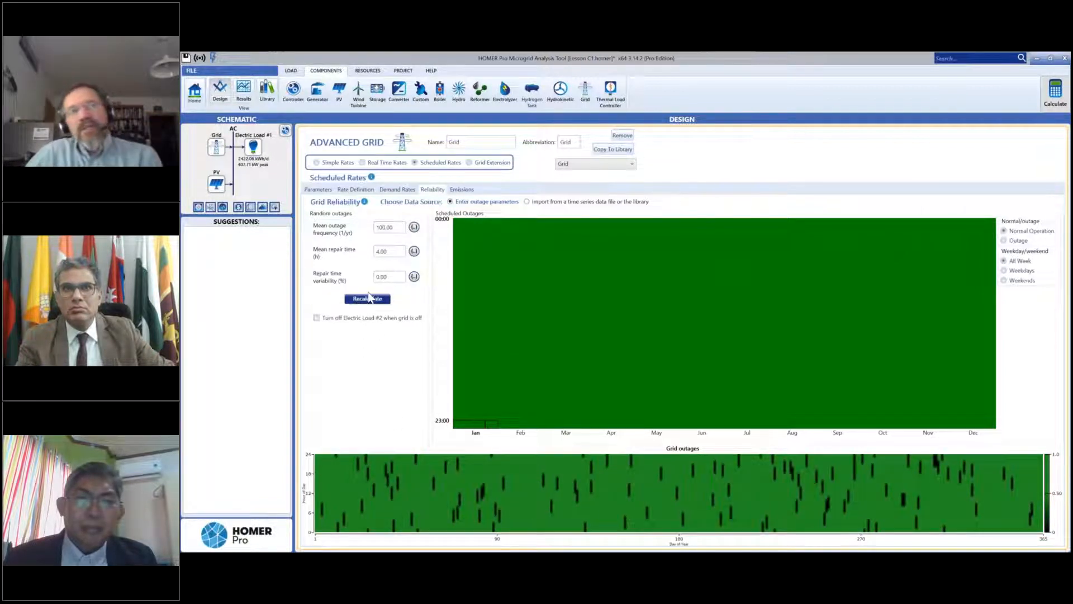
left_click(367, 299)
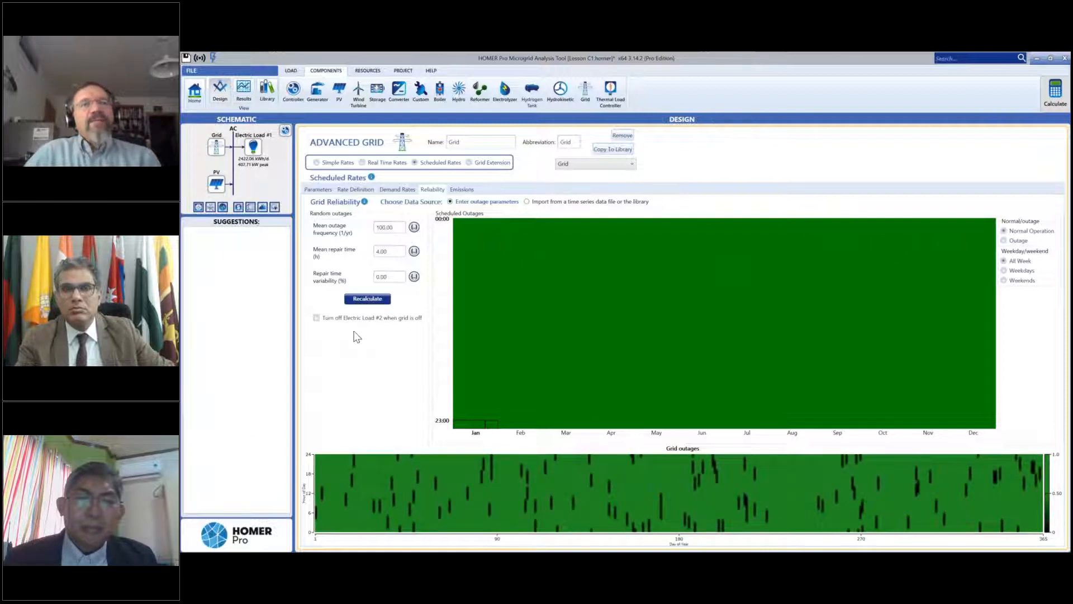
mouse_move(472, 499)
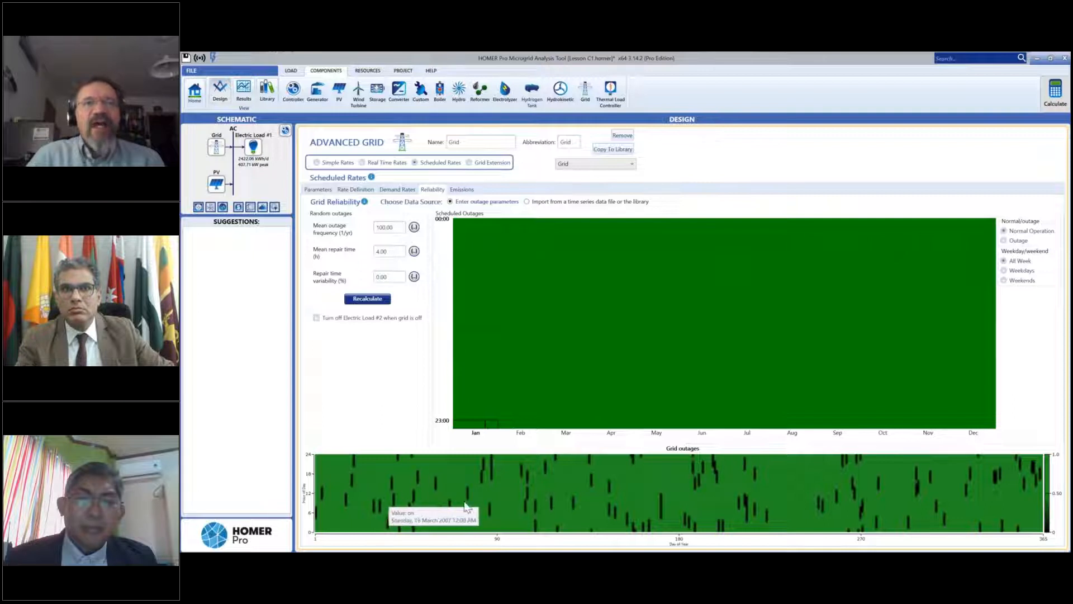
Set the repair time variability to 50% and recalculate the random grid outages.
double_click(397, 280)
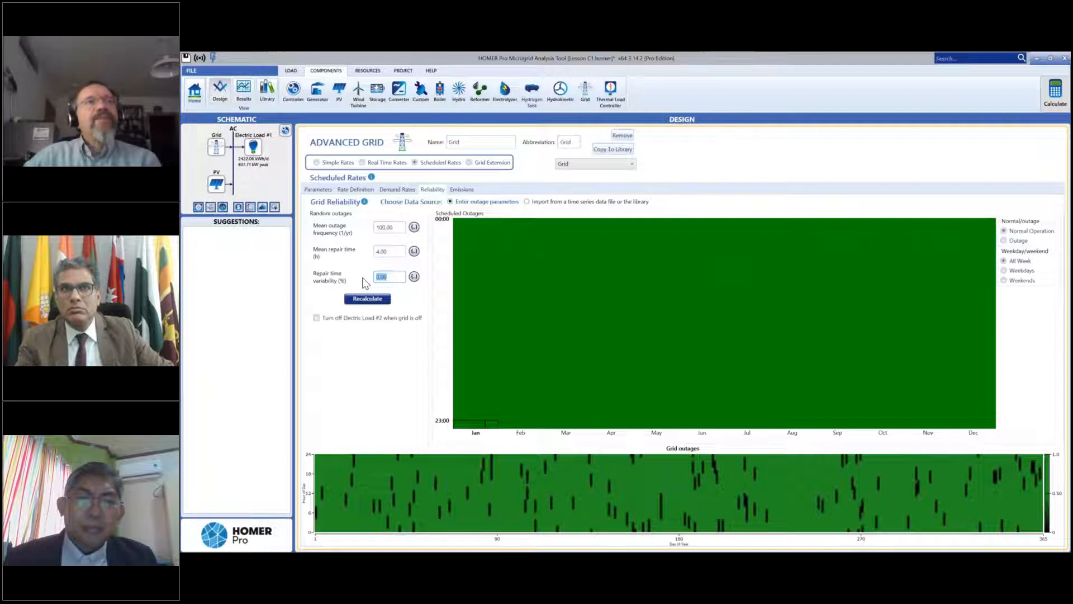
type("50")
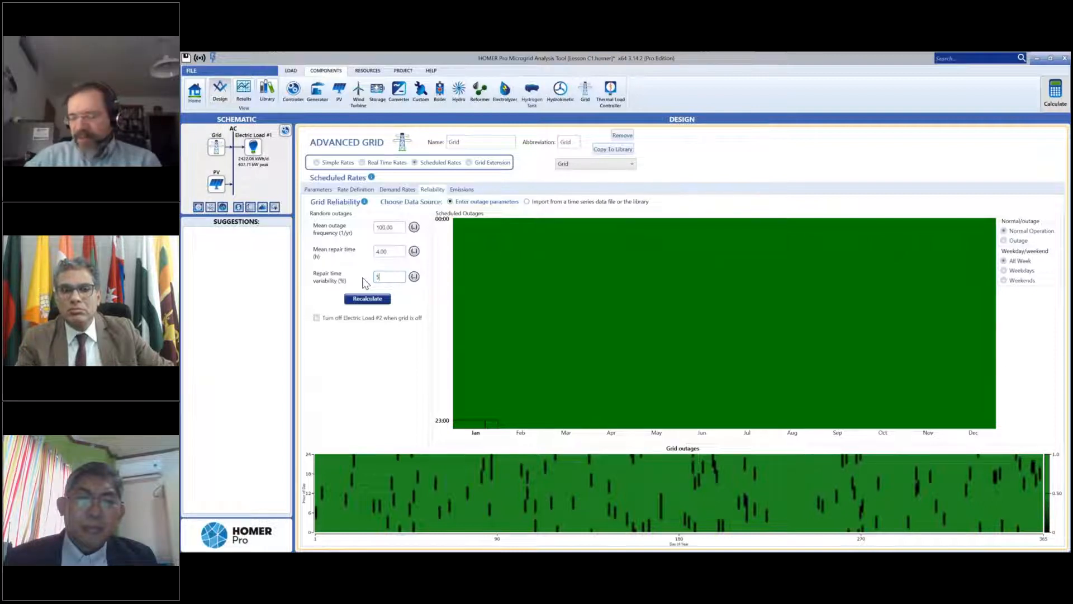
left_click(367, 298)
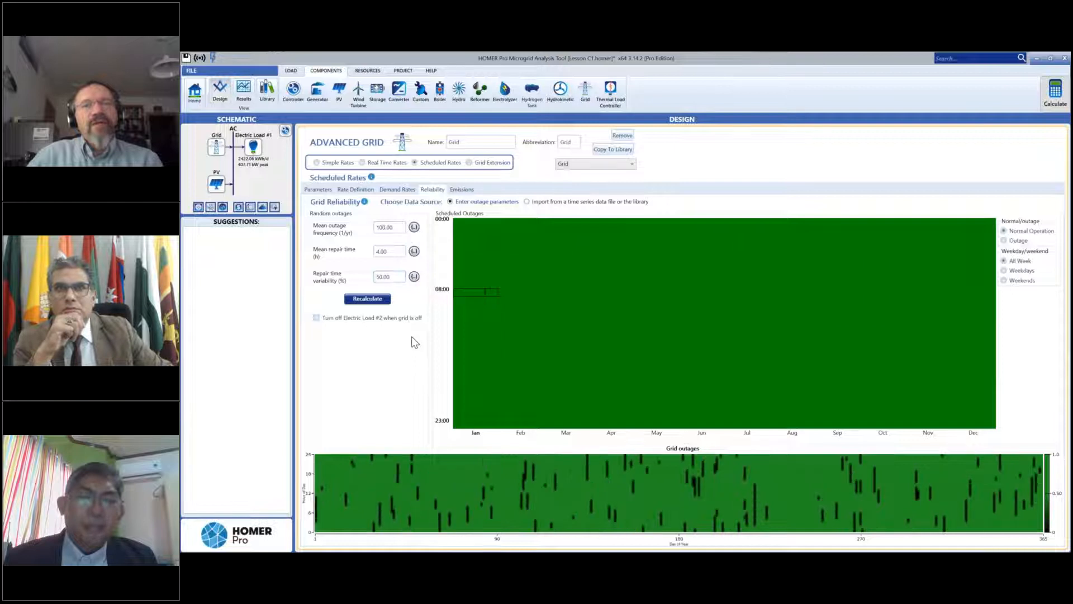
mouse_move(483, 486)
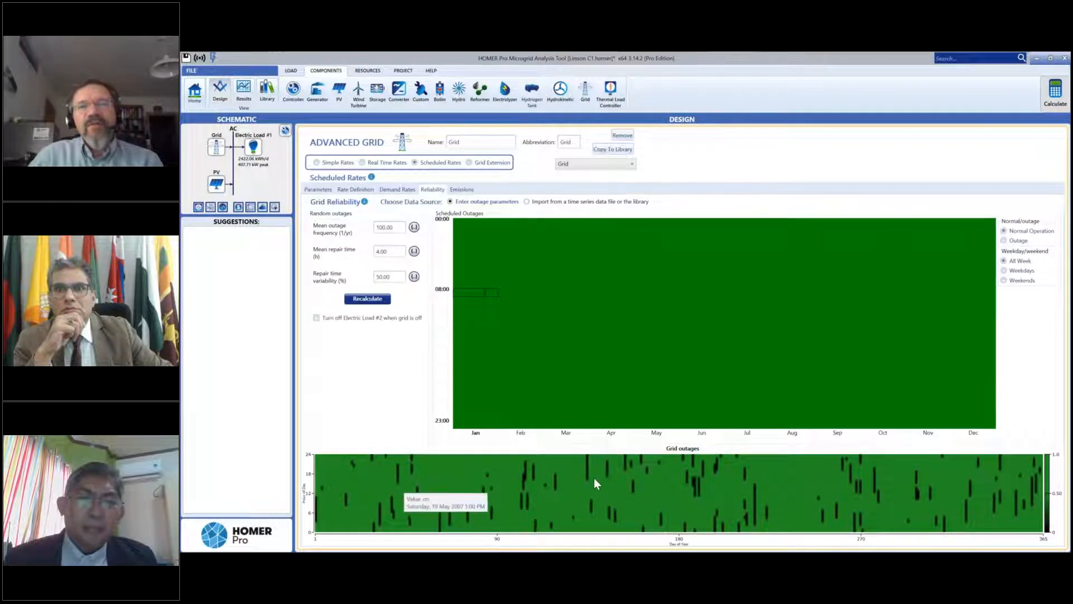
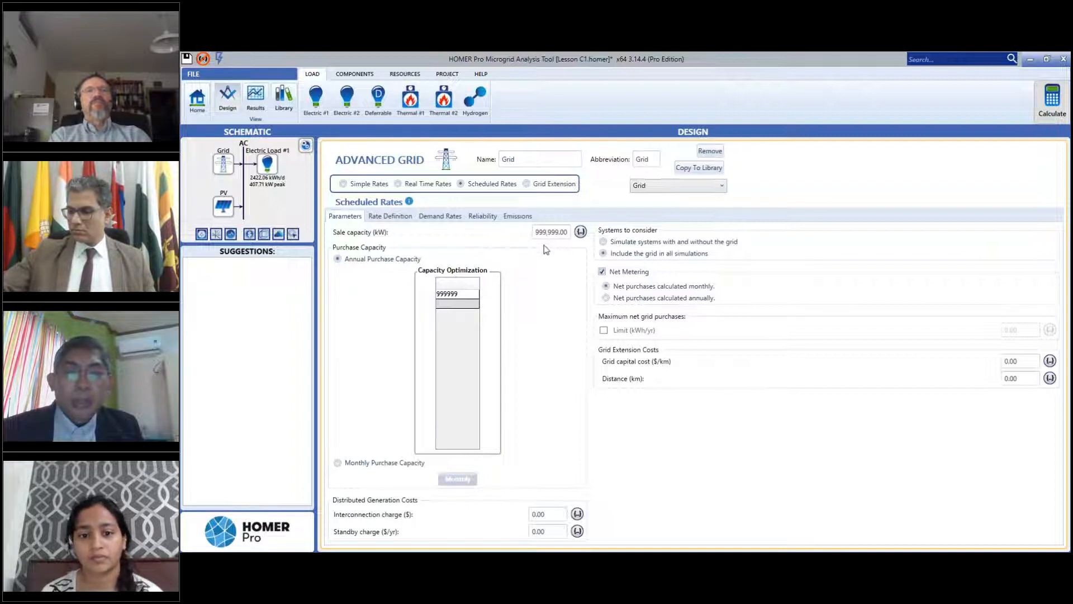
Set the grid's sale capacity to 500 kW in its parameters.
left_click_drag(537, 231, 573, 239)
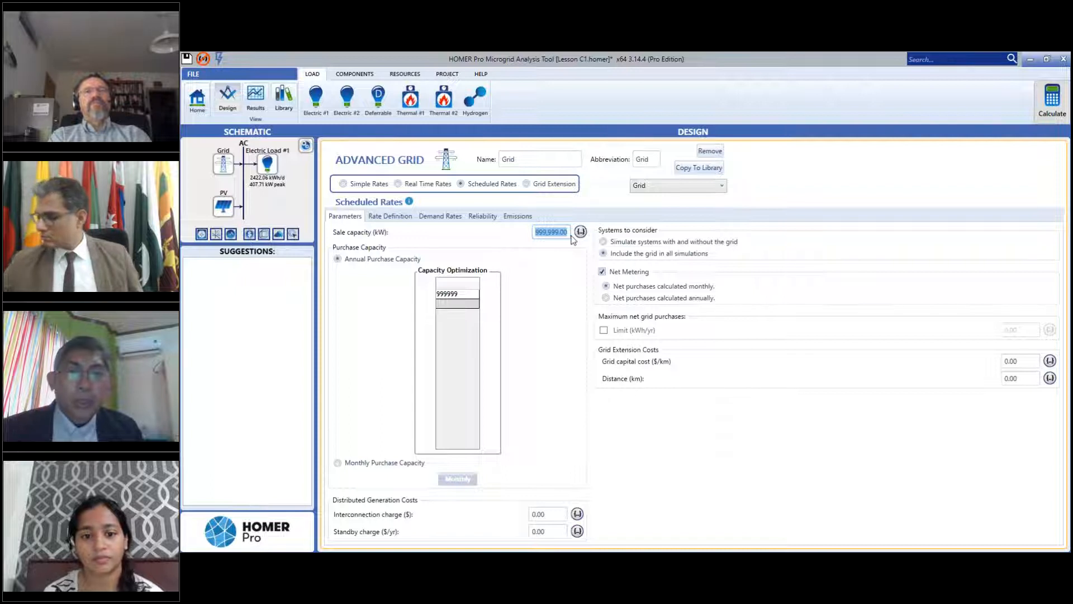
type("500")
left_click(561, 257)
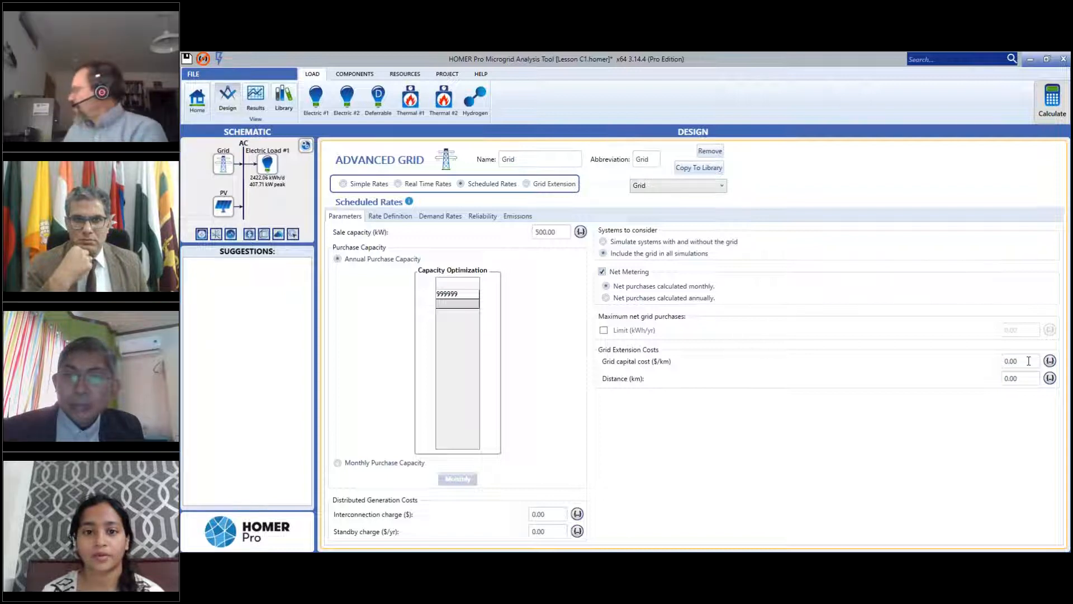
Set the grid extension costs to a capital cost of 1,000 $/km and a distance of 3 km.
left_click_drag(1027, 361, 908, 367)
type("1")
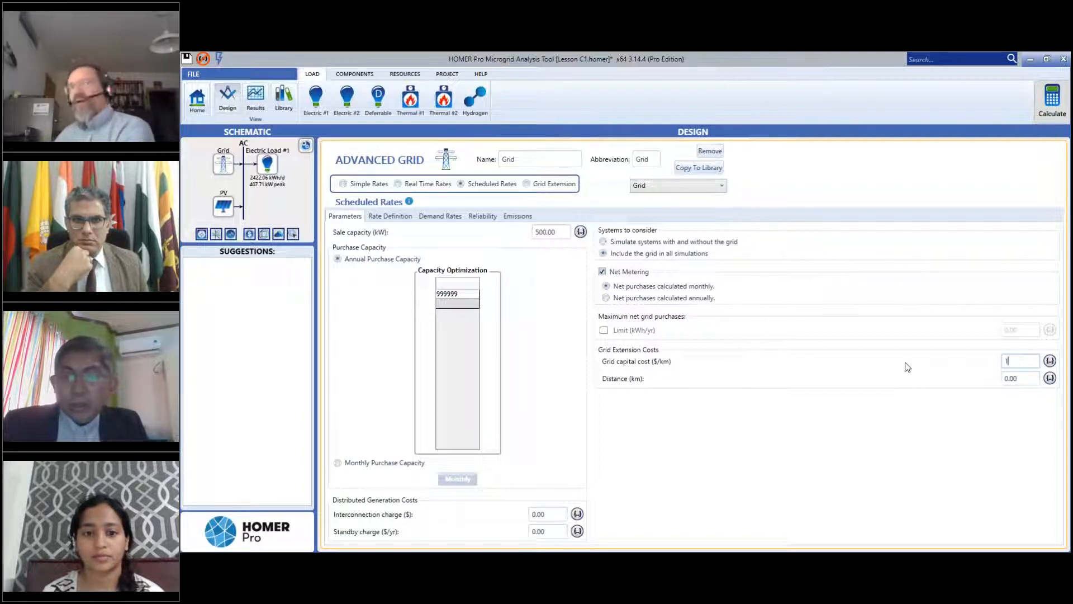
type(",000")
left_click(1032, 375)
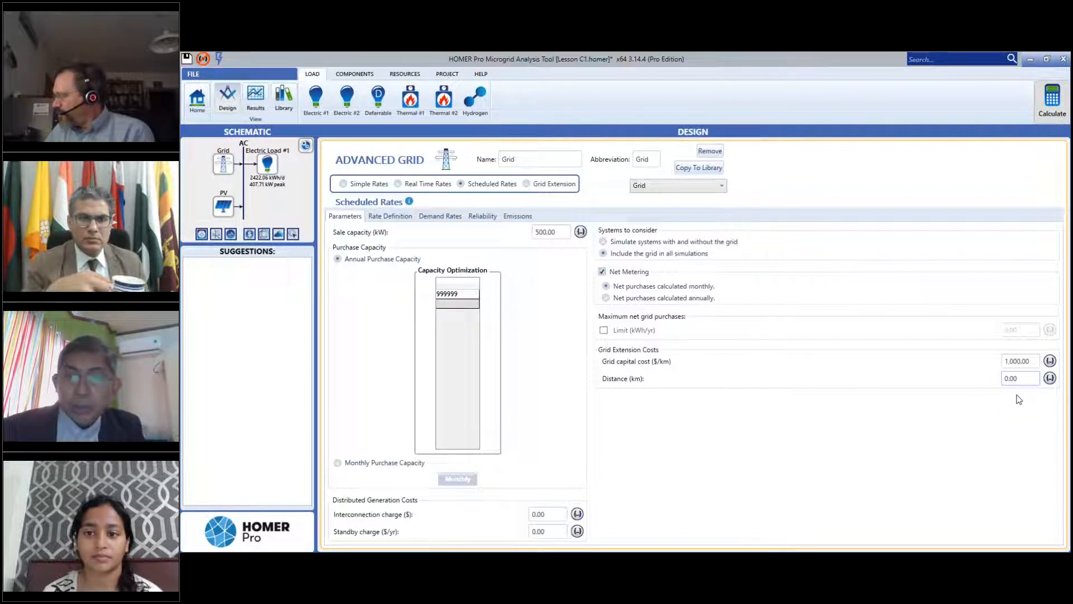
double_click(1023, 375)
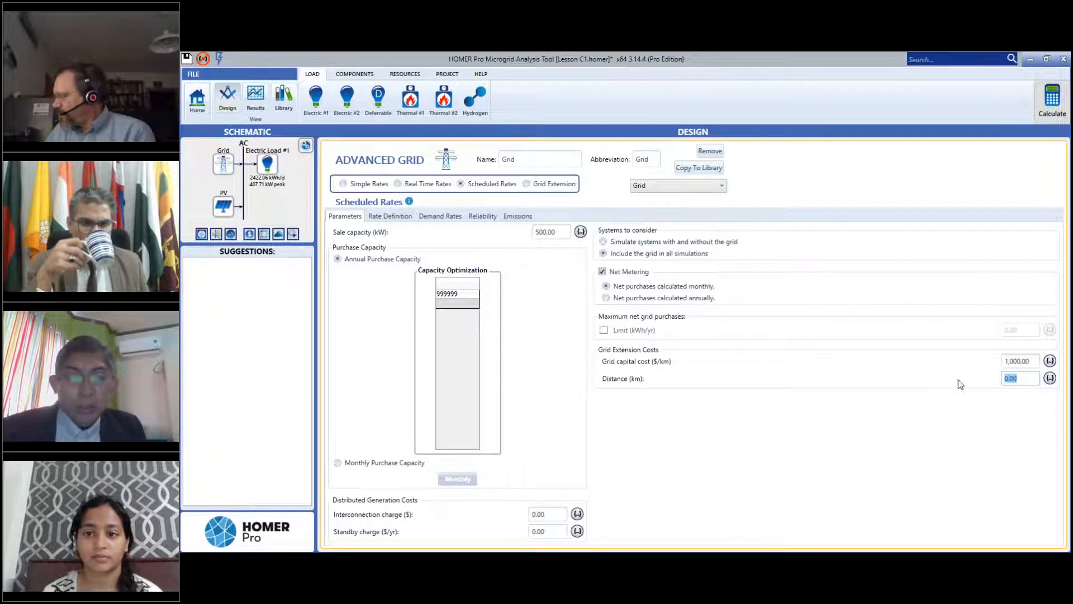
type("3")
key("shift+Tab")
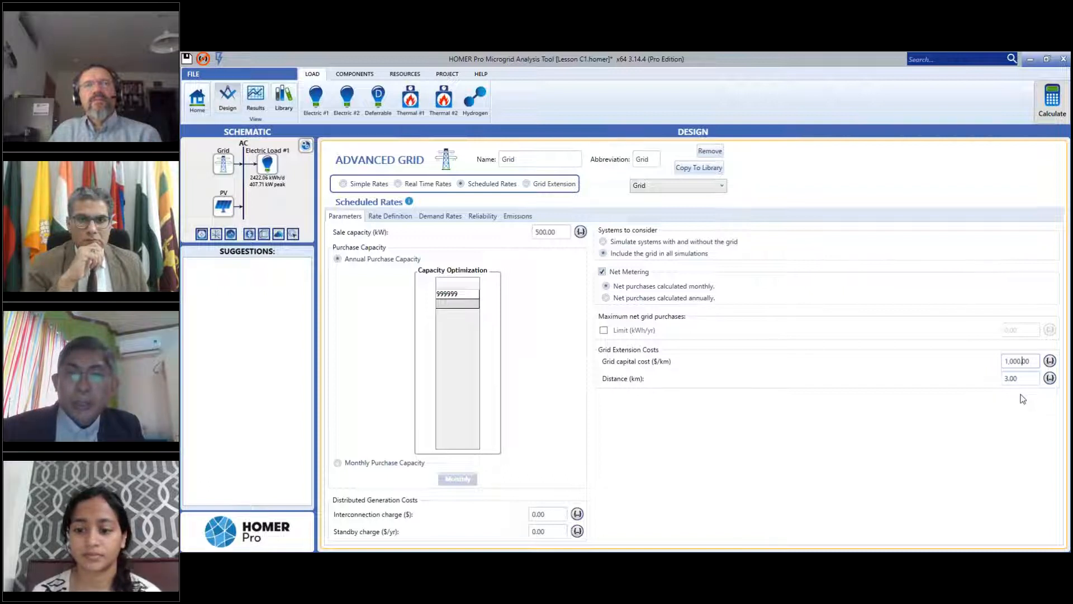
left_click(1027, 379)
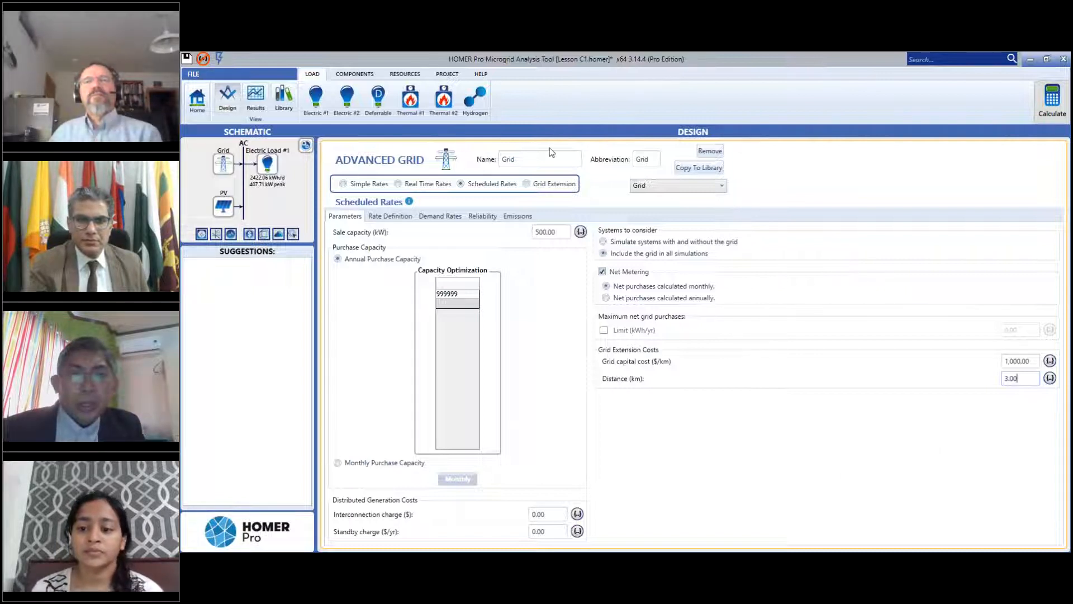
Switch the grid to Grid Extension with a capital cost of 10,000 $/km and a grid power price of 0.20 $/kWh.
left_click(528, 185)
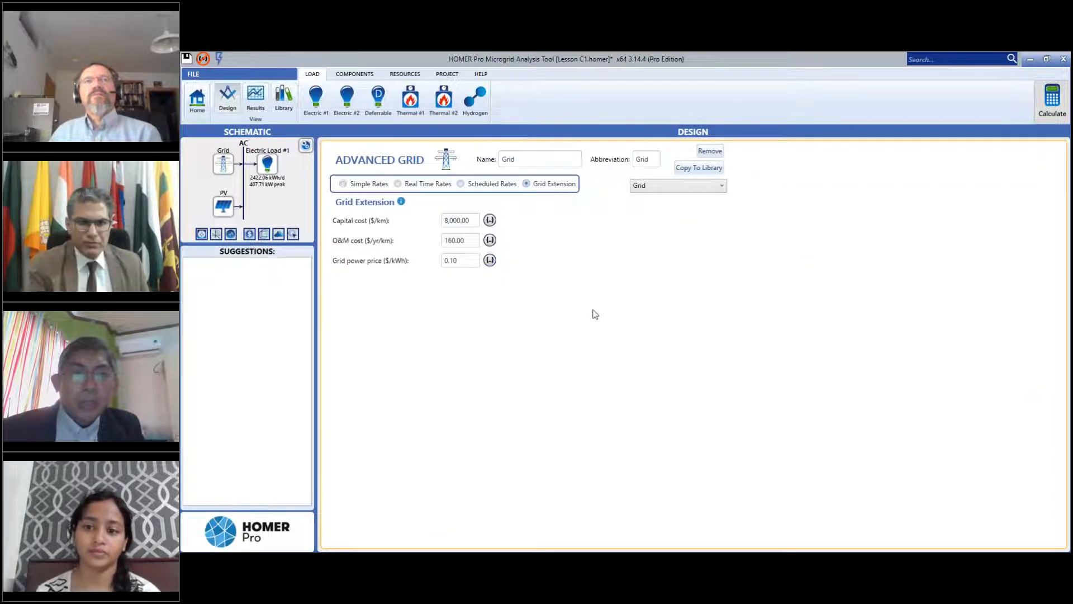
triple_click(468, 221)
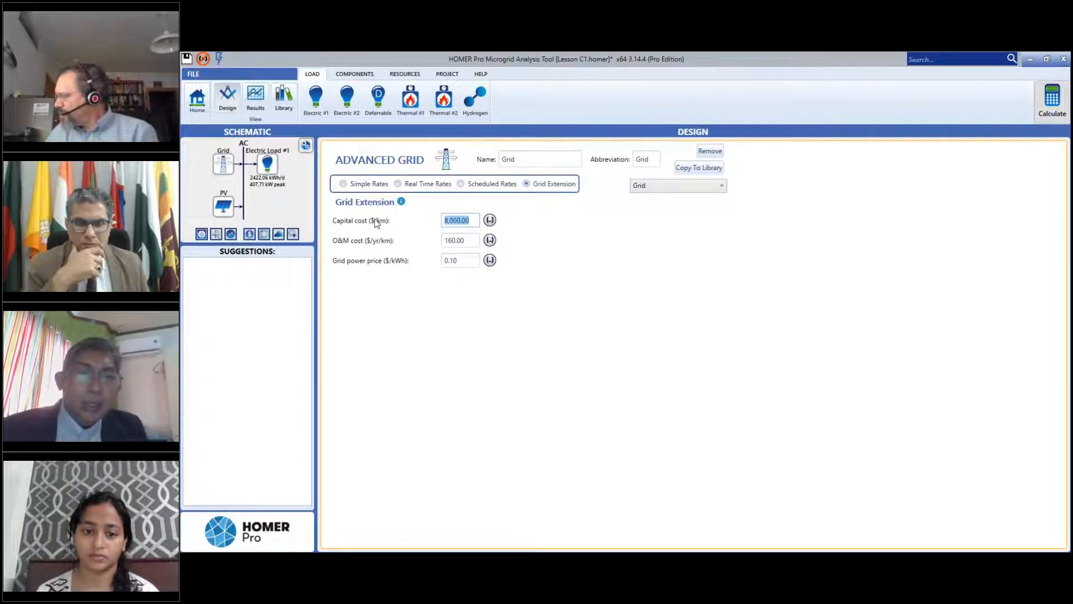
type("1000")
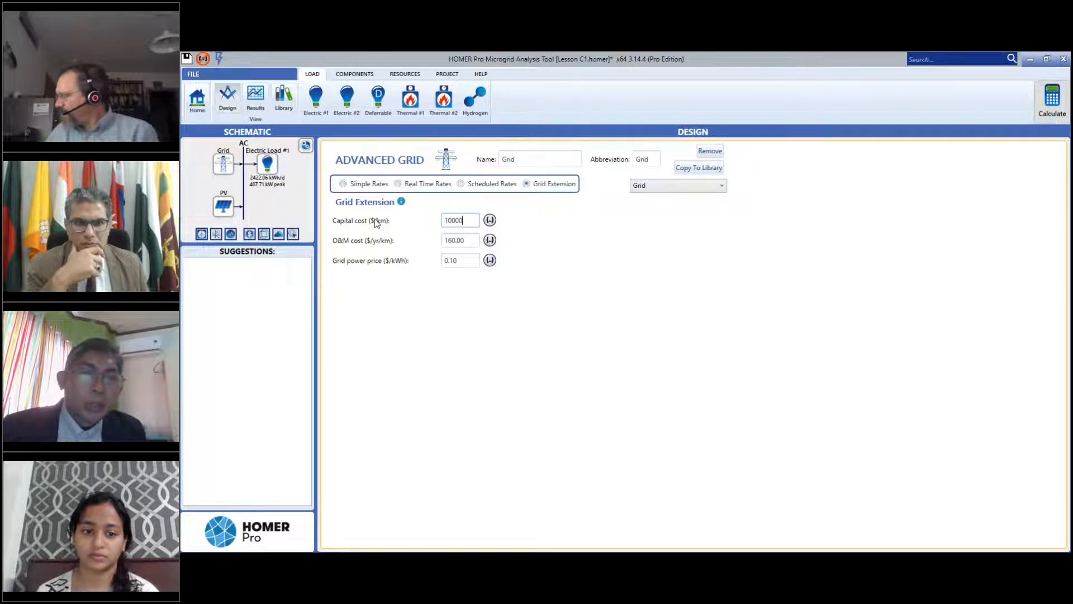
left_click(470, 242)
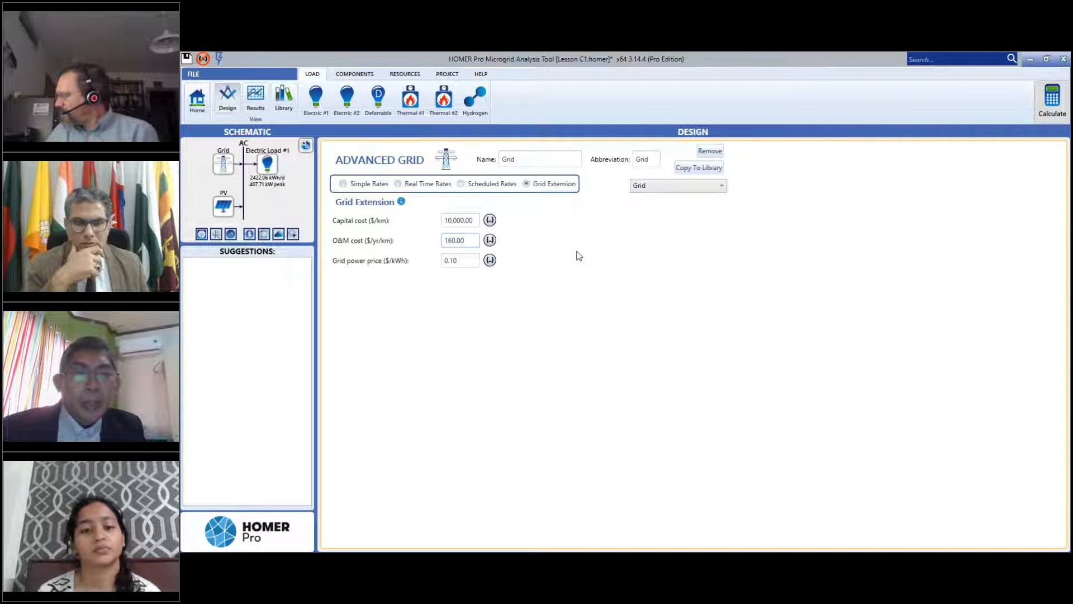
left_click(454, 259)
key("BackSpace")
type("2")
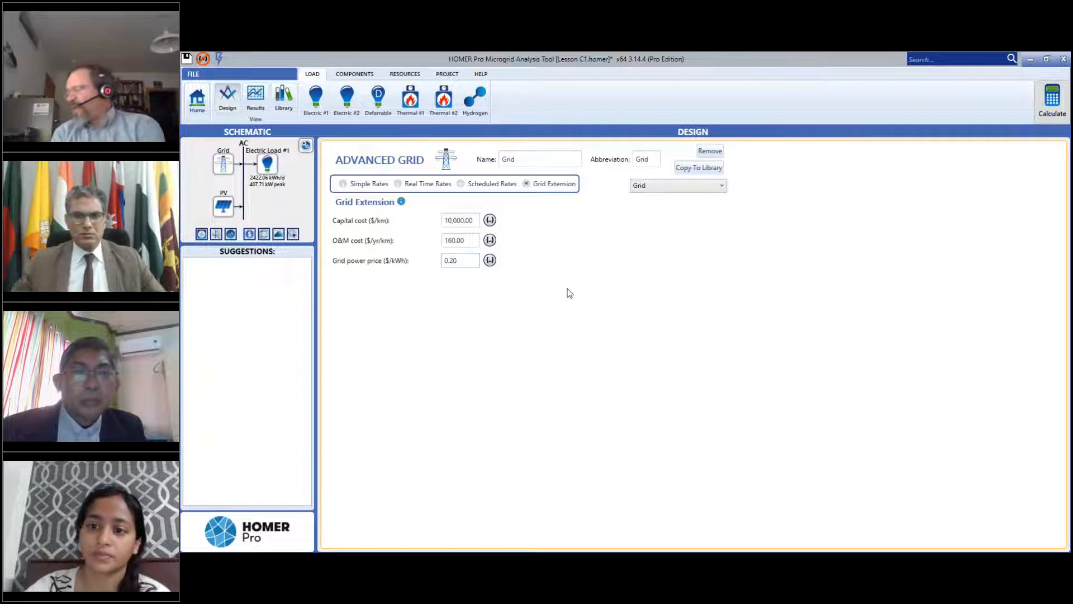
left_click(470, 242)
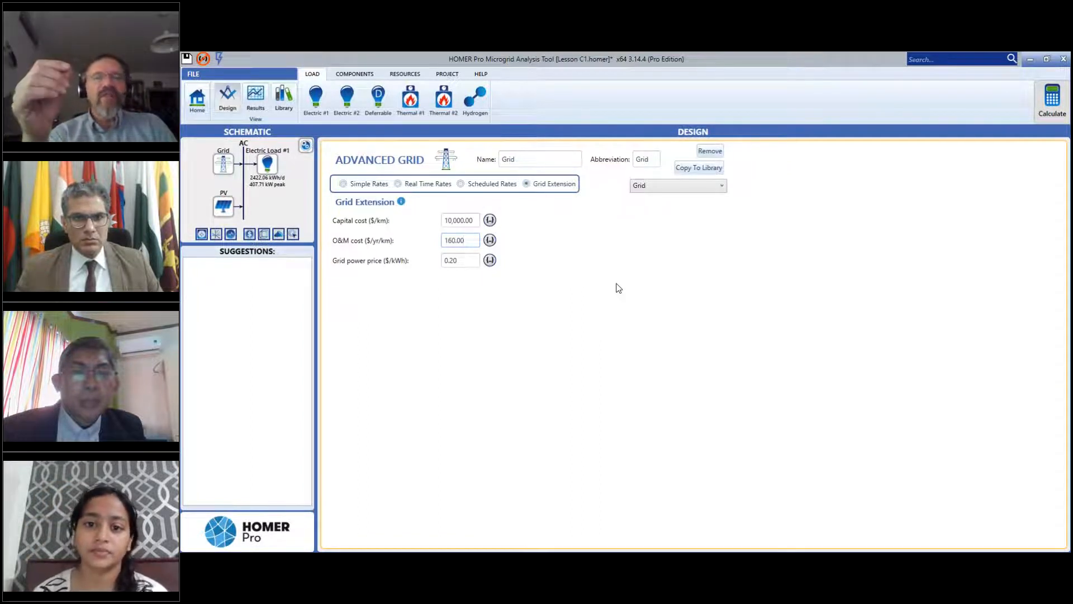
Compare the grid's Scheduled Rates parameters with its Grid Extension settings, and review the project information and electric load profile.
left_click(462, 186)
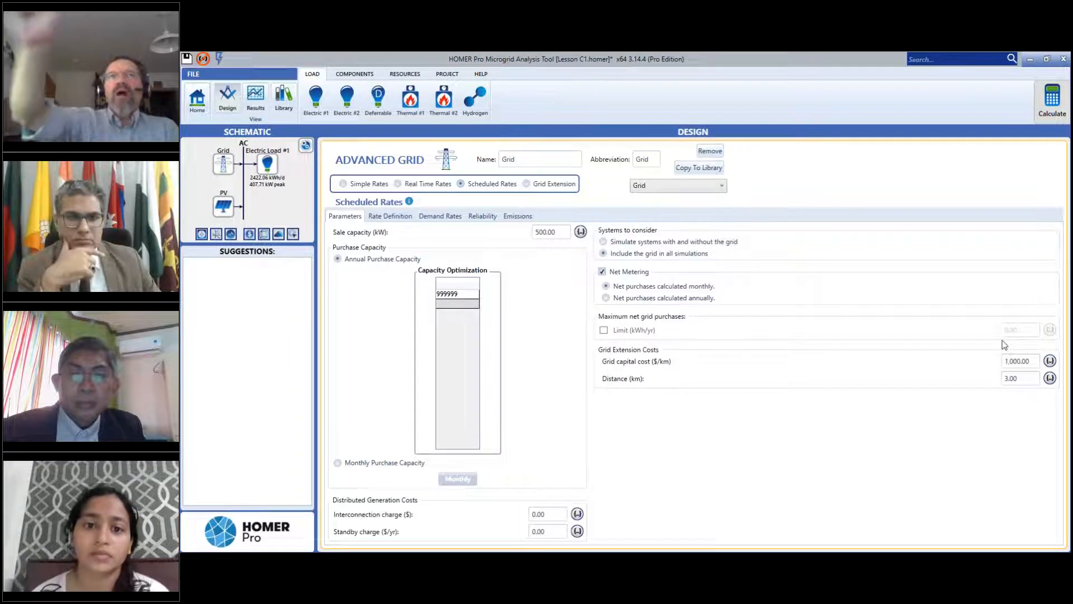
left_click(563, 185)
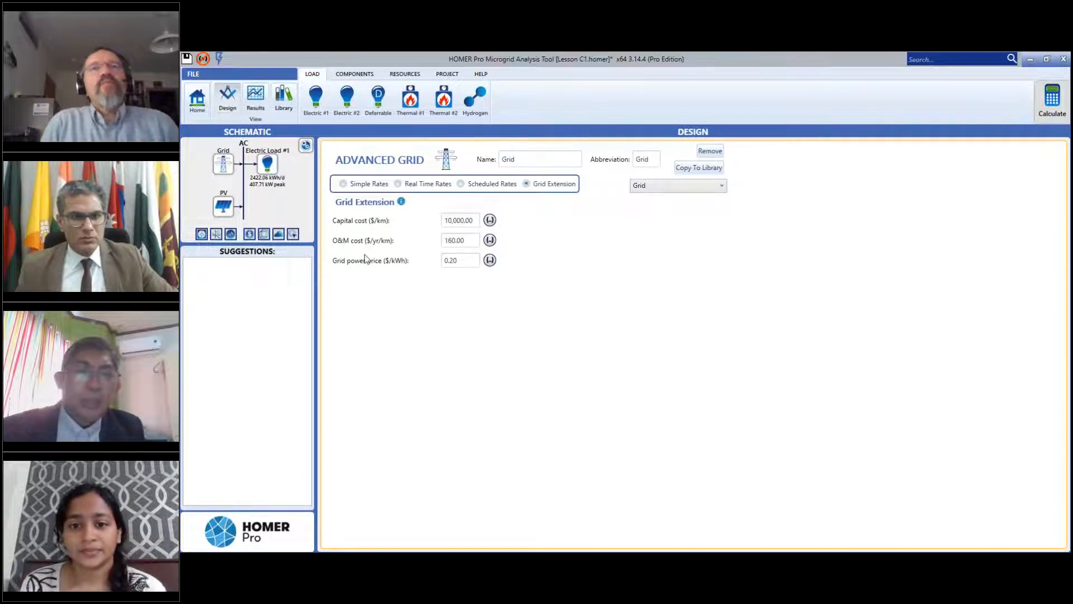
left_click(195, 104)
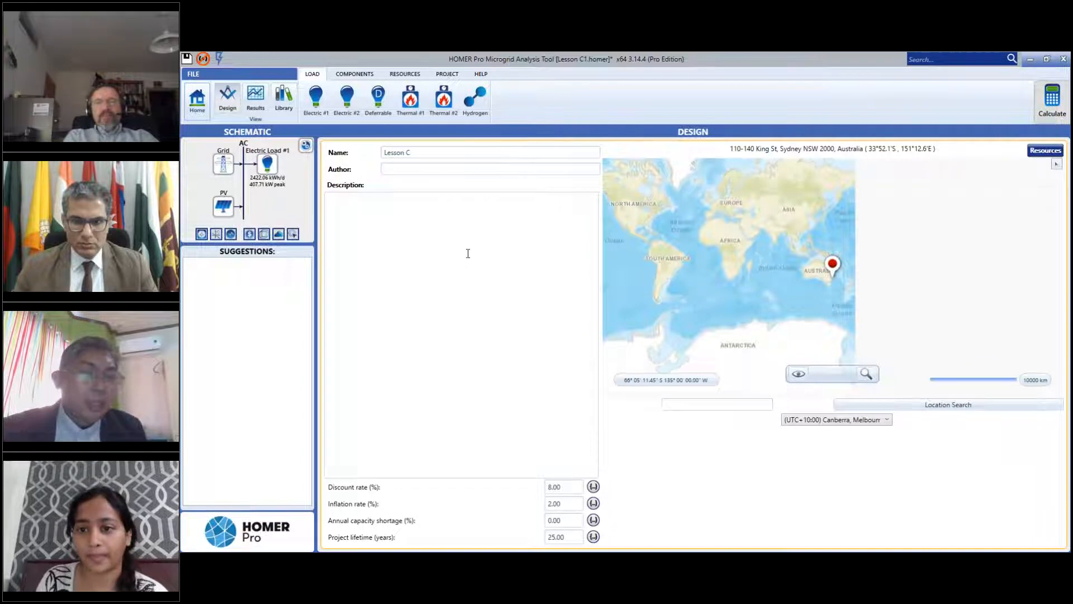
left_click(266, 167)
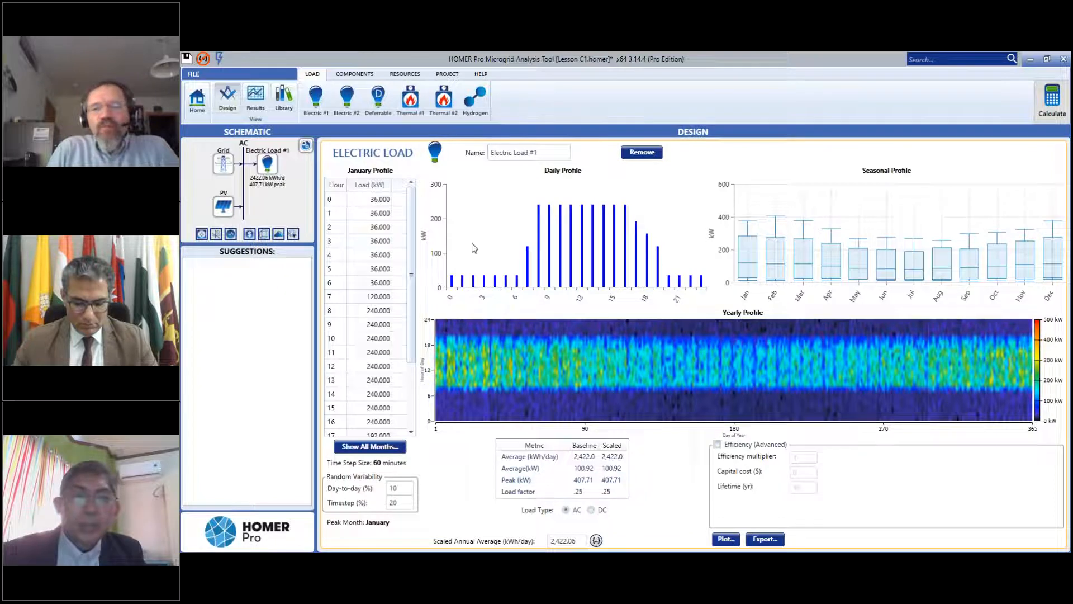
Remove the generic flat plate PV, calculate the system with the grid extension, and check the results summary and tables.
left_click(228, 207)
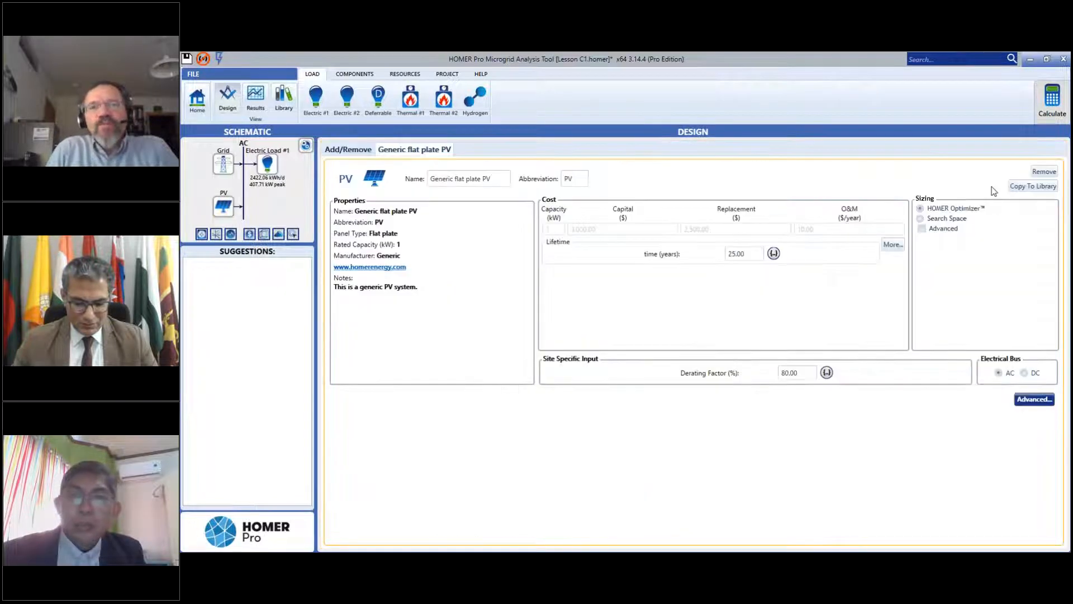
left_click(1044, 171)
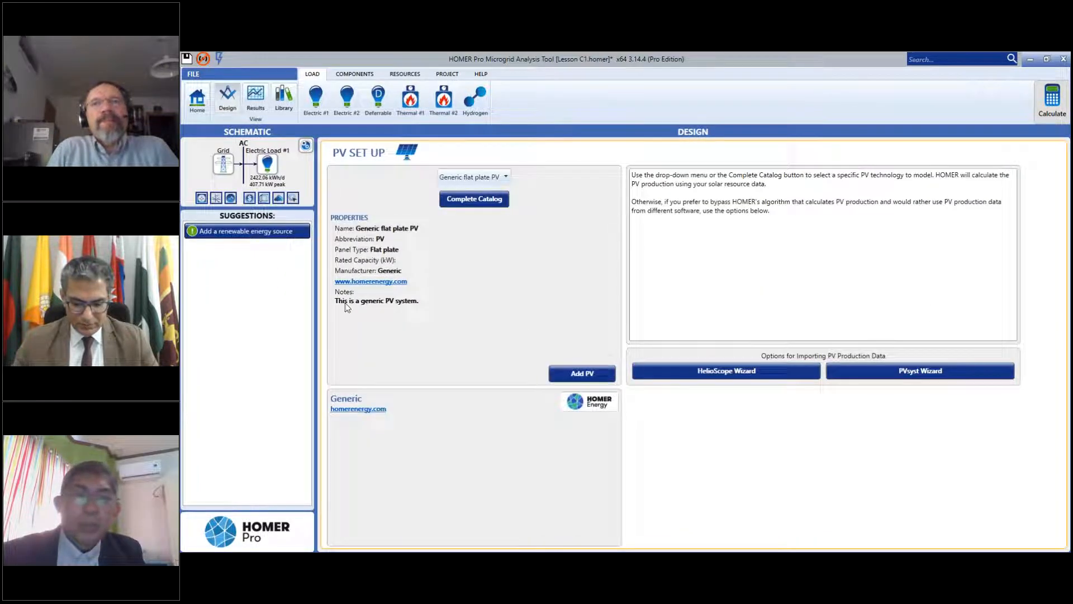
left_click(1038, 112)
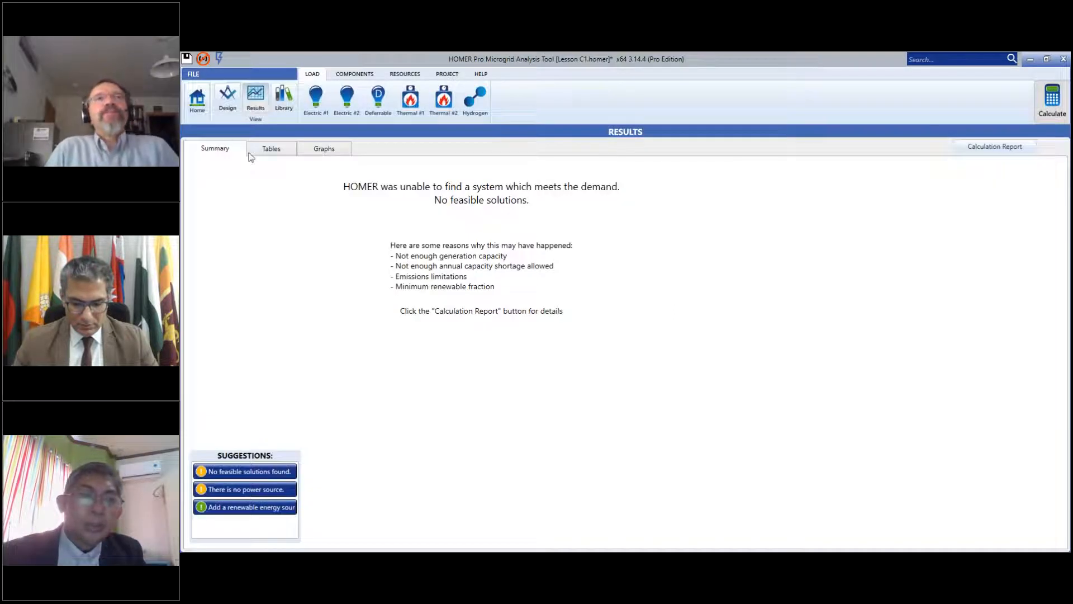
left_click(267, 148)
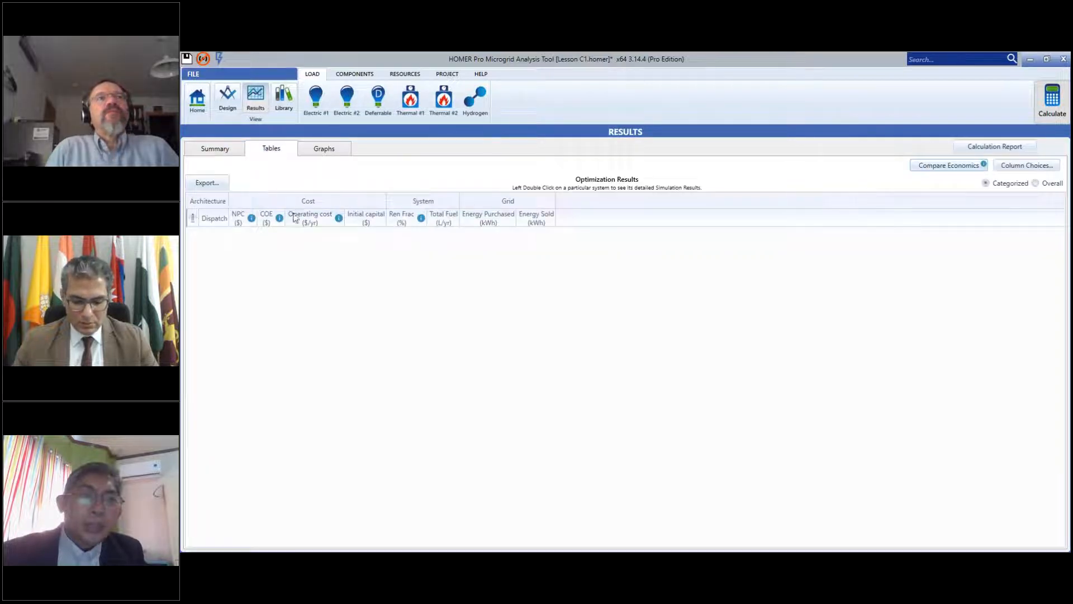
left_click(221, 151)
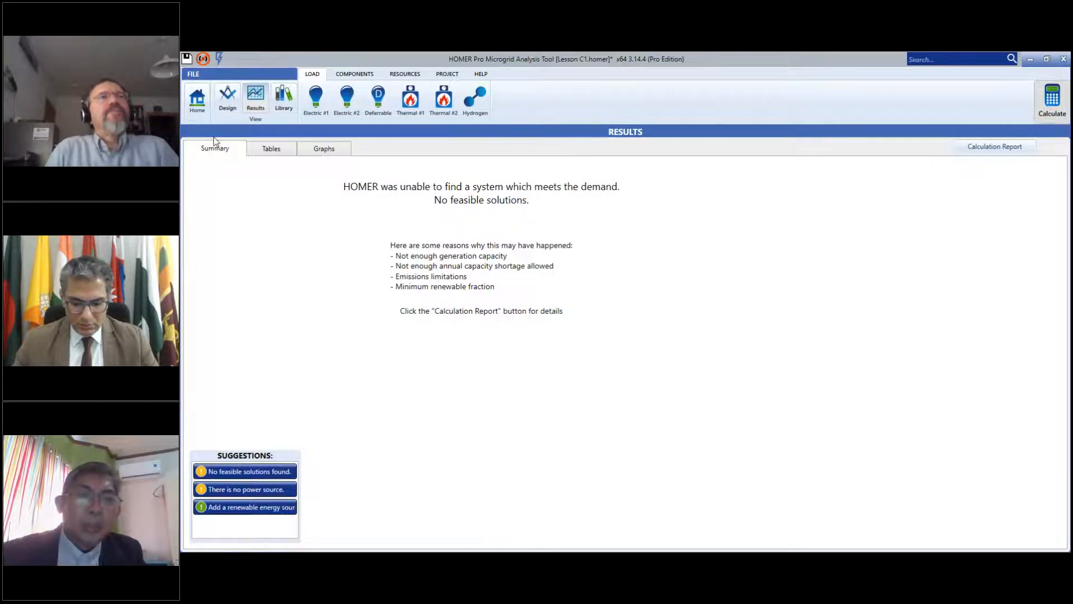
Return to the design, switch the grid to Simple Rates and turn off net metering.
left_click(228, 97)
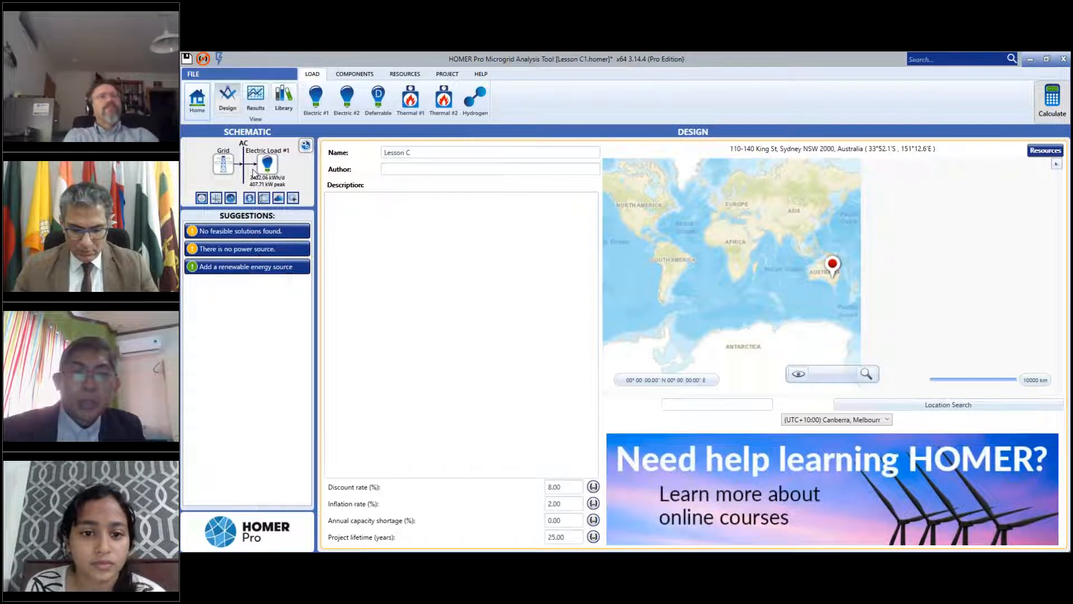
left_click(253, 173)
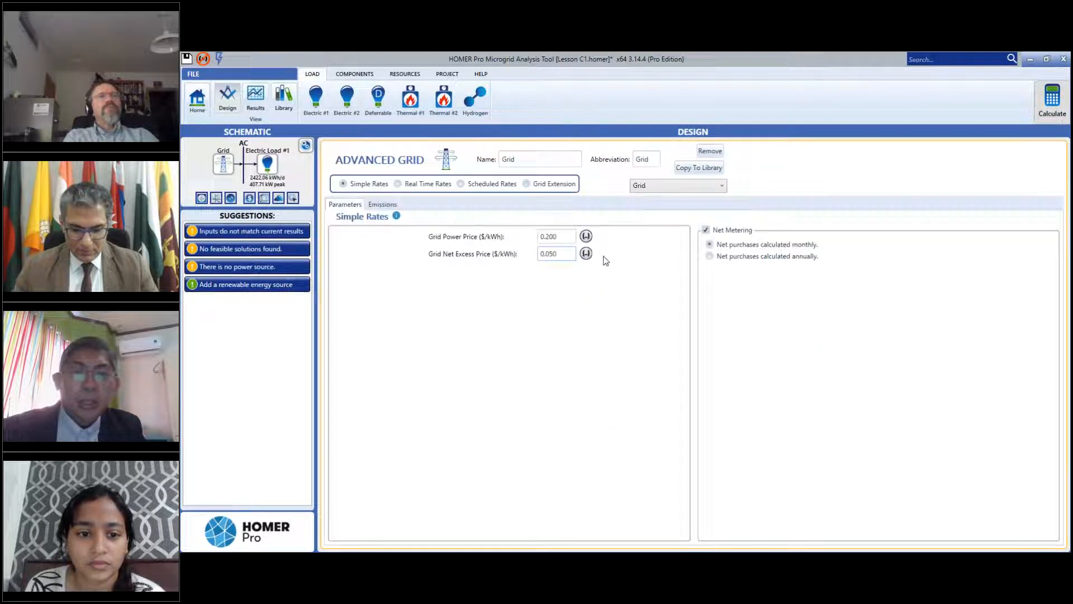
left_click(706, 231)
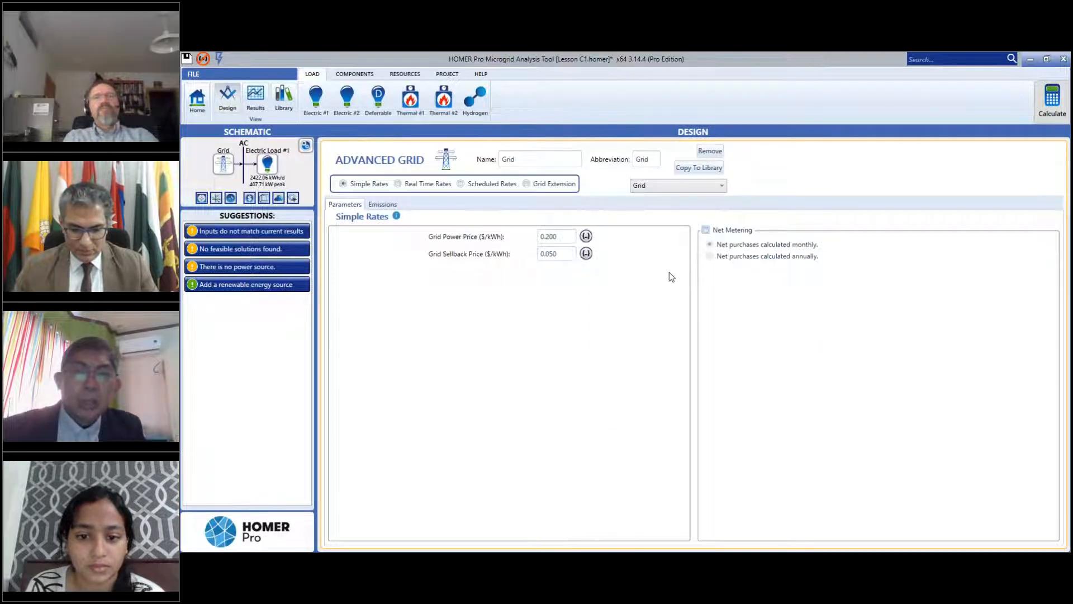
Recalculate the model with simple grid rates and examine the grid-only system in the optimization results table.
left_click(1052, 100)
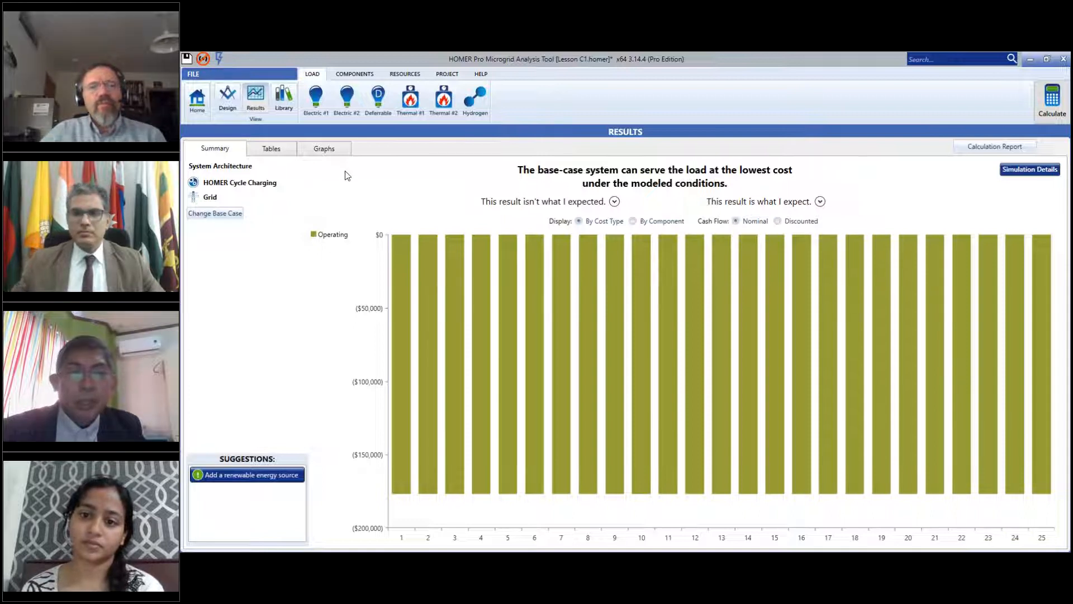
left_click(272, 149)
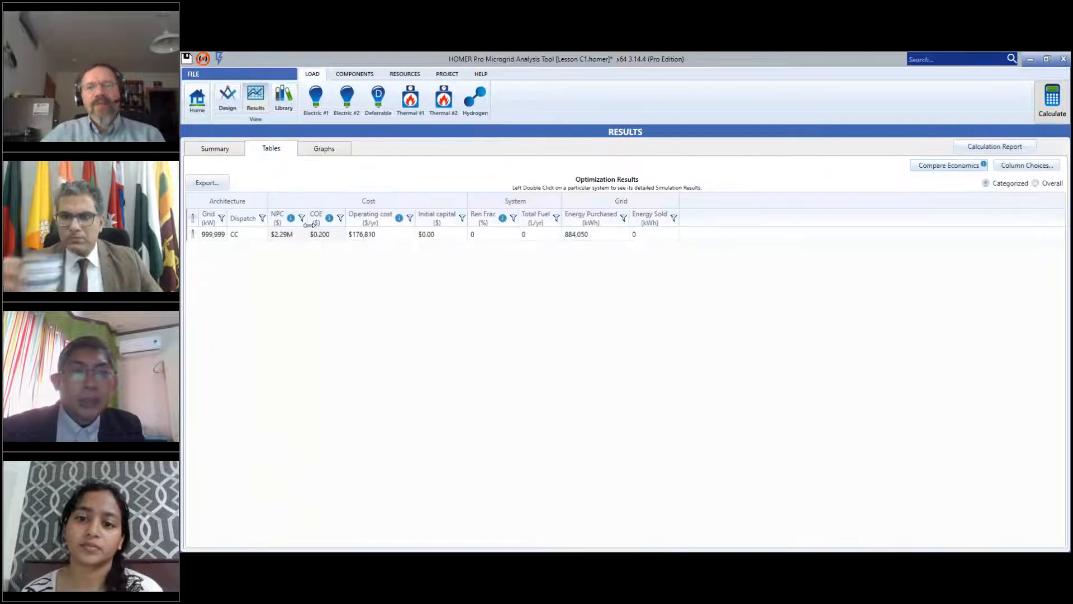
left_click(311, 234)
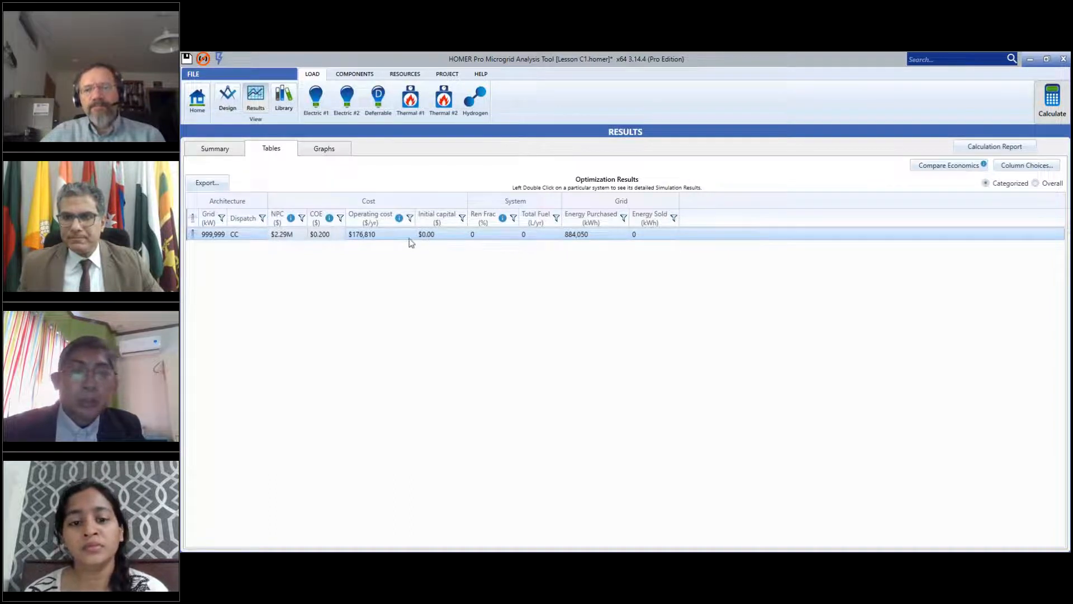
Add a Generic flat plate PV to the model and connect it to the AC bus.
left_click(197, 98)
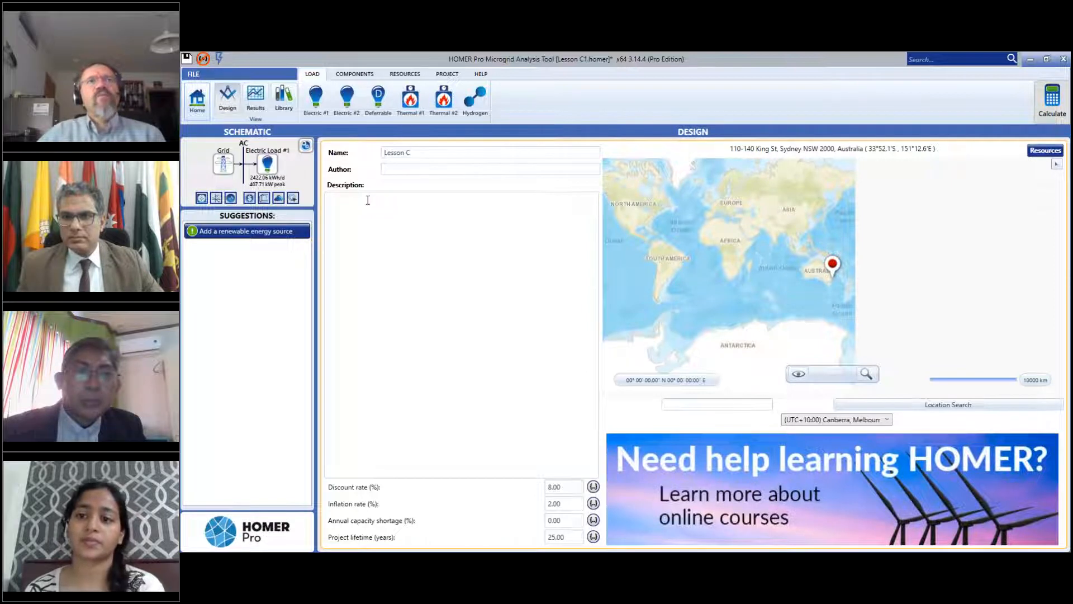
left_click(352, 75)
left_click(372, 99)
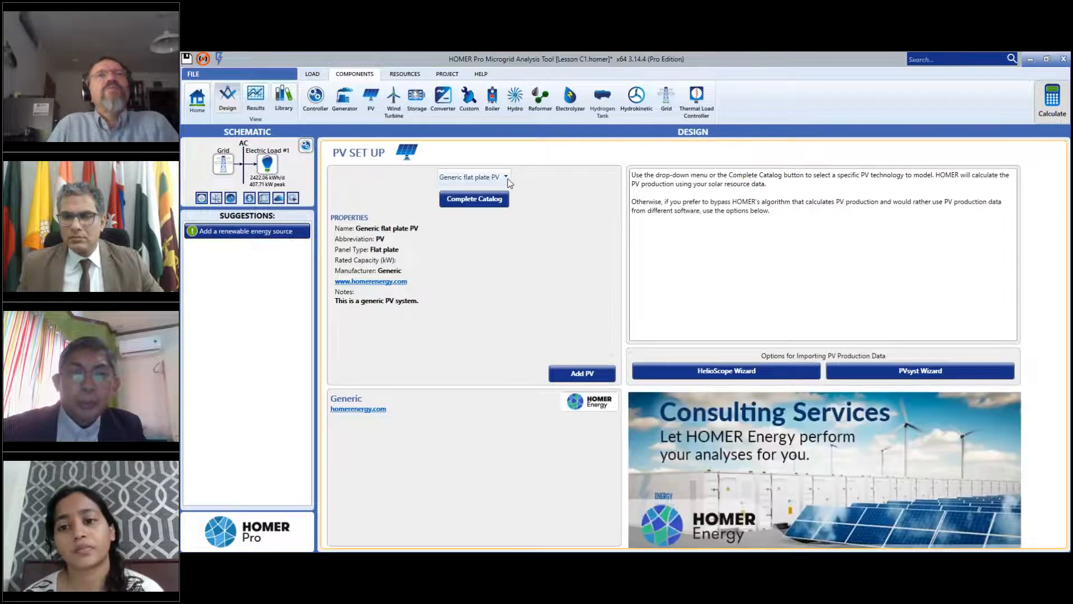
left_click(576, 374)
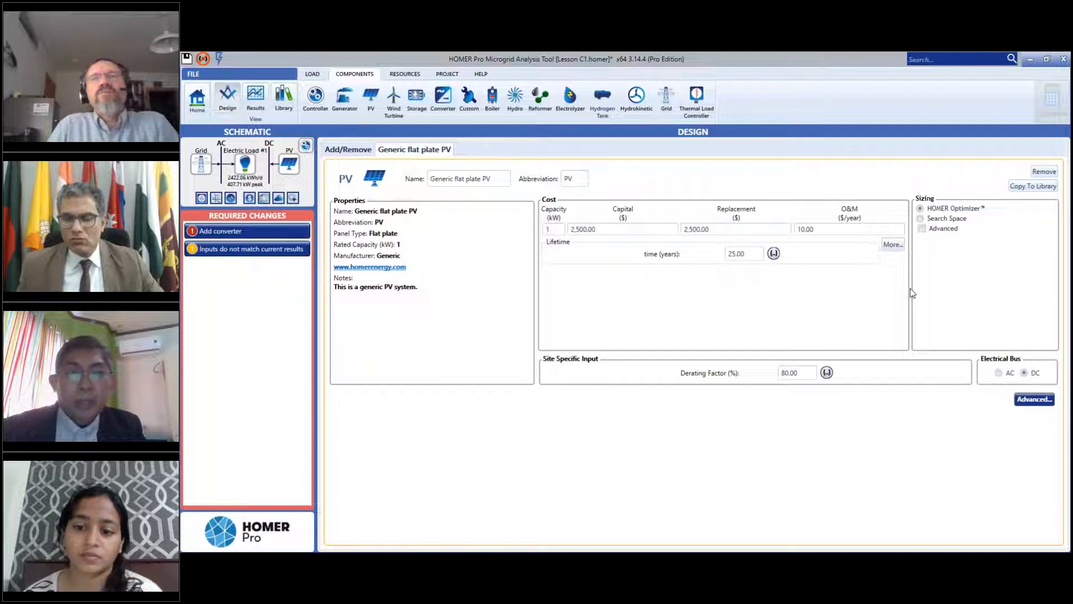
left_click(1000, 374)
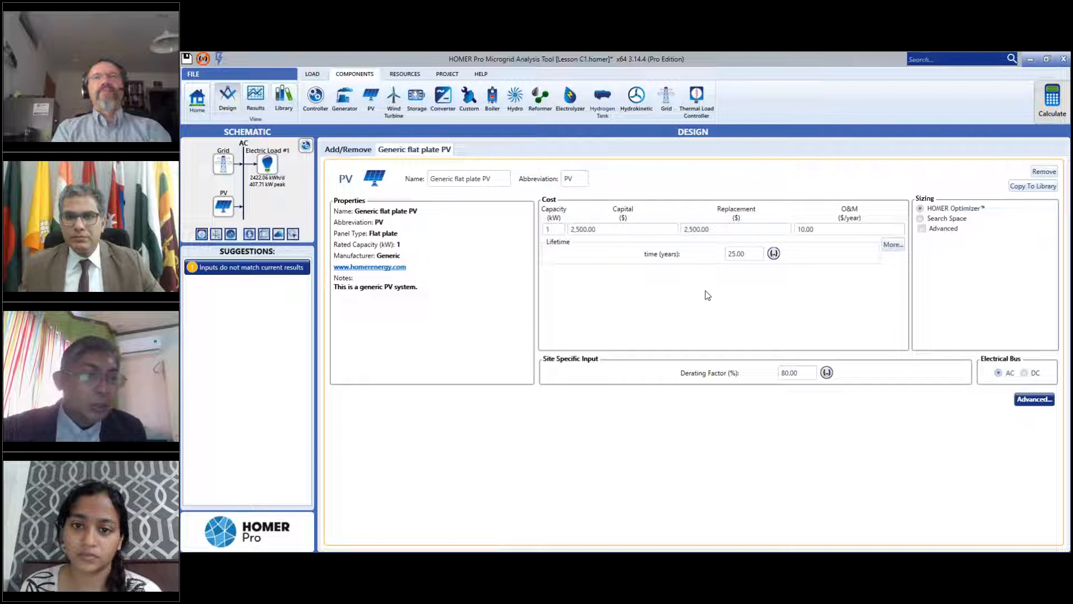
Set the PV costs for 1 kW of capacity to $3,000 capital and $2,500 replacement.
left_click(624, 232)
type("3000")
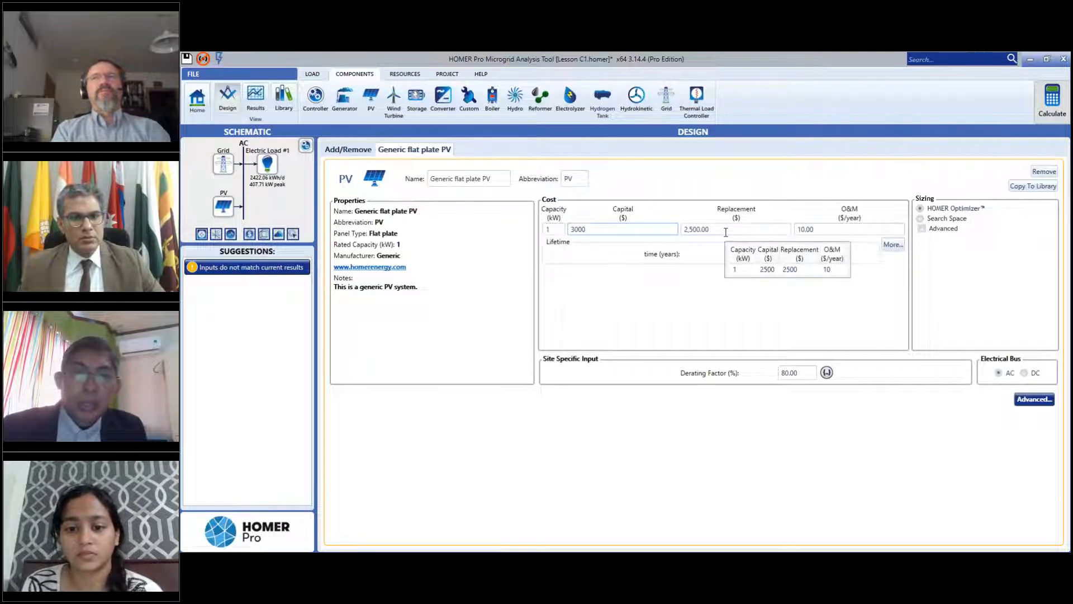
left_click(726, 232)
type("2500")
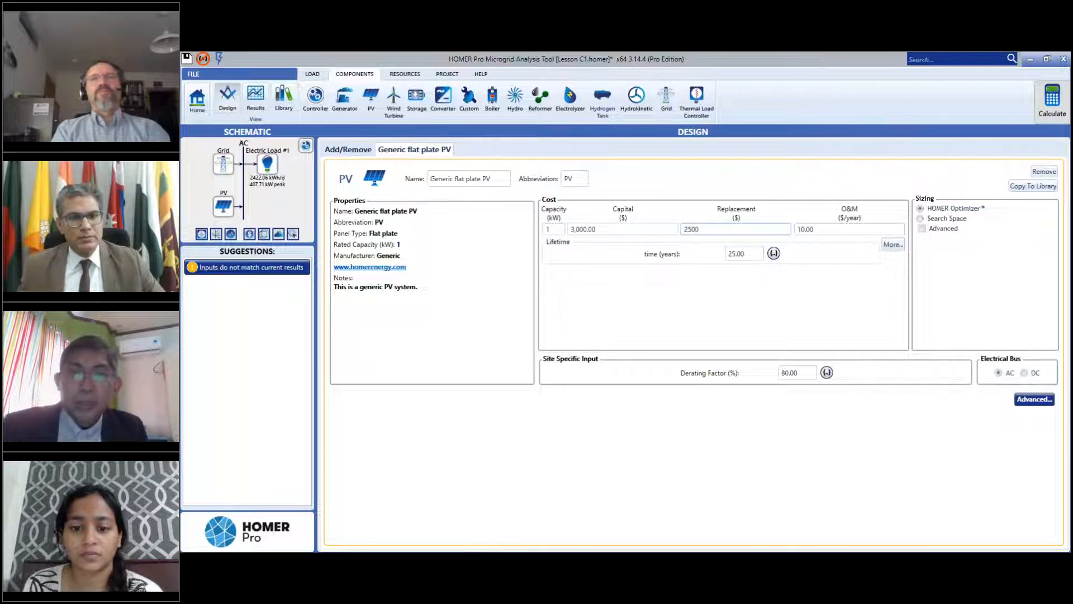
left_click(827, 228)
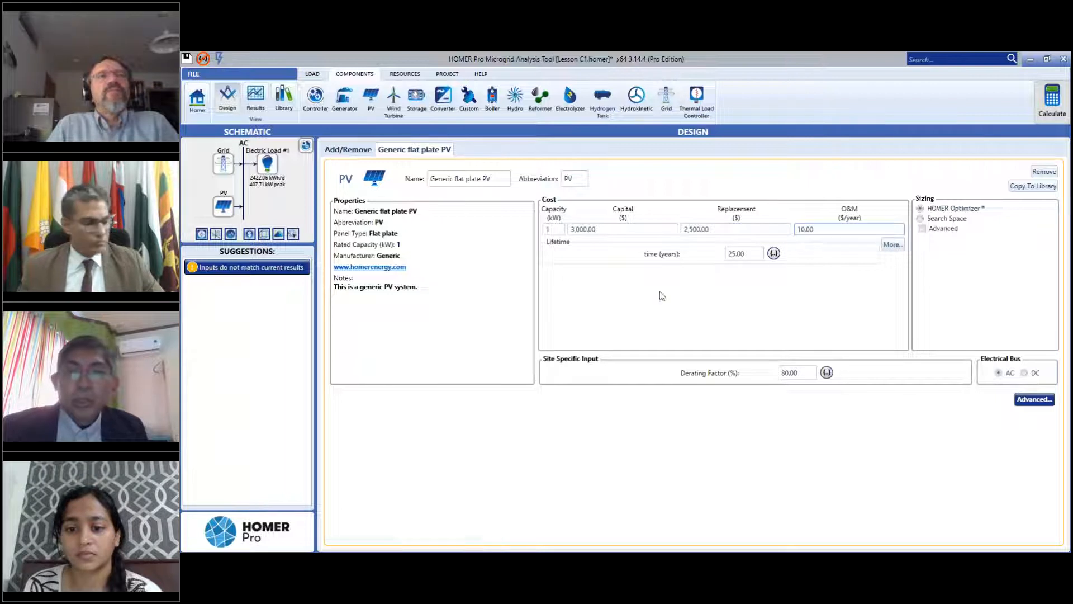
left_click(562, 228)
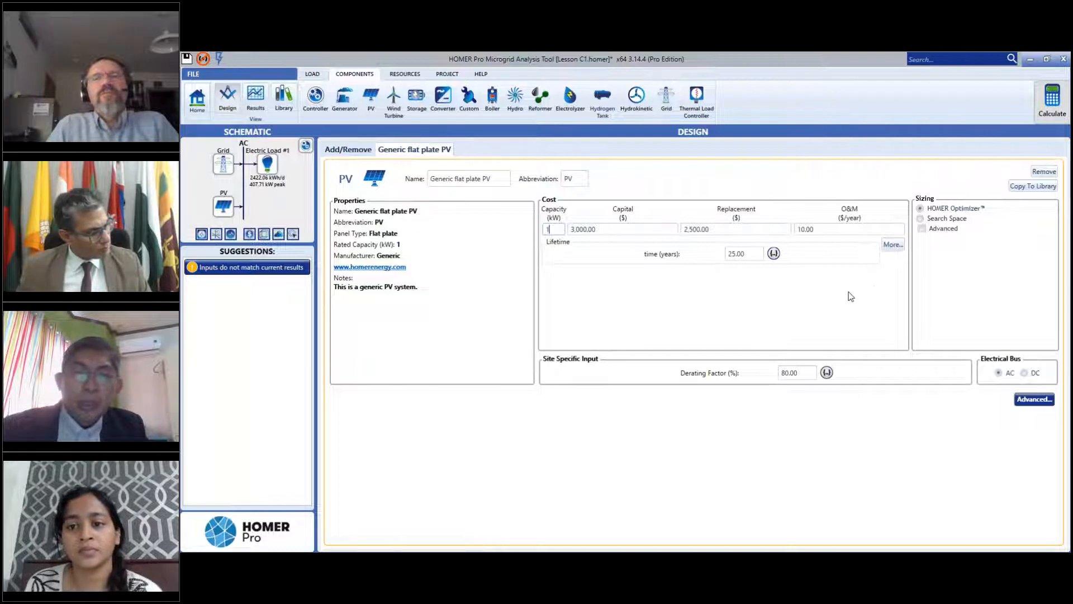
Open the PV cost table and add a 100 kW row with a capital cost of $240,000.
left_click(899, 248)
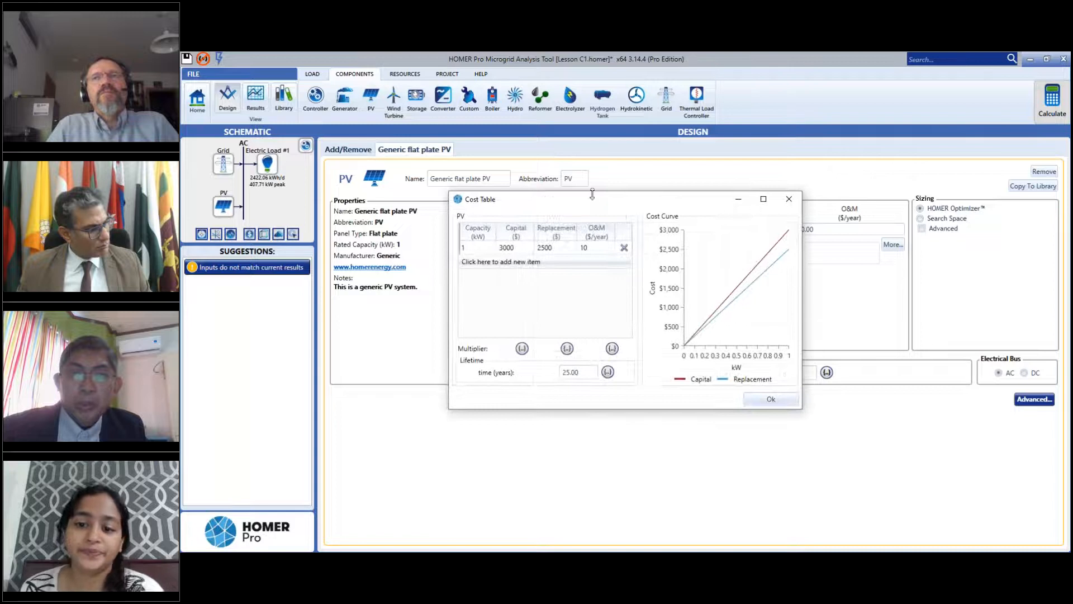
left_click_drag(603, 207, 625, 230)
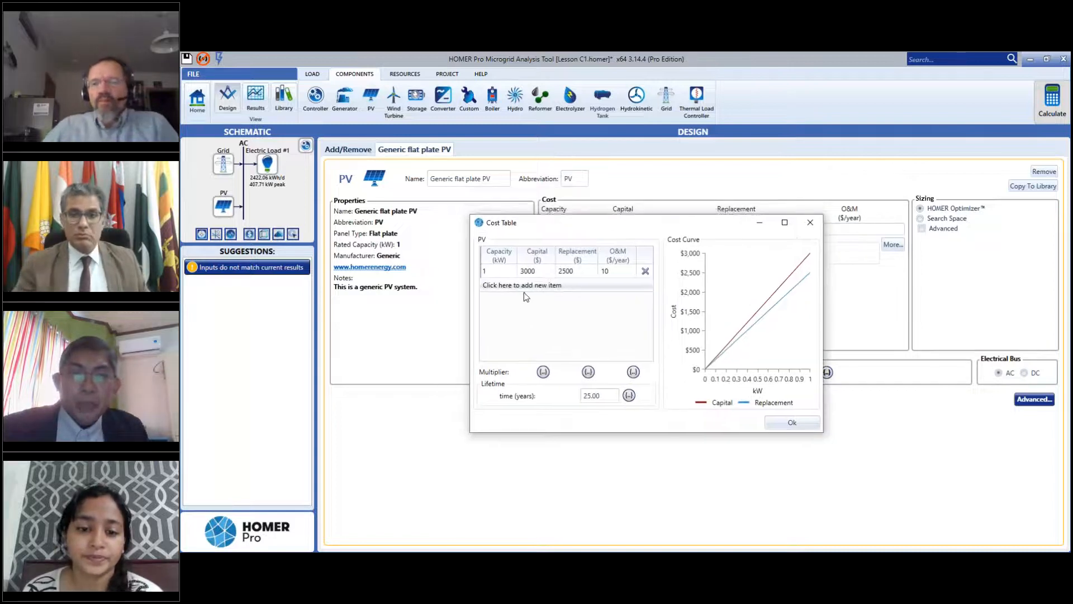
left_click(528, 286)
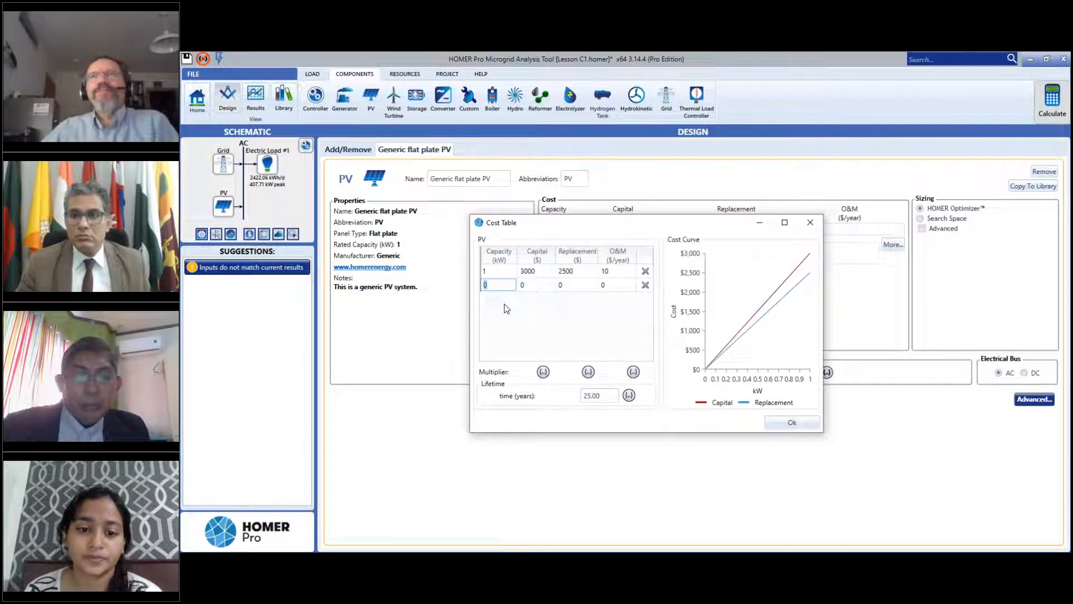
type("100")
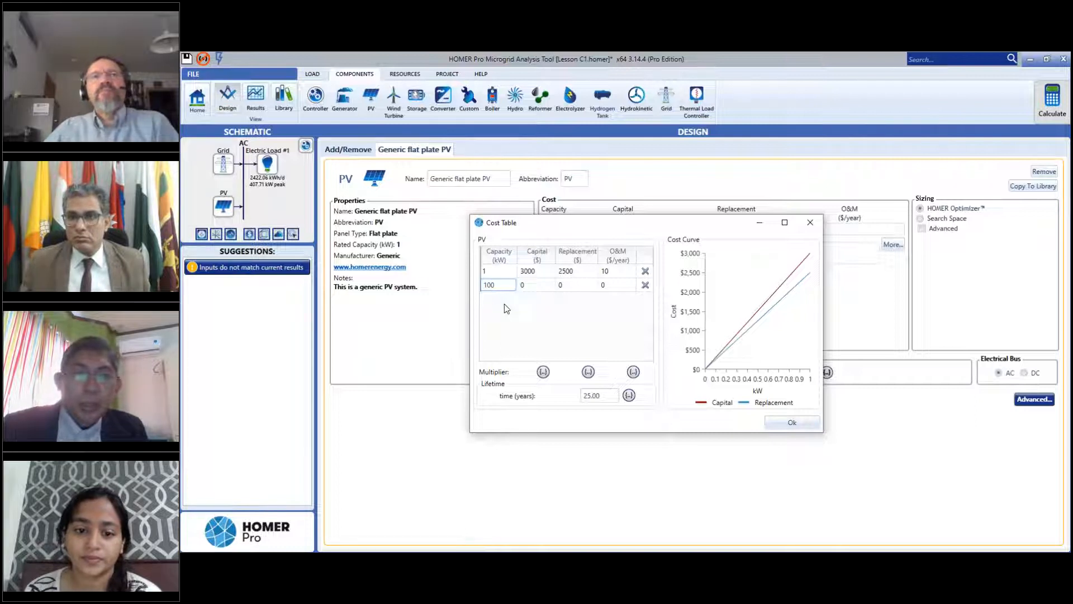
left_click(535, 286)
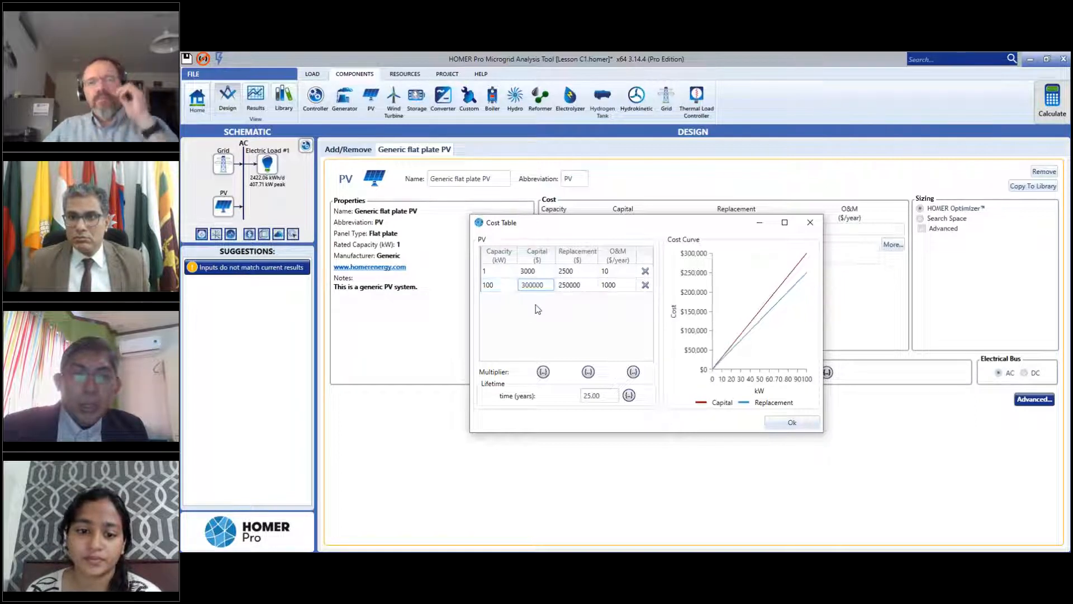
key("Left")
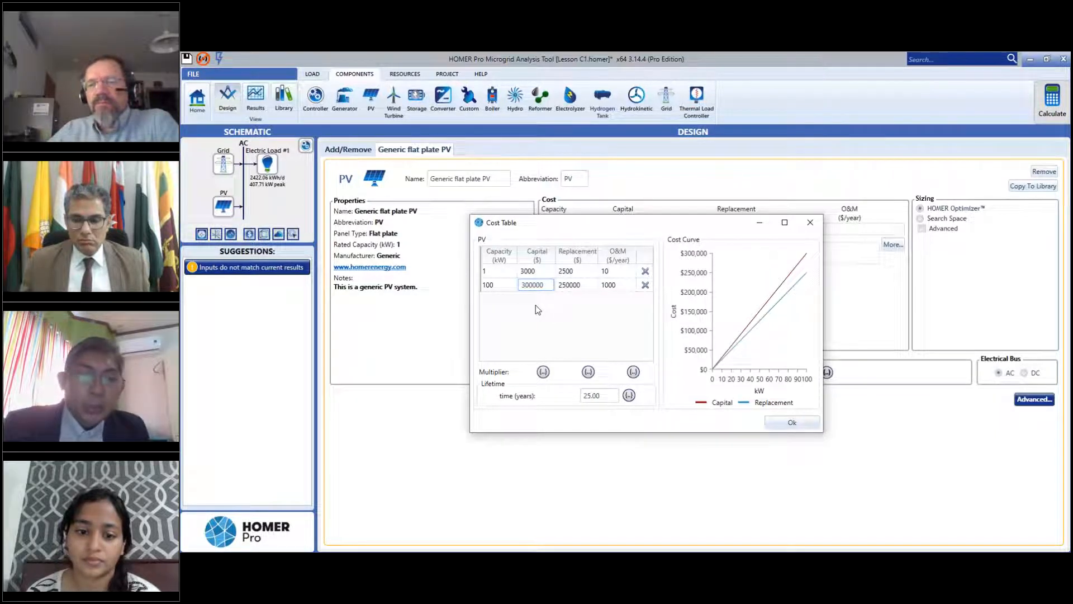
type("24")
key("Delete")
key("Delete")
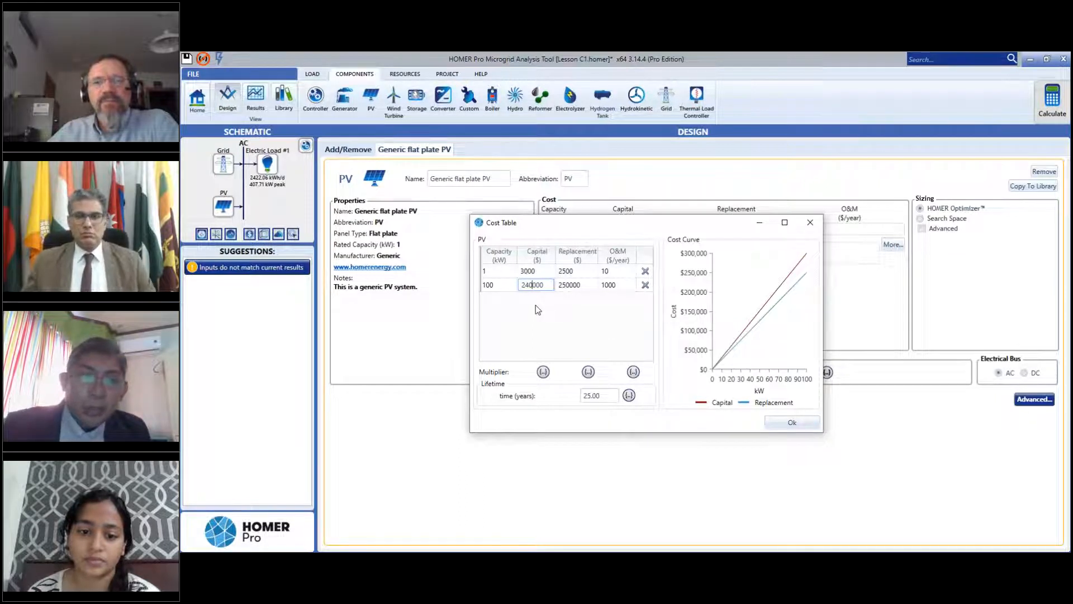
Set the 100 kW row's replacement cost to $200,000 and O&M to $800 per year, then accept the cost table.
left_click(573, 285)
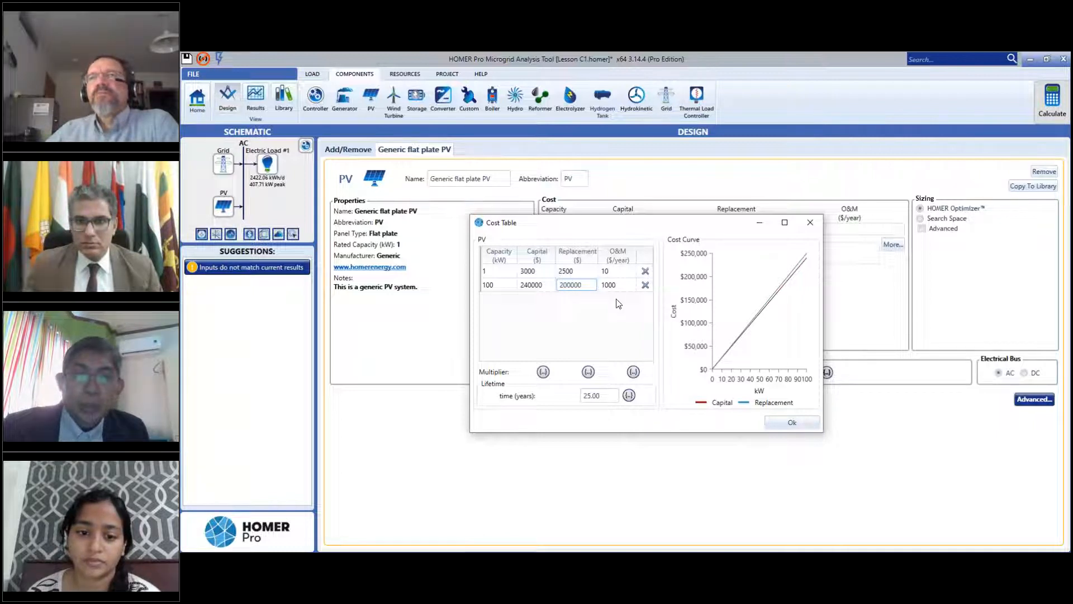
key("Tab")
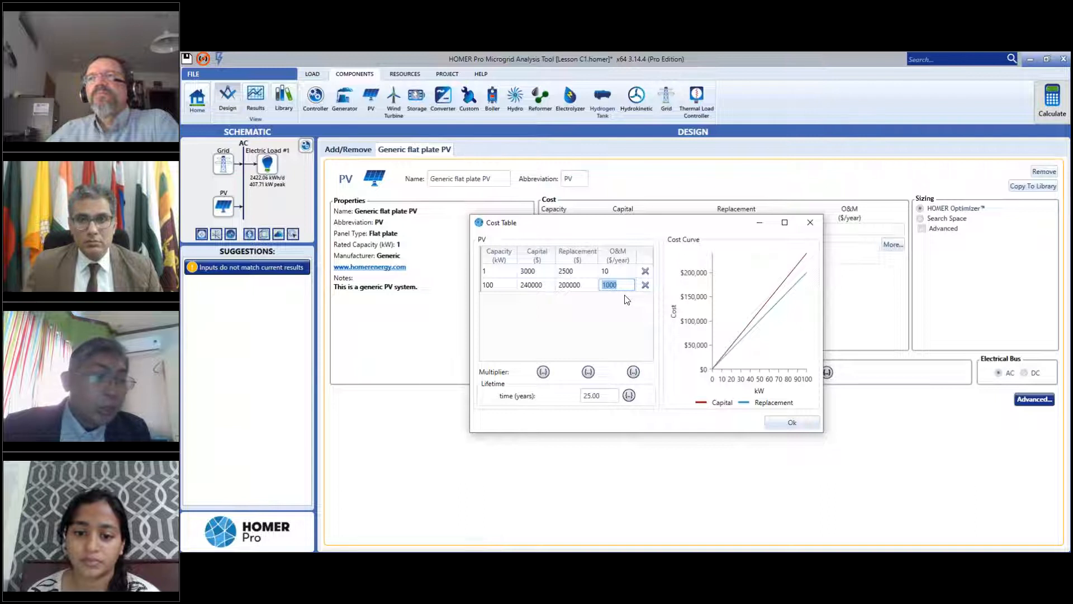
key("Home")
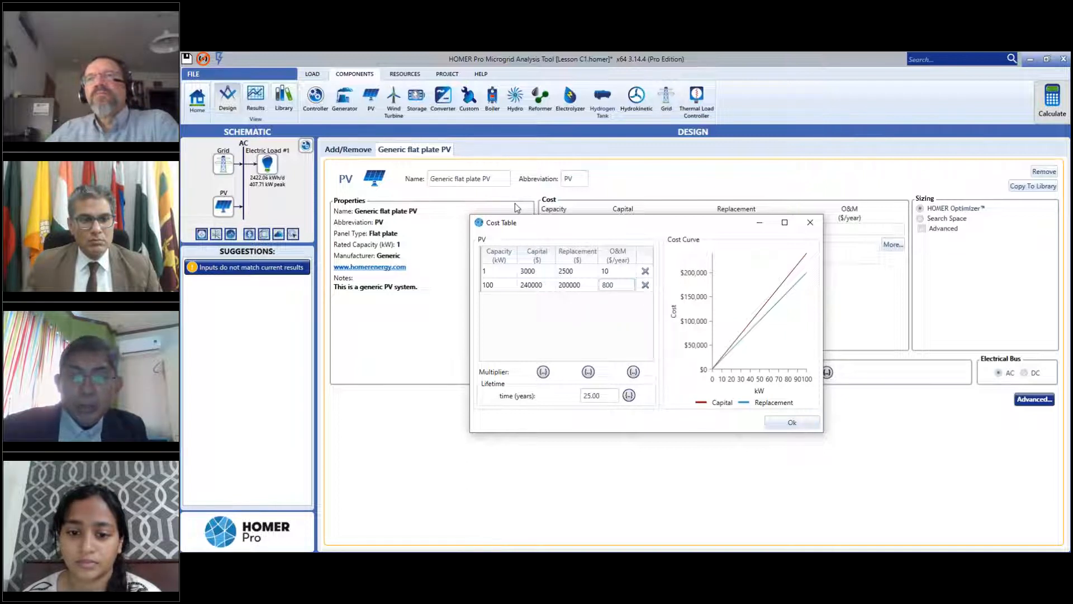
left_click(812, 428)
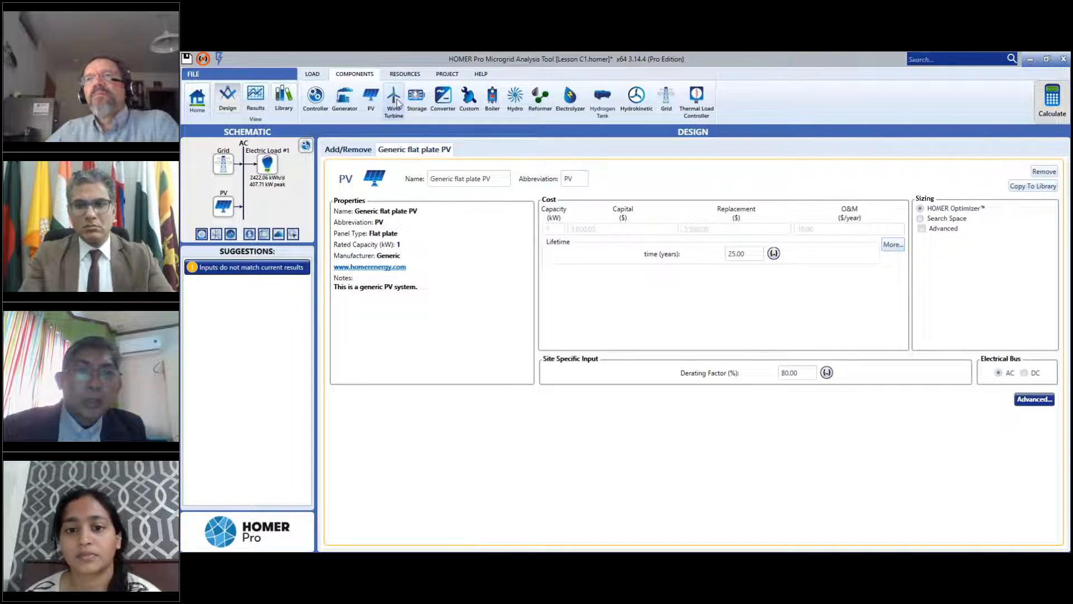
Check the monthly solar GHI resource data and calculate the model with the grid and PV.
left_click(406, 75)
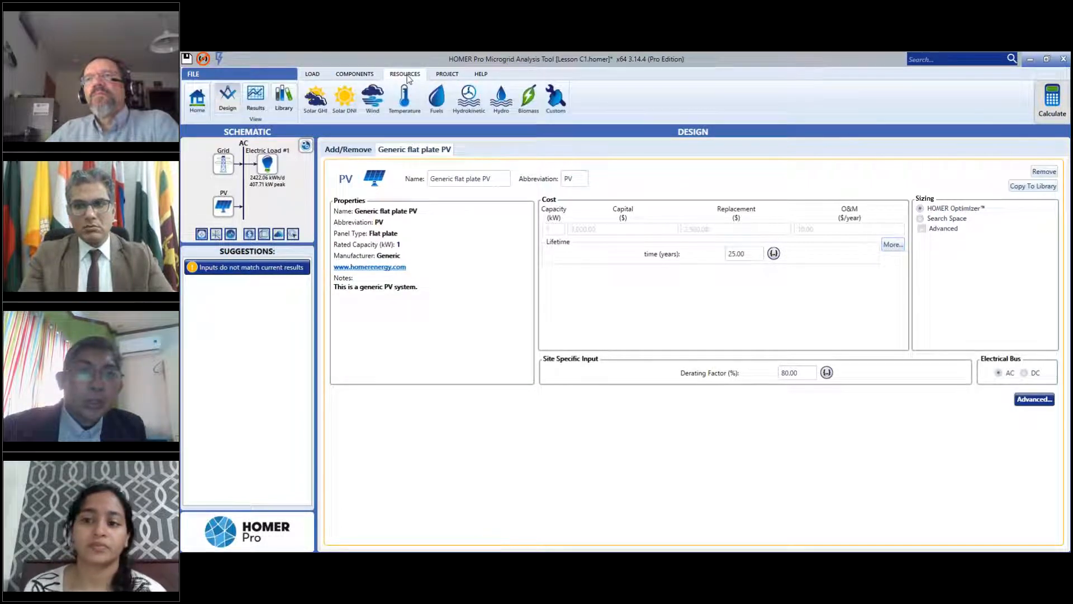
left_click(315, 101)
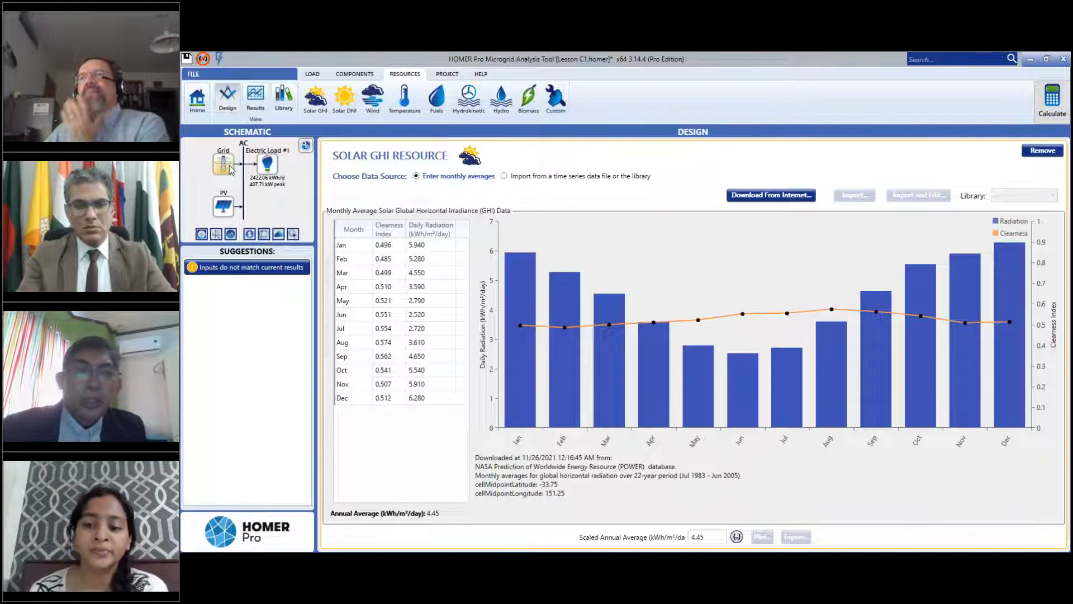
left_click(1046, 102)
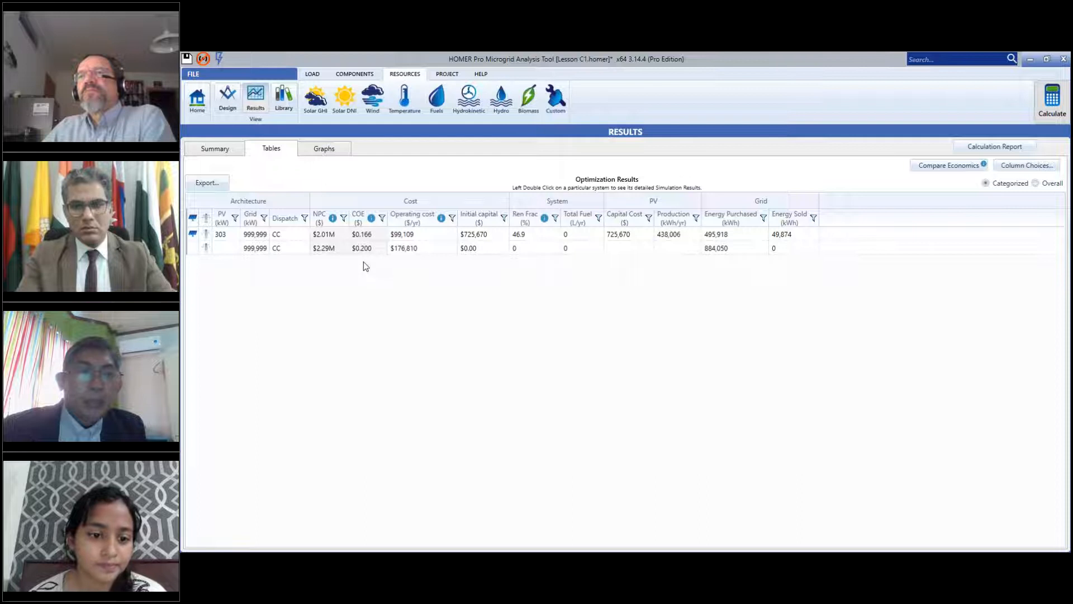
Review the PV and grid inputs in the design and compare them with the optimization results table.
left_click(197, 105)
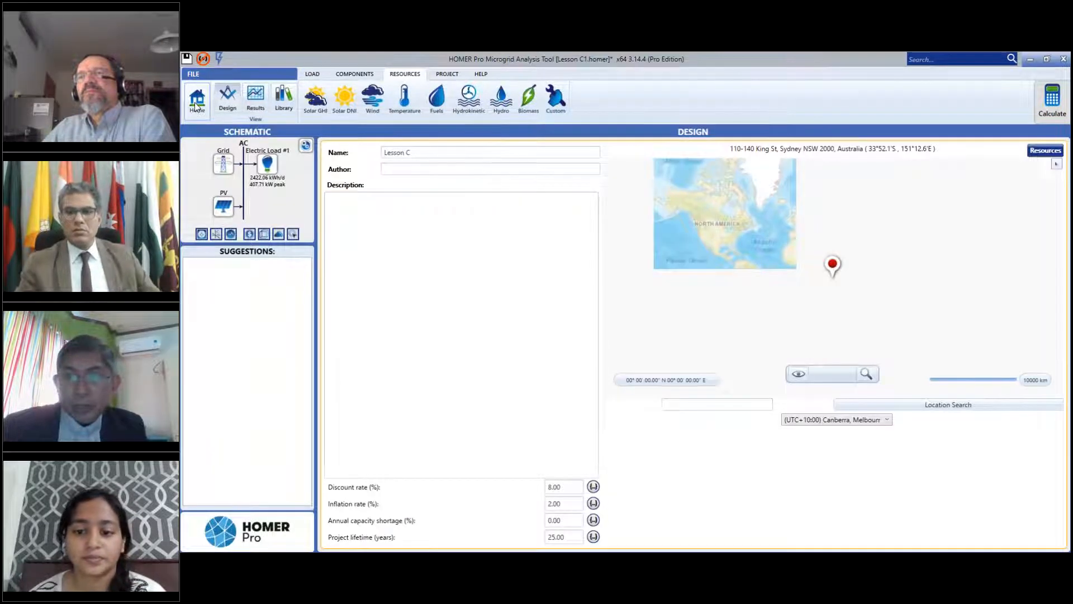
left_click(223, 206)
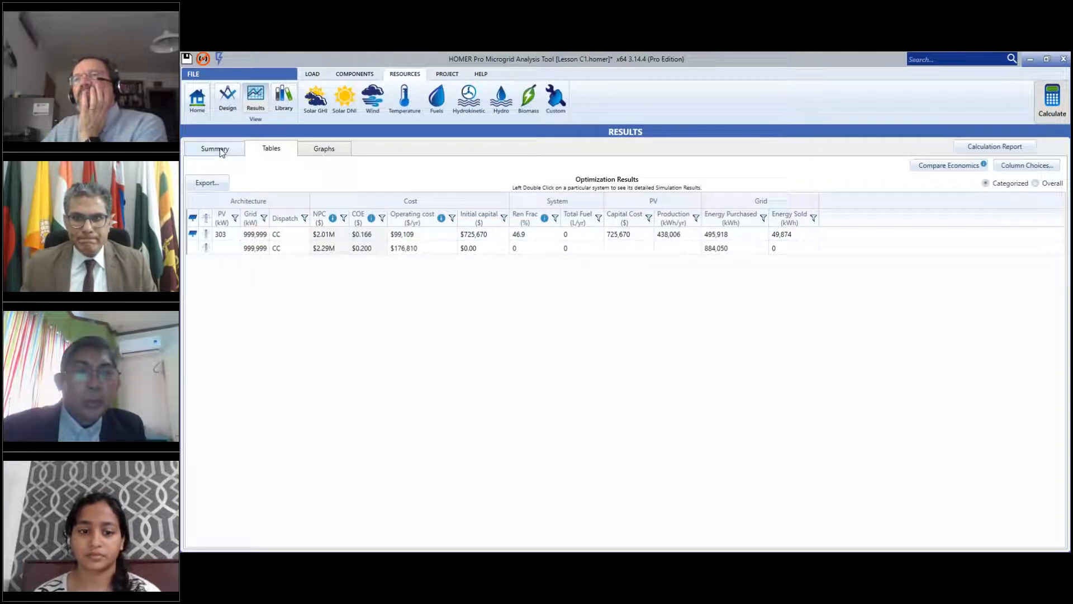
left_click(203, 110)
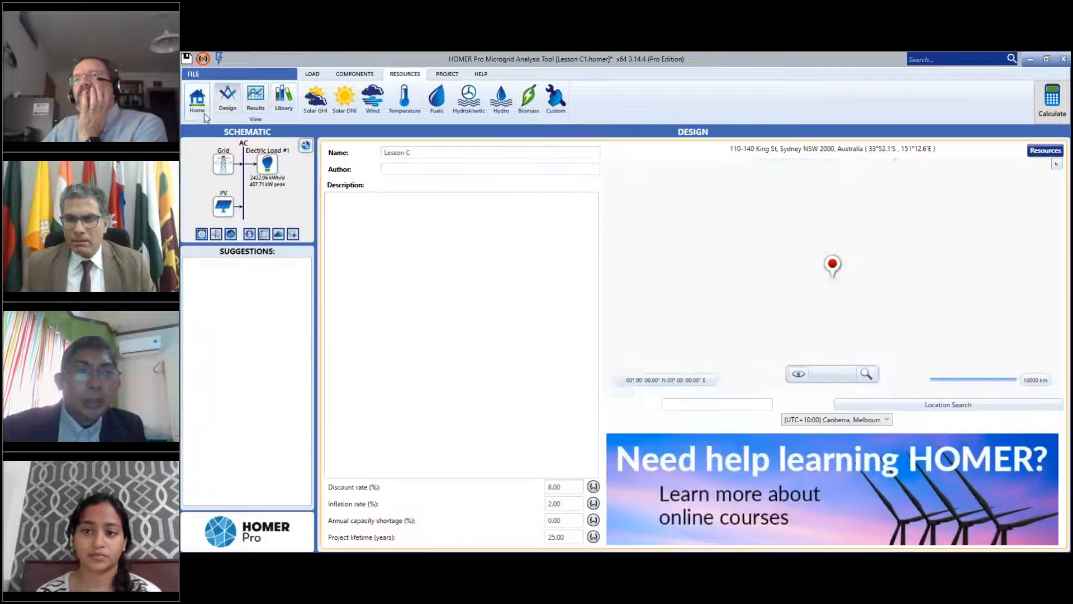
left_click(225, 164)
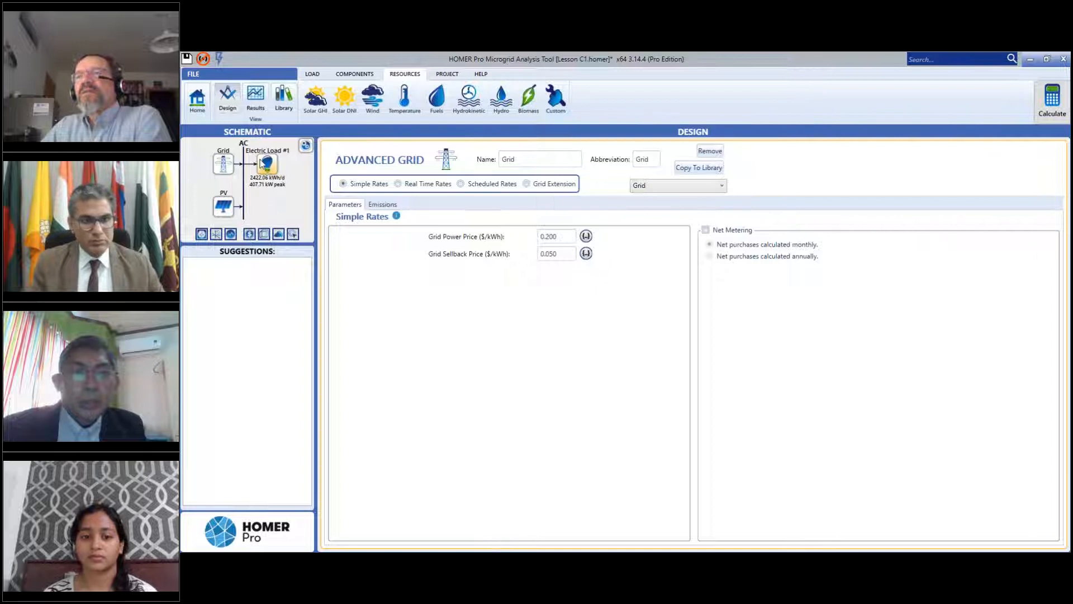
left_click(255, 104)
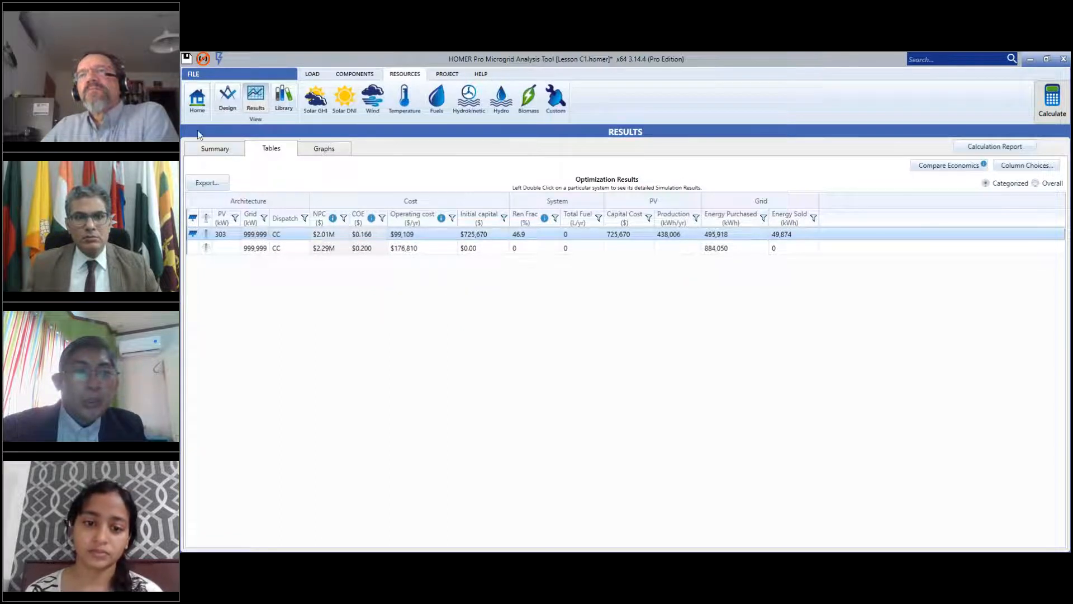
Enable net metering for the grid's simple rates and recalculate the model.
left_click(227, 98)
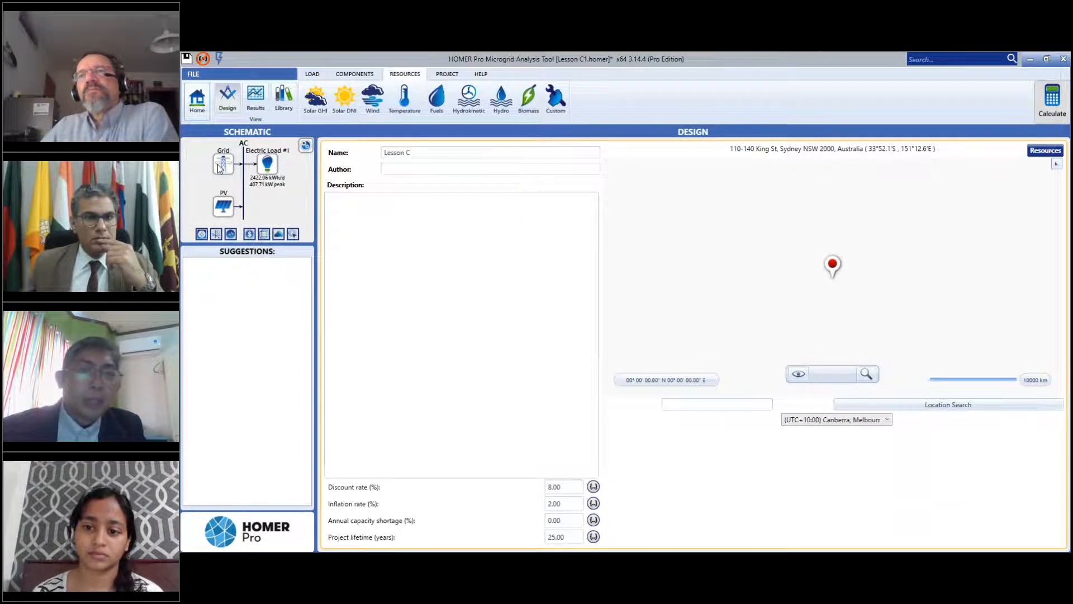
left_click(220, 169)
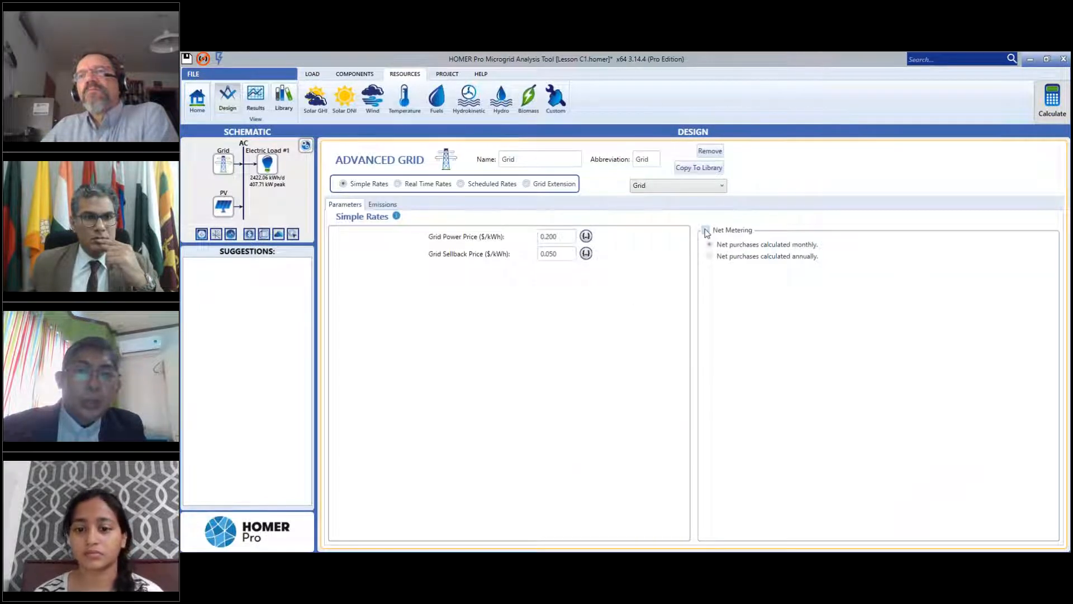
left_click(707, 230)
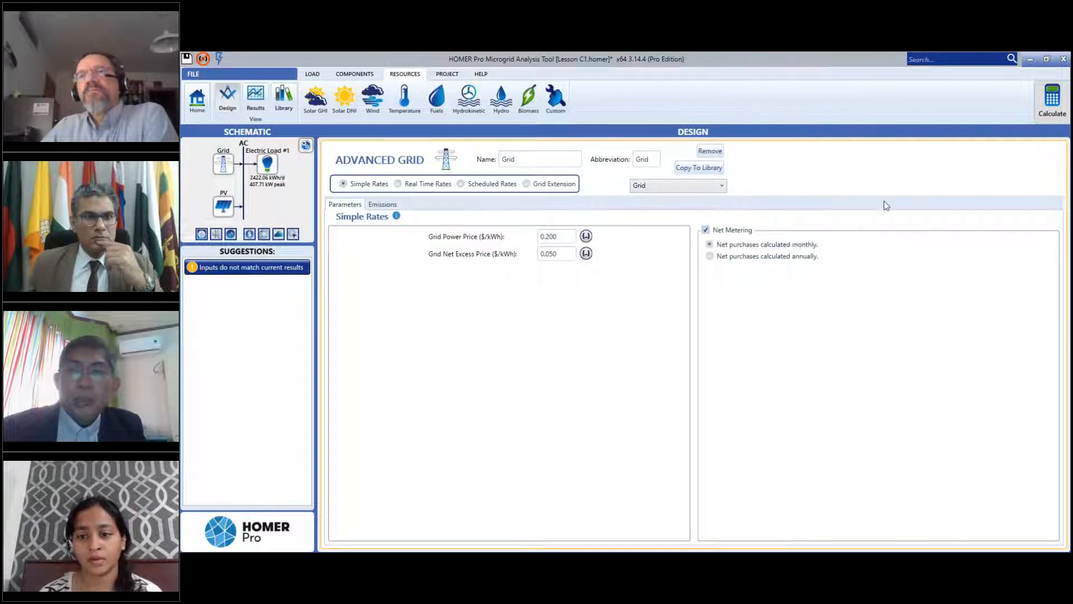
left_click(1045, 101)
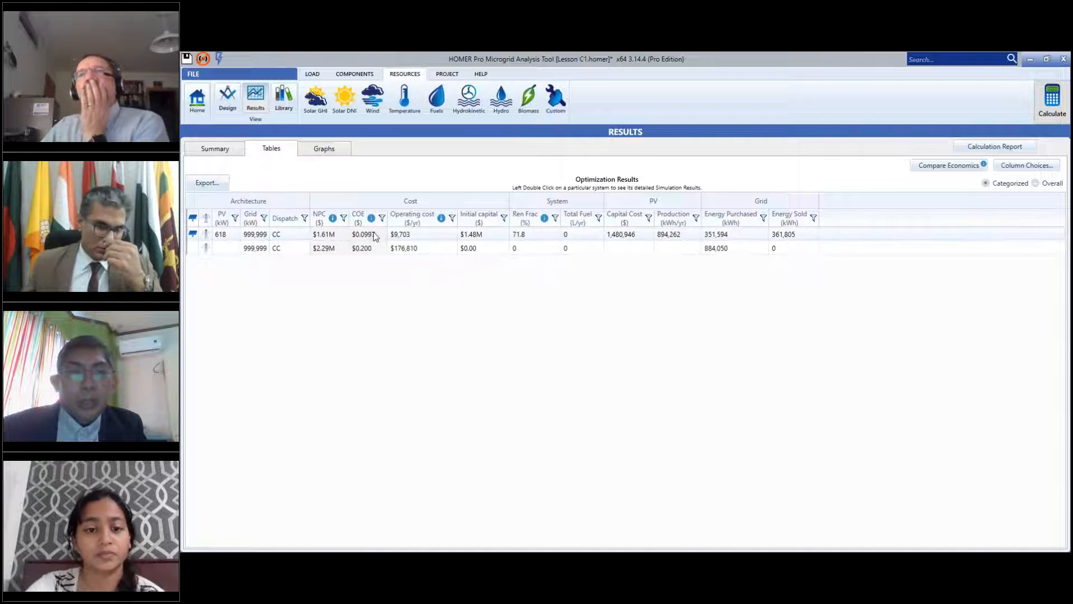
Examine the cost summary, cash flow and economic comparison of the PV and grid system in its simulation results.
double_click(409, 237)
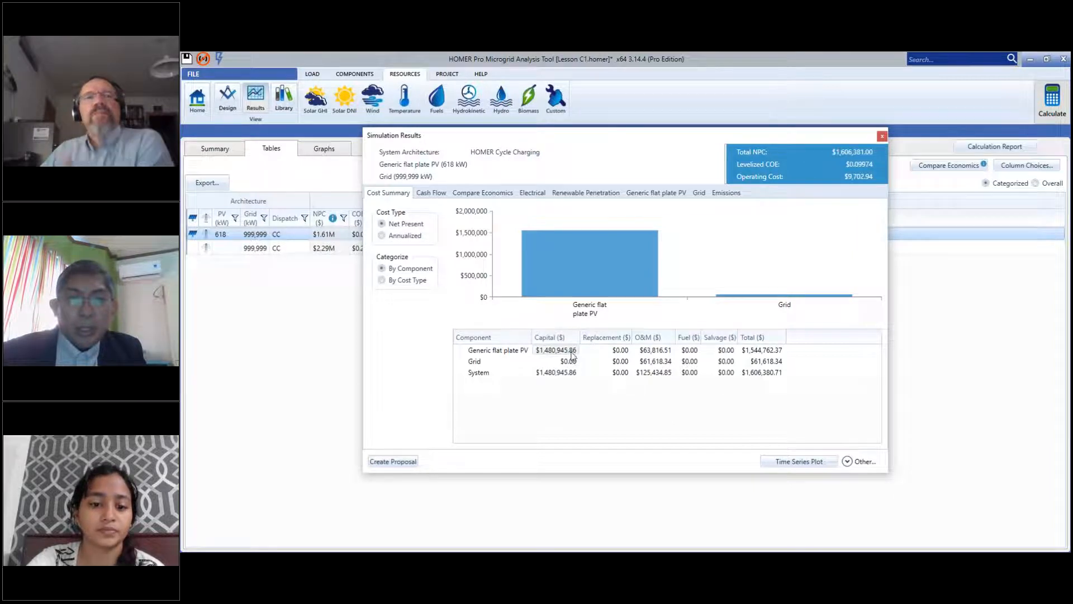
left_click(430, 193)
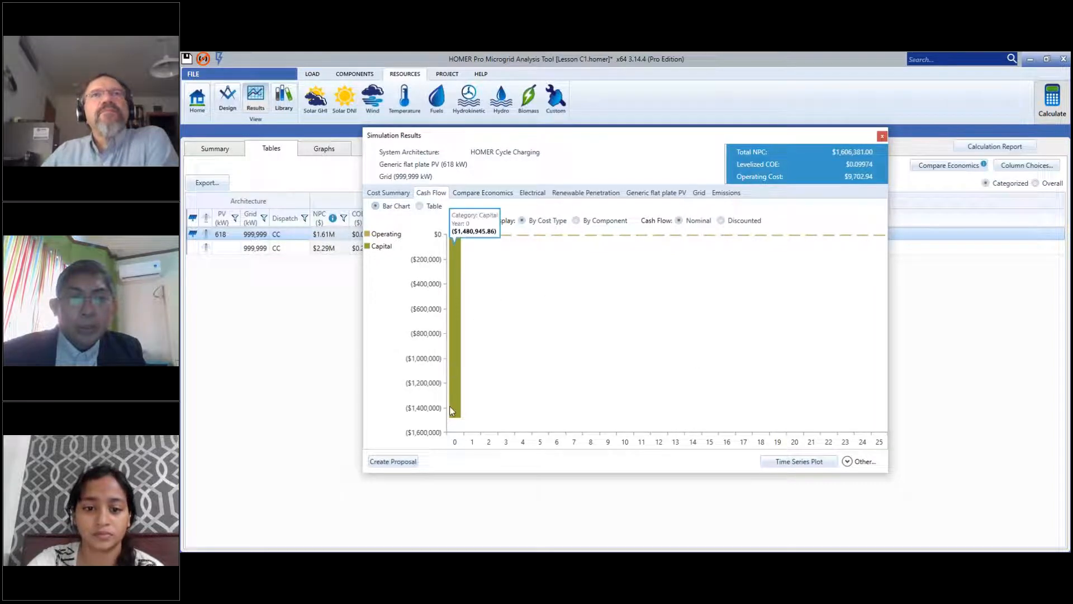
left_click(484, 193)
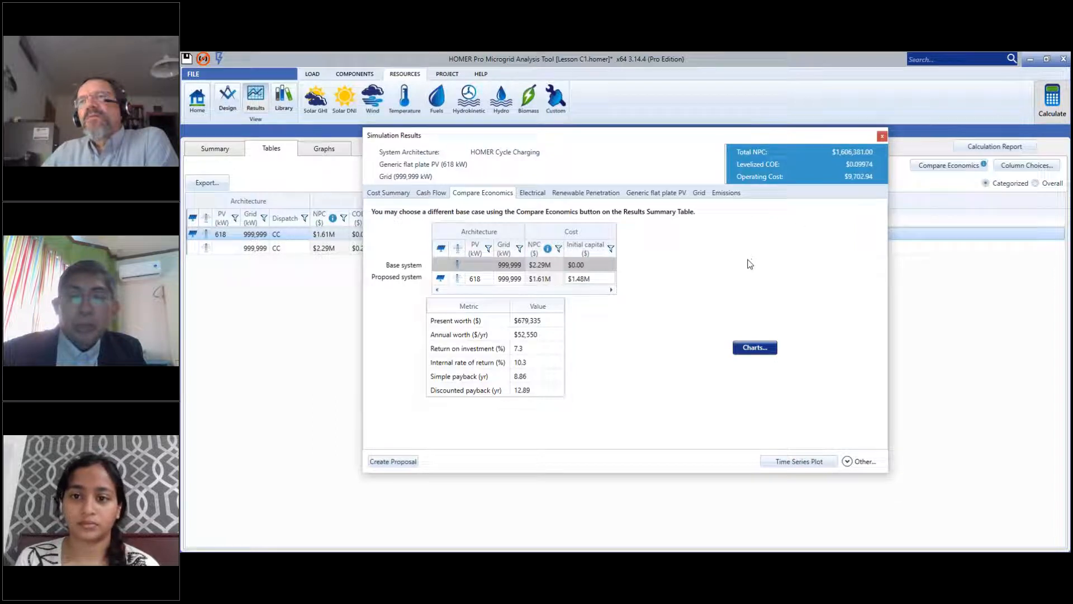
left_click(880, 139)
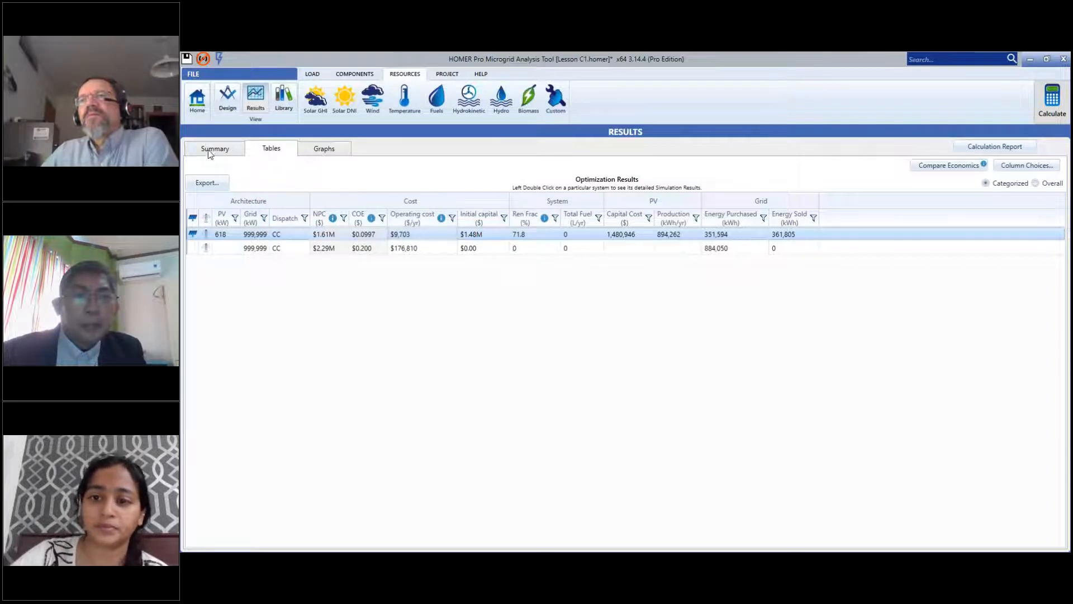
Return to the design, check the electric load profile and switch the grid to Scheduled Rates.
left_click(196, 101)
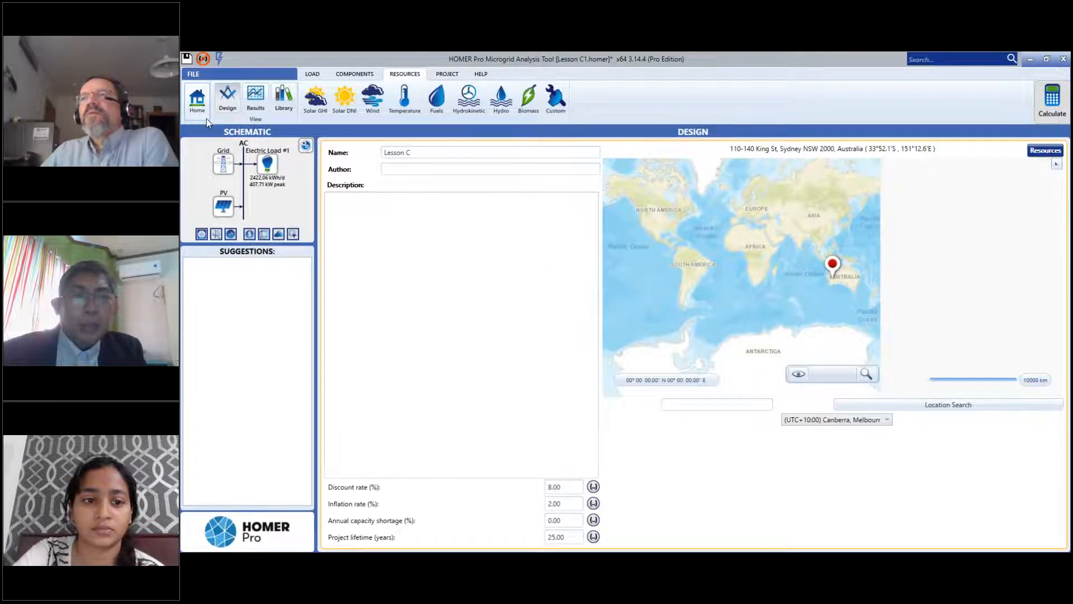
left_click(267, 163)
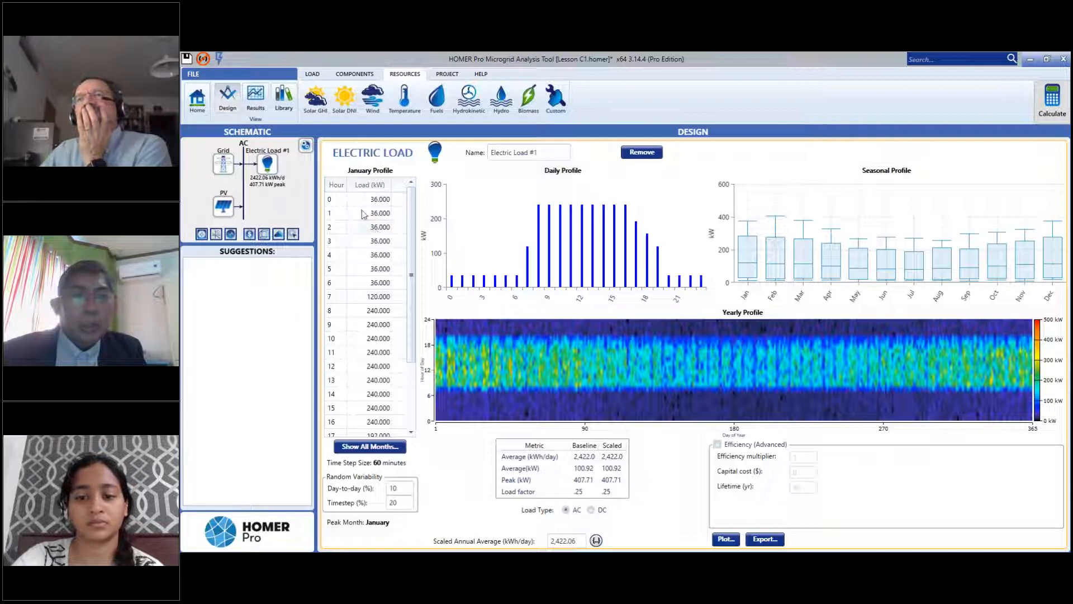
left_click(222, 166)
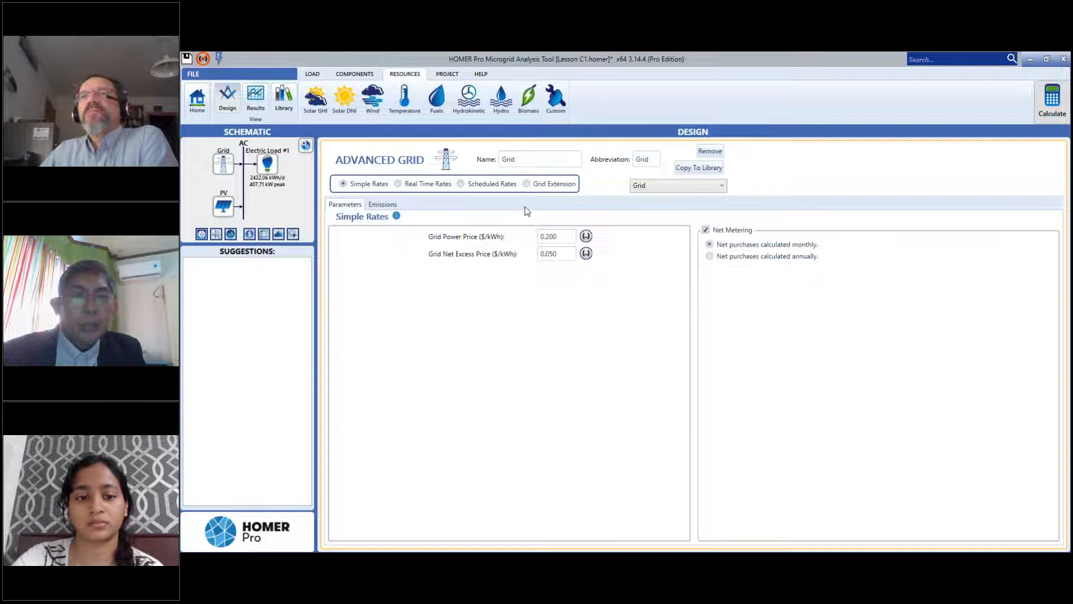
left_click(461, 184)
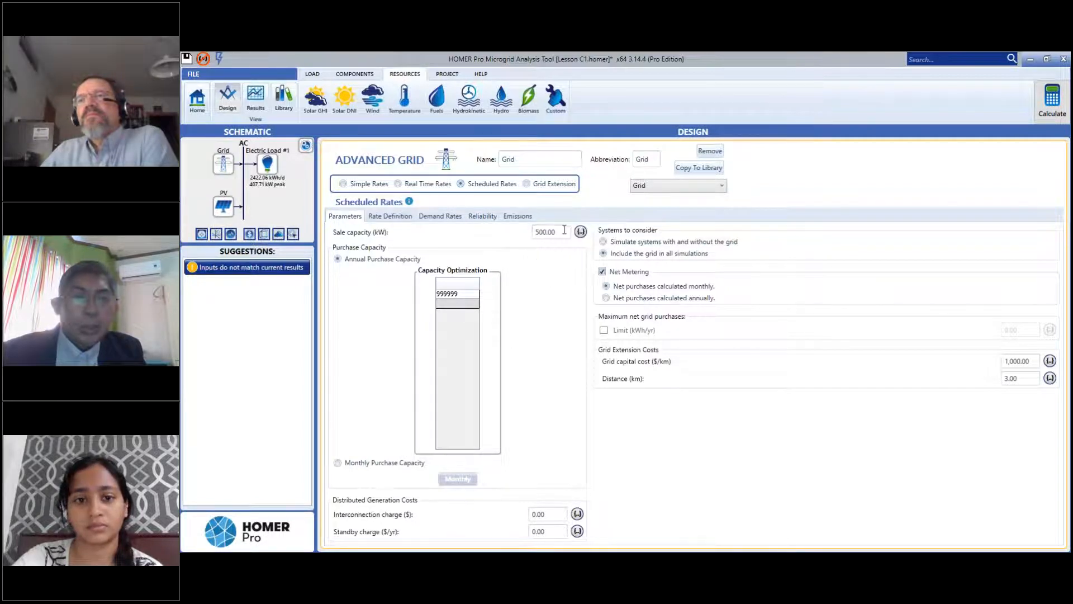
left_click_drag(567, 235, 508, 240)
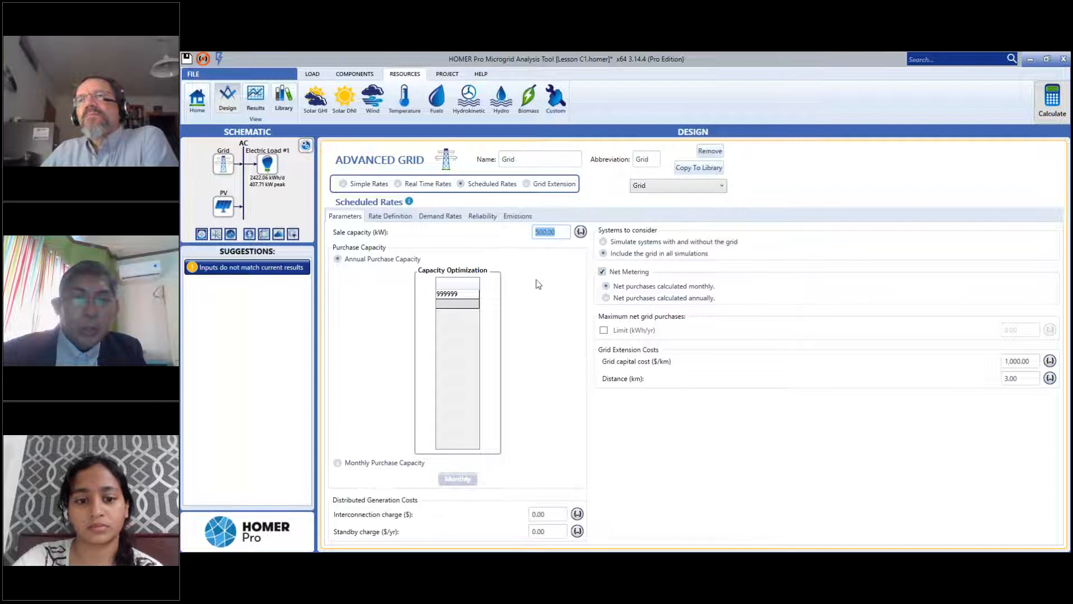
left_click(563, 232)
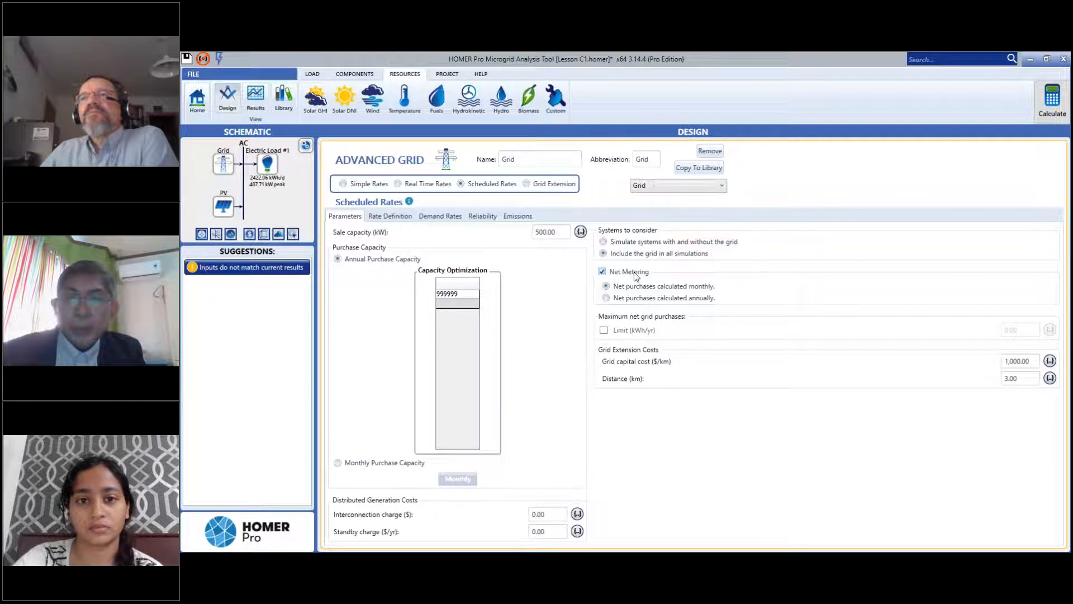
Set the scheduled-rate grid extension costs to a capital cost of 0 $/km and a distance of 0 km.
double_click(1018, 362)
type("0")
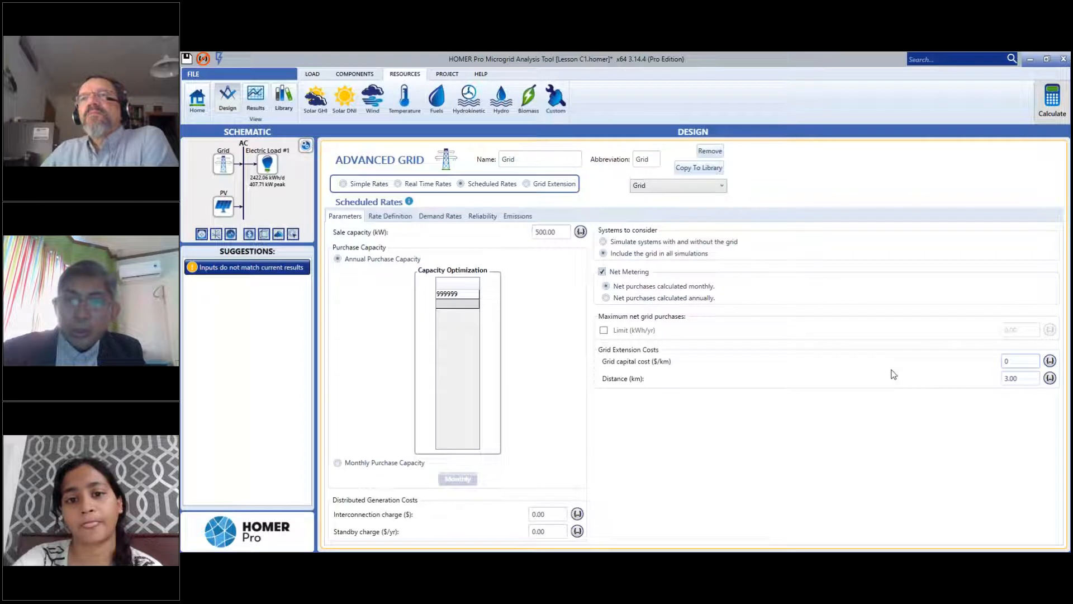
left_click(1029, 379)
type("0")
left_click(1026, 361)
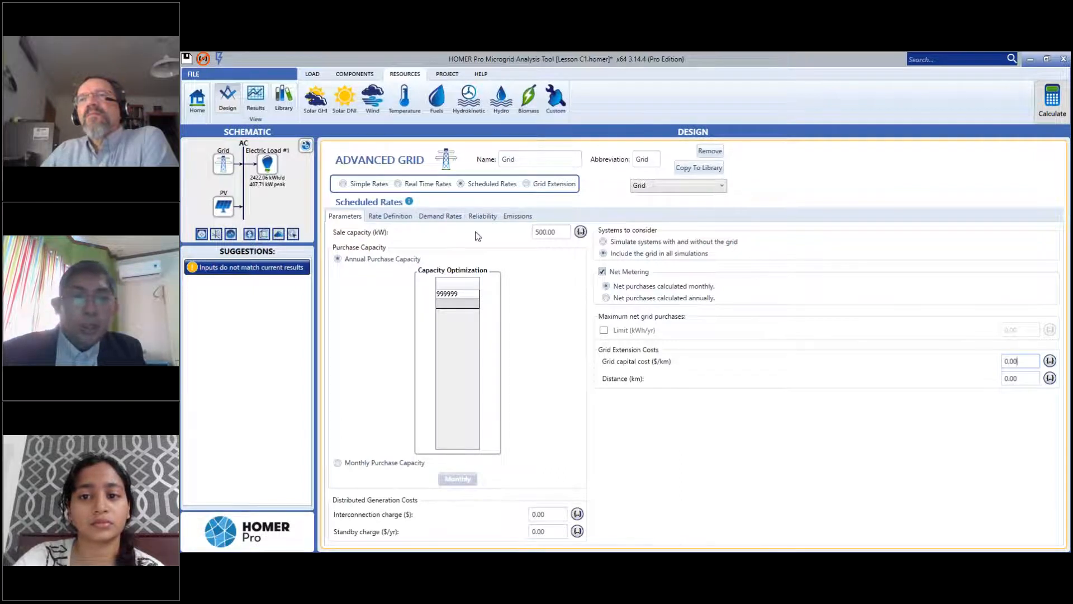
Review the prices and control parameters of Rate 1 in the grid's scheduled rate definition and accept its properties.
left_click(396, 217)
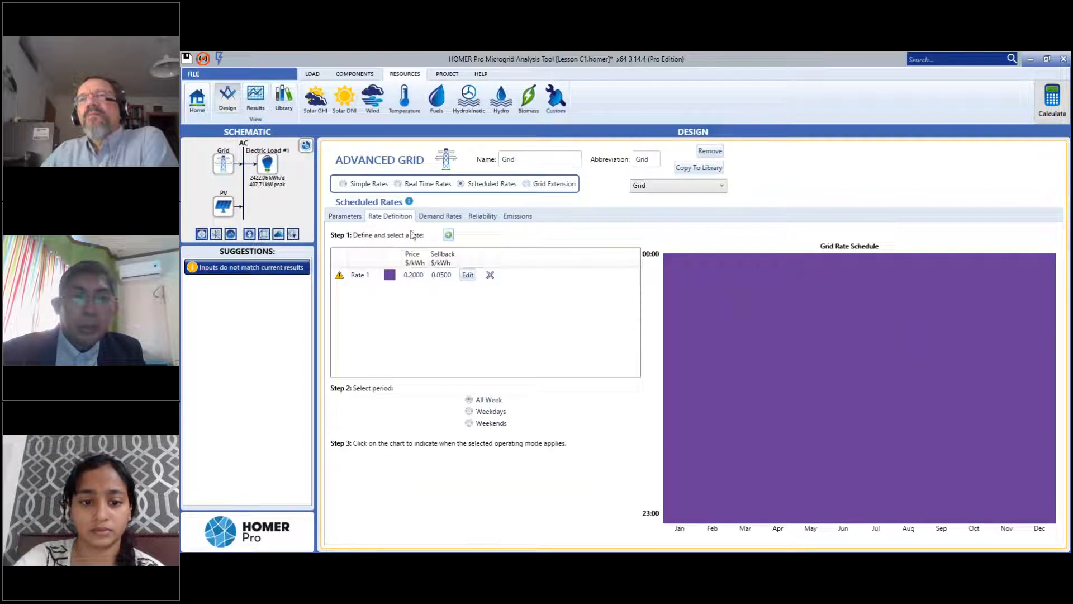
left_click(443, 276)
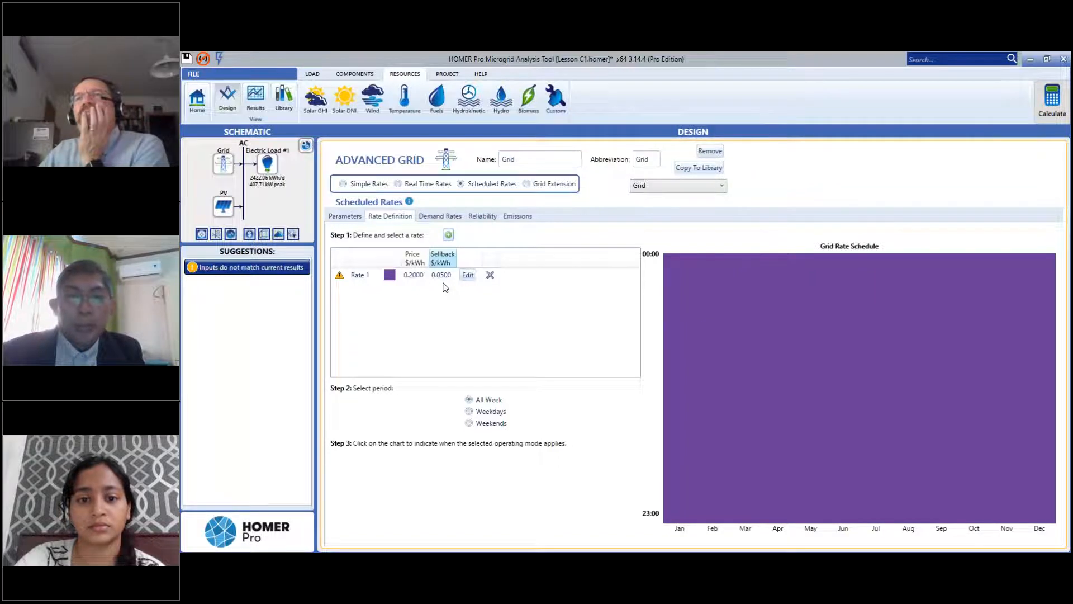
left_click(468, 275)
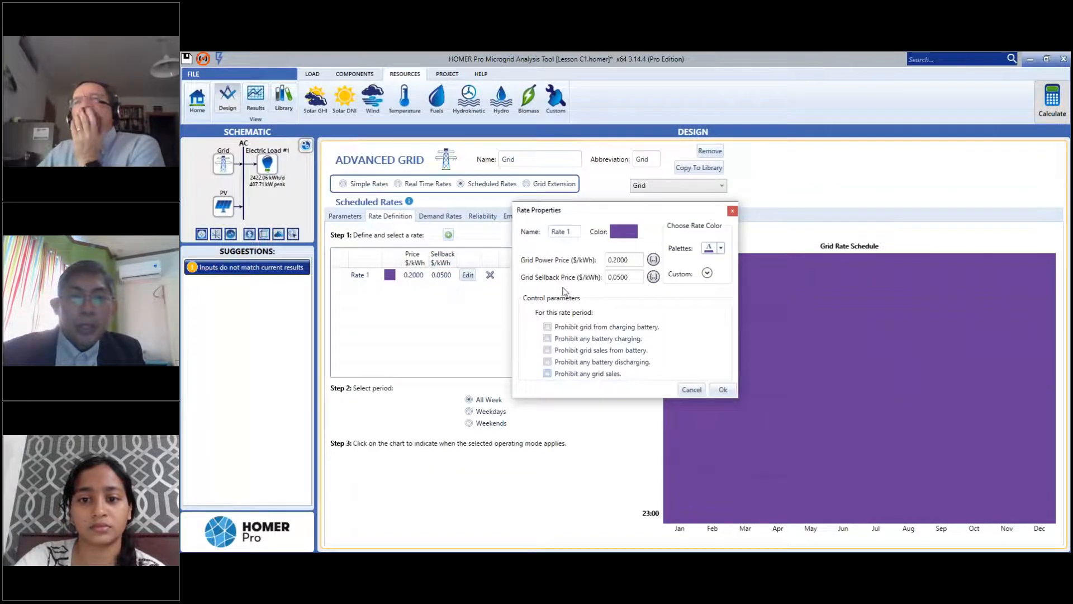
left_click(722, 389)
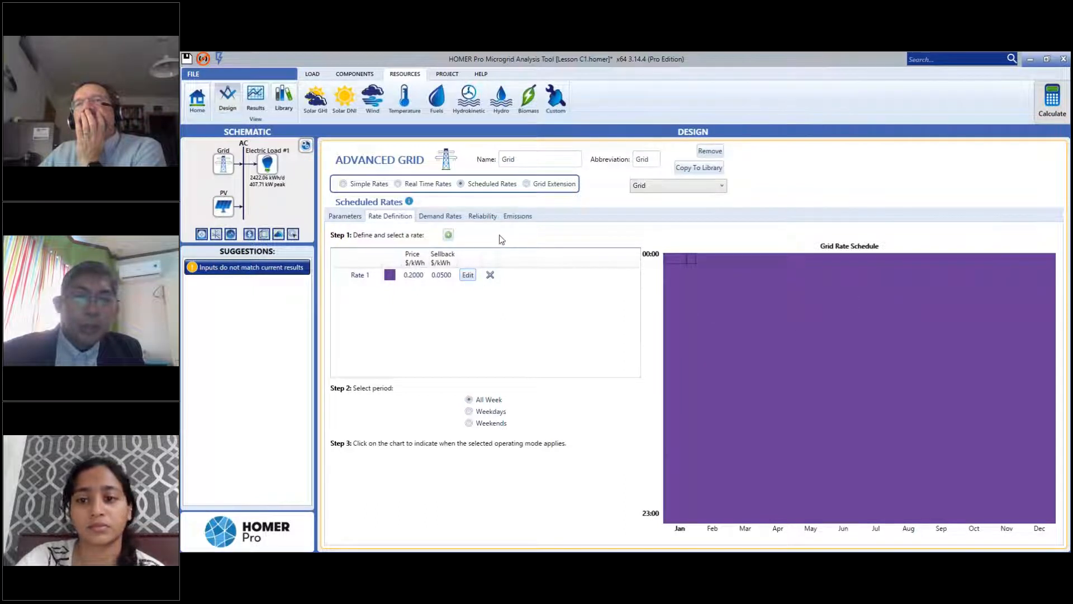
Review the grid's demand rates, reliability and emissions settings for the scheduled rates.
left_click(442, 217)
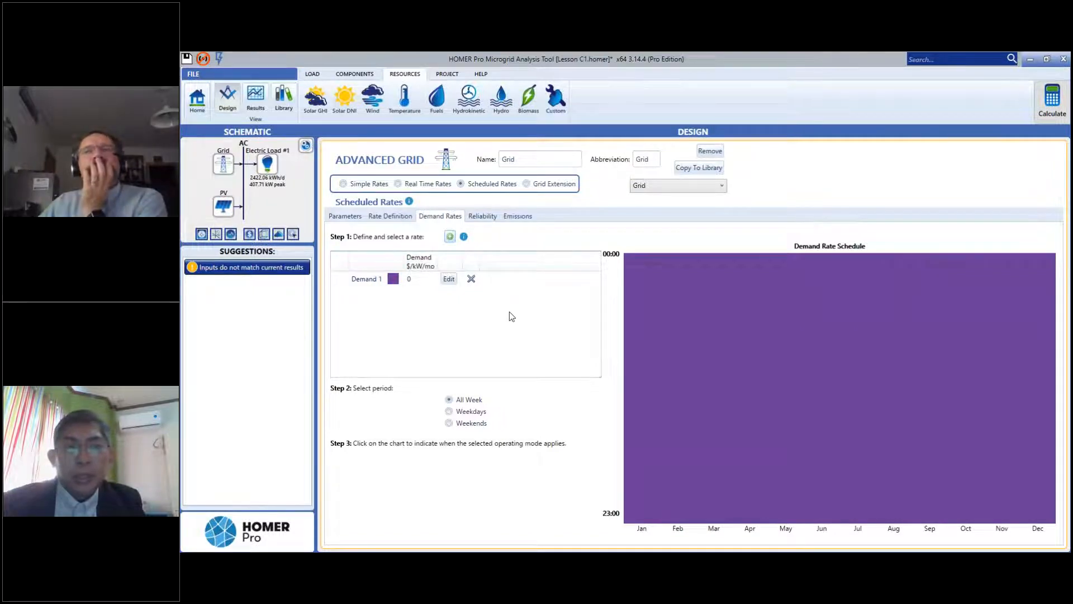
left_click(483, 217)
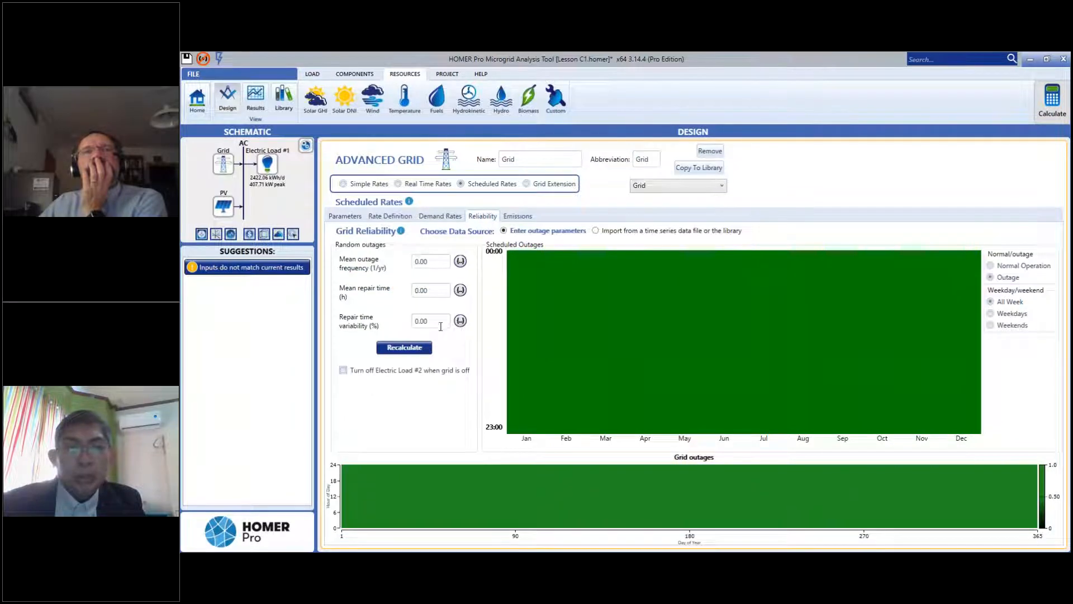
left_click(518, 216)
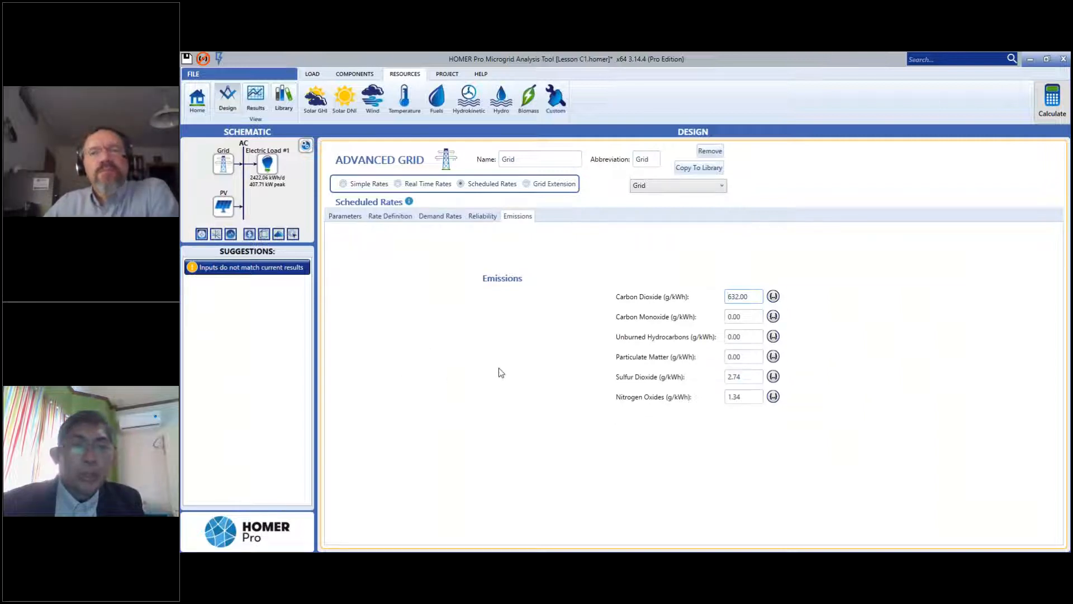
Calculate the model with scheduled rates and examine the PV and grid system's cost summary and economic comparison.
left_click(1066, 112)
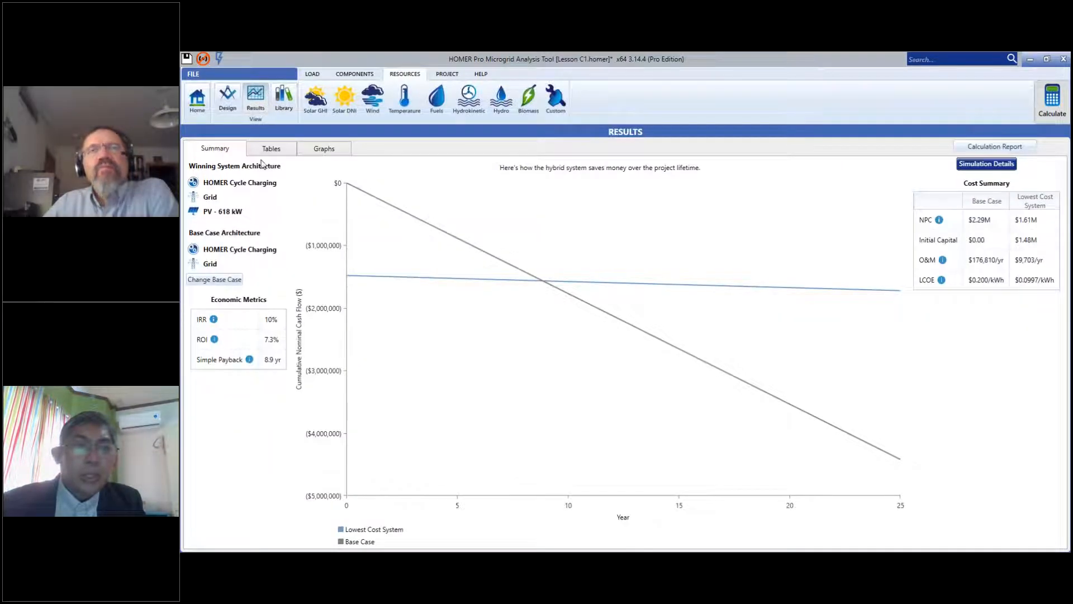
left_click(276, 149)
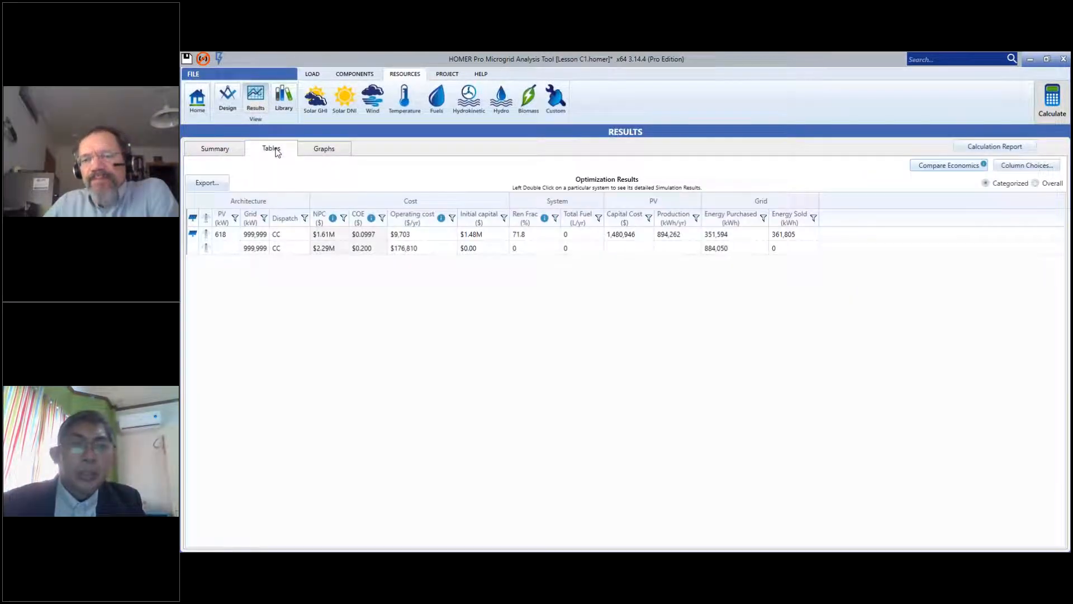
left_click(258, 236)
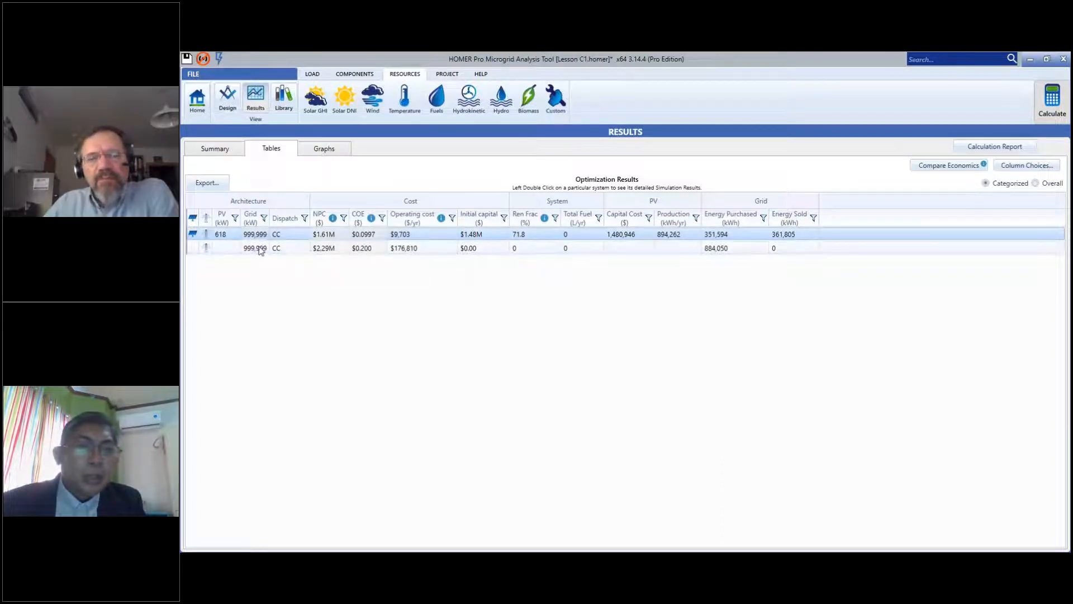
left_click(216, 153)
left_click(273, 150)
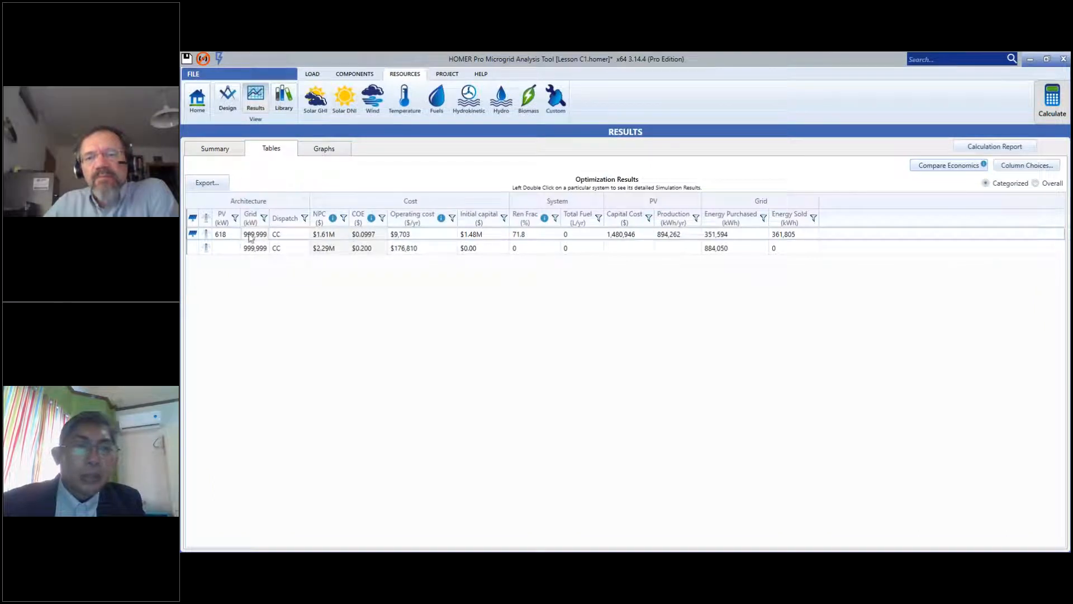
double_click(305, 235)
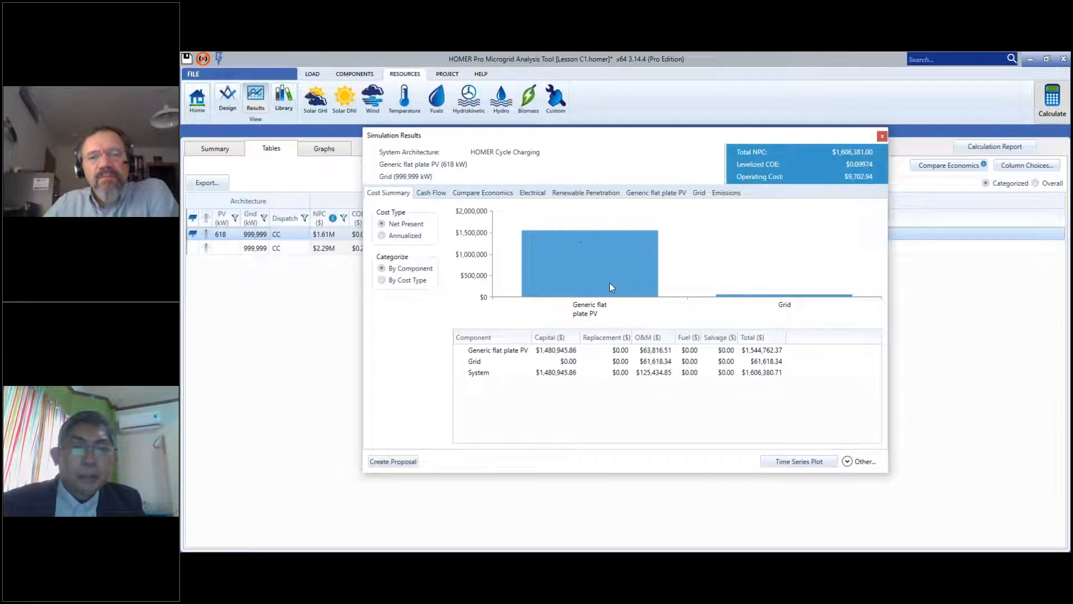
left_click(484, 194)
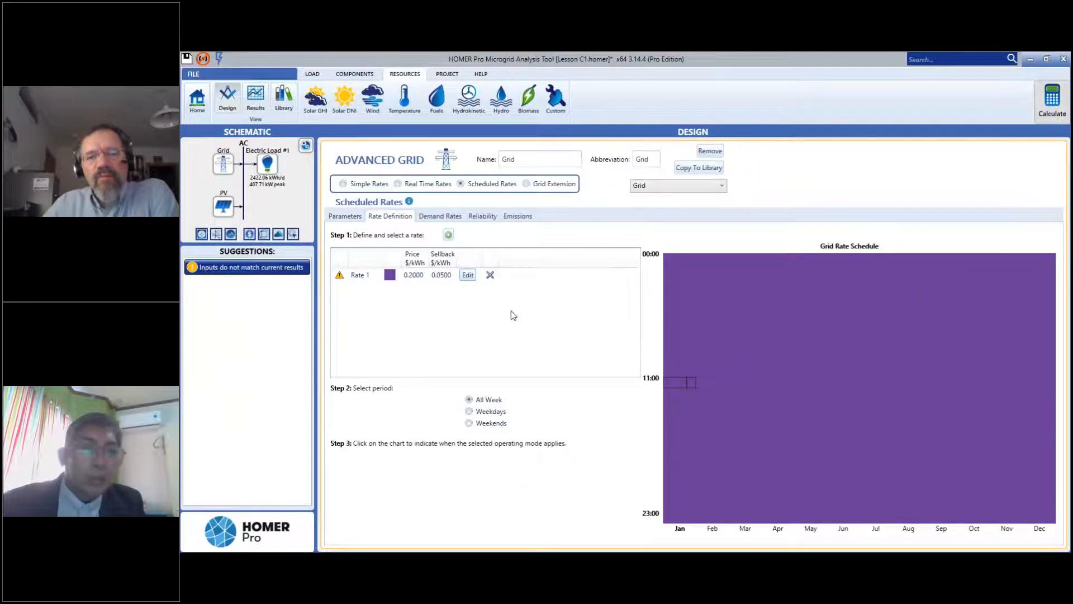
Recalculate the model after returning to the rate definition and review the PV and grid system's costs and economics against the base case.
left_click(1050, 101)
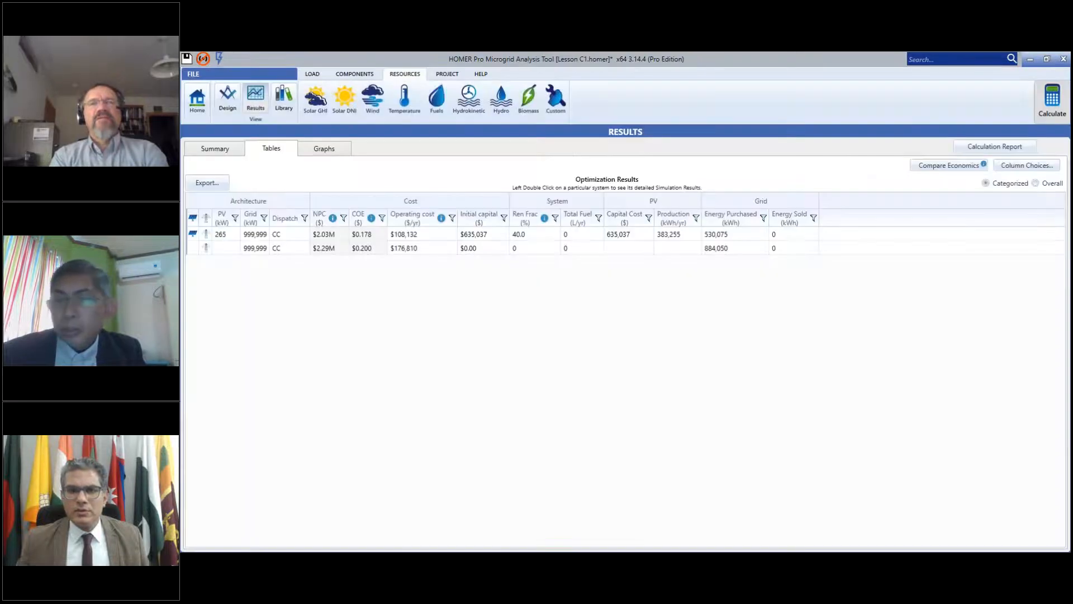
double_click(805, 234)
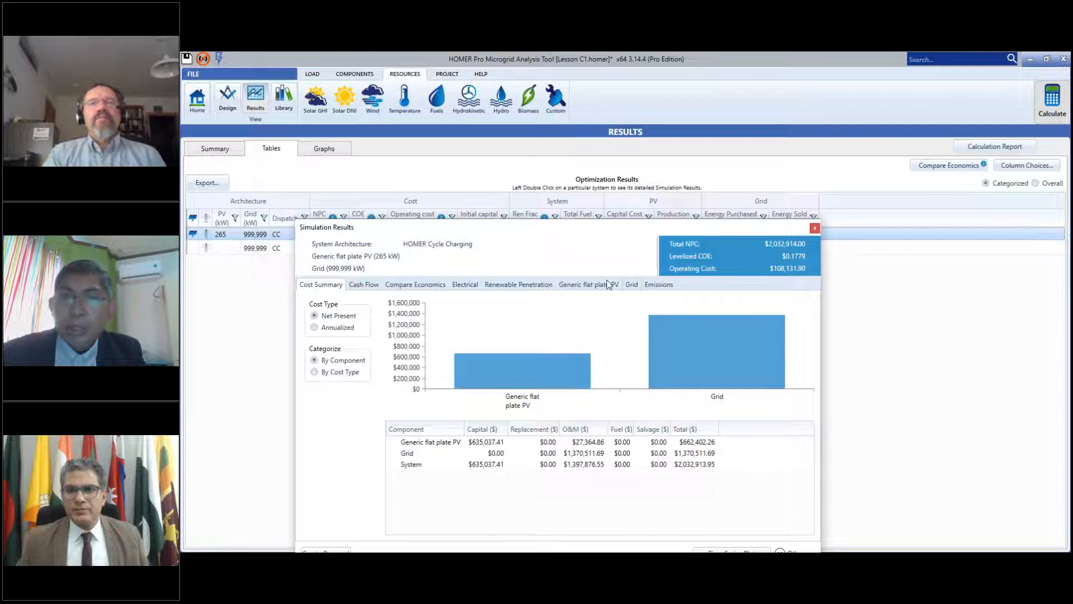
left_click_drag(545, 233, 542, 218)
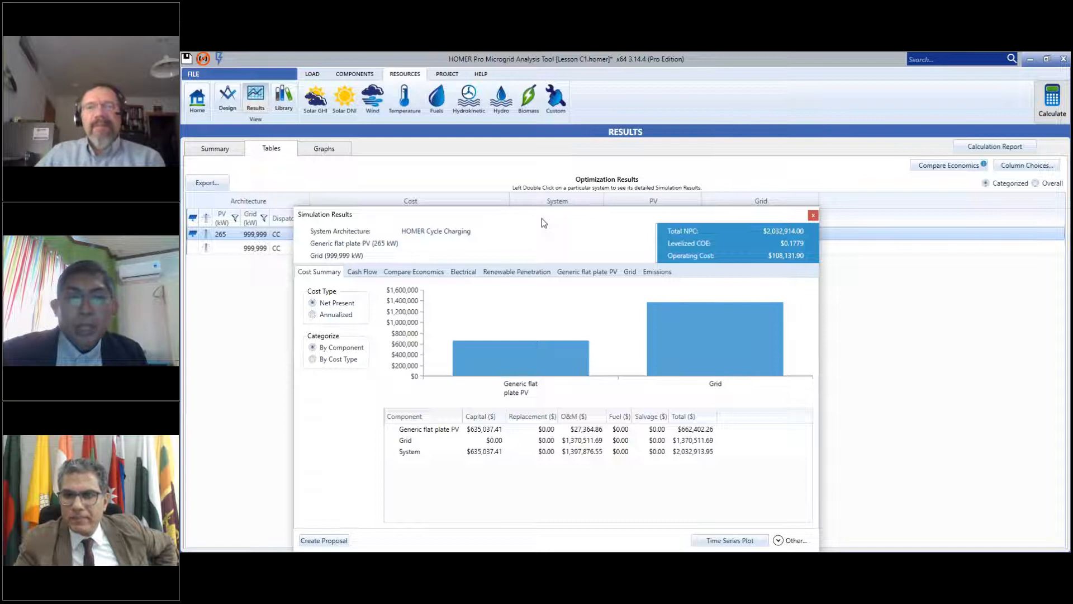
left_click_drag(542, 219, 538, 200)
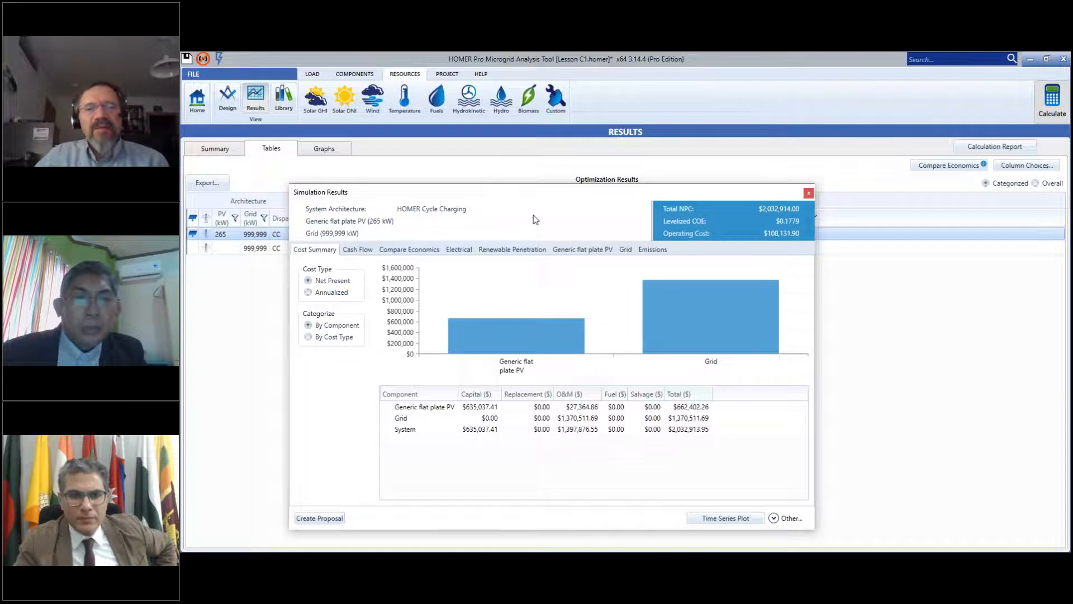
left_click(409, 250)
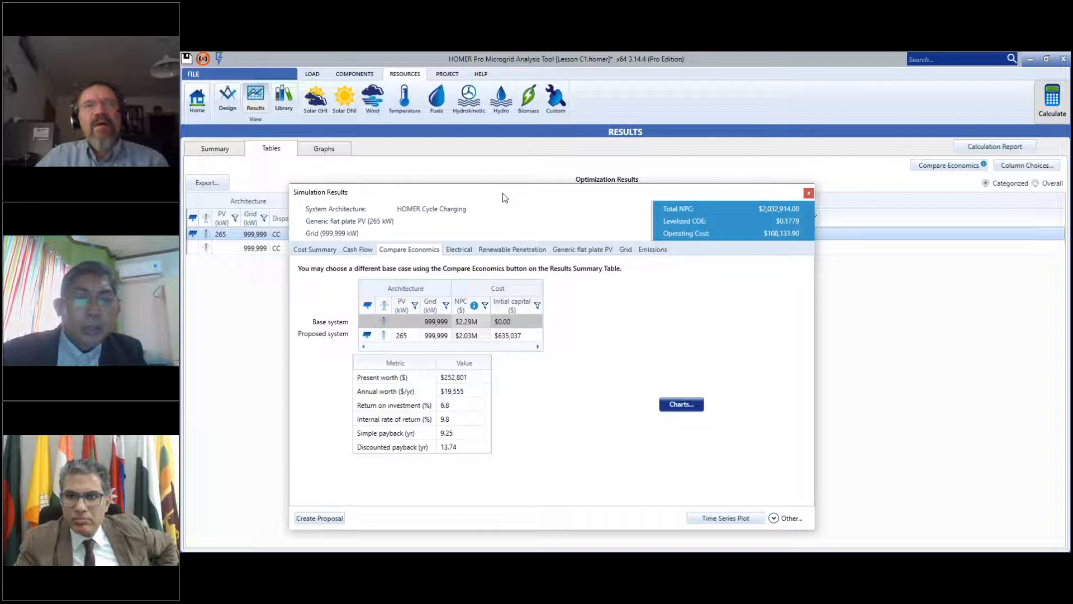
left_click_drag(509, 189, 529, 174)
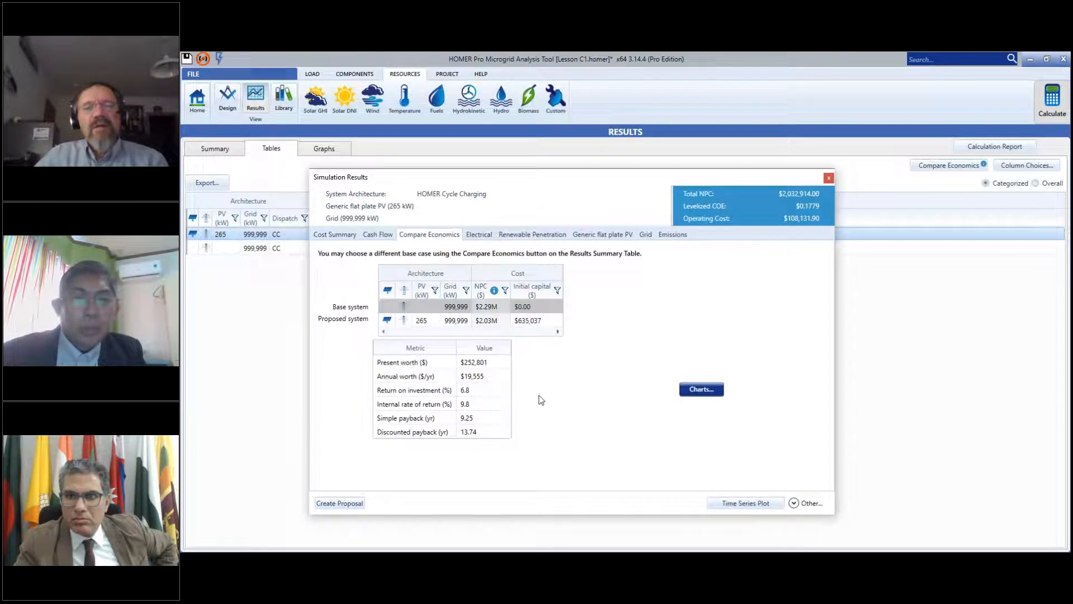
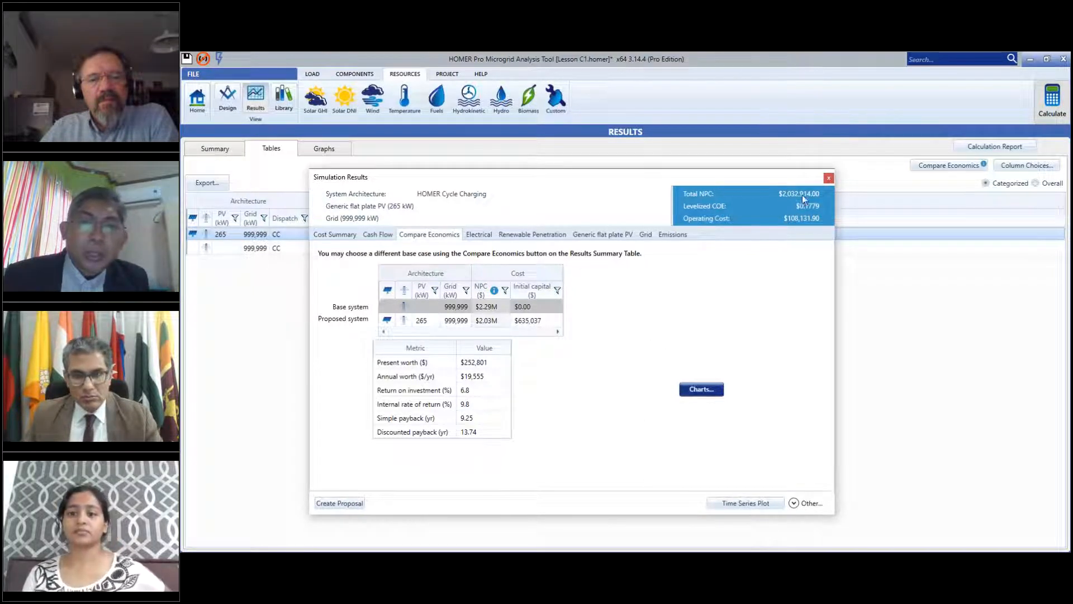
left_click(829, 177)
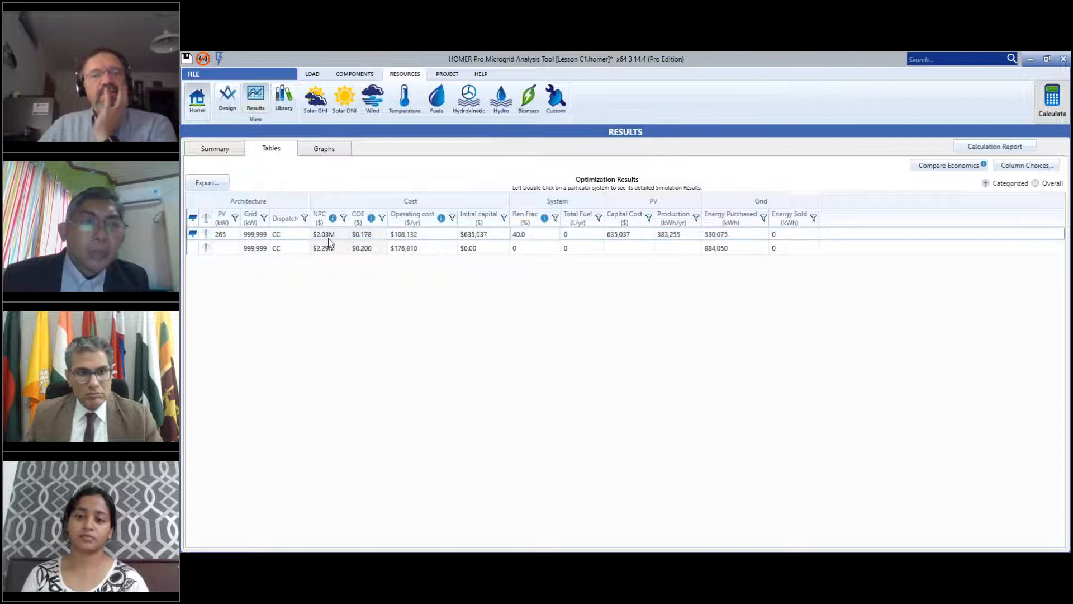
Add a Generic 1kWh Li-Ion storage component to the design and set its string size to 8.
left_click(199, 104)
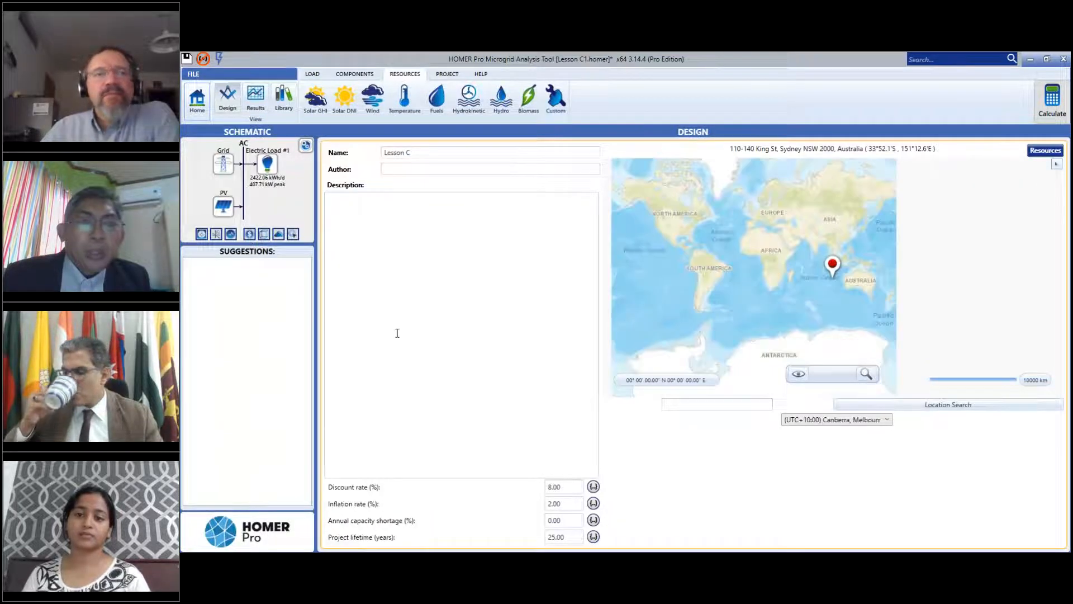
left_click(342, 74)
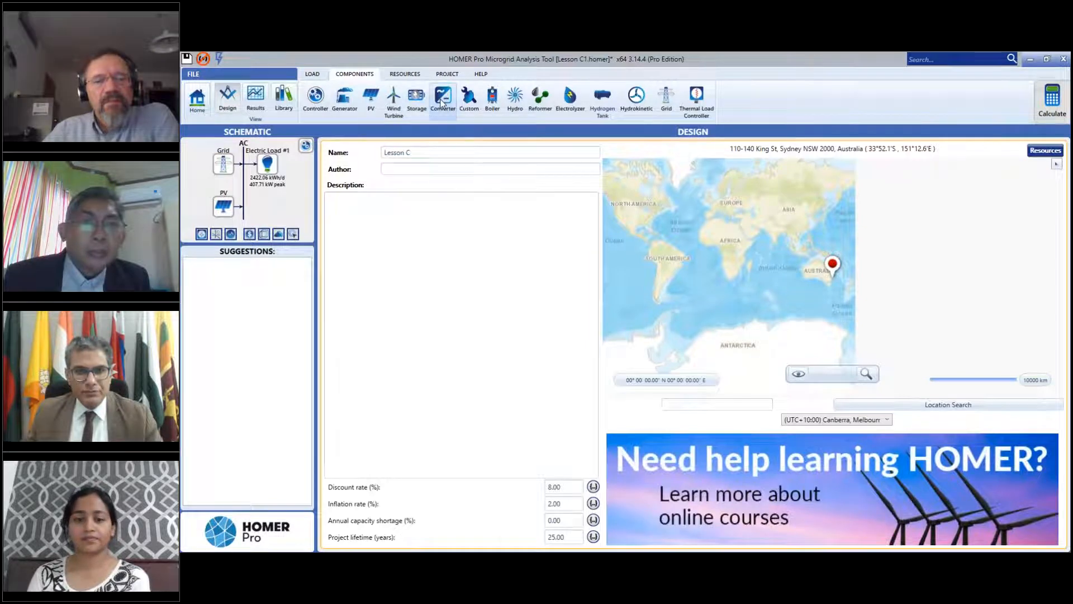
left_click(417, 98)
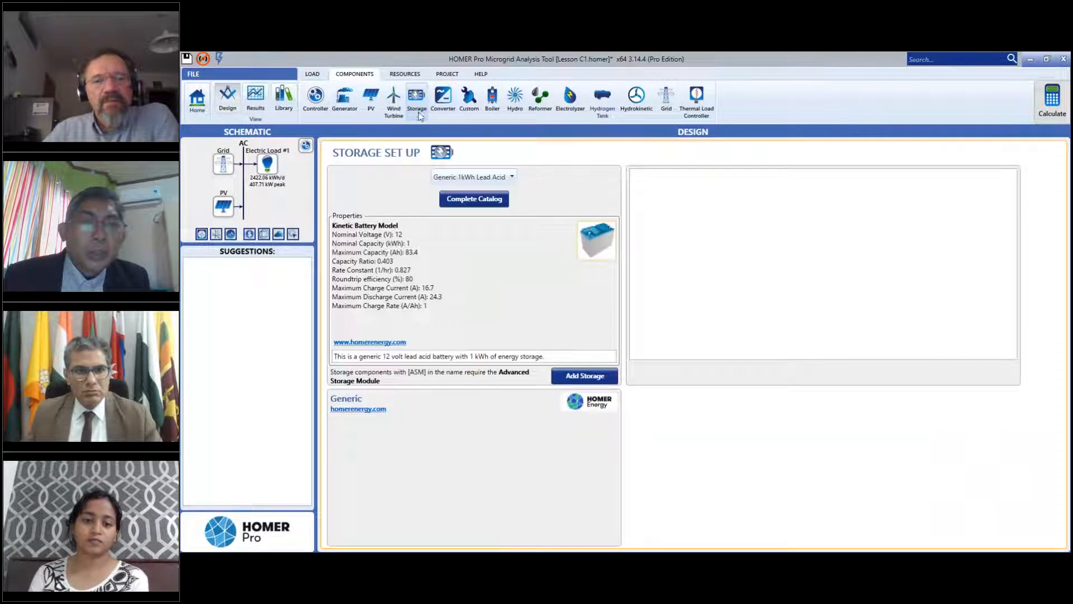
left_click(498, 176)
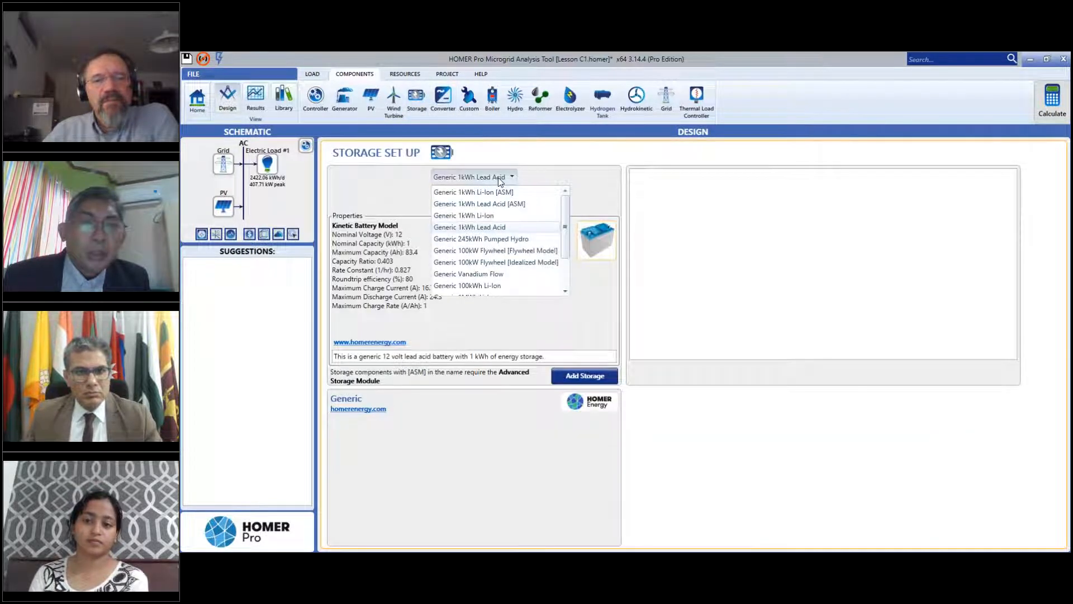
left_click(494, 215)
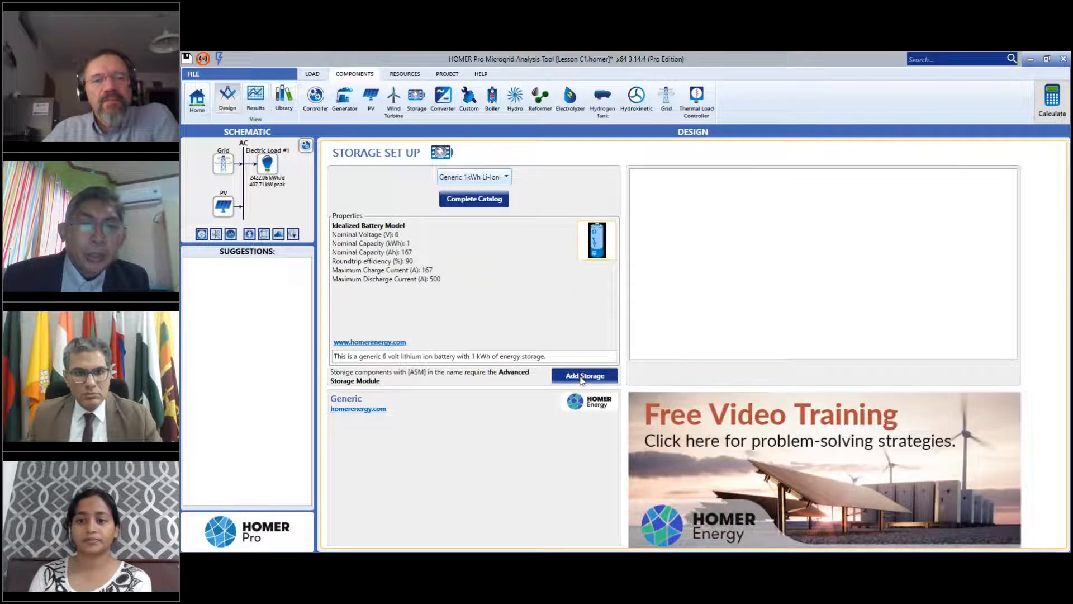
left_click(581, 380)
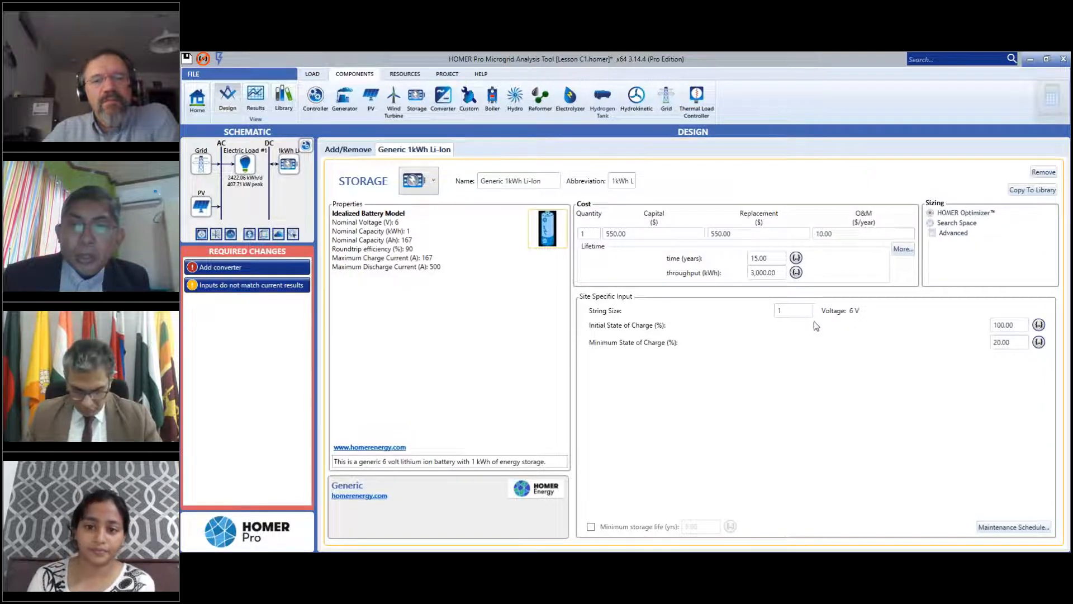
left_click(799, 311)
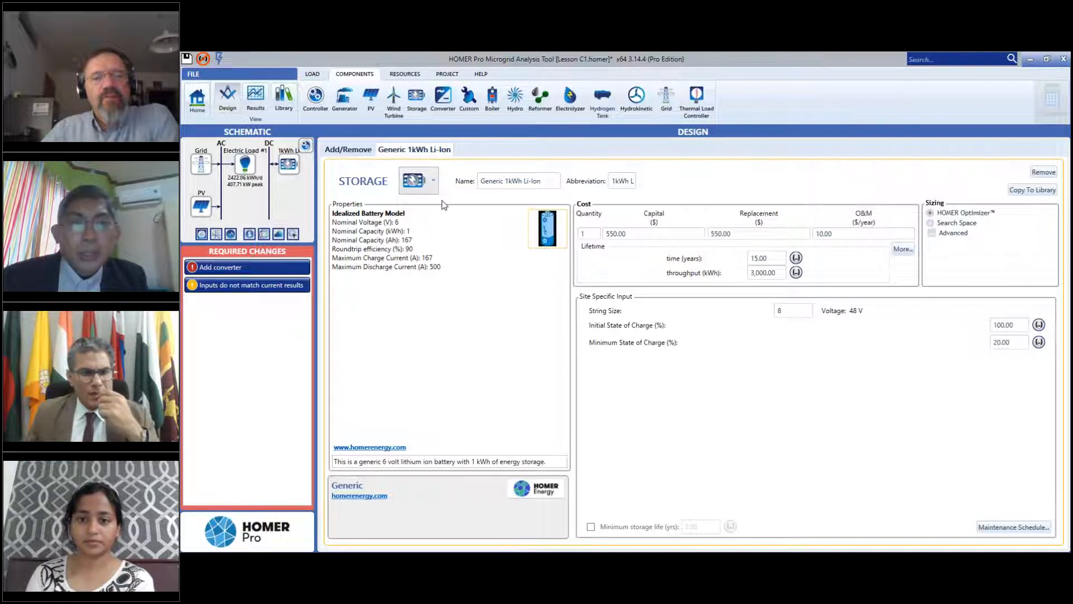
Add a converter to the design and replace it with the library's Generic large, free converter.
left_click(443, 106)
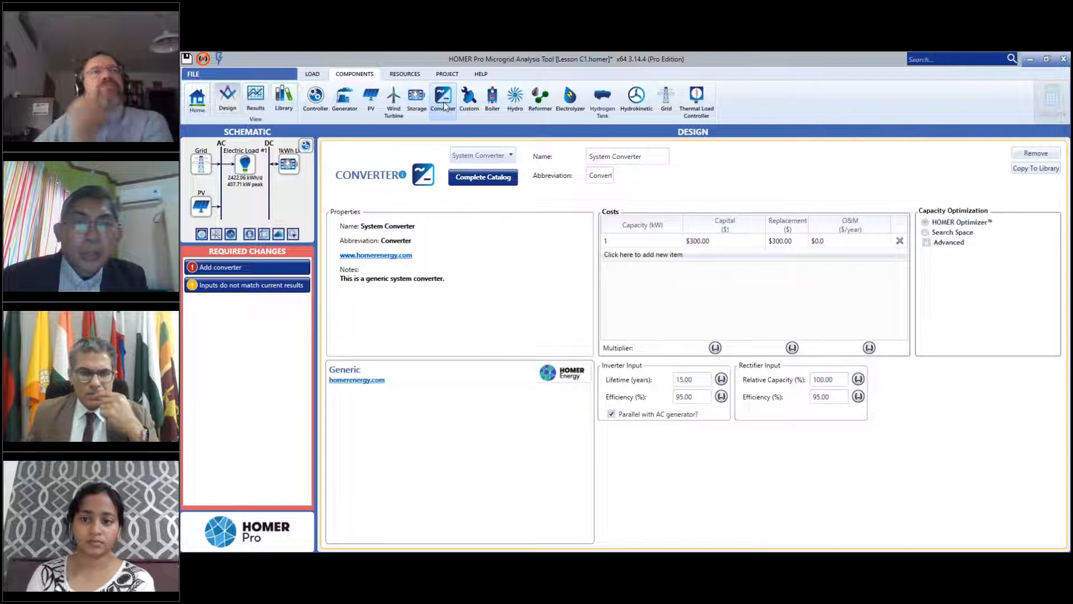
left_click(482, 155)
left_click(513, 194)
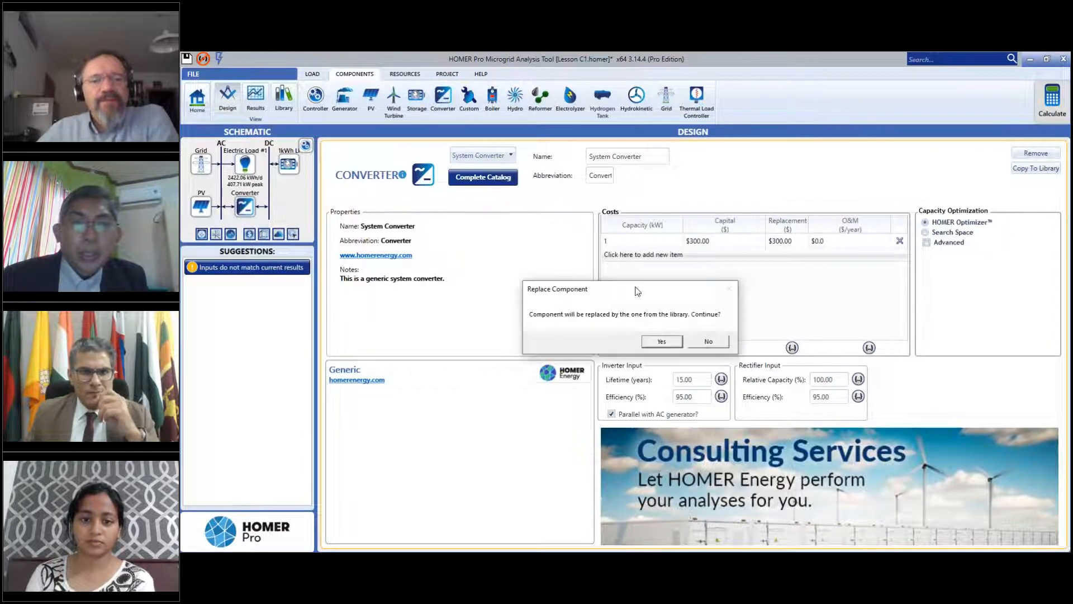
left_click(662, 341)
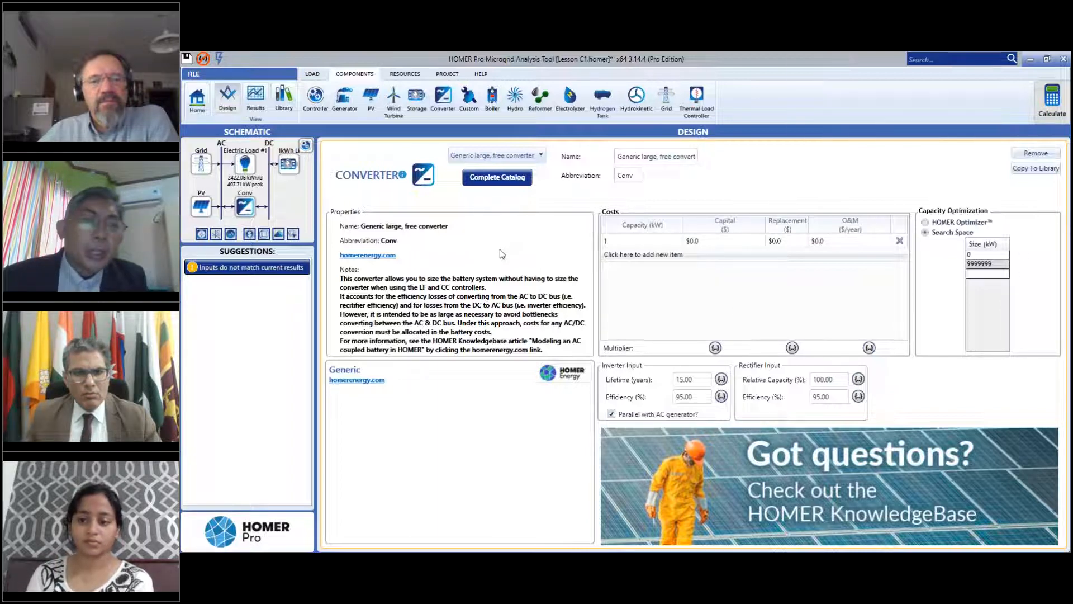
Recalculate the model and compare the PV and grid systems with and without storage in the optimization results.
left_click(1043, 109)
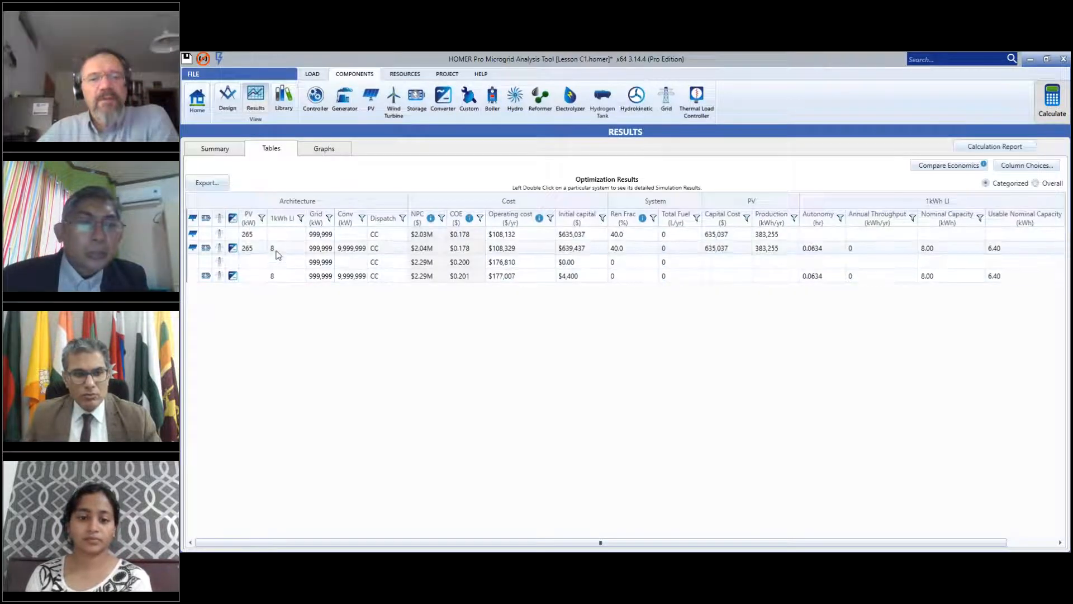
left_click(293, 251)
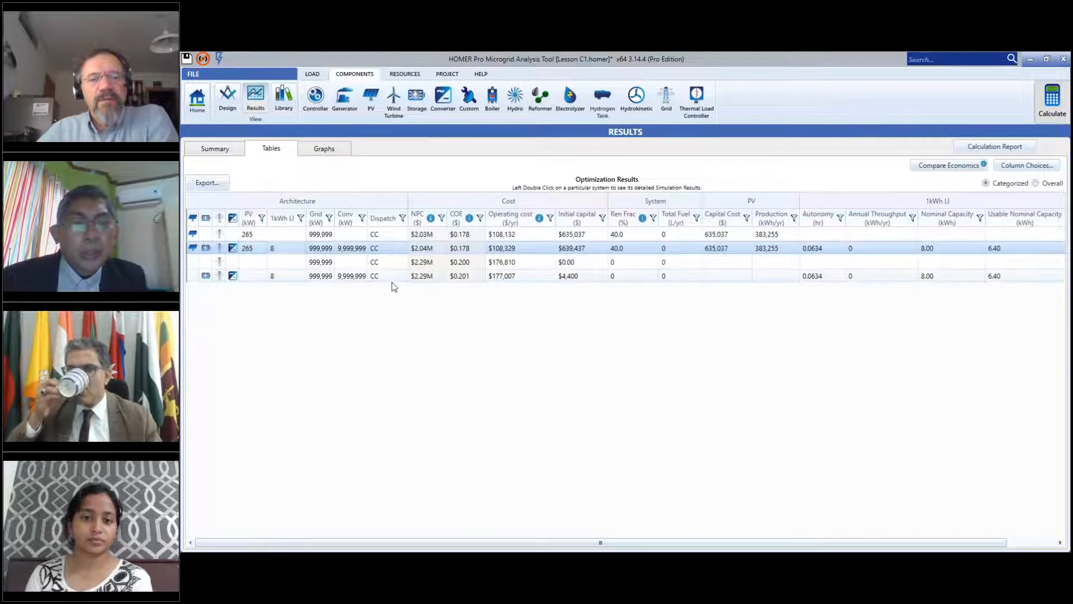
left_click(334, 236)
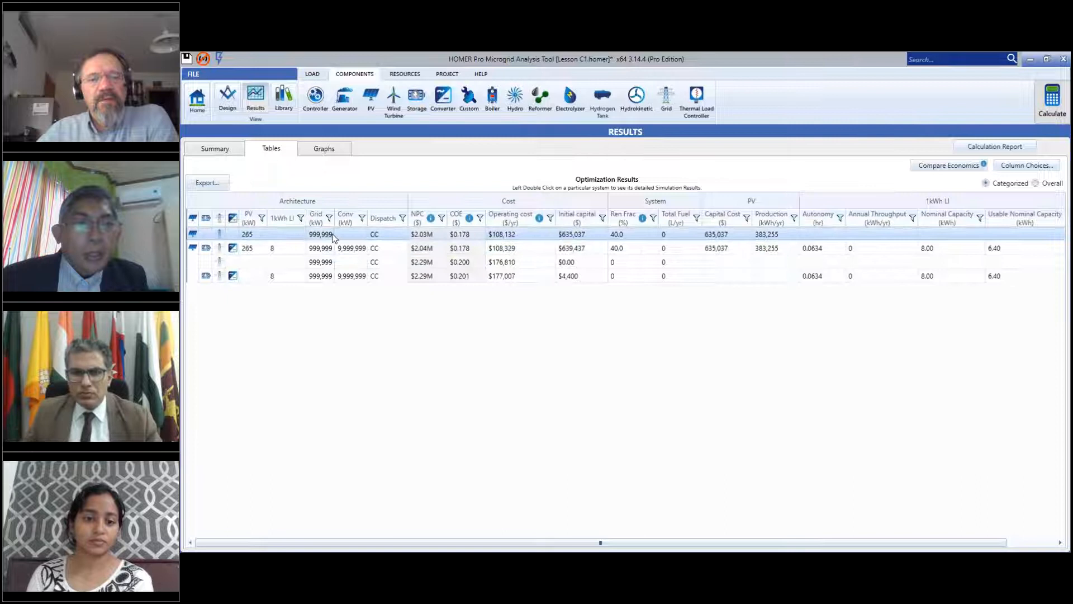
left_click(332, 250)
left_click(339, 236)
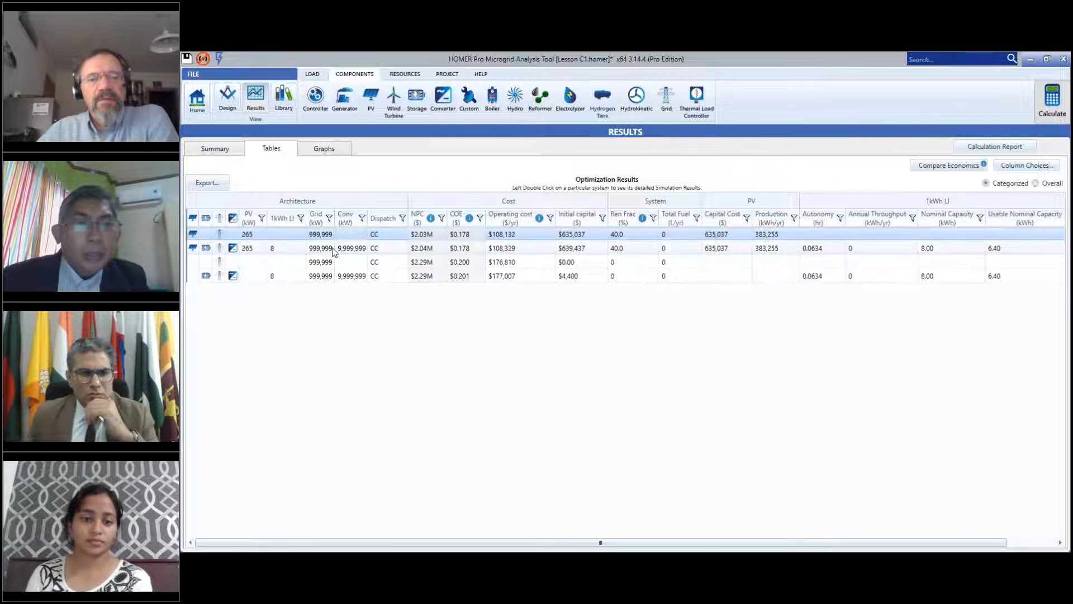
Compare the cost of energy of the PV and grid system against the same system with storage in the optimization results.
left_click(332, 248)
left_click(461, 236)
left_click(461, 249)
left_click(462, 239)
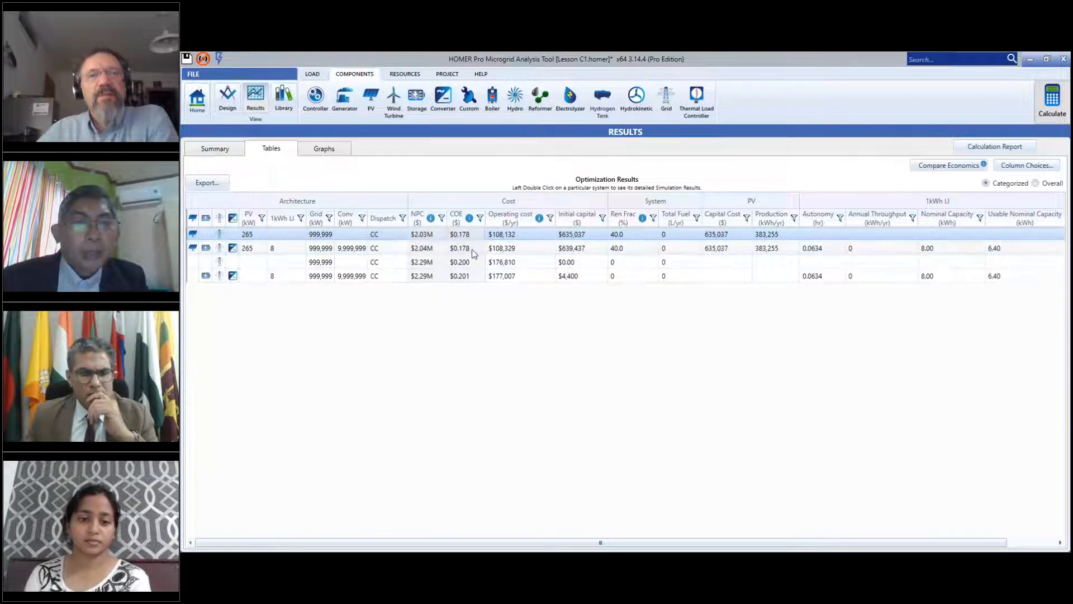
left_click(473, 243)
left_click(478, 236)
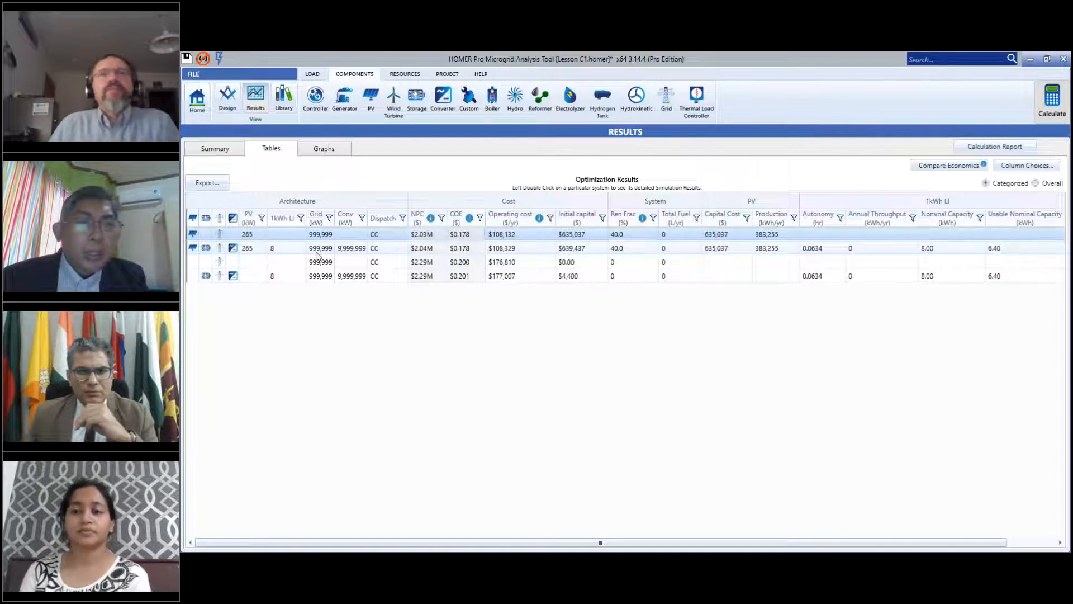
left_click(386, 248)
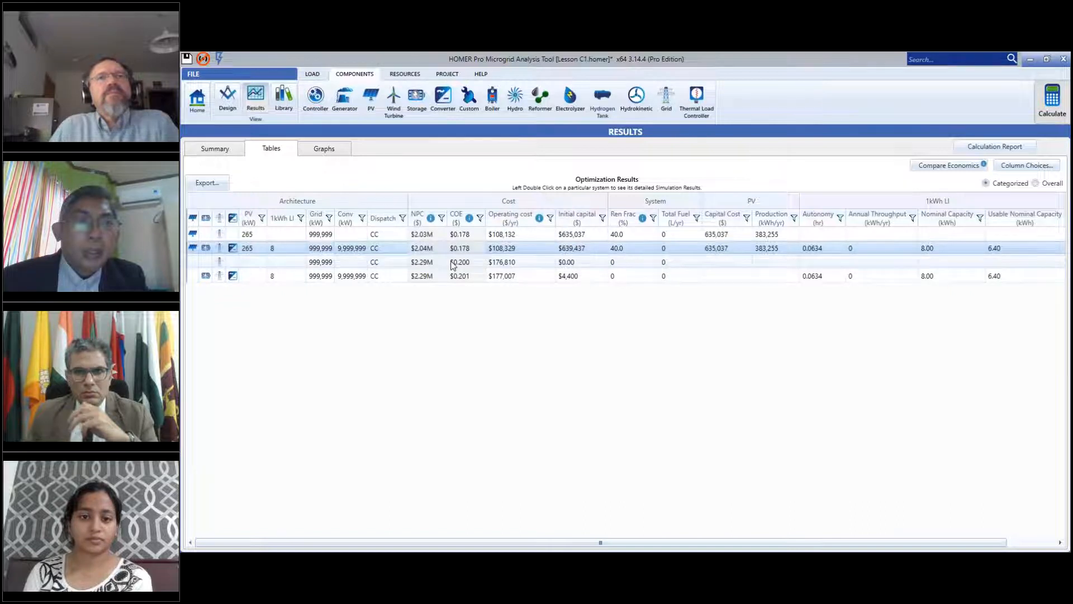
Replace the electric load with a synthetic Residential profile with no peak month, scaled to an annual average of 2,422 kWh/day.
left_click(215, 148)
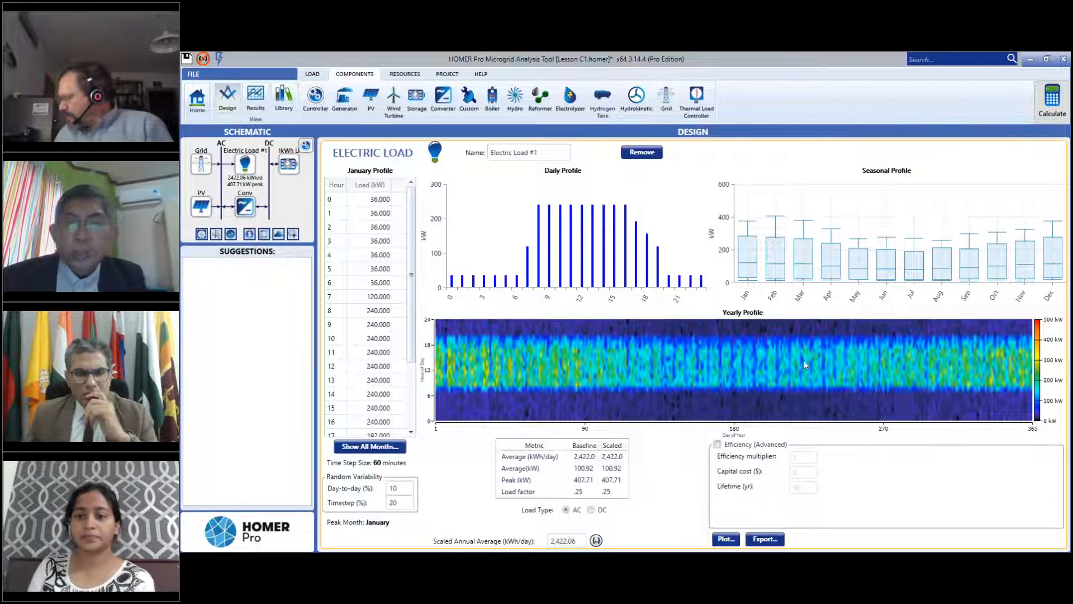
mouse_move(652, 355)
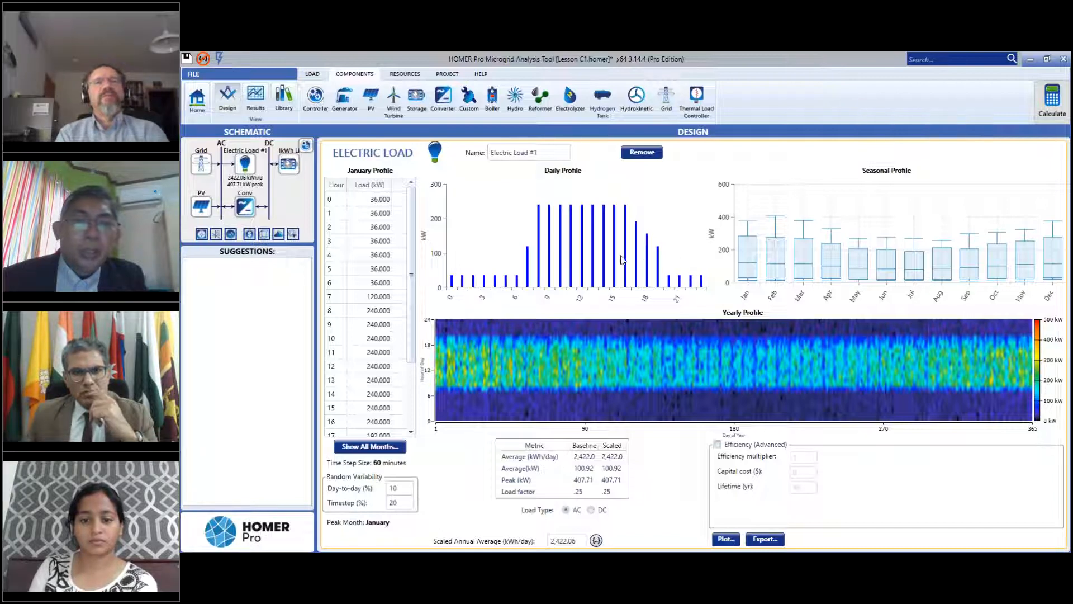
mouse_move(680, 283)
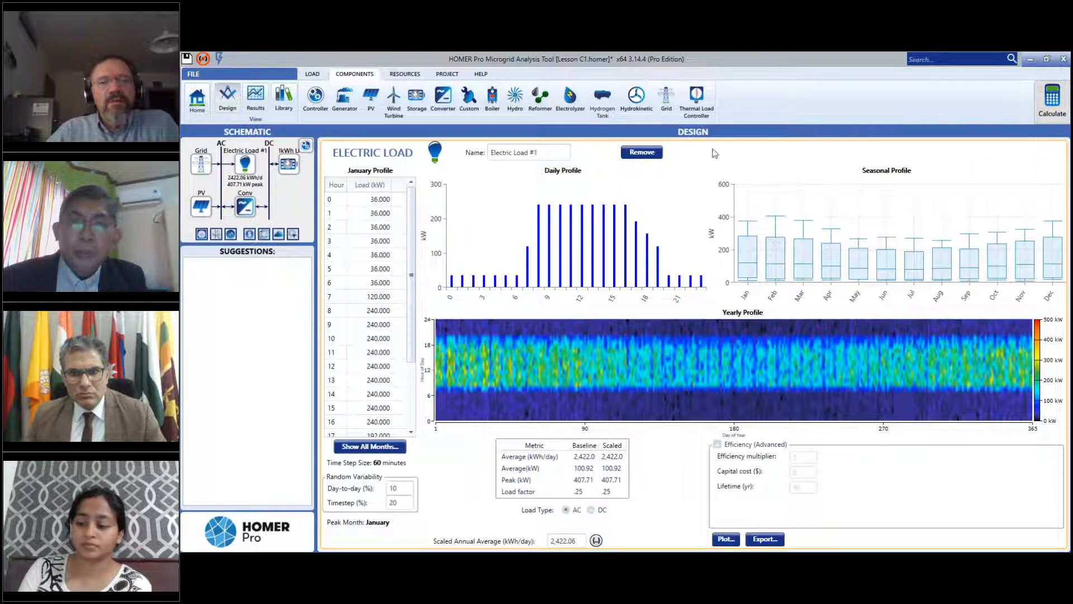
left_click(641, 153)
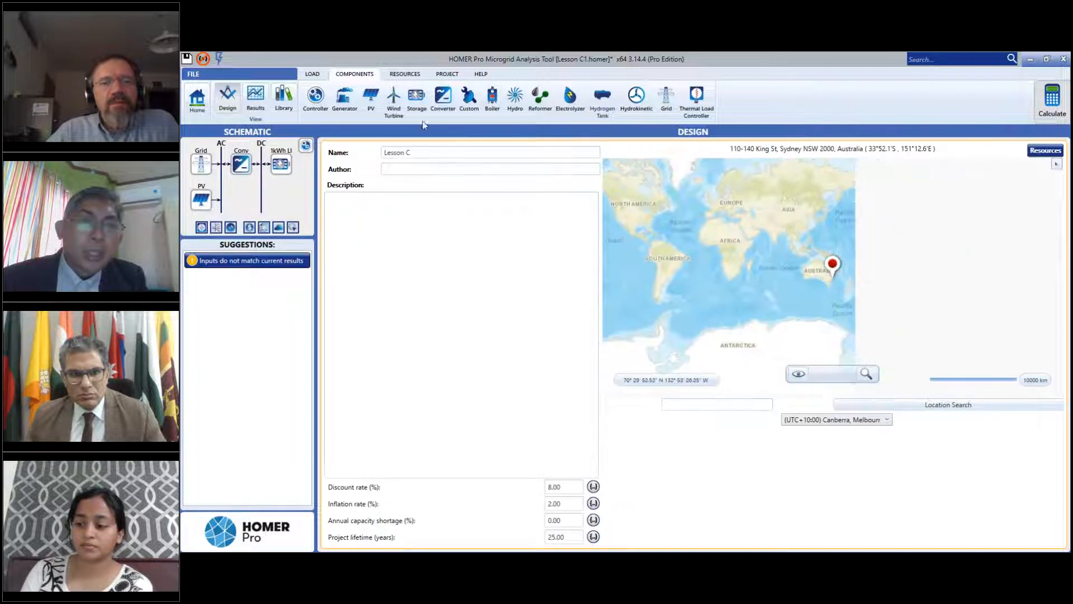
left_click(313, 74)
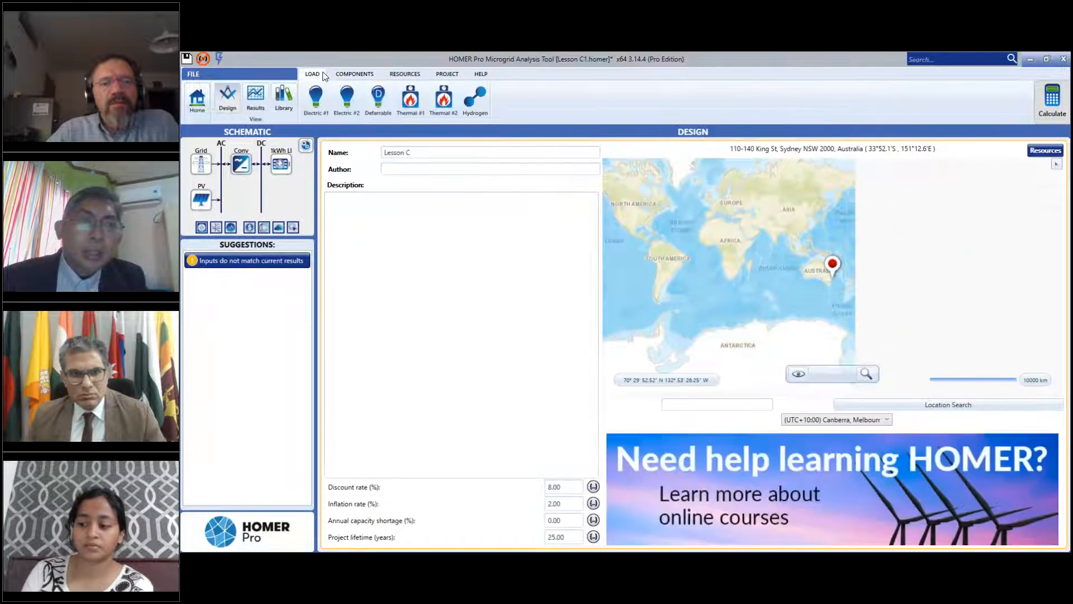
left_click(316, 98)
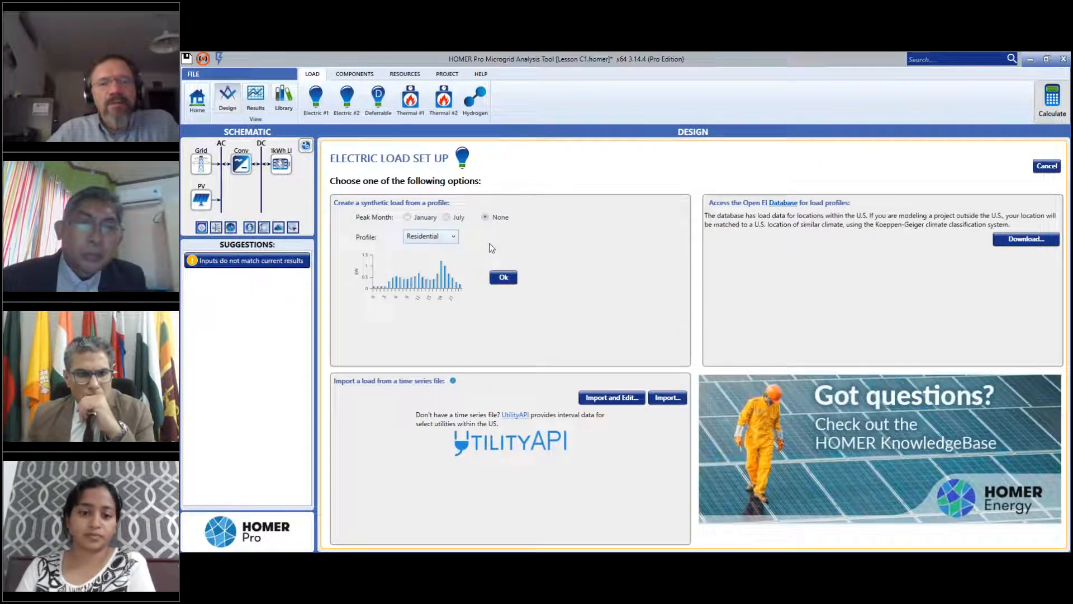
left_click(506, 278)
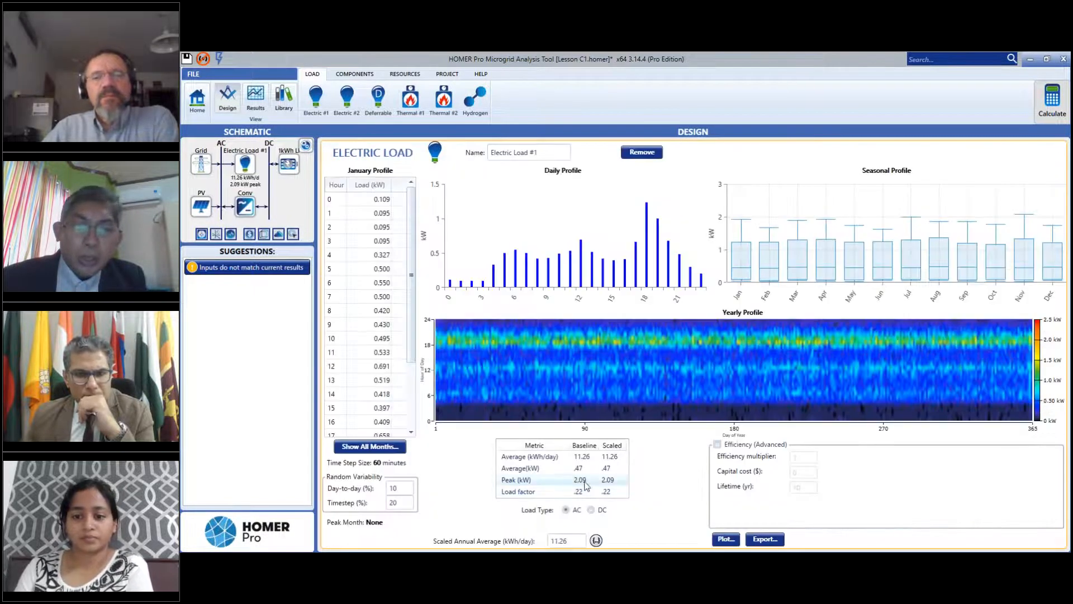
left_click_drag(579, 541, 545, 541)
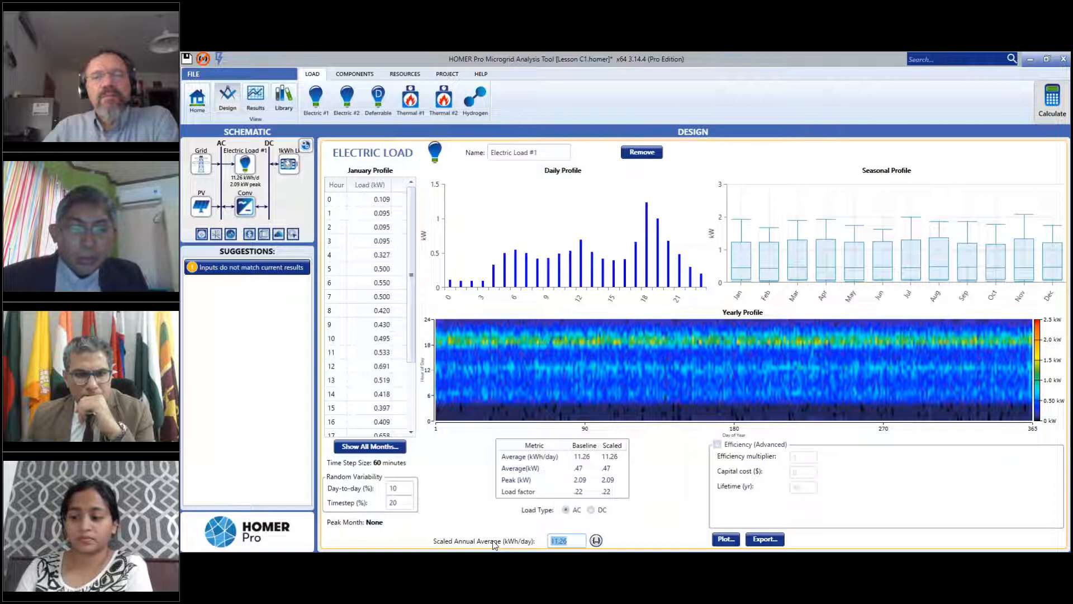
key("Return")
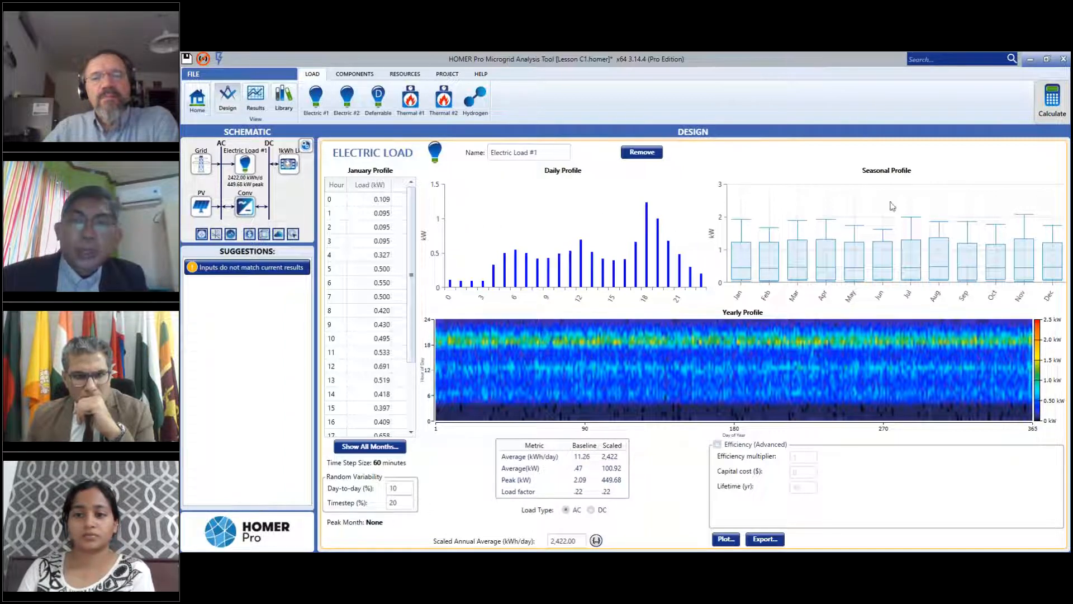
Recalculate the model with the residential load and compare the PV and grid systems with and without storage.
left_click(1040, 107)
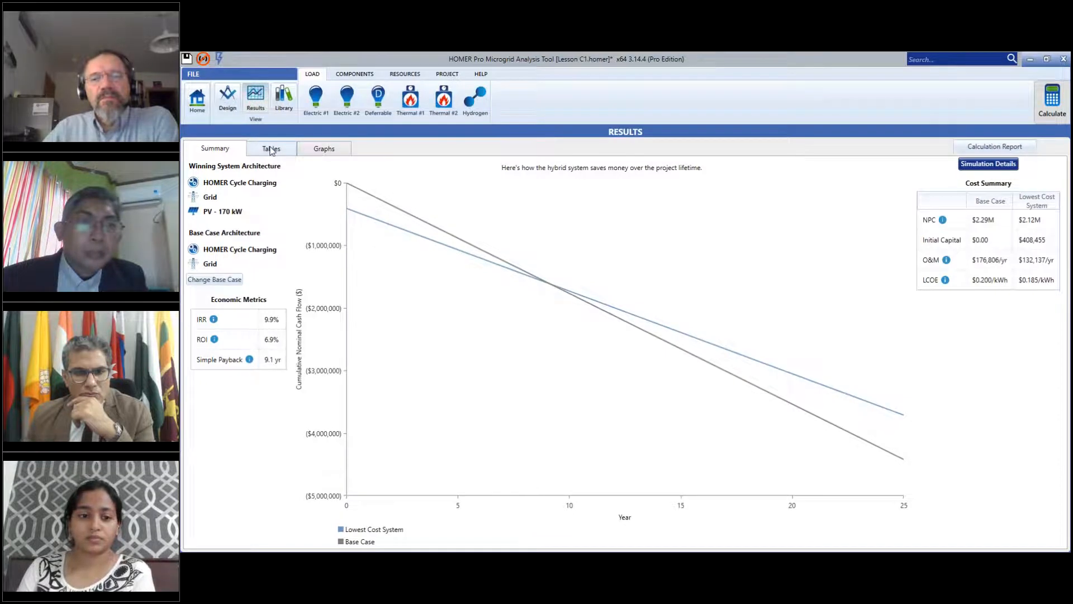
left_click(273, 149)
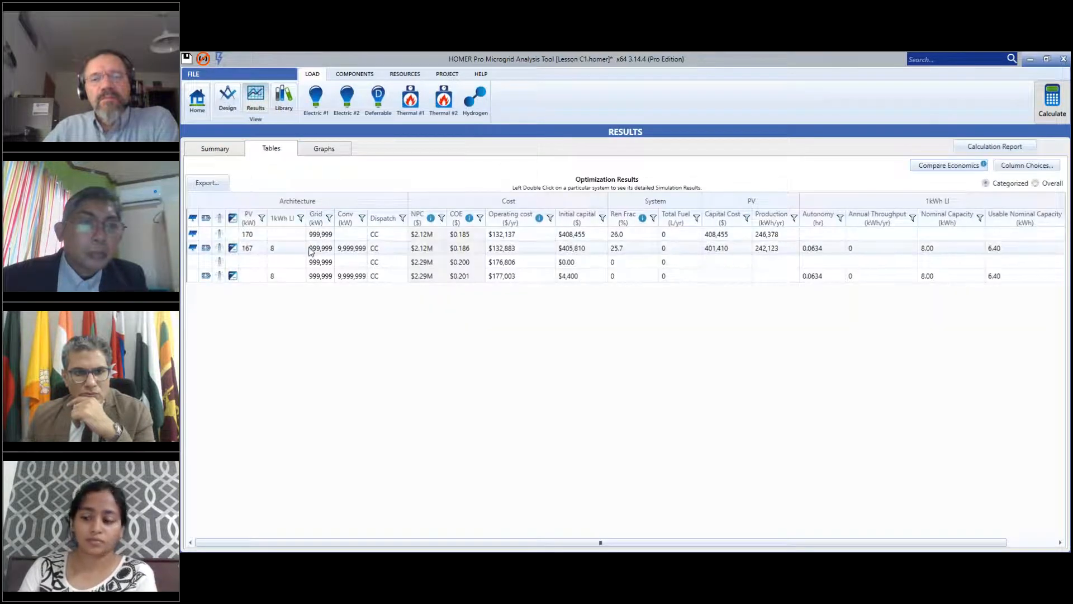
left_click(347, 249)
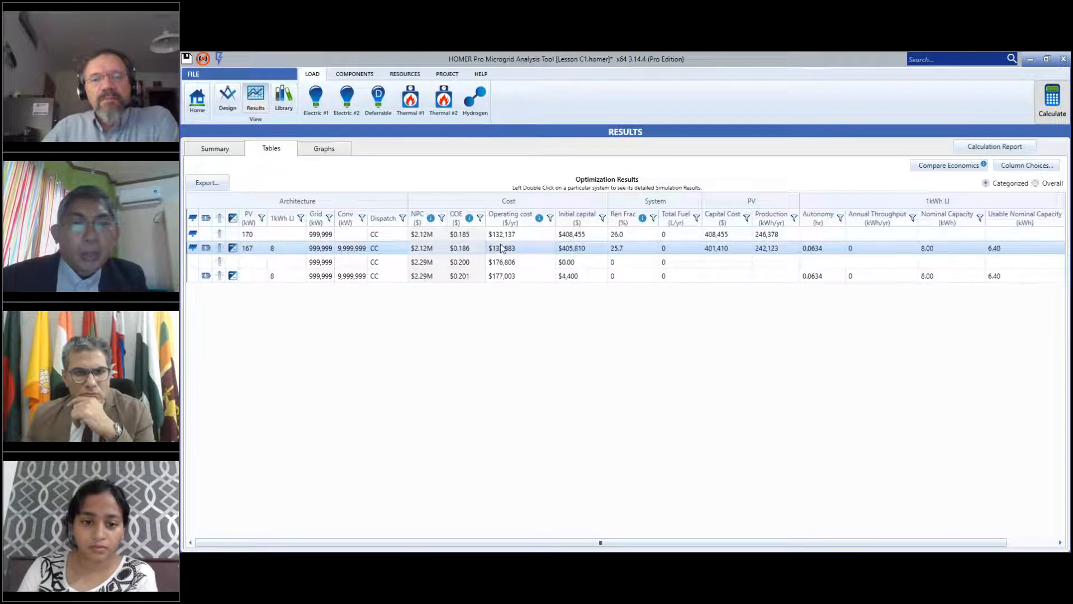
left_click(326, 241)
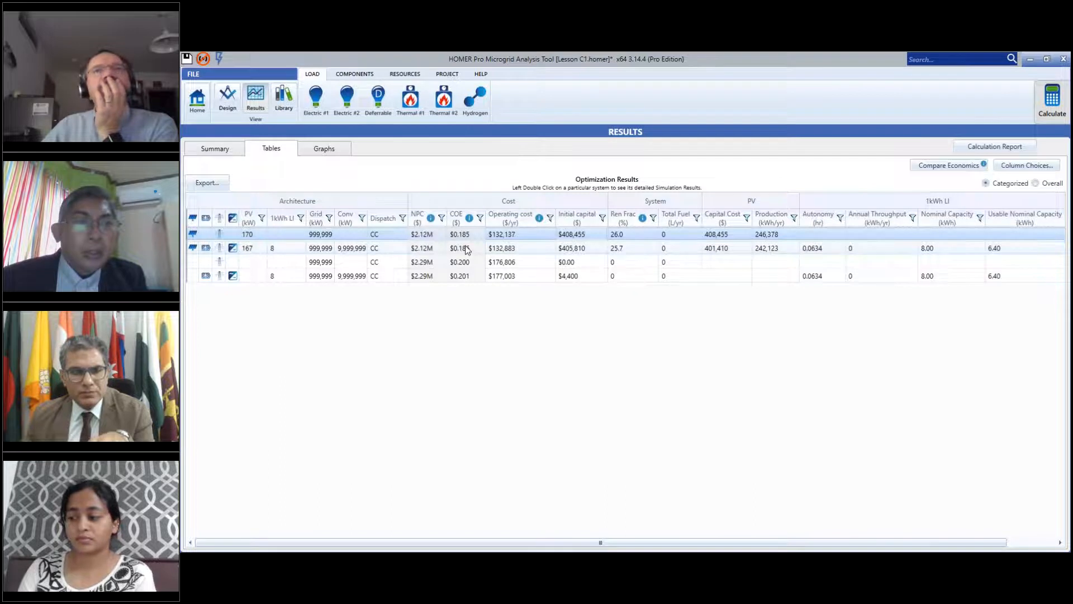
Allow grid sales for Rate 1 in the grid's rate definition by disabling the option that prohibits any grid sales.
key("ctrl+shift+Tab")
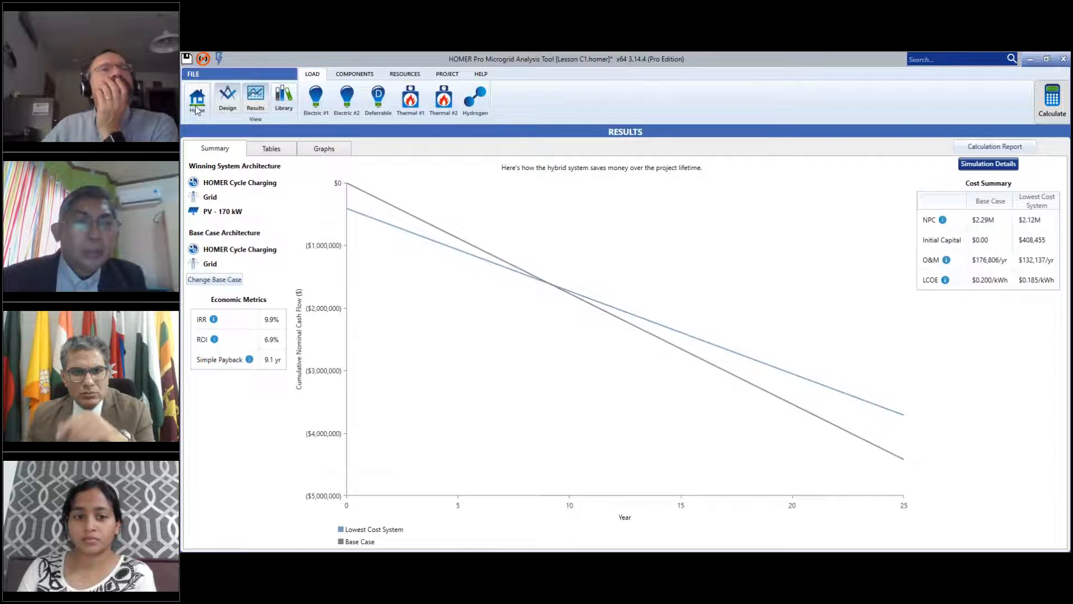
left_click(227, 100)
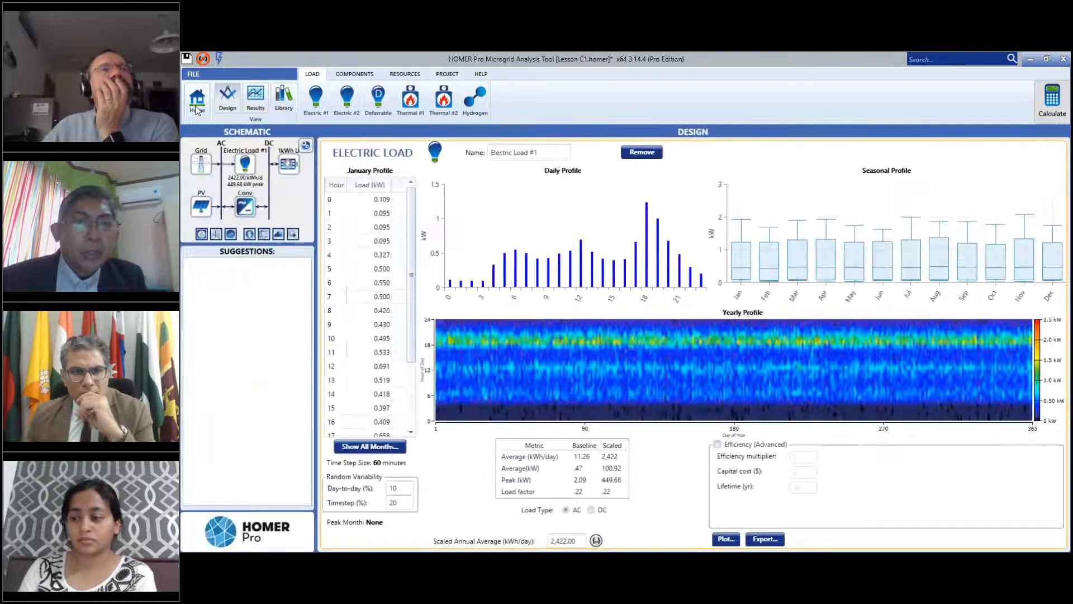
left_click(201, 164)
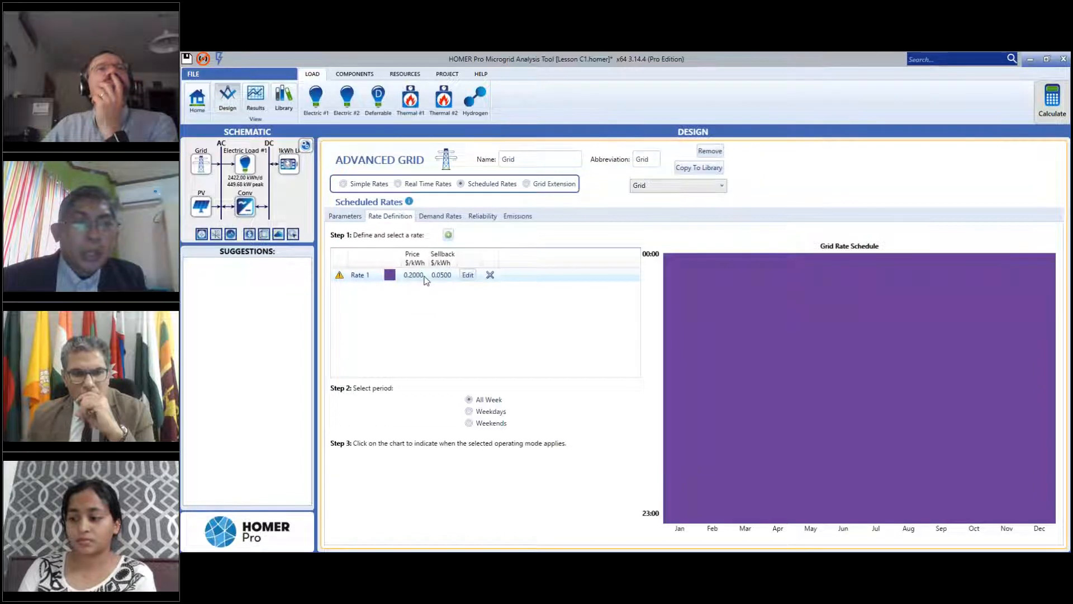
left_click(468, 275)
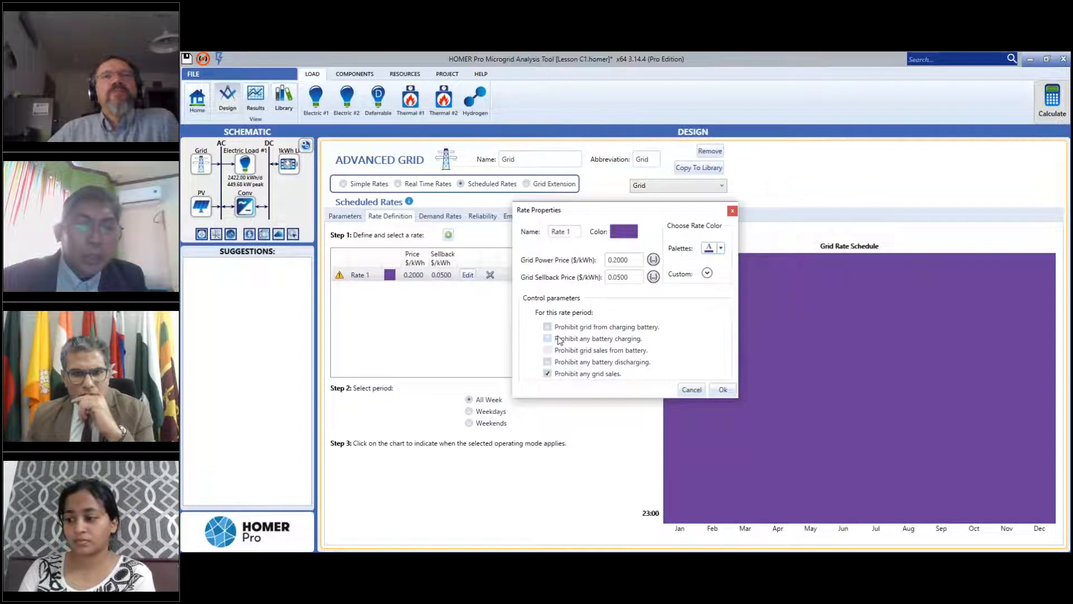
left_click(548, 374)
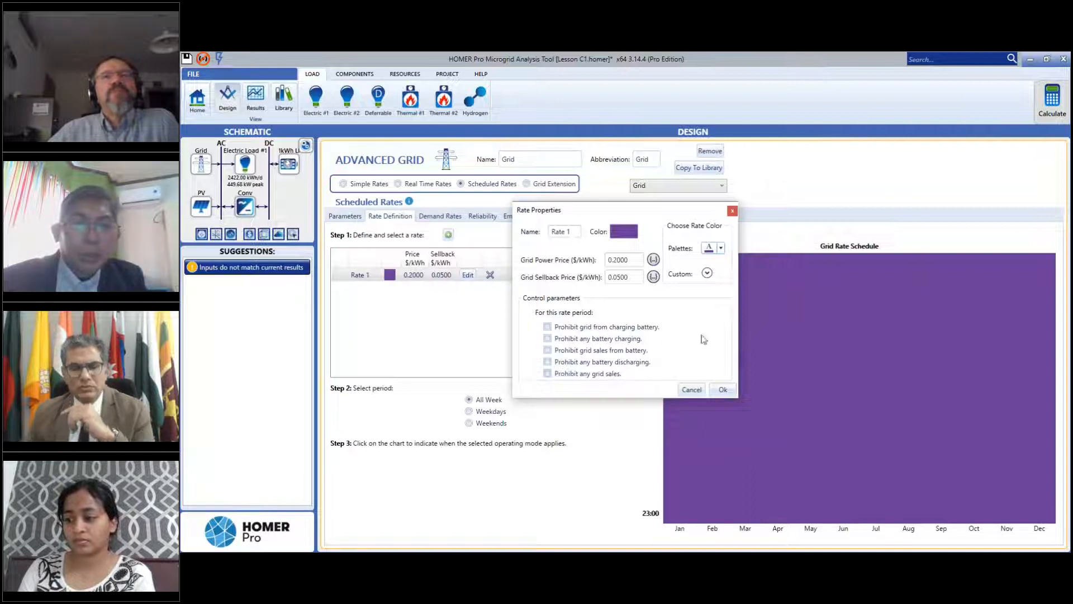
left_click(723, 389)
Recalculate the model with grid sales allowed and examine the PV and grid system with storage in the optimization results.
left_click(1051, 100)
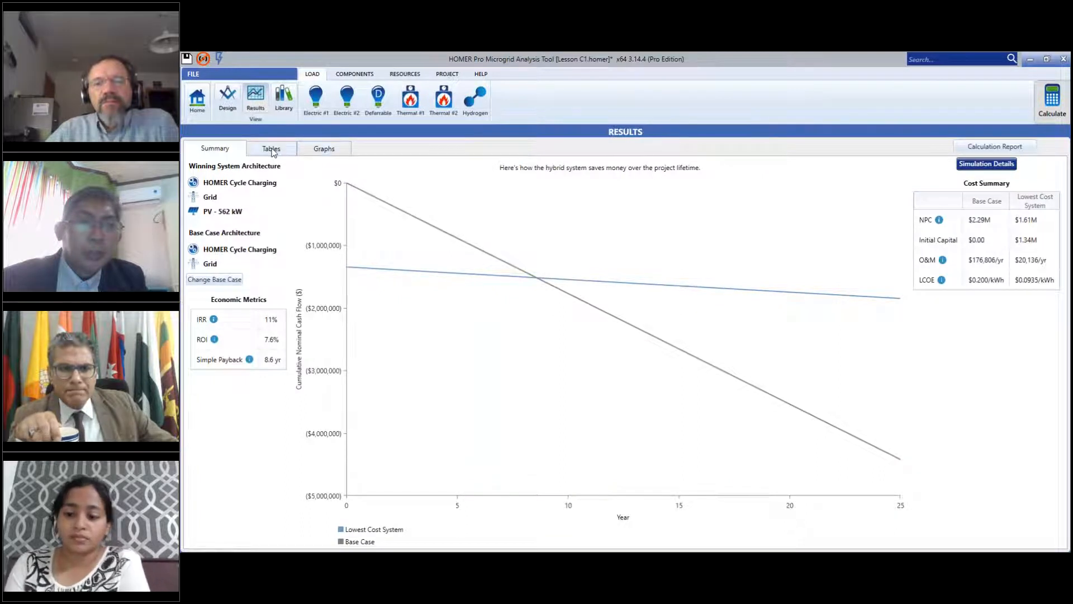
left_click(272, 150)
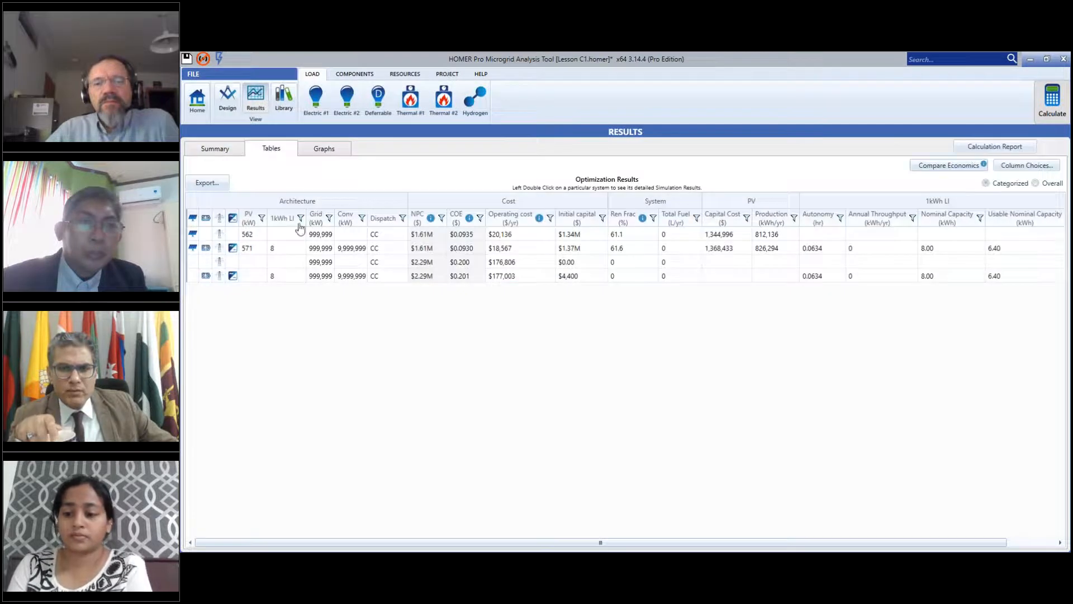
left_click(318, 250)
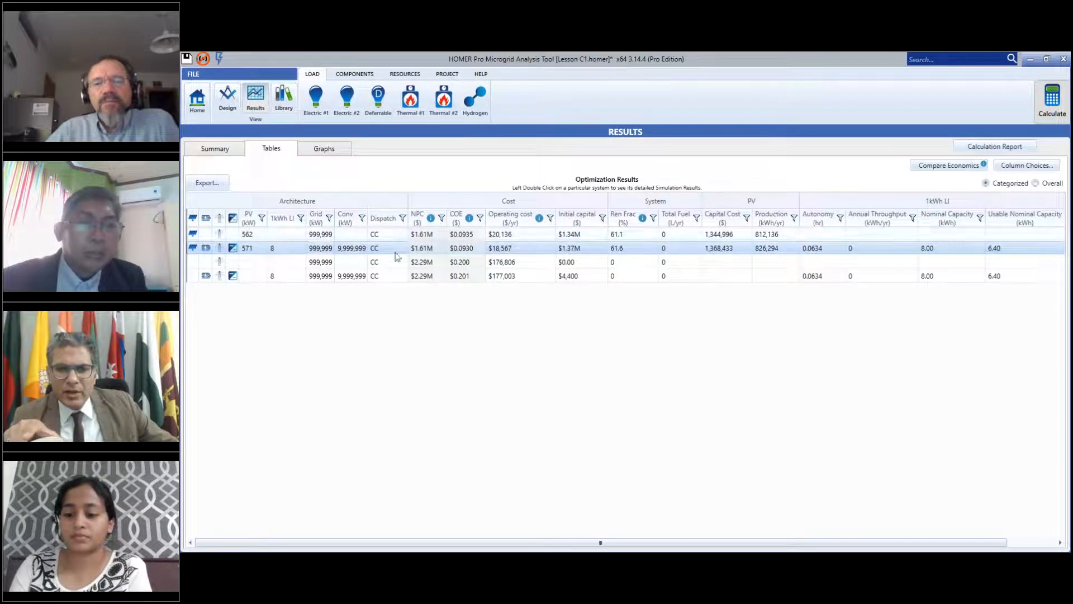
Add 0.1 and 0.15 $/kWh as sensitivity values for Rate 1's grid sellback price and recalculate the model.
left_click(199, 101)
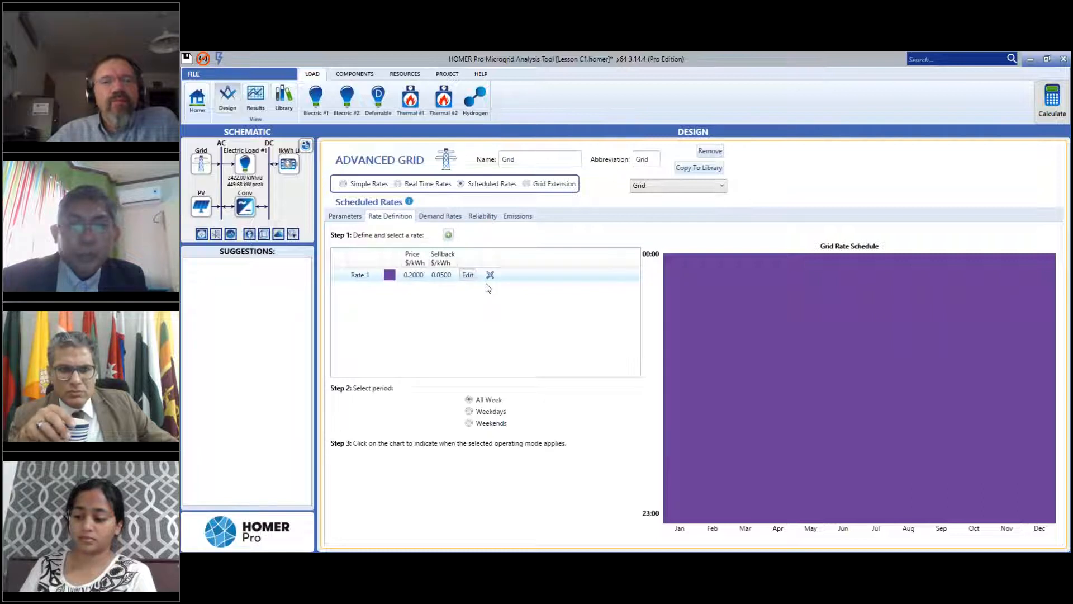
left_click(468, 275)
left_click(654, 276)
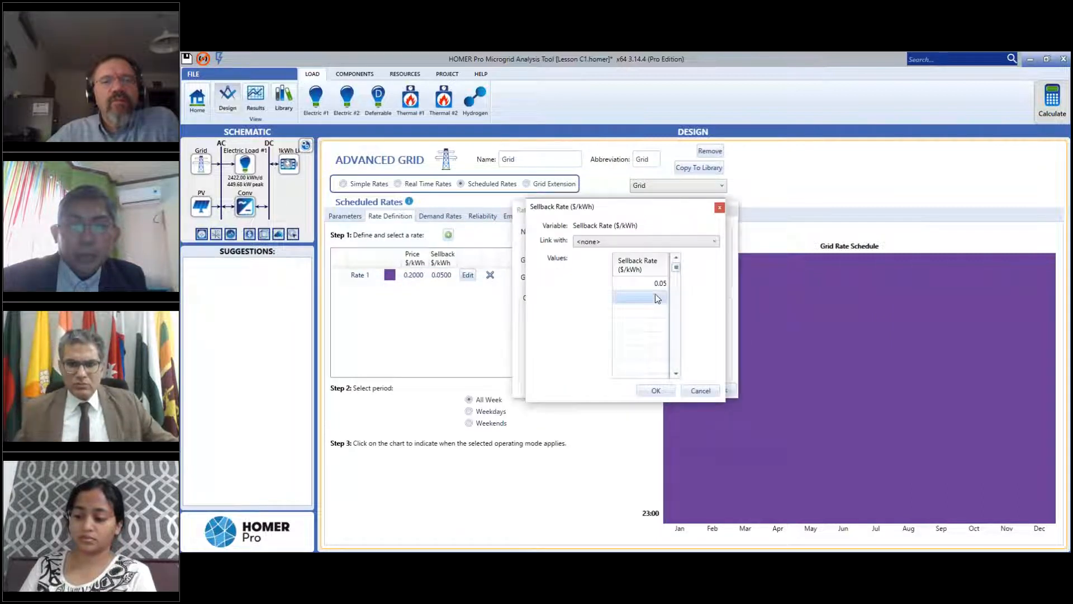
type("1")
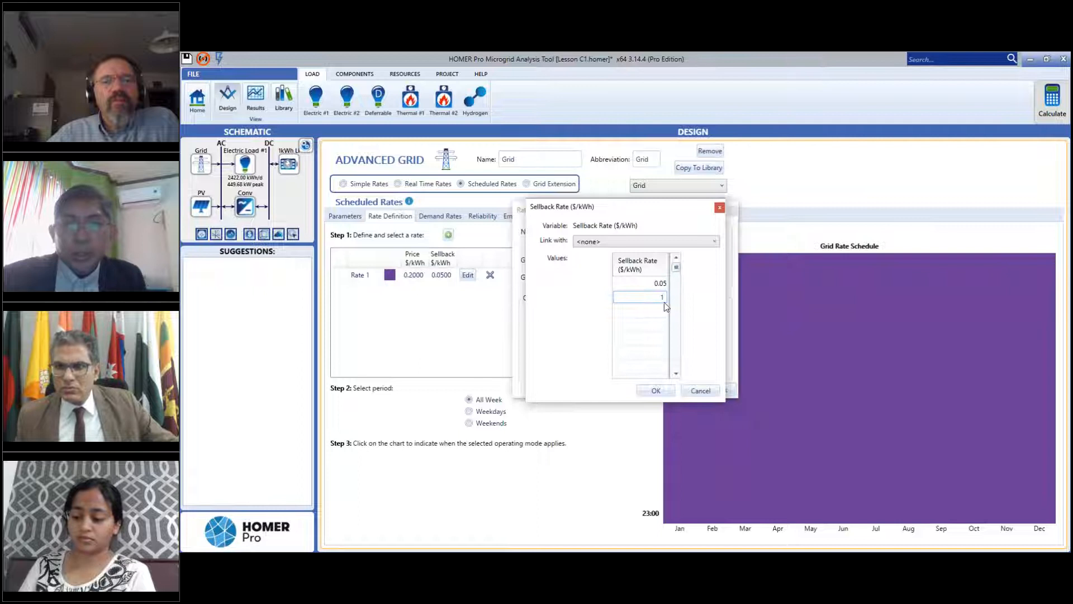
left_click(661, 313)
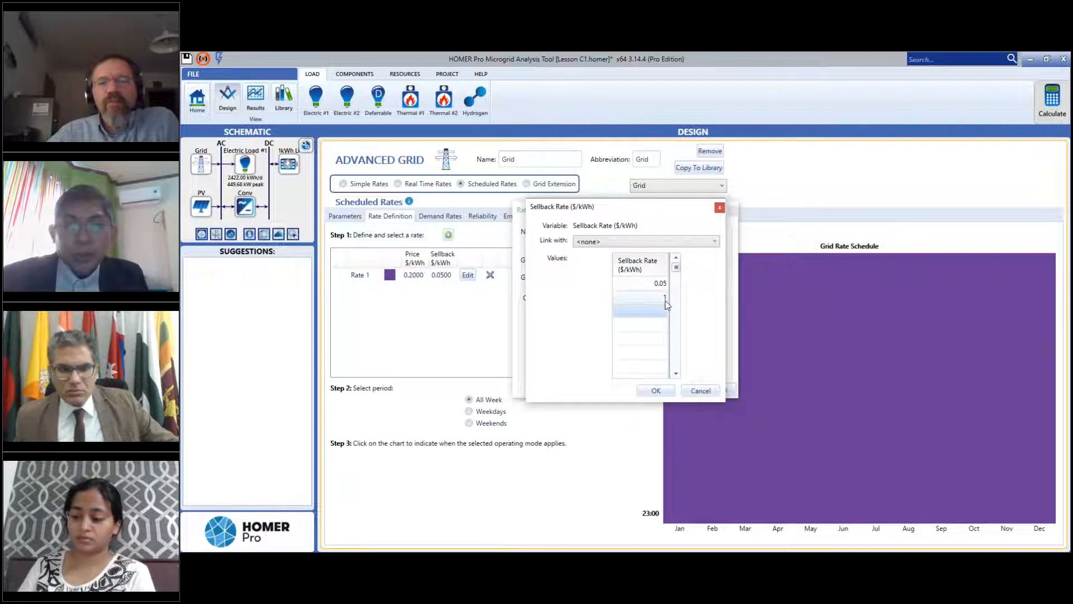
left_click(665, 300)
type(".1")
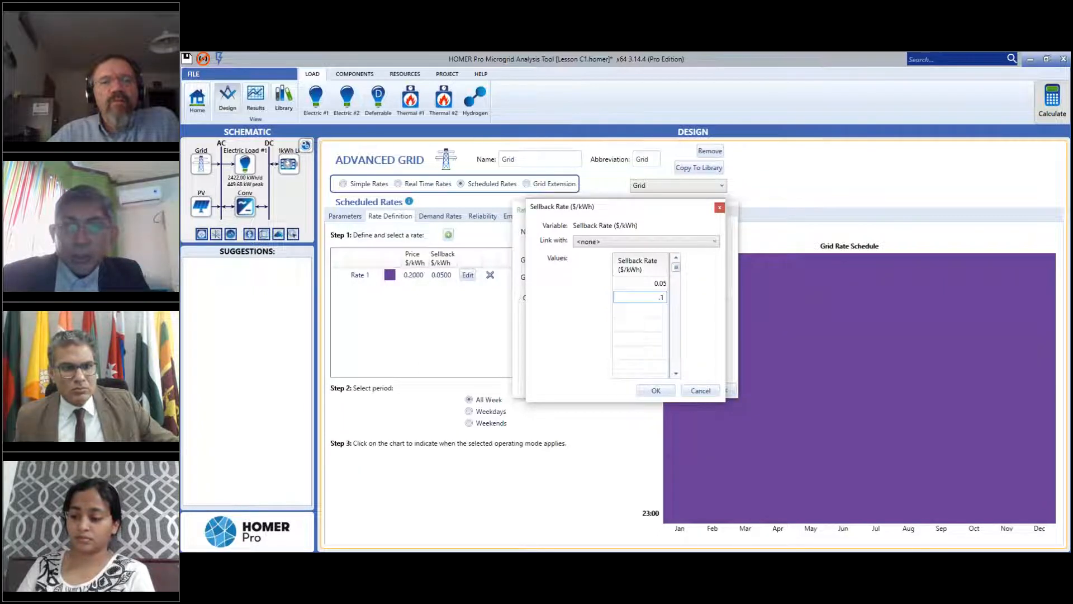
left_click(654, 310)
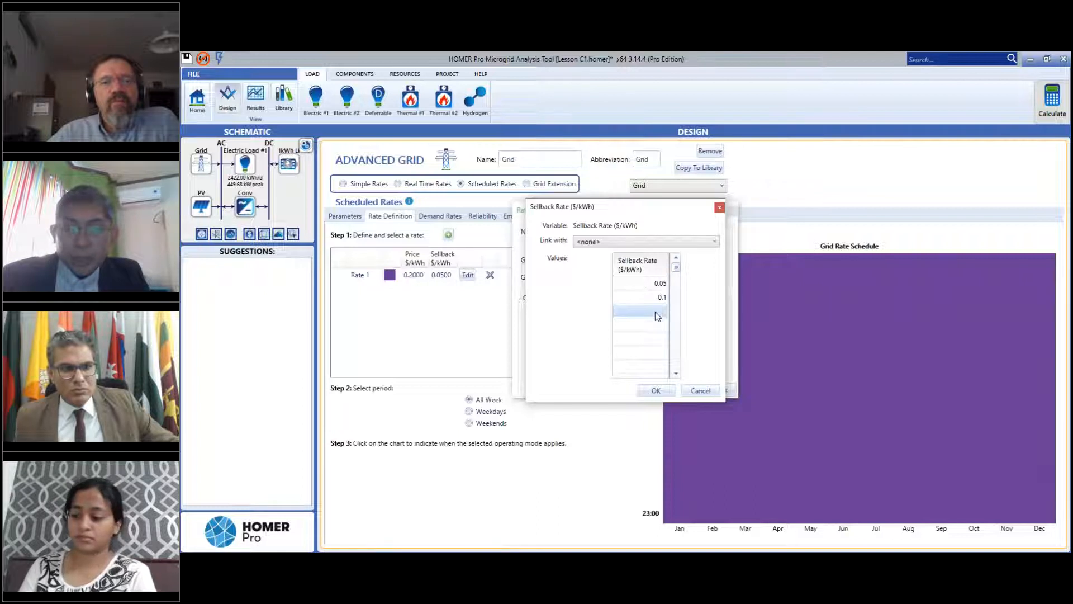
type("1")
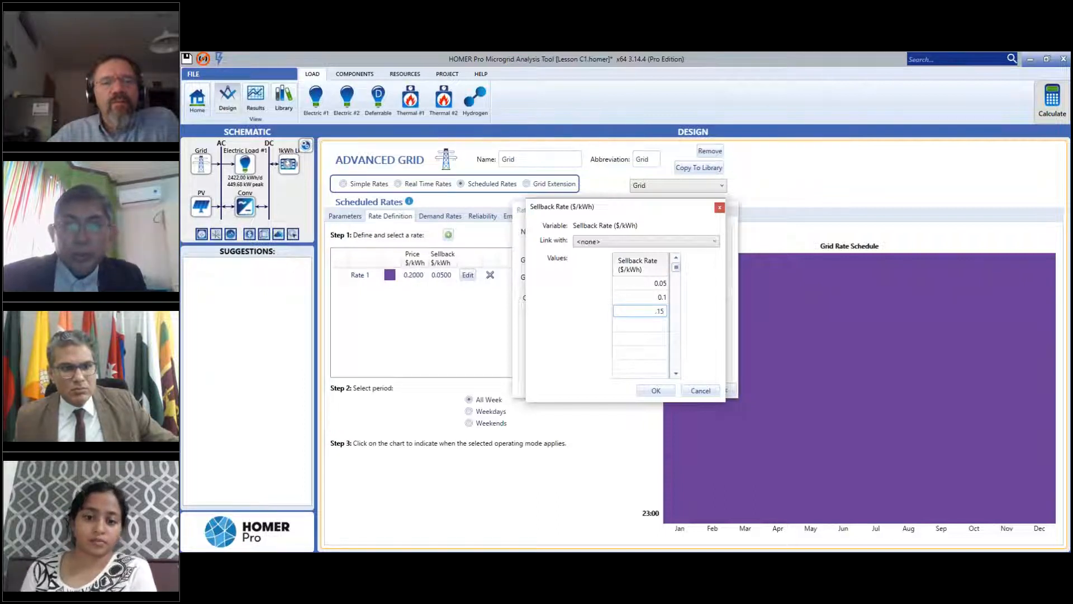
type("5")
left_click(640, 296)
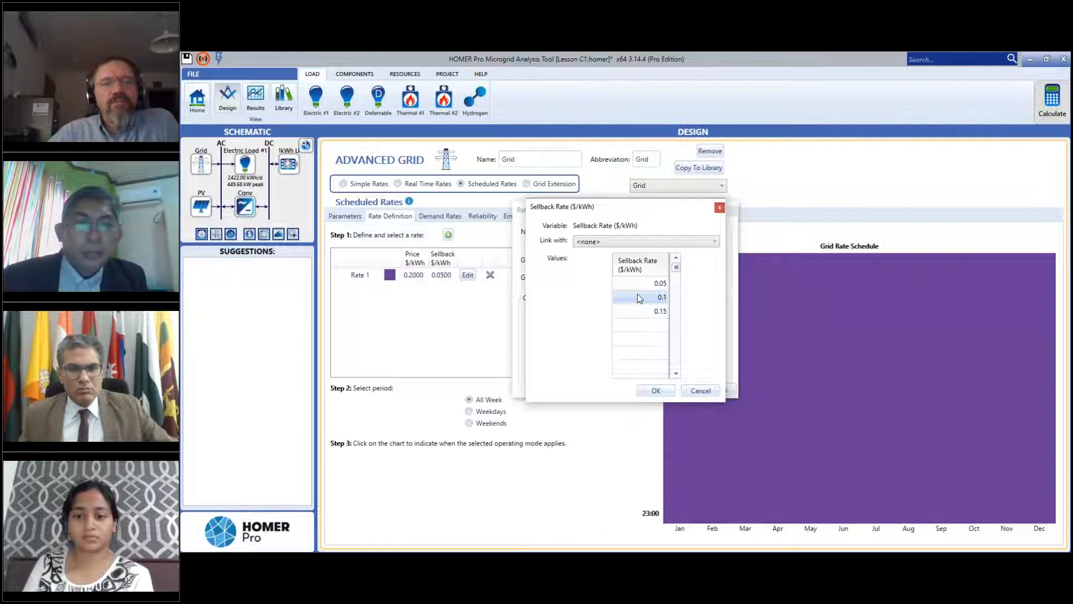
left_click(700, 391)
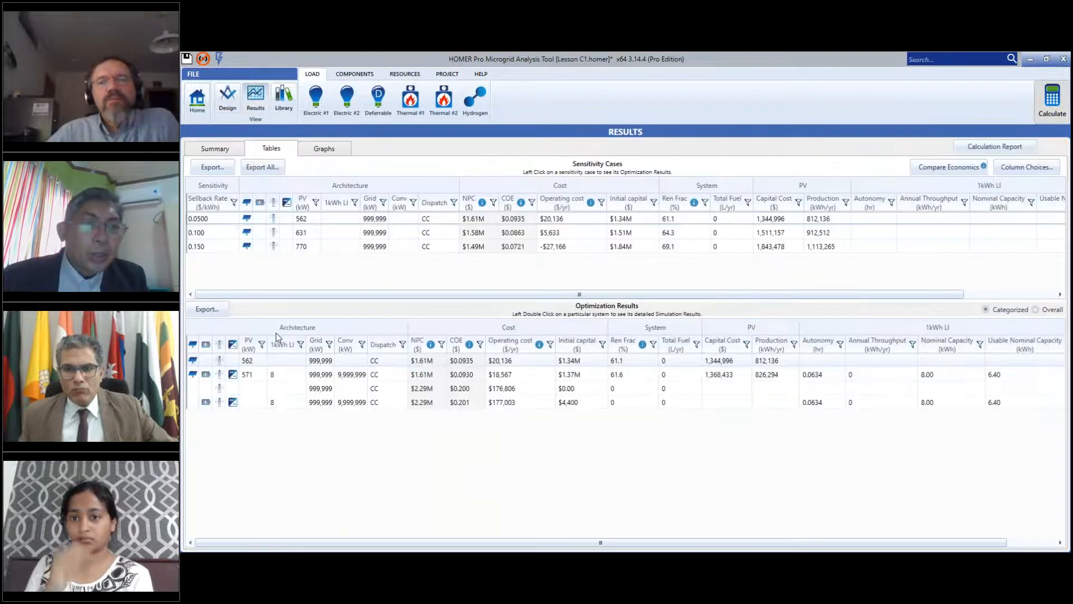
Compare the optimization results of the 0.05 and 0.15 $/kWh sellback rate sensitivity cases.
left_click(220, 219)
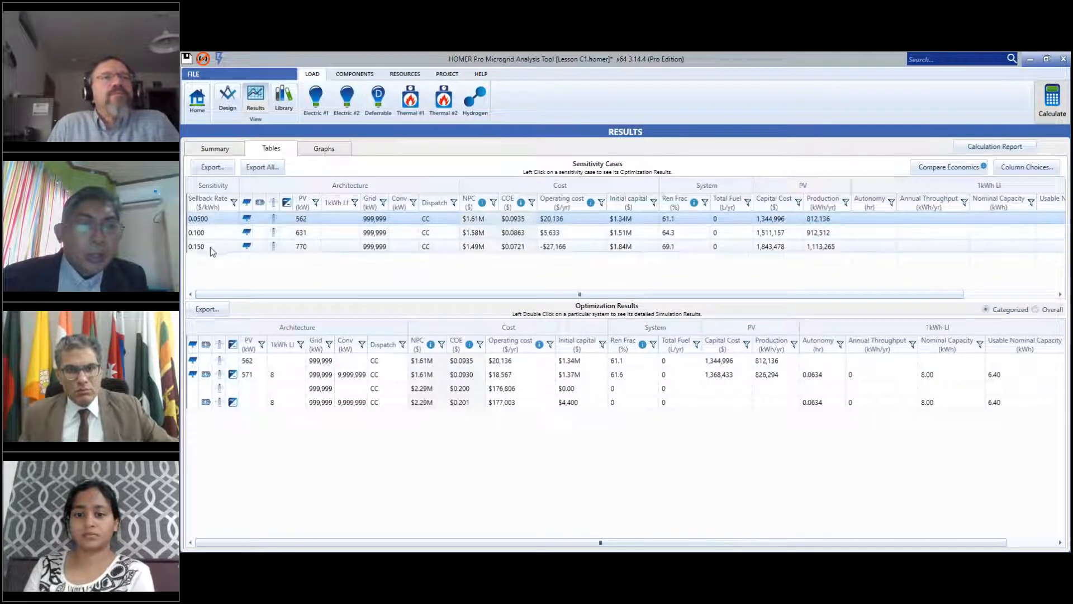
left_click(296, 244)
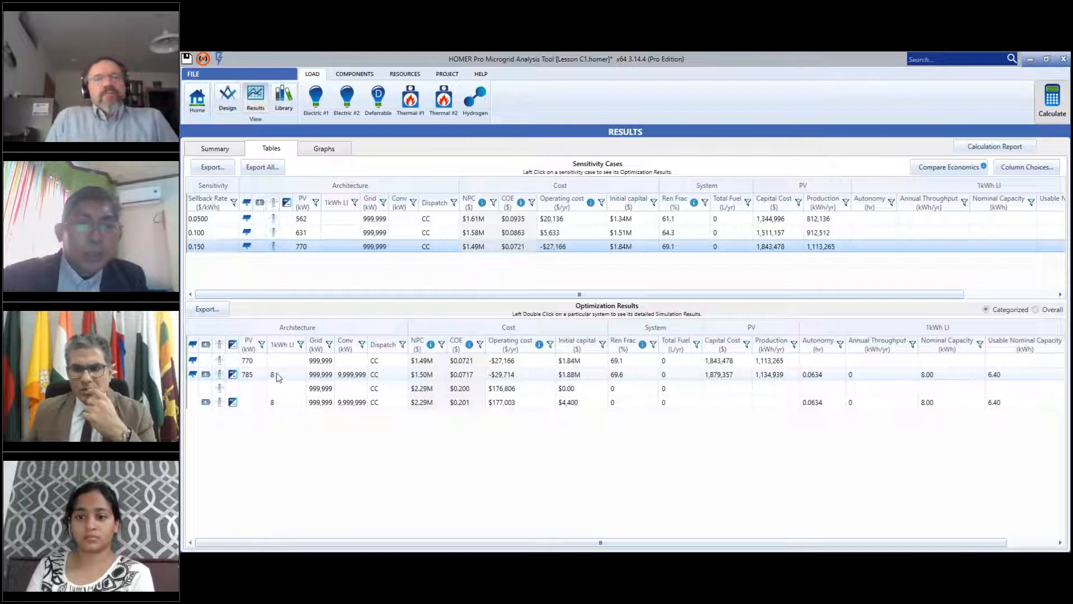
Examine the PV, storage and grid system in the 0.15 $/kWh sellback case, and display the optimization results of the 0.05 $/kWh case.
left_click(343, 377)
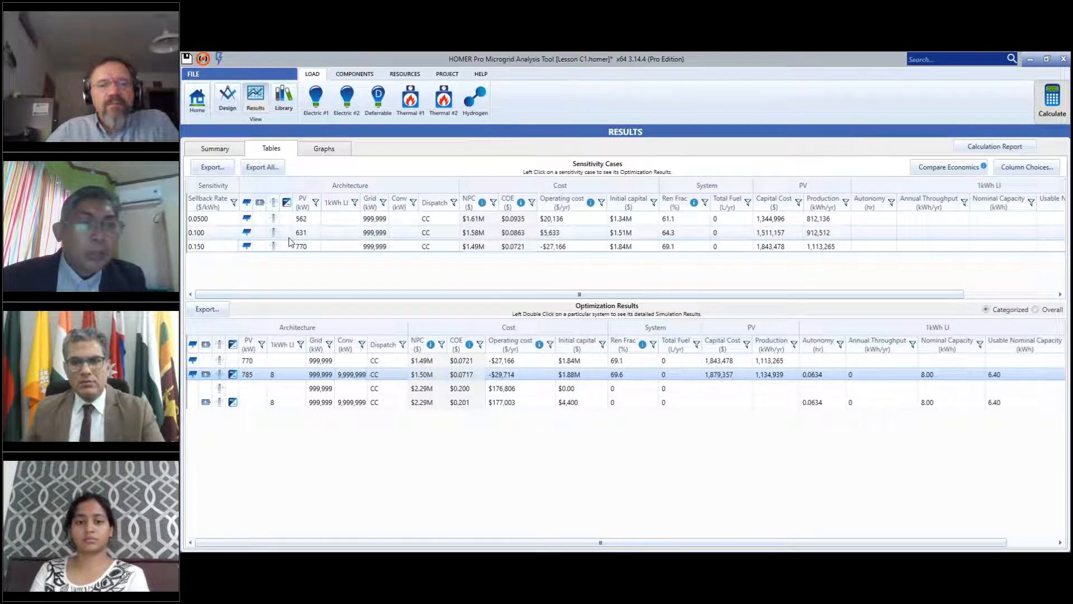
left_click(302, 219)
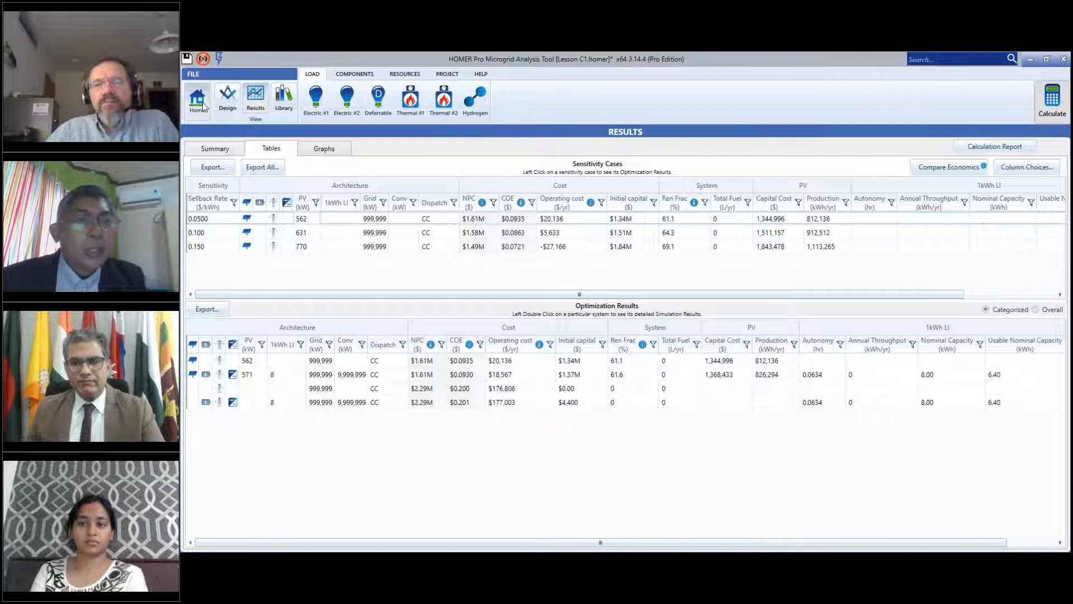
Prohibit any grid sales for Rate 1 in the grid's rate definition and check its sellback price sensitivity values.
left_click(200, 101)
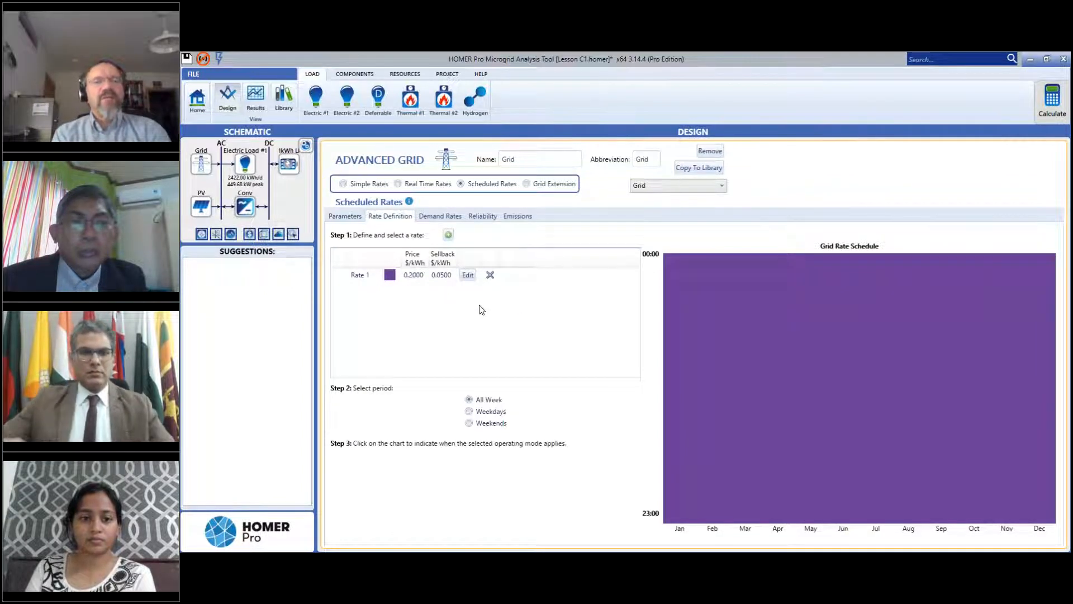
left_click(469, 276)
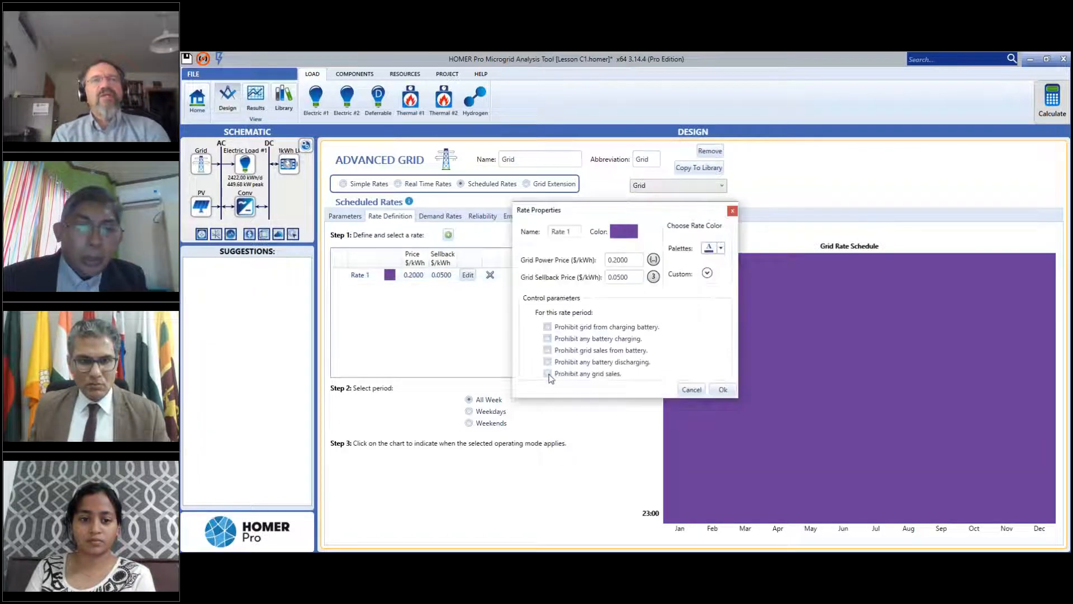
left_click(549, 375)
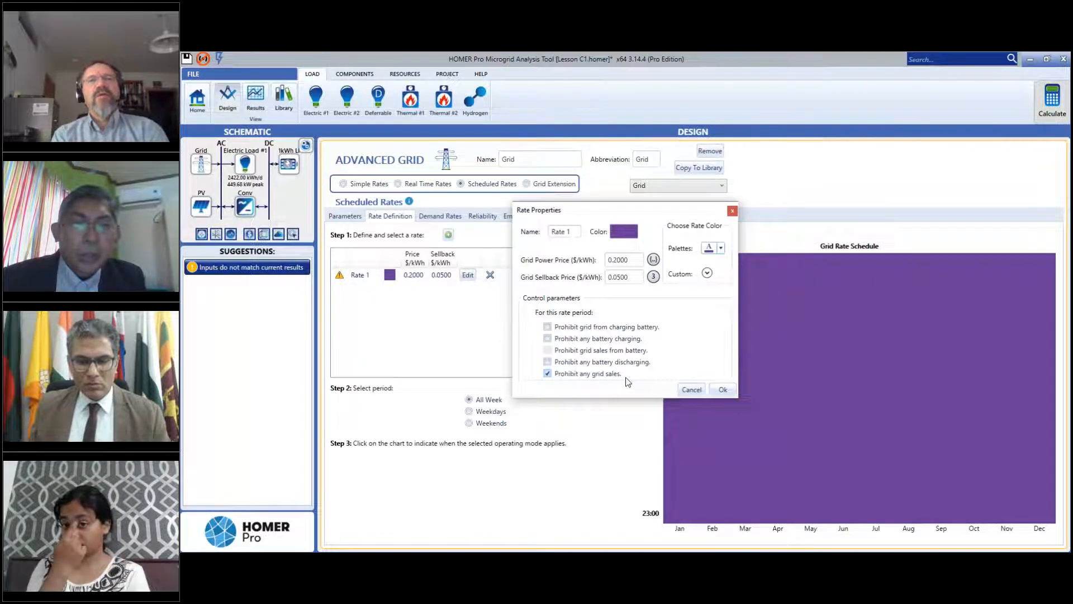
left_click(653, 277)
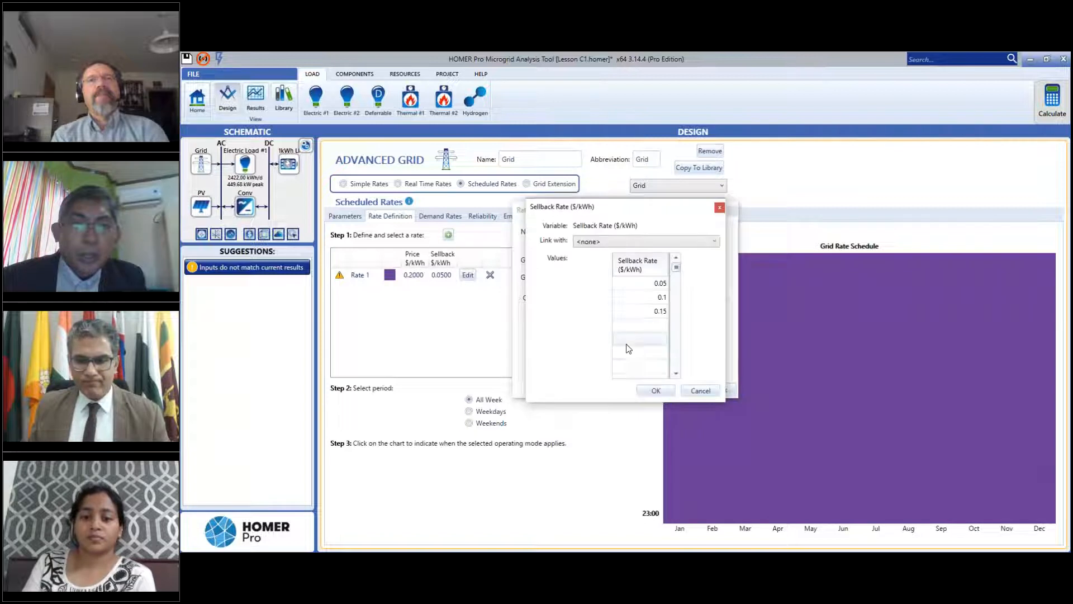
left_click(700, 390)
left_click(723, 390)
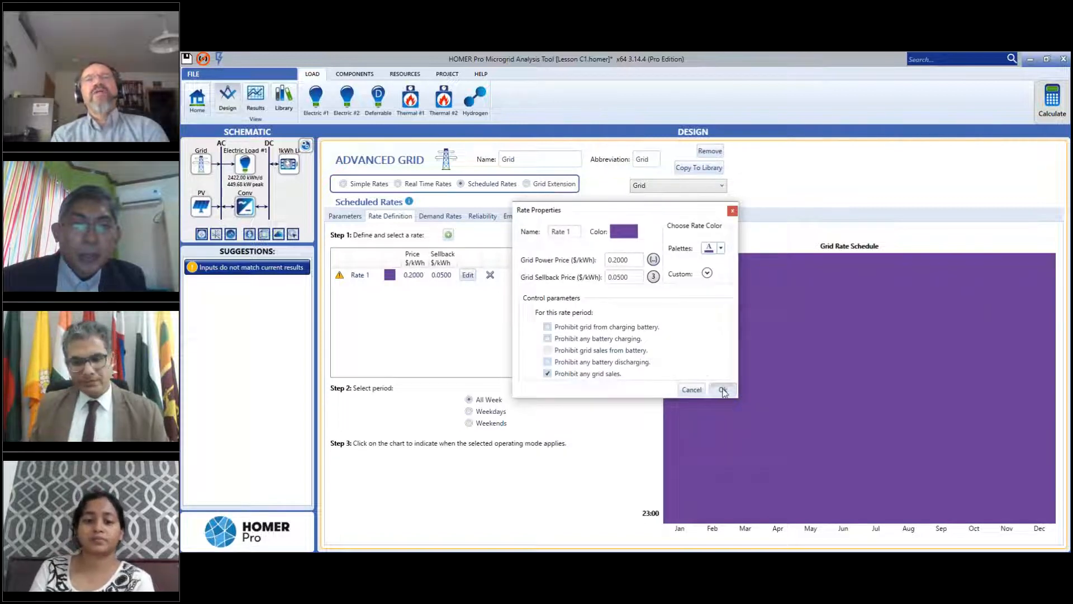
Remove the 0.1 and 0.15 $/kWh sensitivity values from Rate 1's grid sellback price, keeping only 0.05 $/kWh.
left_click(468, 275)
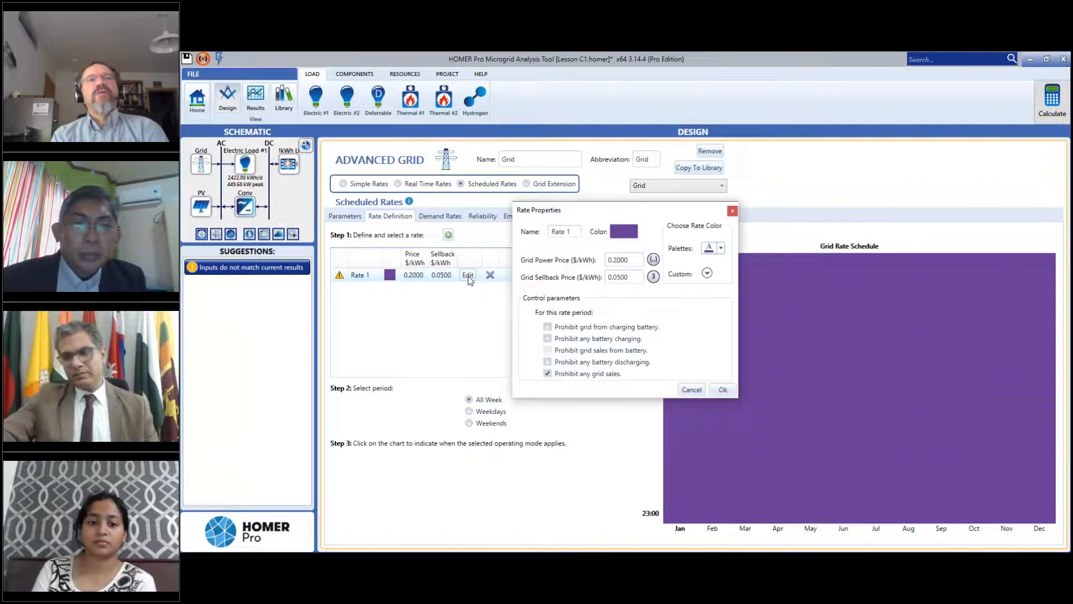
left_click(653, 277)
left_click(648, 297)
key("BackSpace")
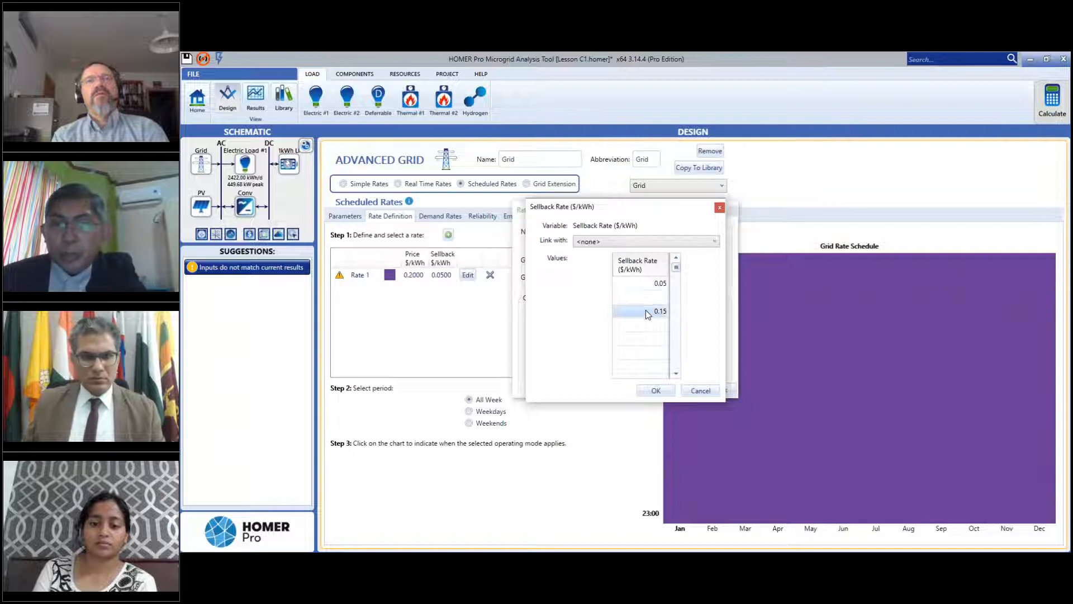
left_click(658, 389)
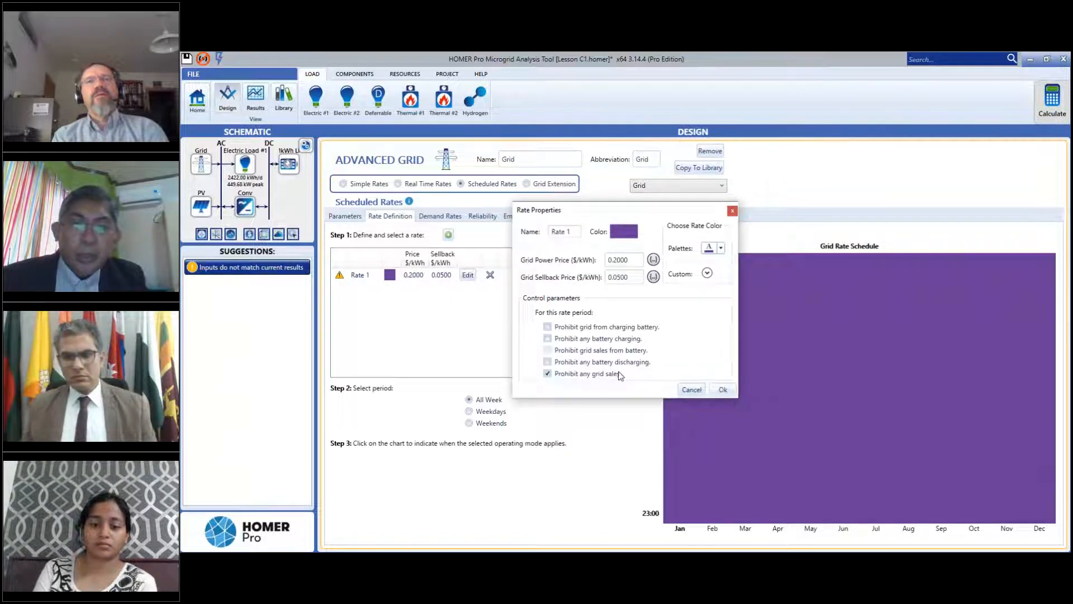
left_click(723, 390)
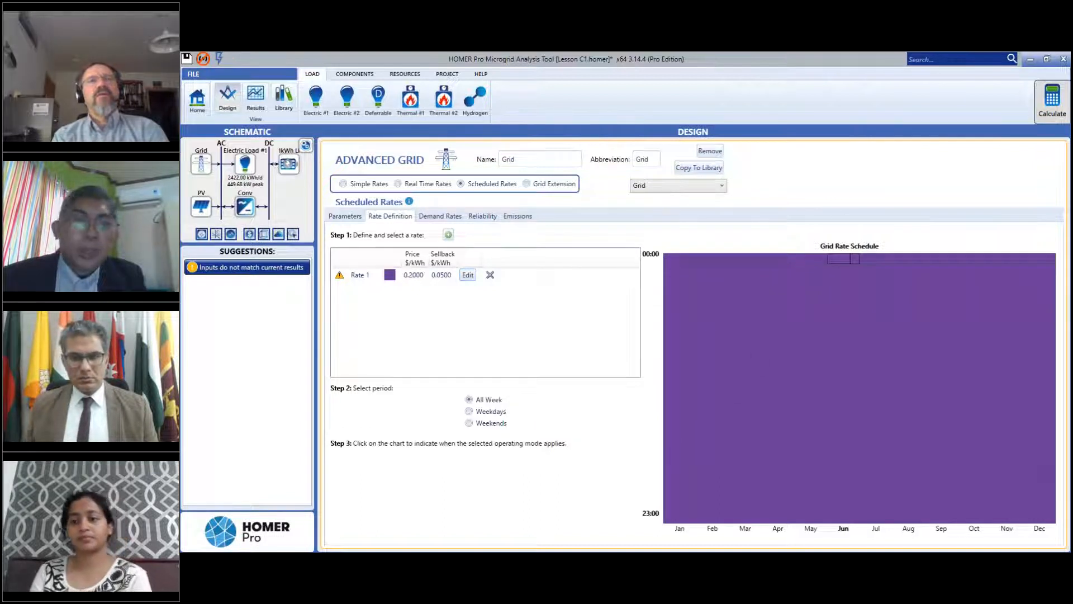
Recalculate the model with grid sales prohibited, compare the PV systems with and without storage, and review the results summary.
left_click(1053, 100)
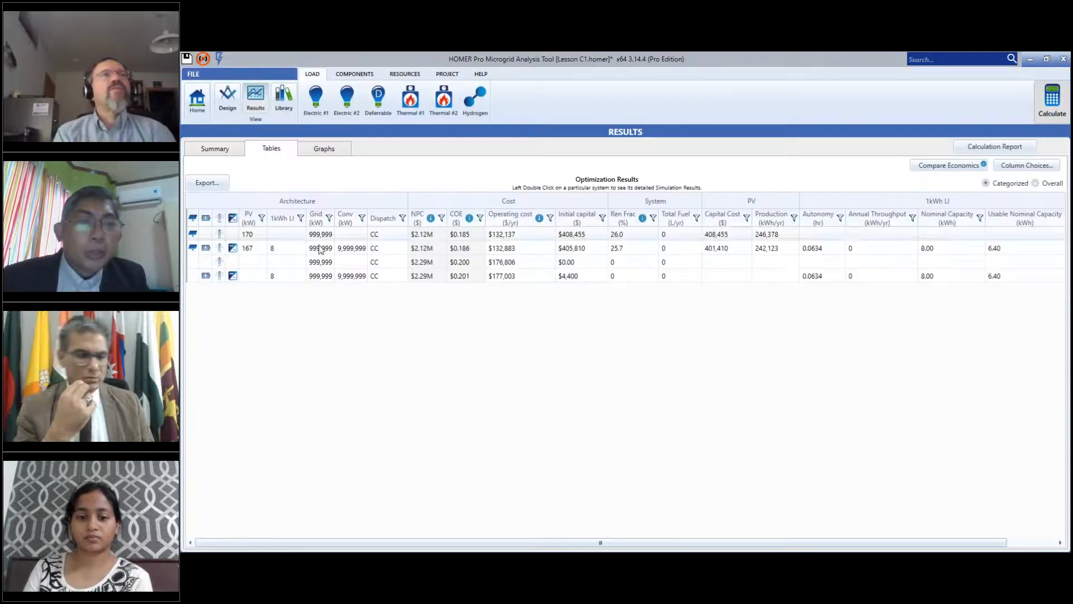
left_click(283, 249)
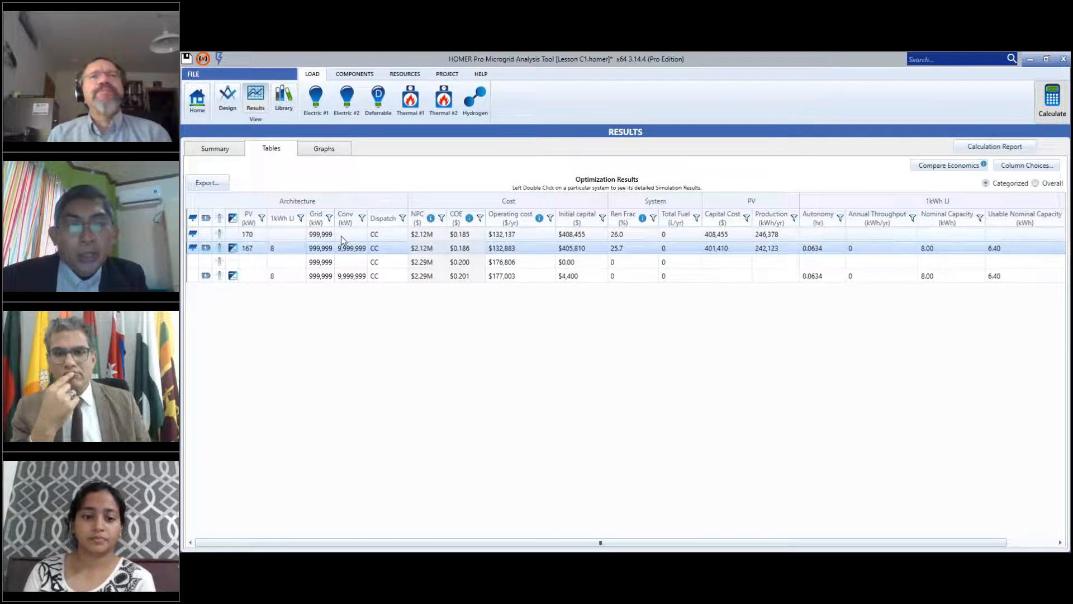
left_click(313, 236)
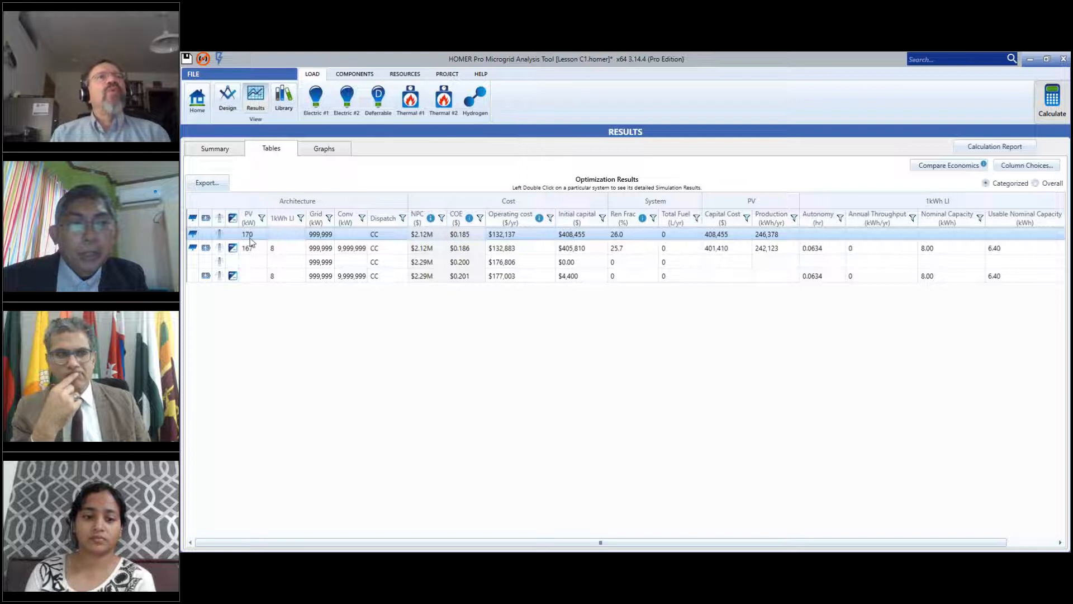
left_click(323, 251)
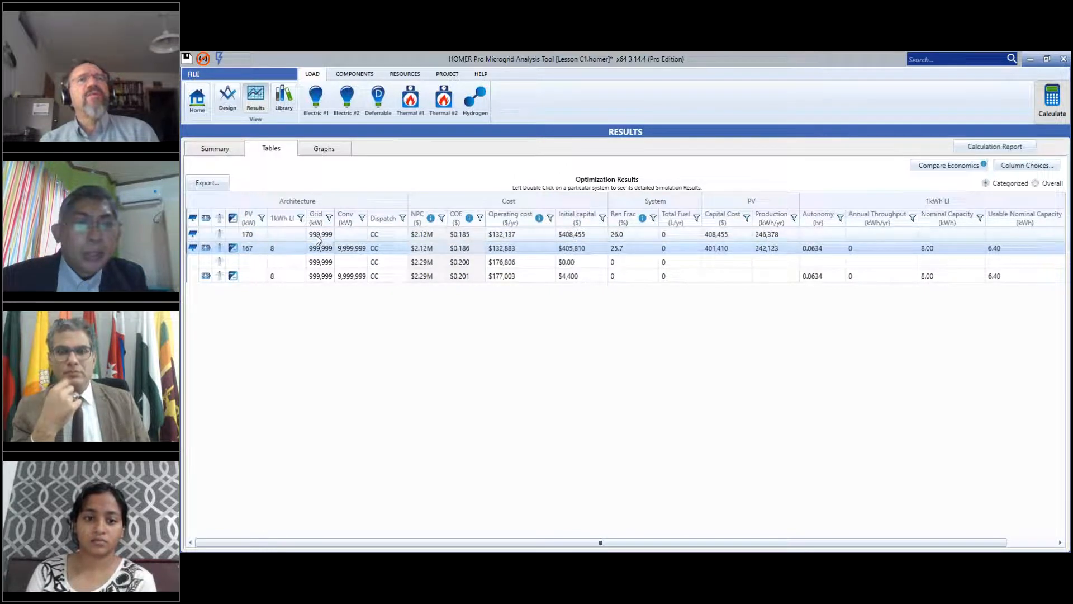
left_click(210, 154)
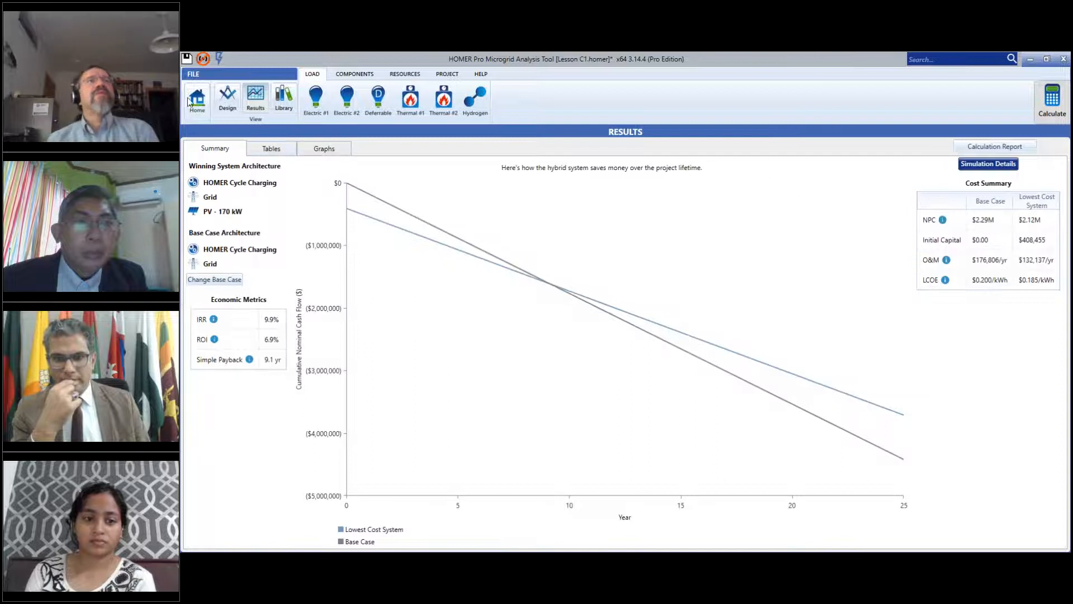
Add 0.7 as a sensitivity value for the capital cost multiplier in the Generic 1kWh Li-Ion storage's cost table.
left_click(227, 97)
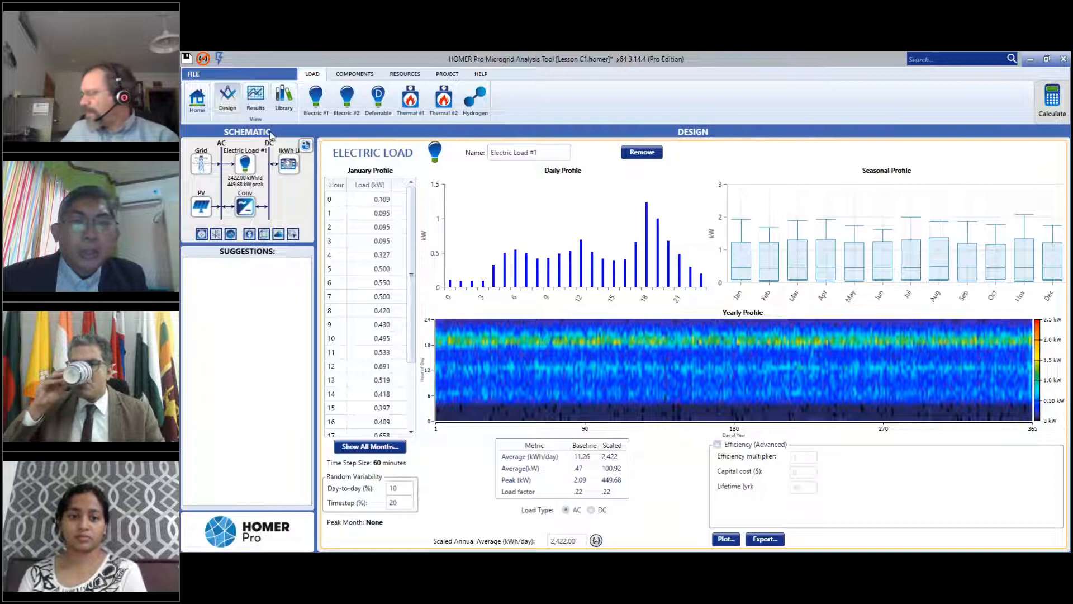
left_click(288, 167)
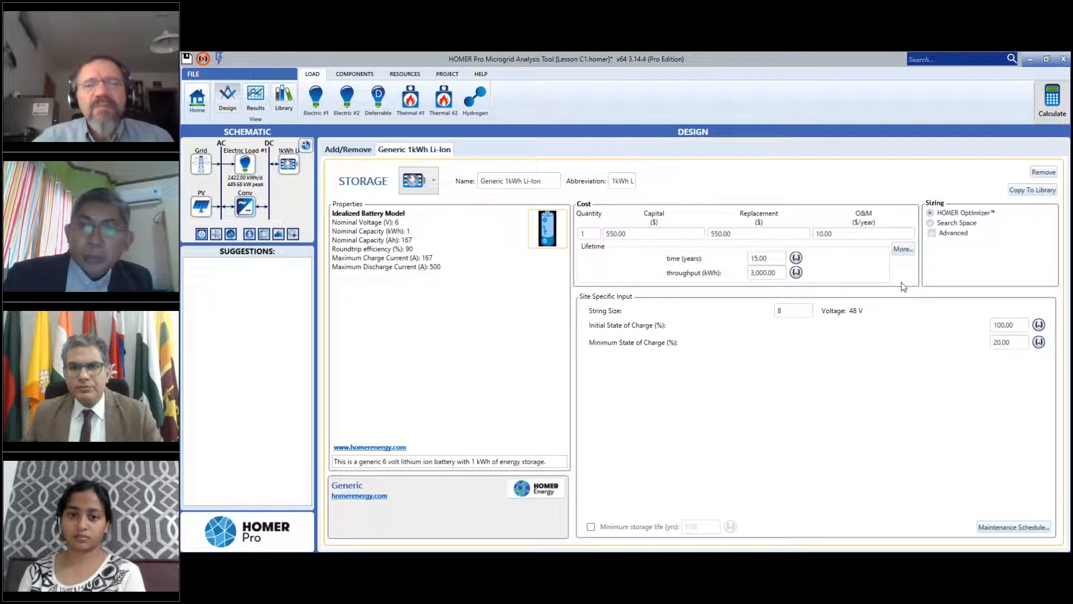
left_click(901, 249)
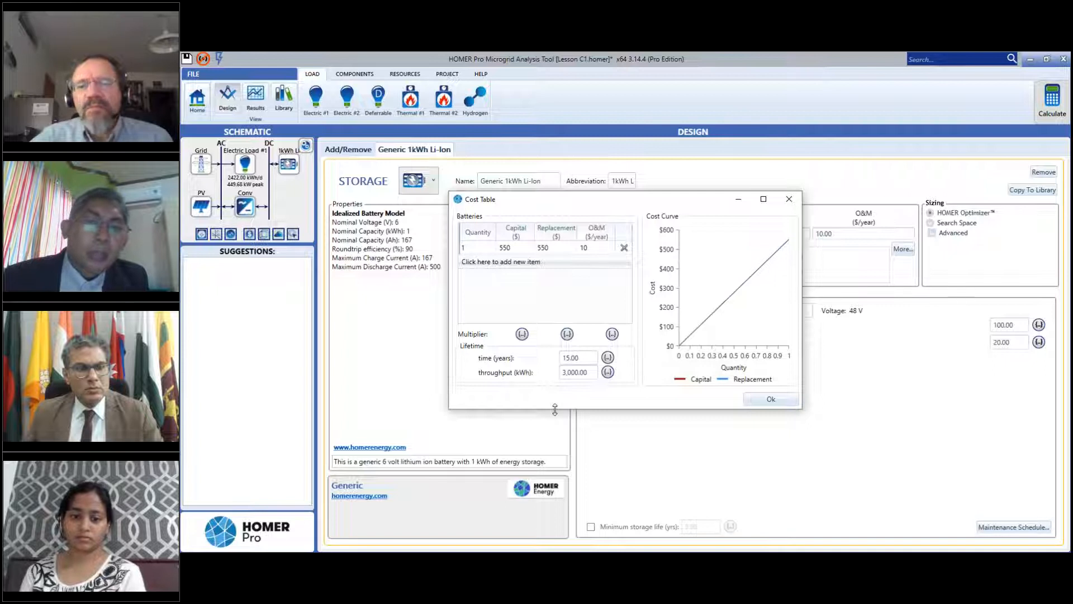
left_click(522, 335)
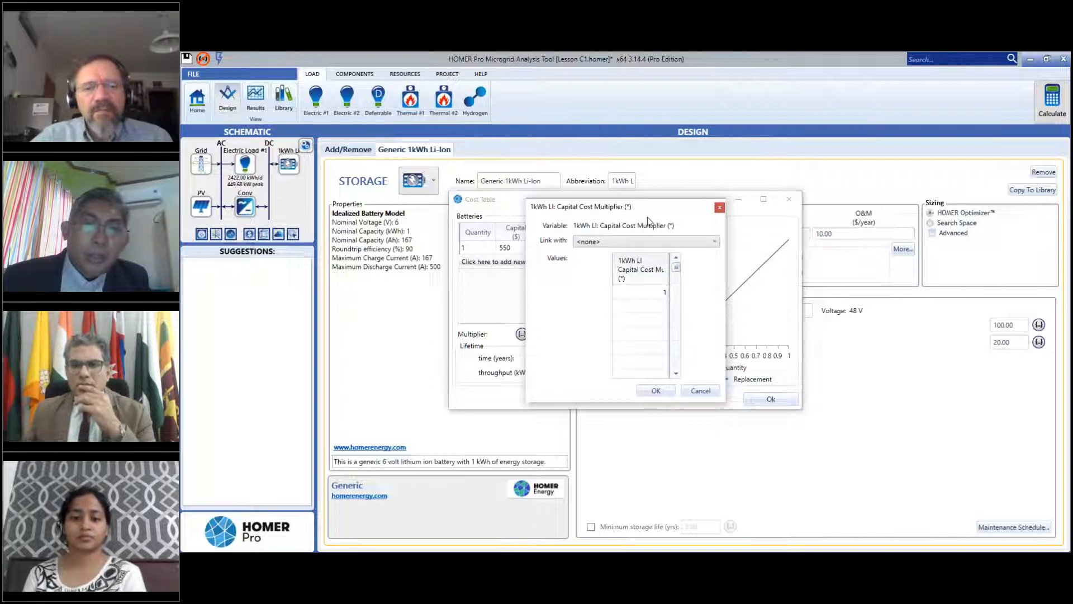
left_click_drag(654, 204, 739, 193)
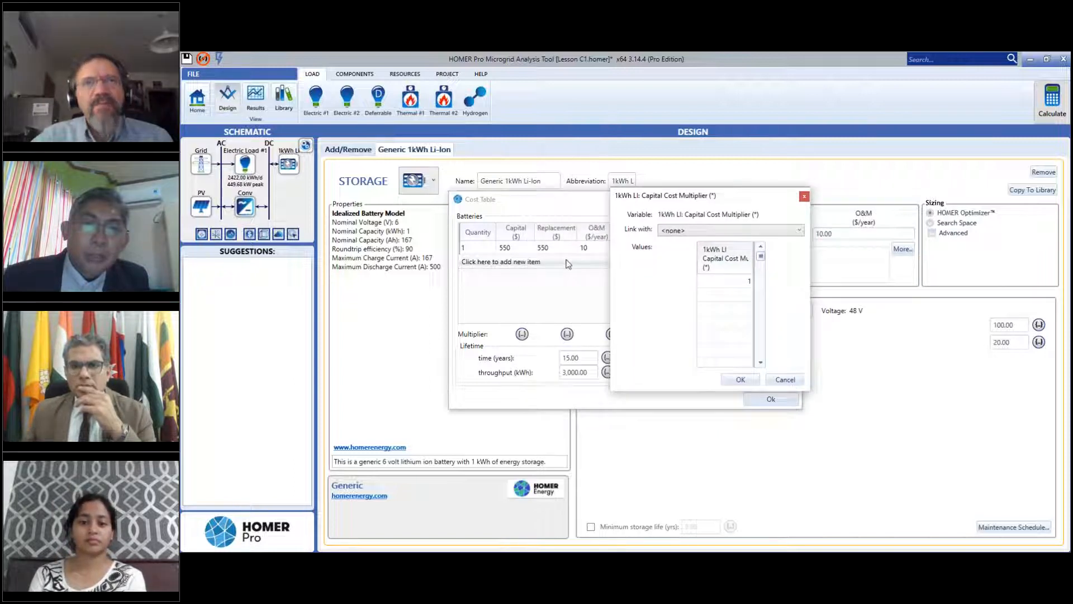
left_click(725, 293)
left_click(732, 282)
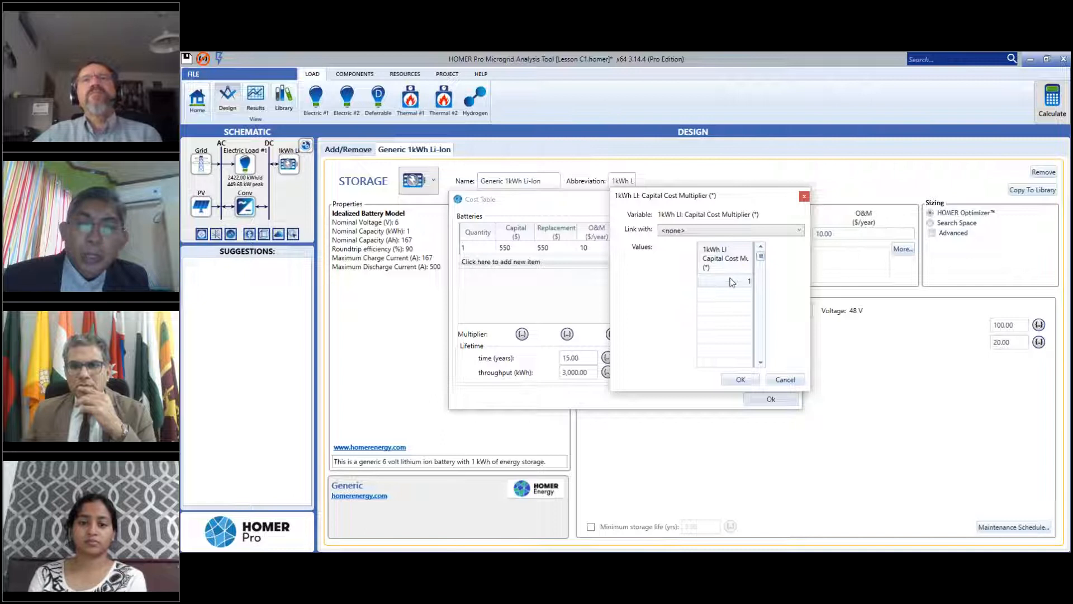
left_click(733, 296)
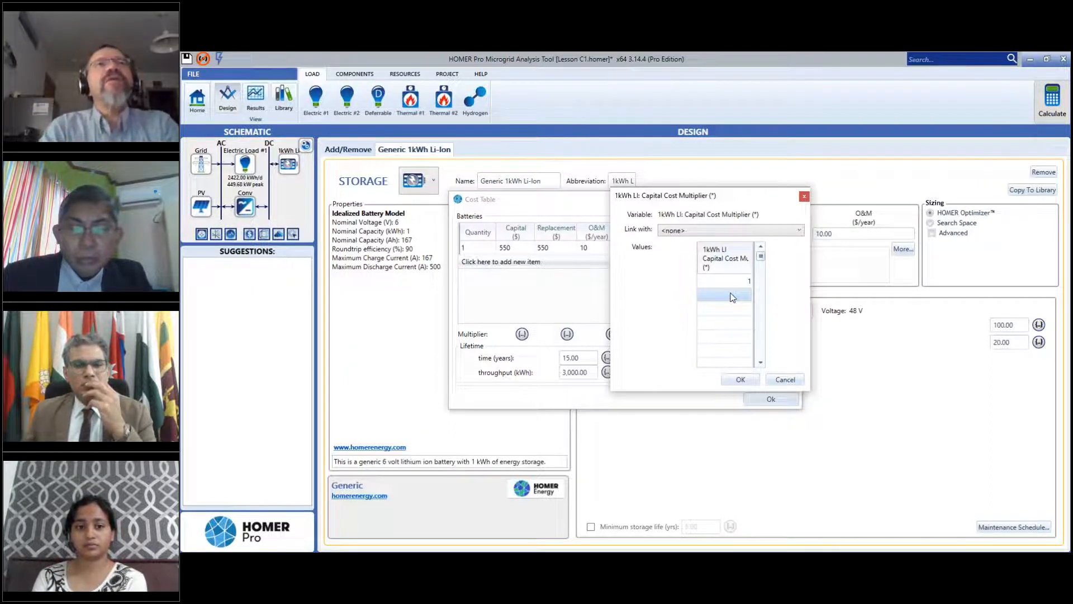
left_click_drag(741, 200, 863, 182)
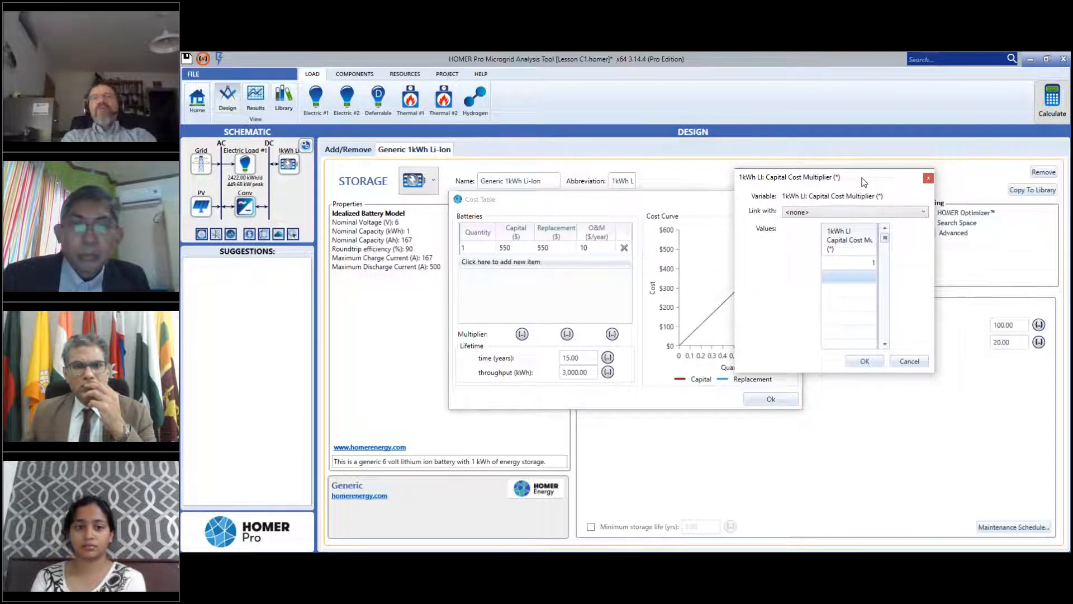
left_click(854, 276)
type(".7")
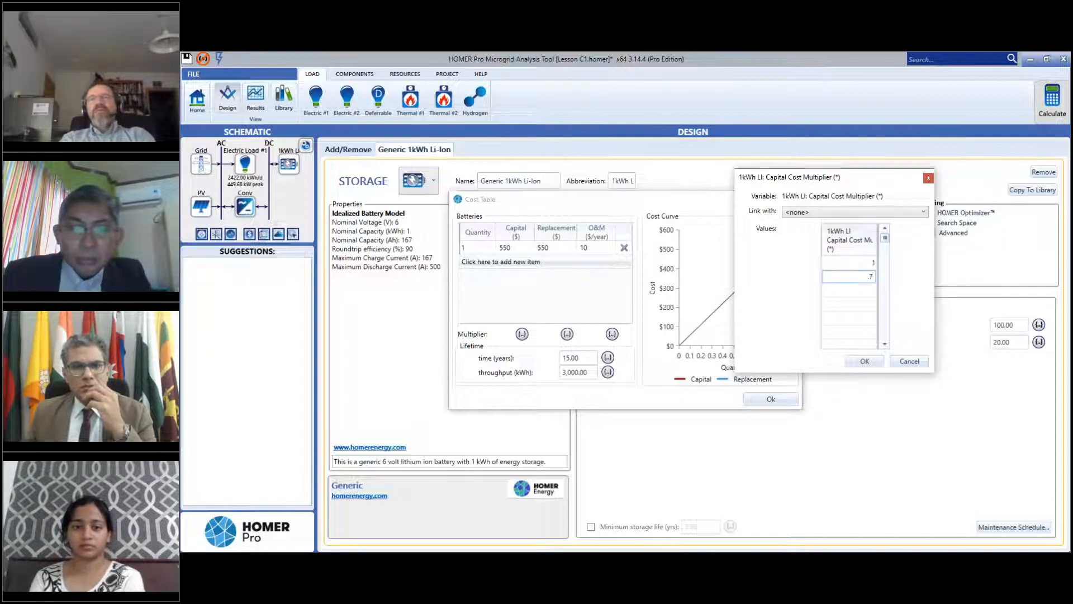
Add 0.75 and 0.5 as sensitivity values for the 1kWh Li-Ion battery's capital cost multiplier and accept the cost table.
type("5")
key("Return")
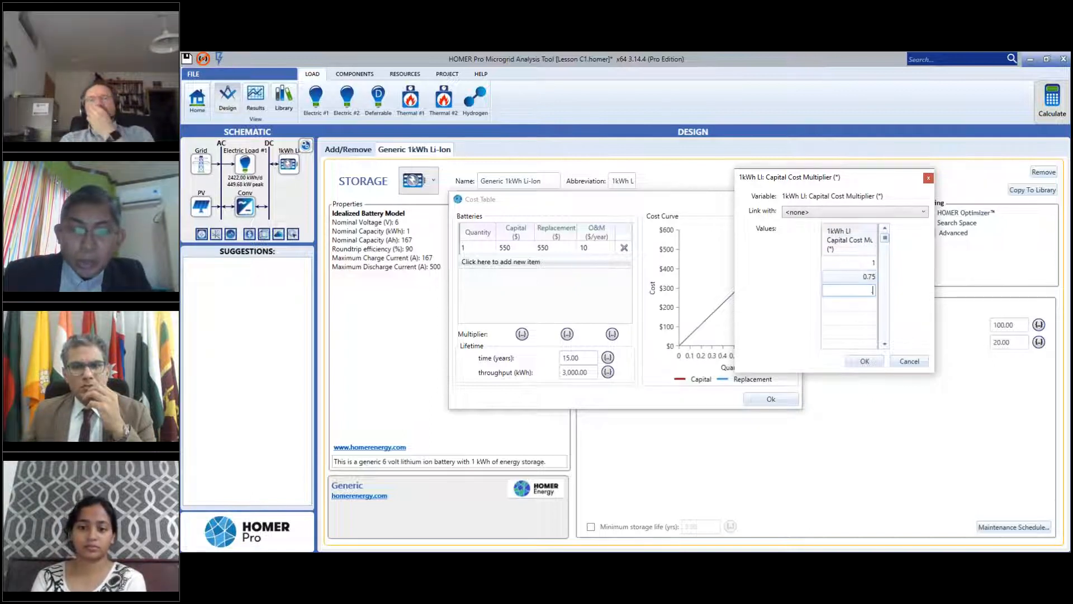
key("Return")
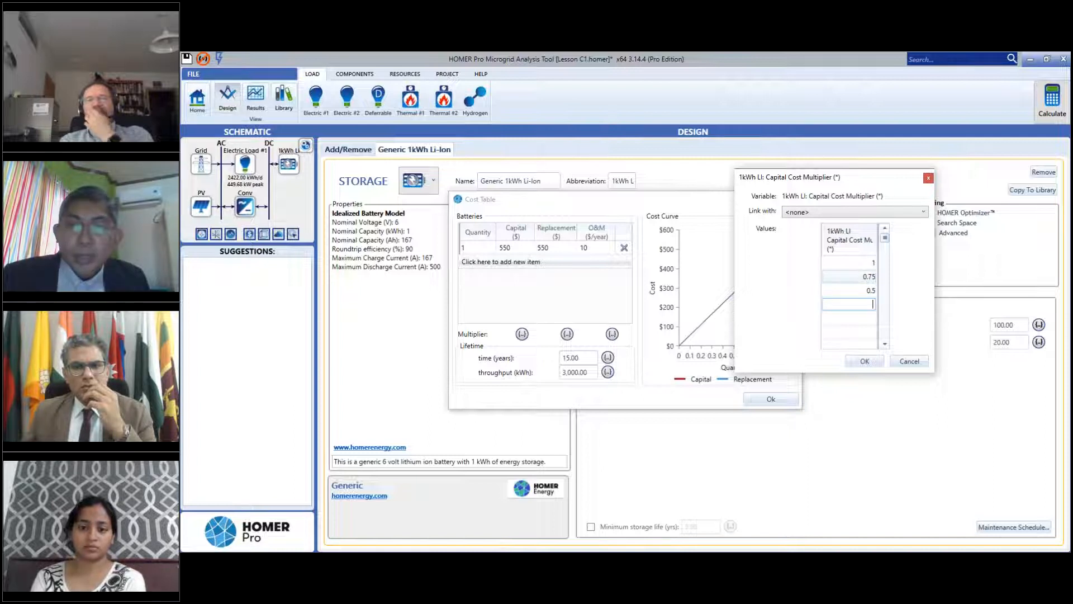
left_click(865, 361)
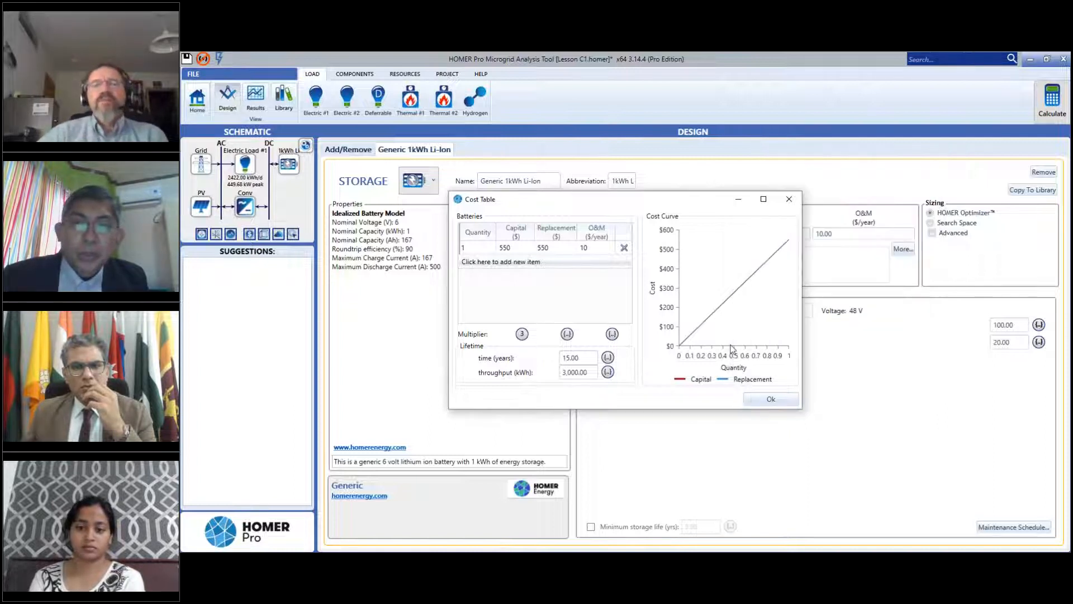
left_click(771, 399)
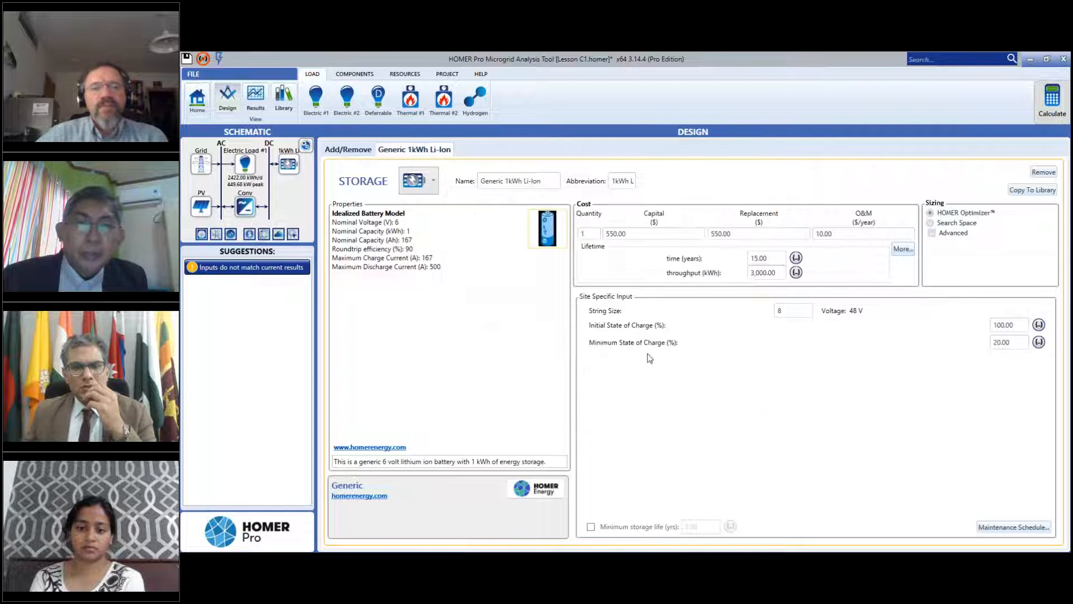
Calculate the model and compare the tabulated optimization results for the 0.5, 0.75 and 1.0 battery cost multiplier cases.
left_click(1053, 101)
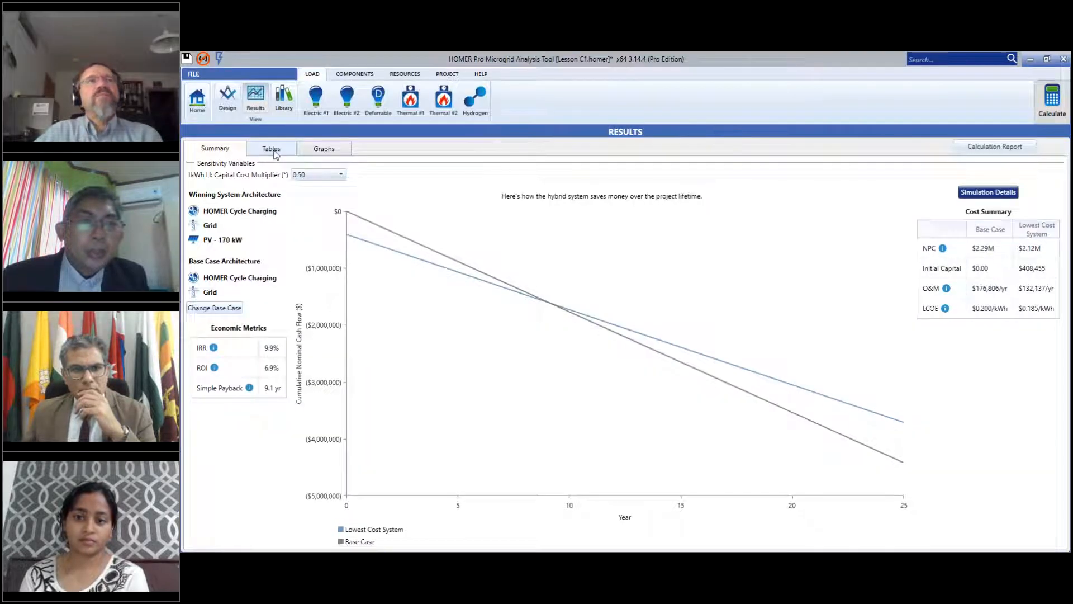
left_click(273, 150)
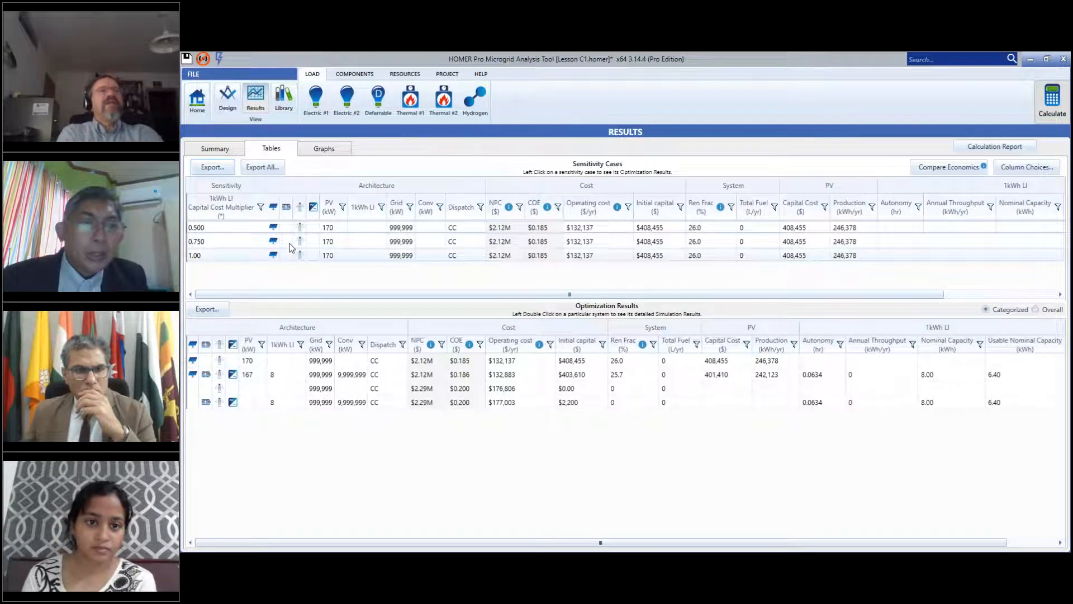
left_click(277, 228)
left_click(254, 258)
left_click(257, 228)
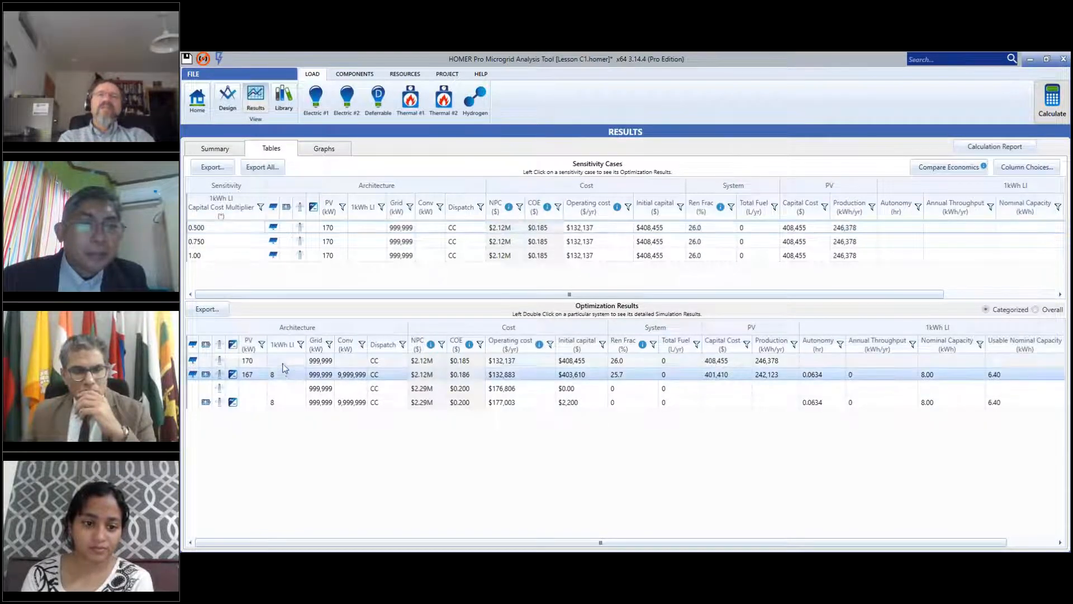
left_click(271, 362)
left_click(239, 239)
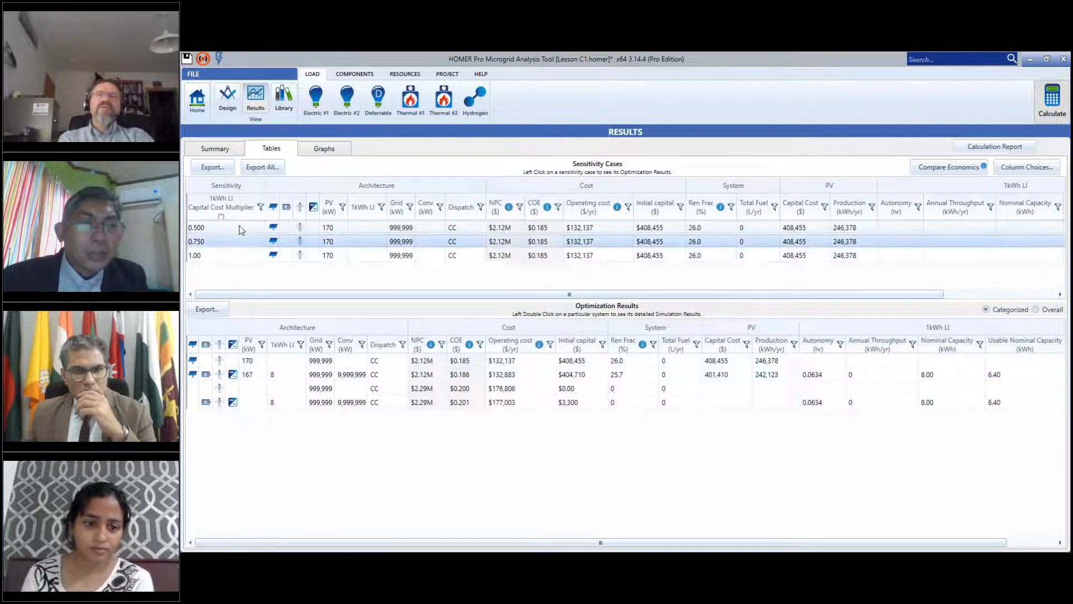
left_click(268, 227)
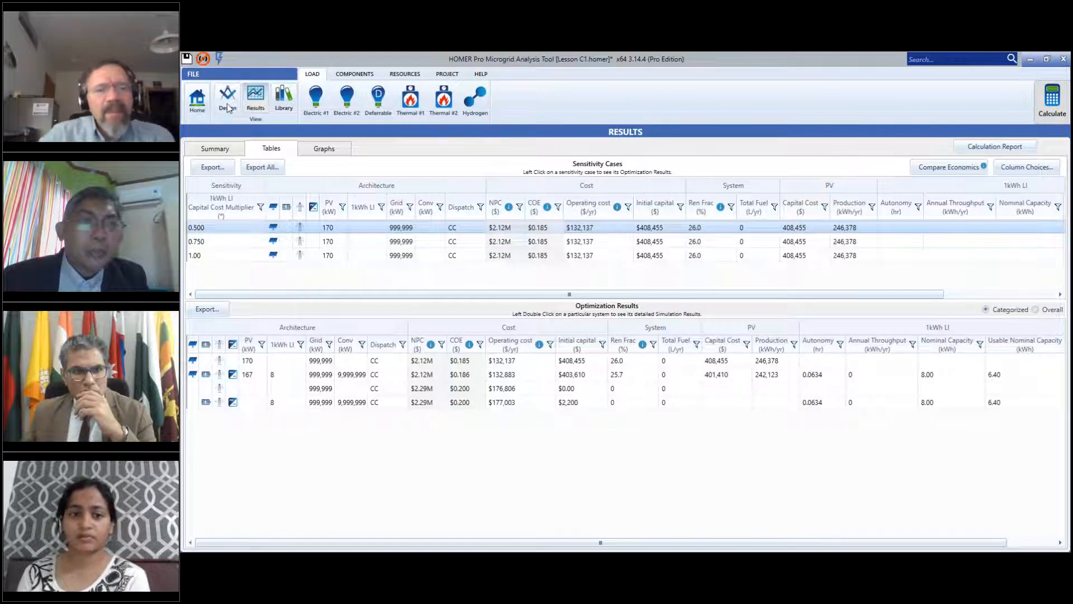
left_click(699, 229)
Return to the storage design and review the sensitivity values of the battery's capital cost multiplier in the cost table.
left_click(228, 98)
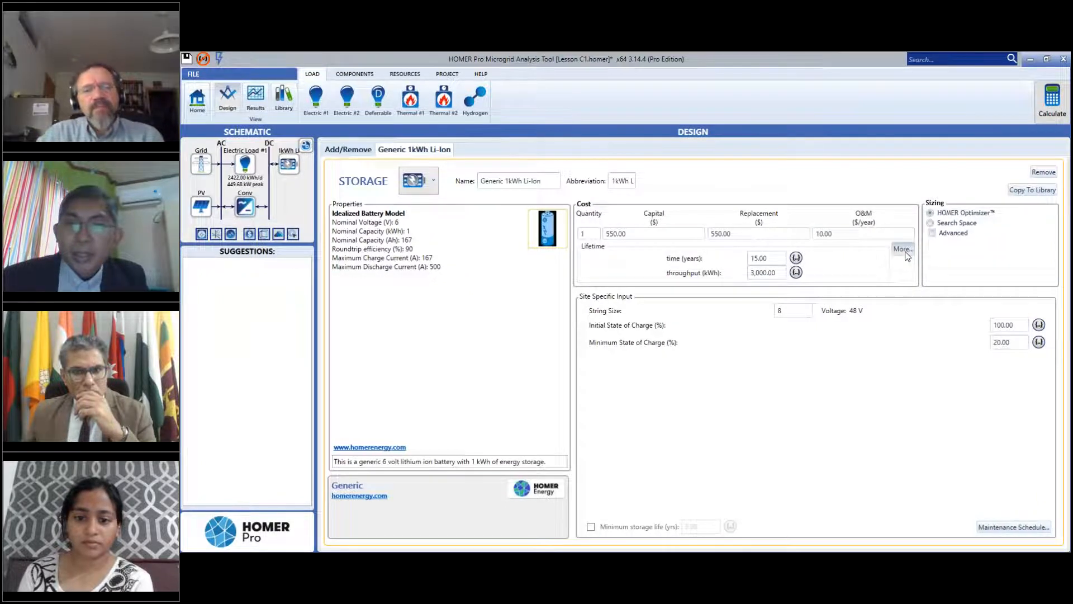
left_click(904, 250)
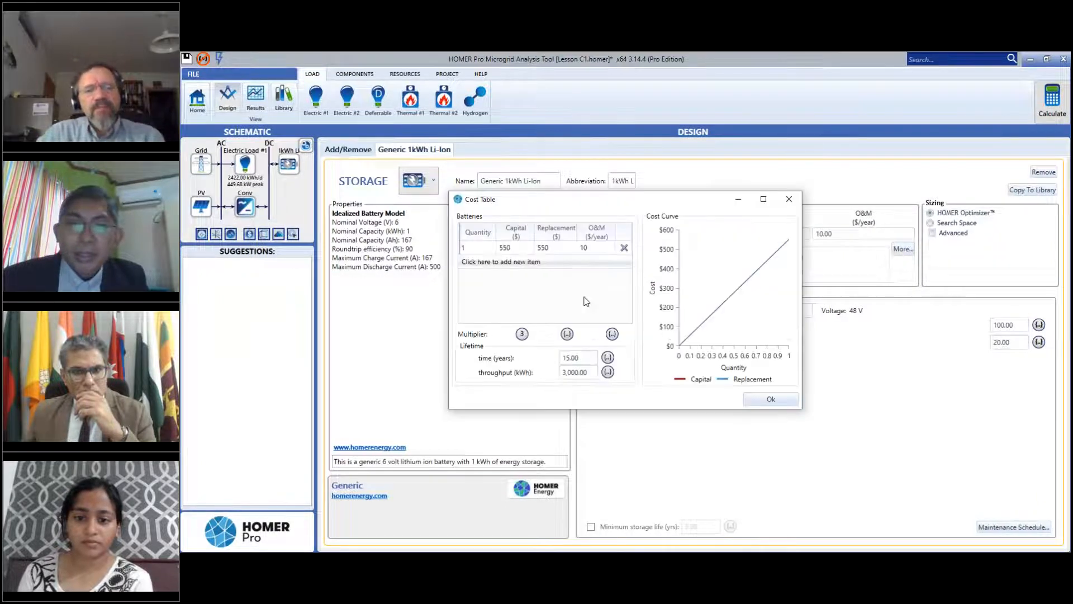
left_click(771, 399)
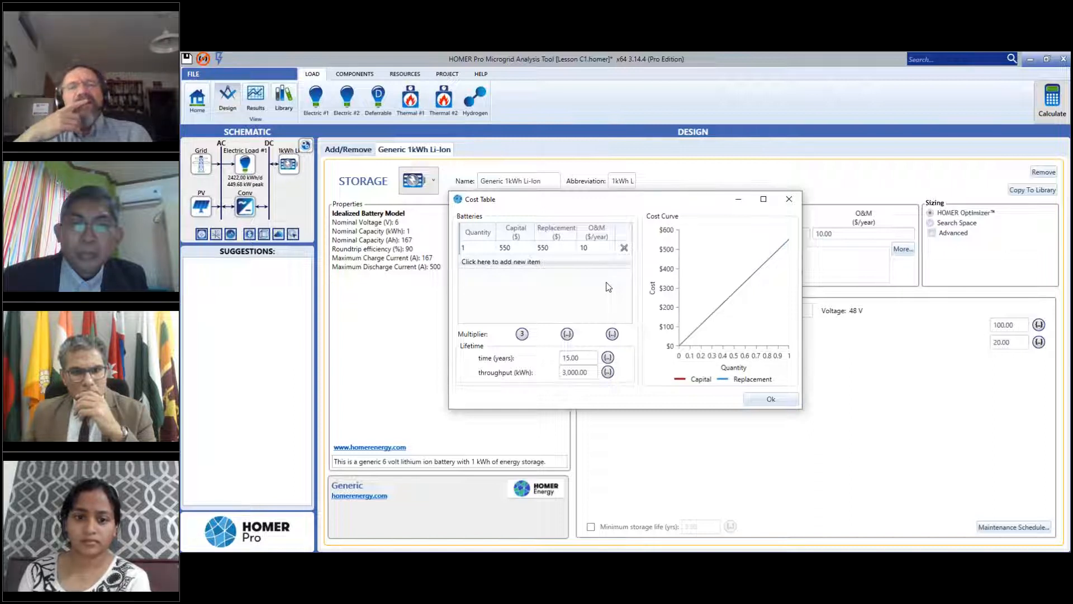
left_click(522, 334)
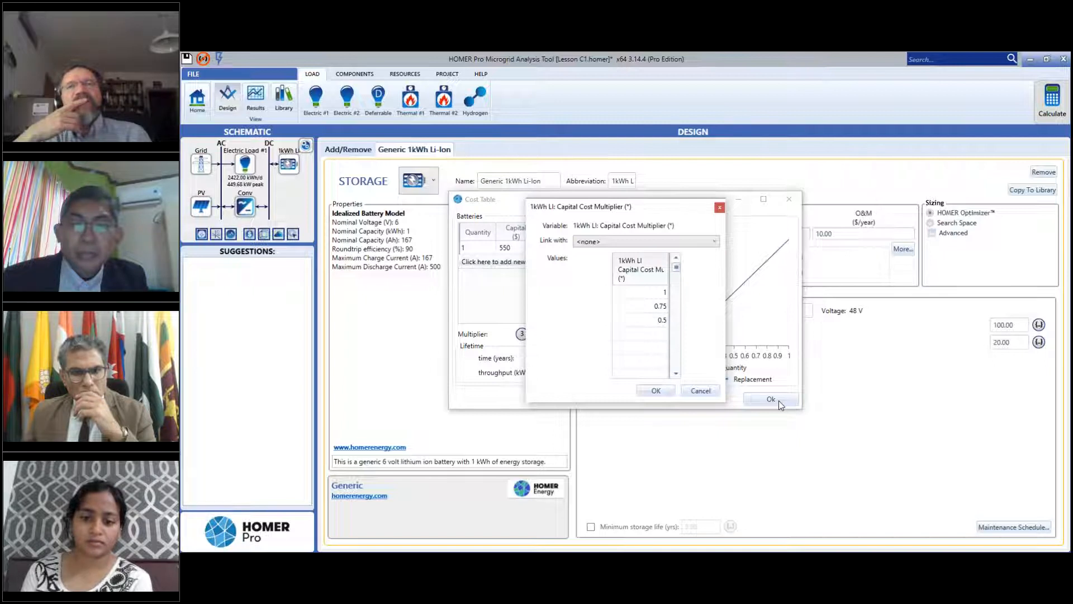
left_click(668, 393)
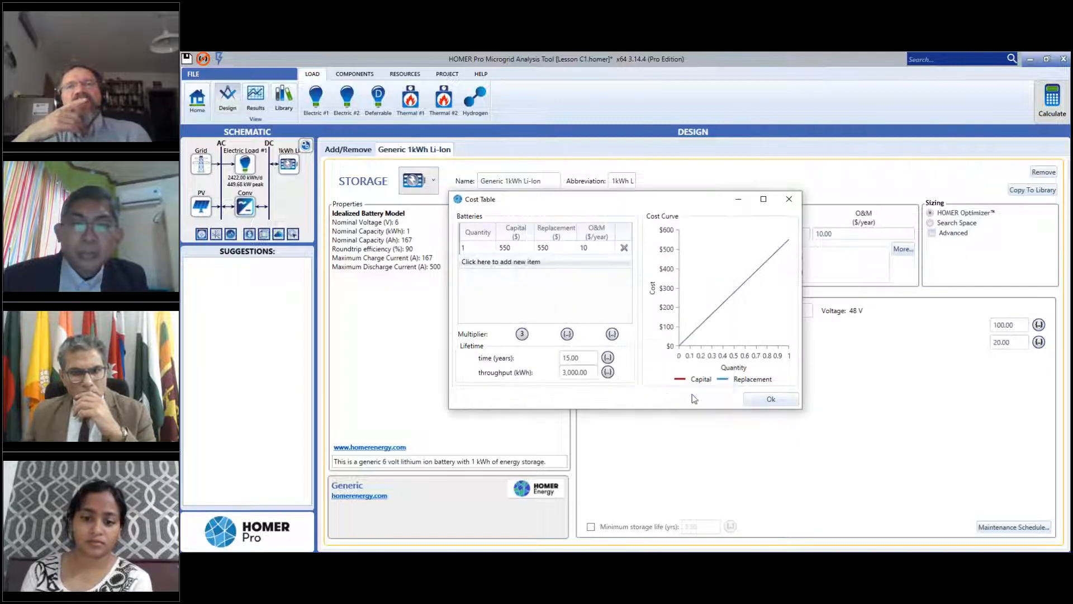
left_click(776, 399)
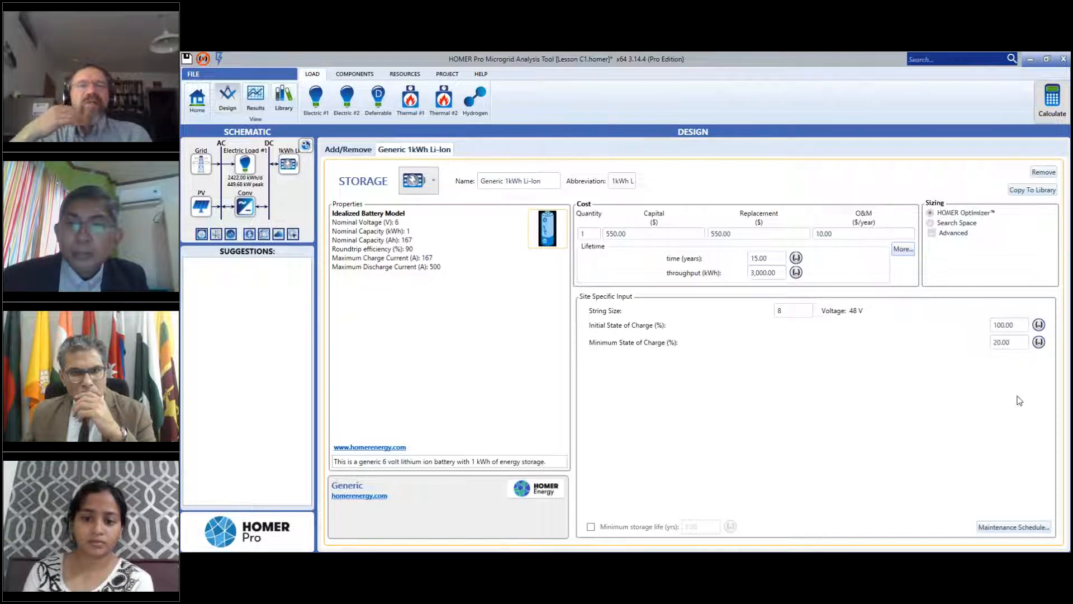
Add 0.1 as a further sensitivity value for the battery's capital cost multiplier, accept the cost table and recalculate the model.
left_click(903, 249)
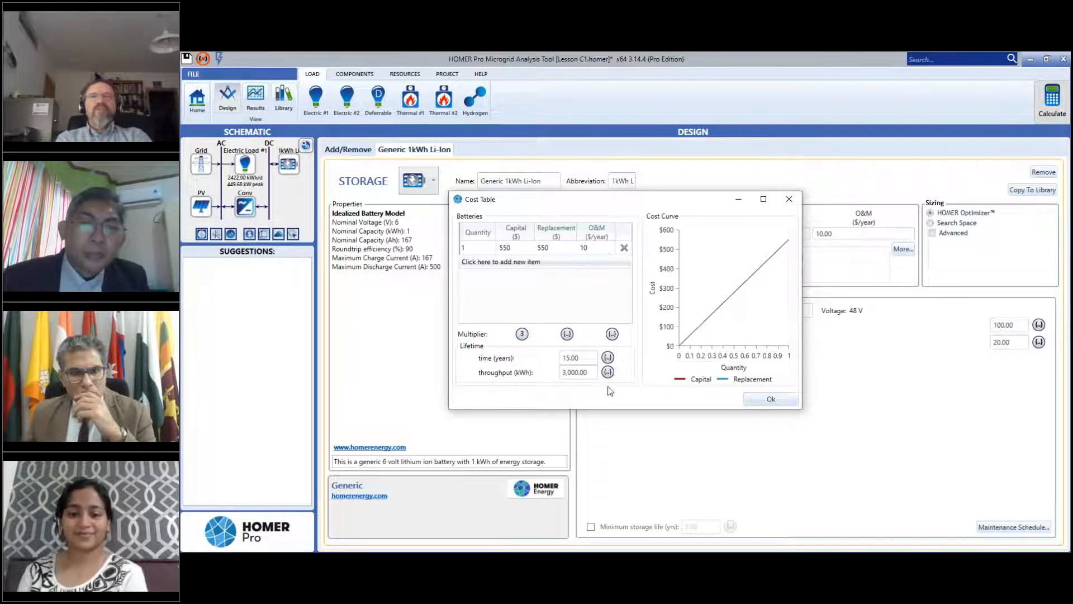
left_click(523, 335)
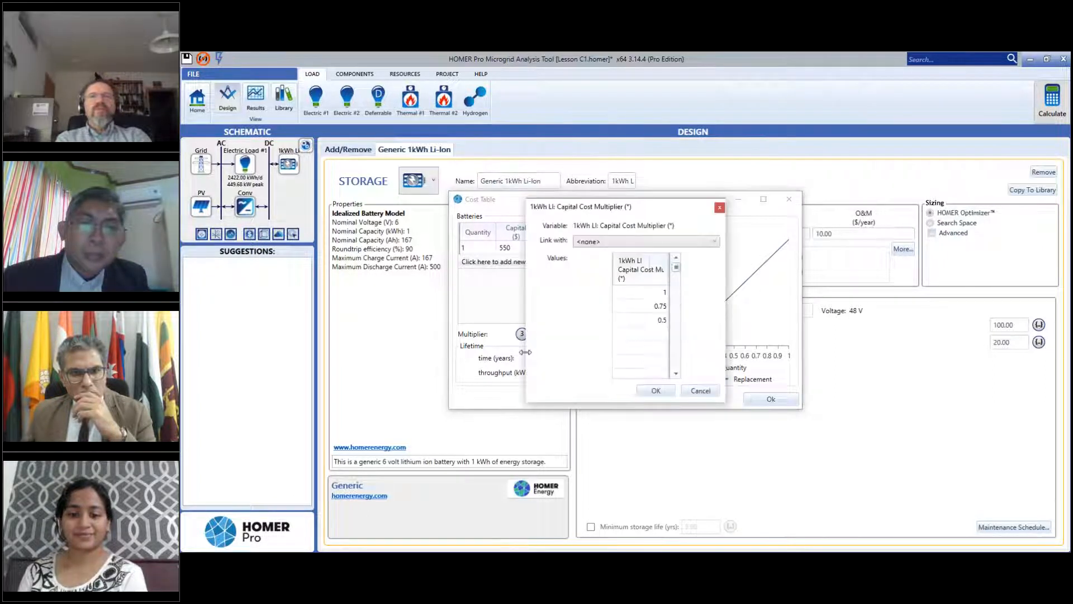
left_click(664, 334)
left_click(664, 333)
type(".1")
key("Return")
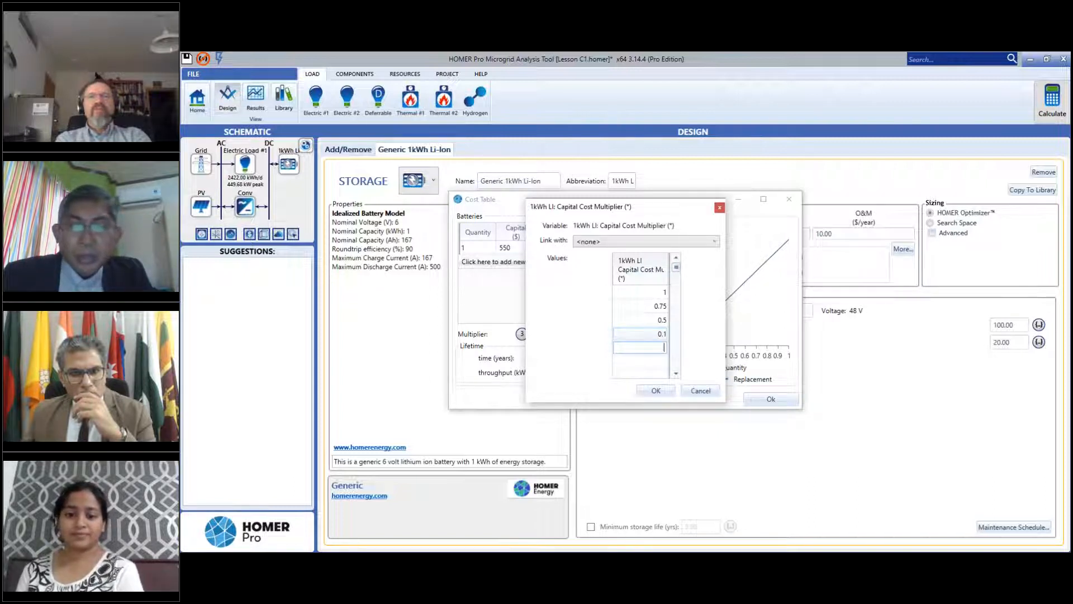
left_click(656, 391)
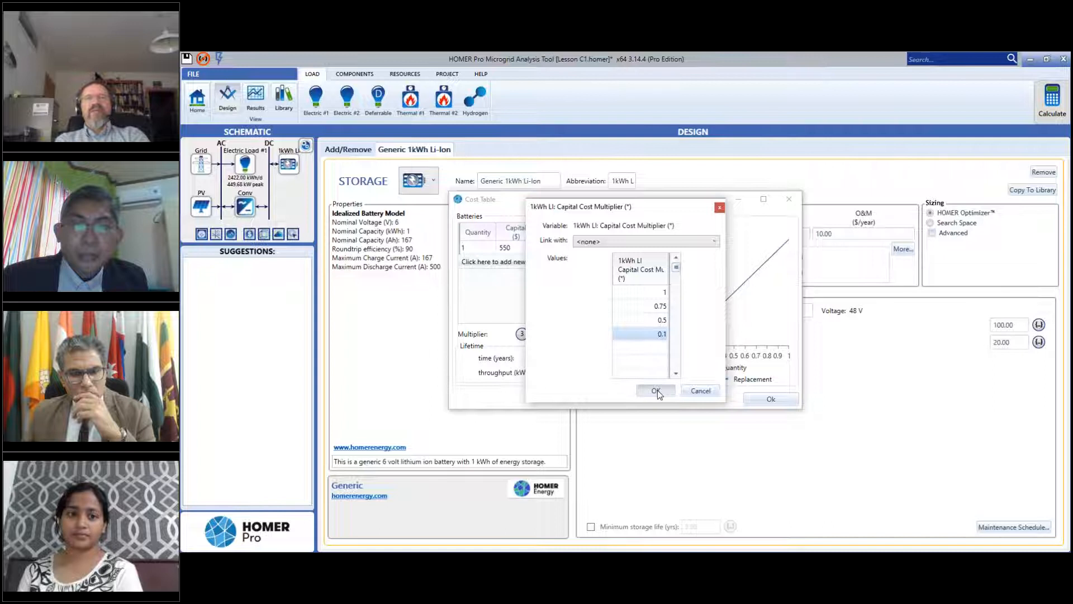
left_click(769, 399)
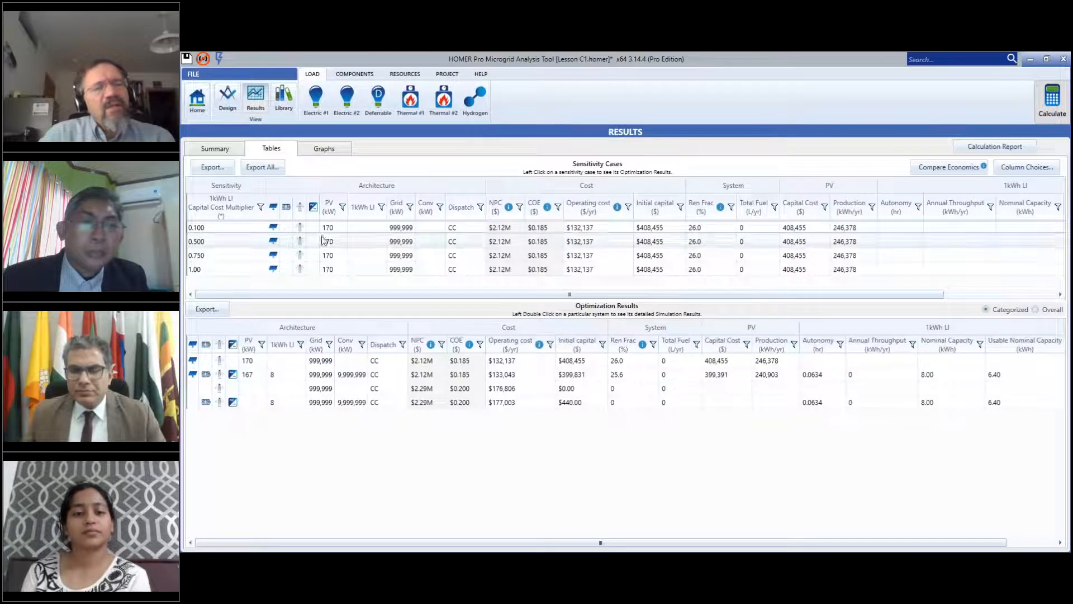
Examine the optimization results for the 0.1 battery cost multiplier case, comparing the PV-grid system with the PV-grid-battery system.
left_click(229, 227)
left_click(249, 362)
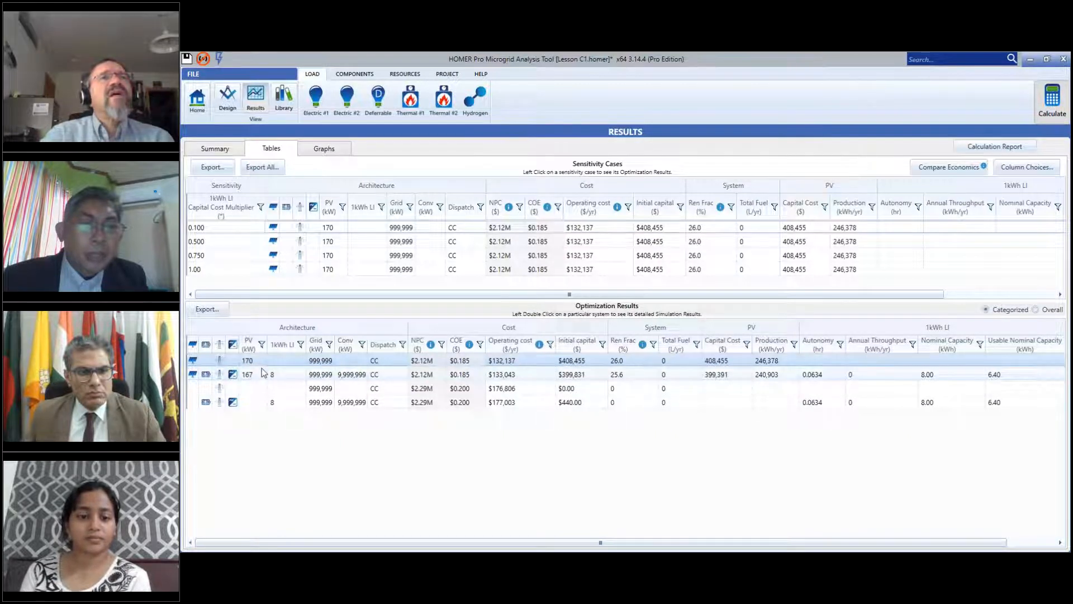
left_click(242, 376)
left_click(247, 362)
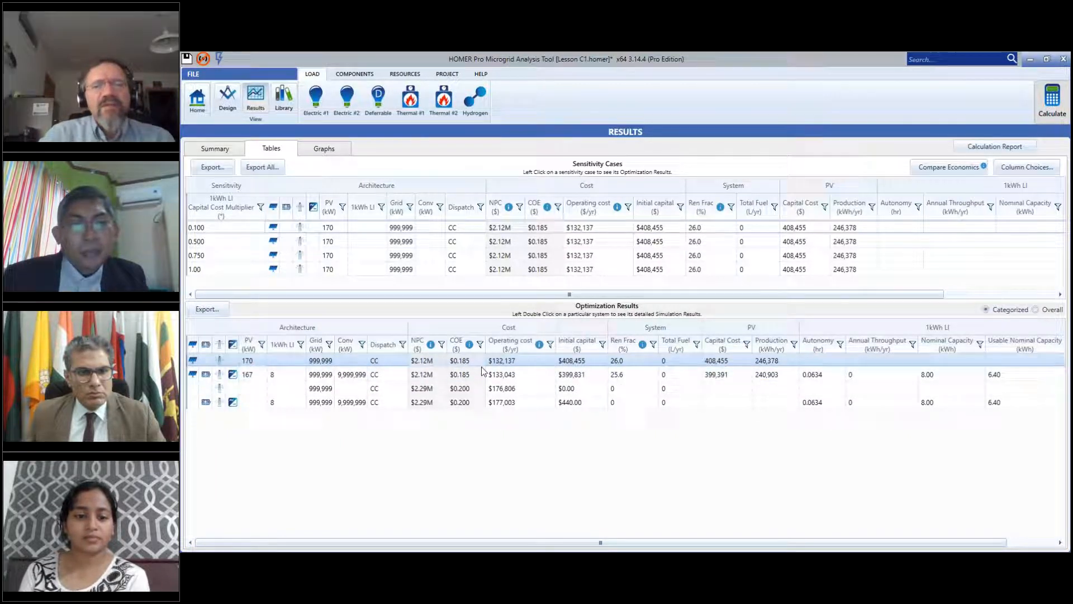
left_click(245, 227)
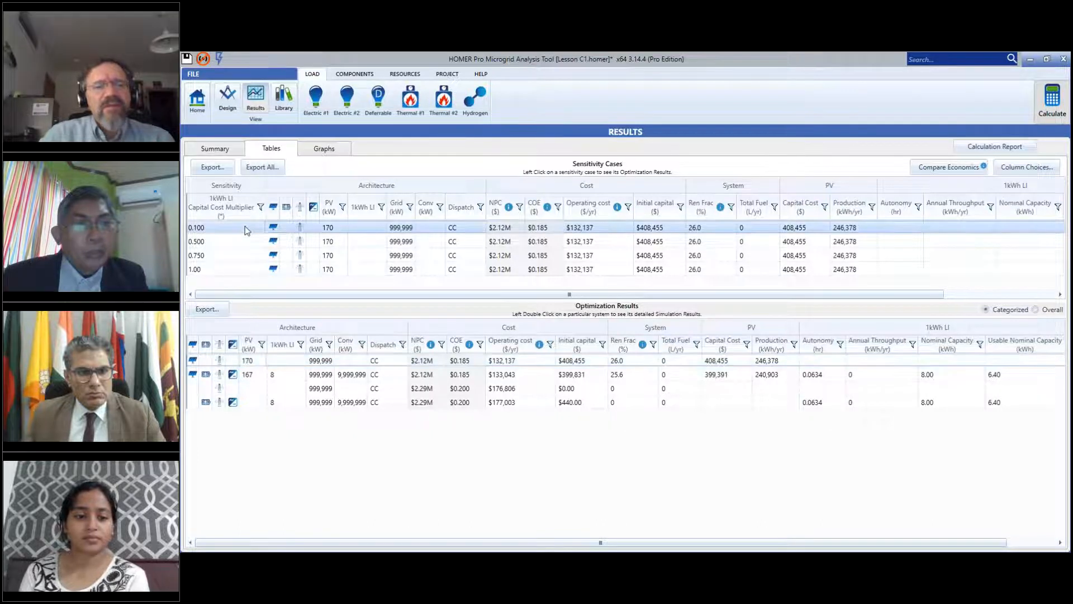
left_click(259, 376)
key("Up")
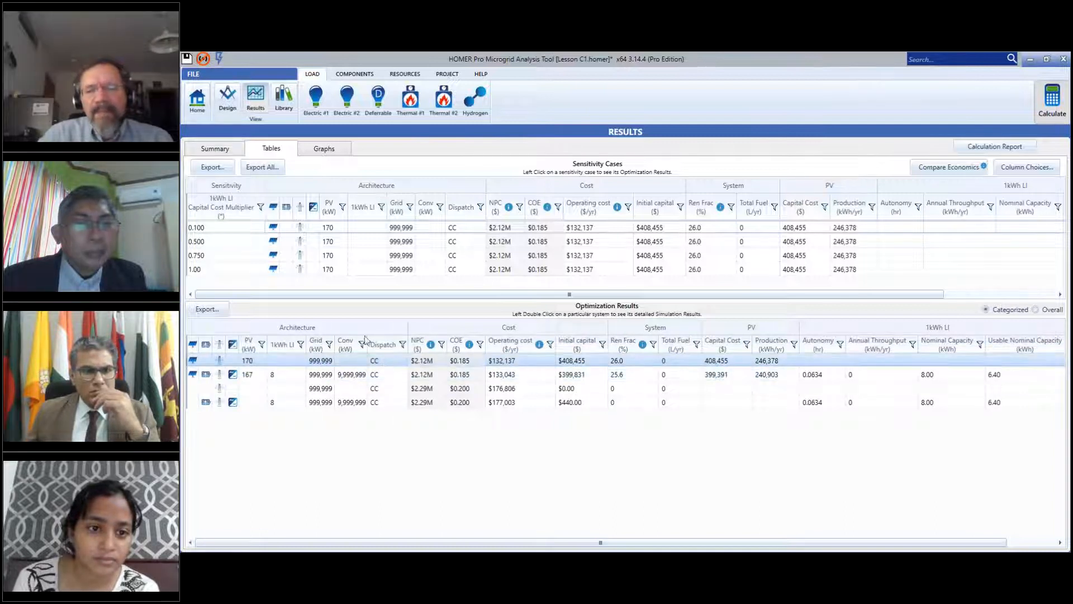
Review the grid component's rate definition, demand rates, reliability and purchase parameters in the design.
left_click(196, 106)
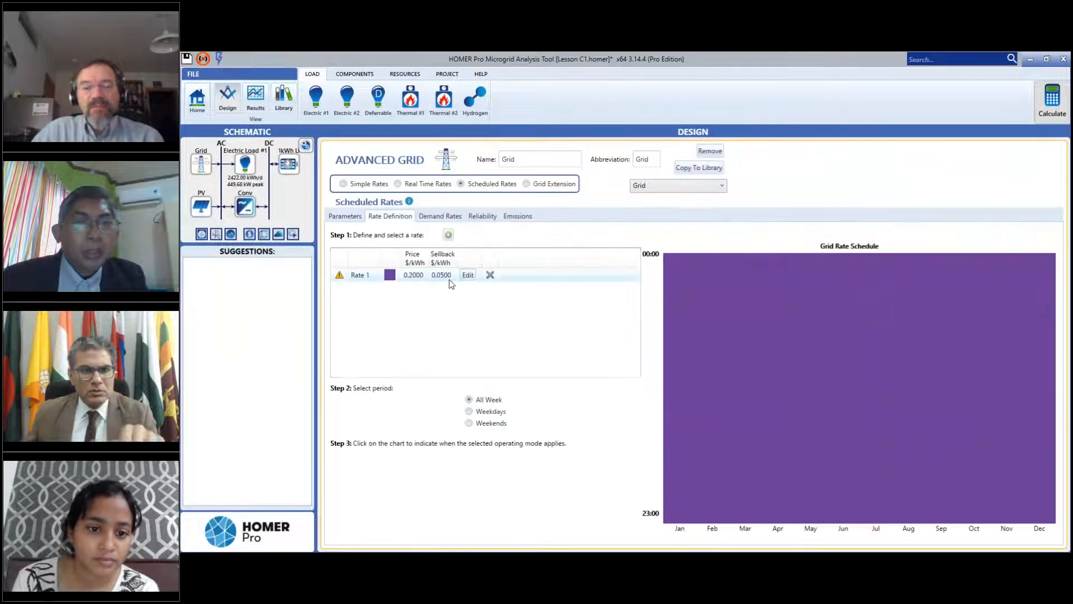
left_click(440, 218)
left_click(345, 217)
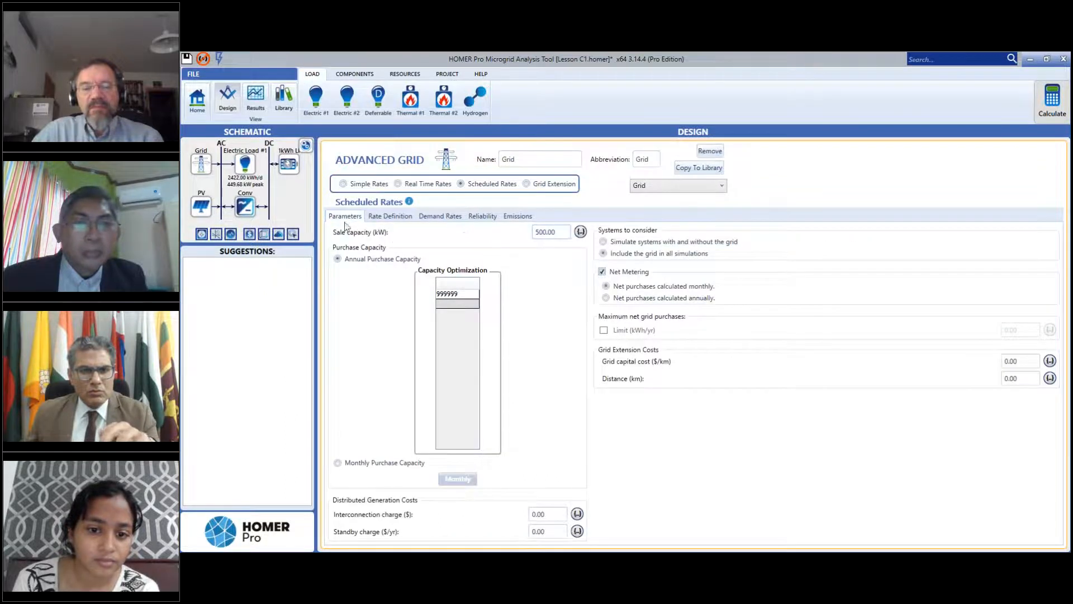
left_click(385, 216)
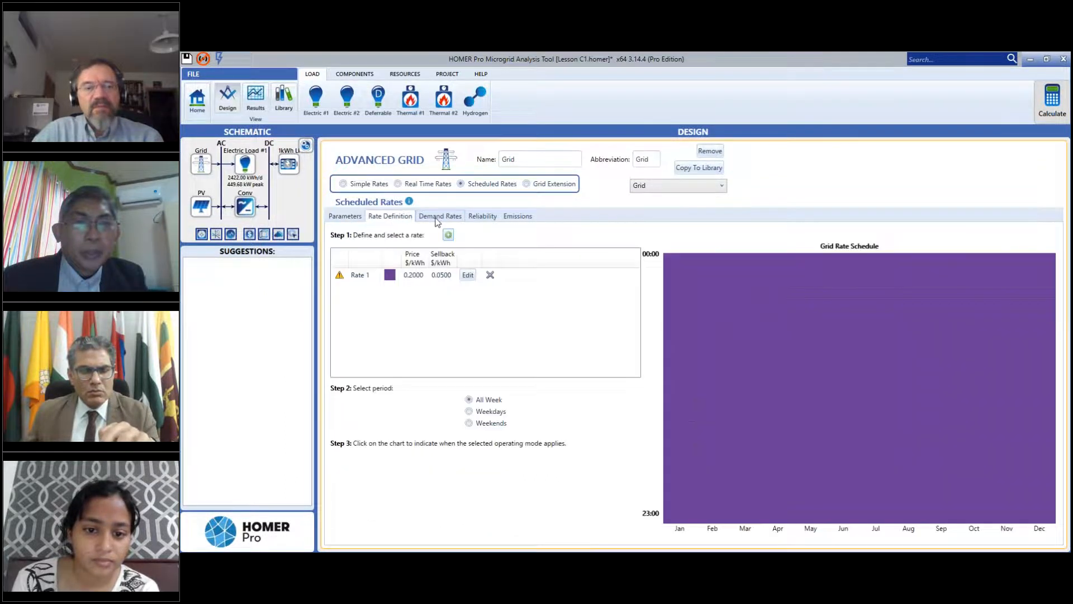
left_click(436, 218)
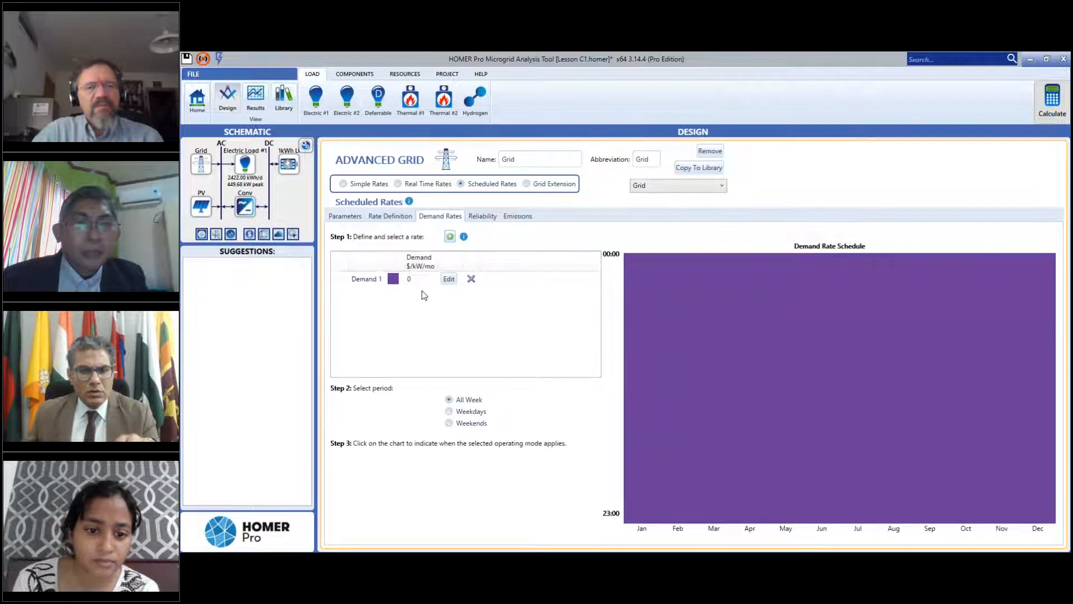
left_click(482, 217)
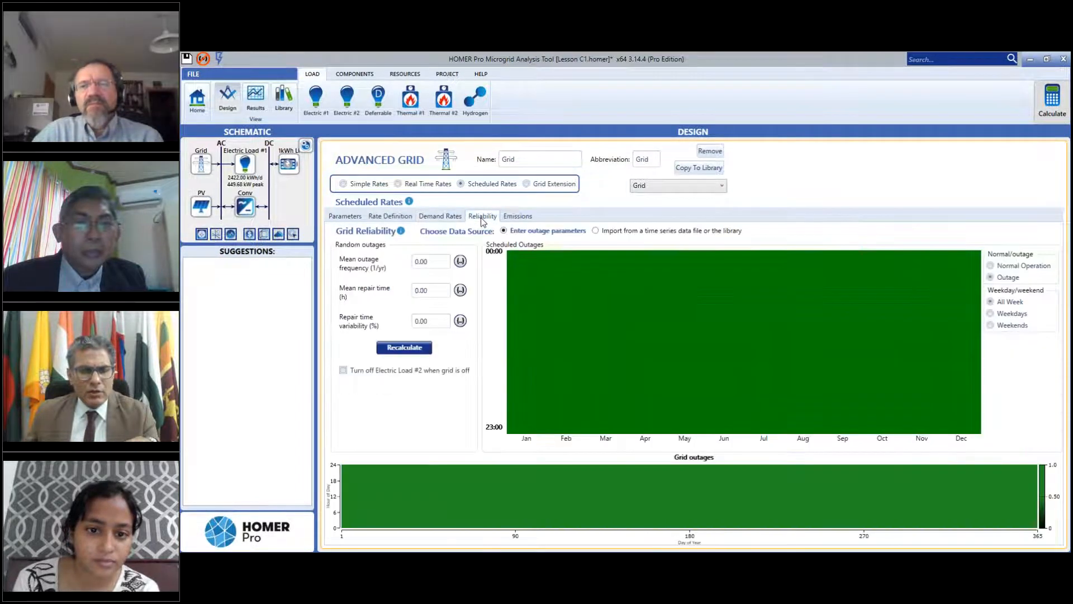
left_click(342, 218)
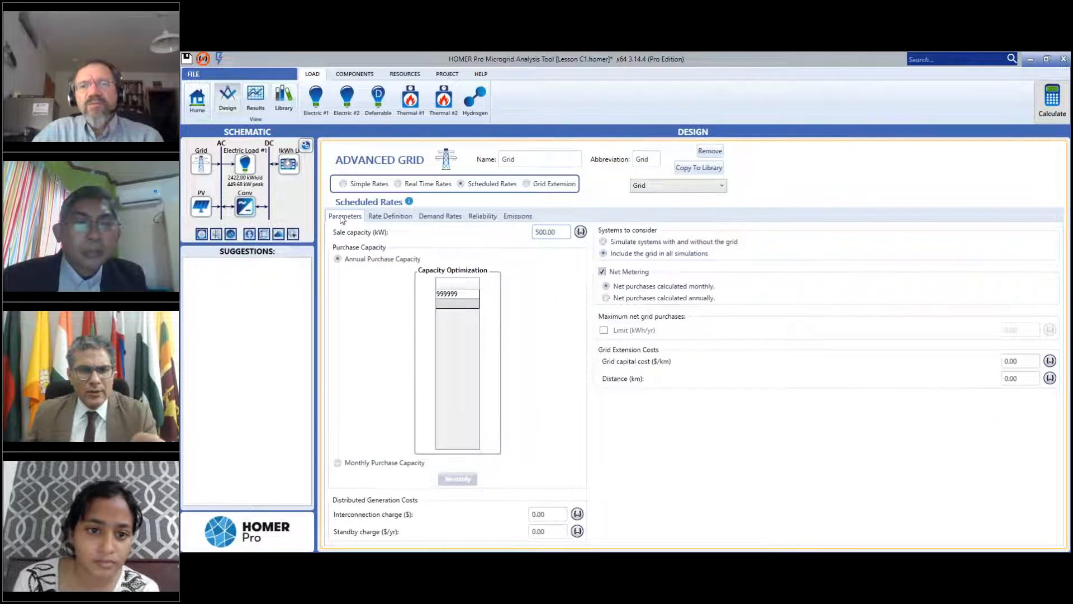
Switch on the Advanced sizing option for the Generic 1kWh Li-Ion storage.
left_click(245, 167)
left_click(288, 163)
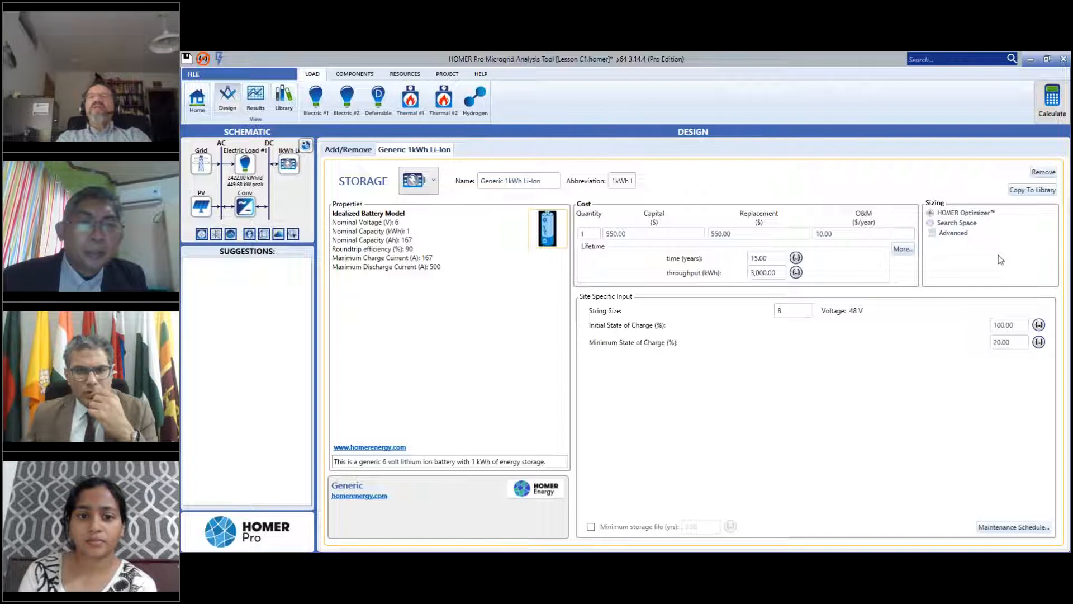
left_click(956, 234)
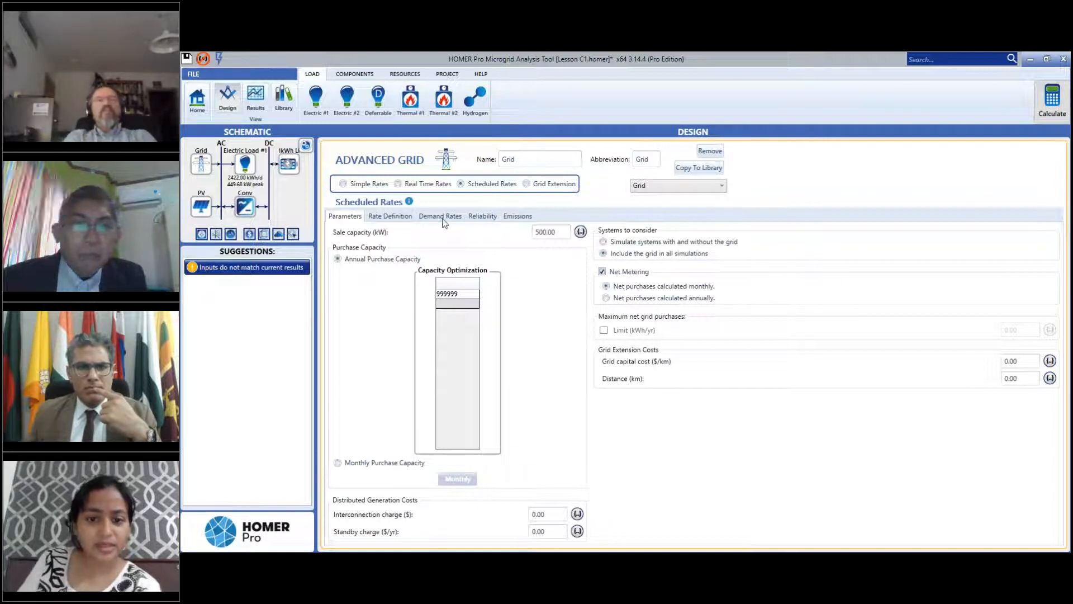
Check the prices and control parameters of Rate 1 in the grid's rate definition and accept them.
left_click(390, 216)
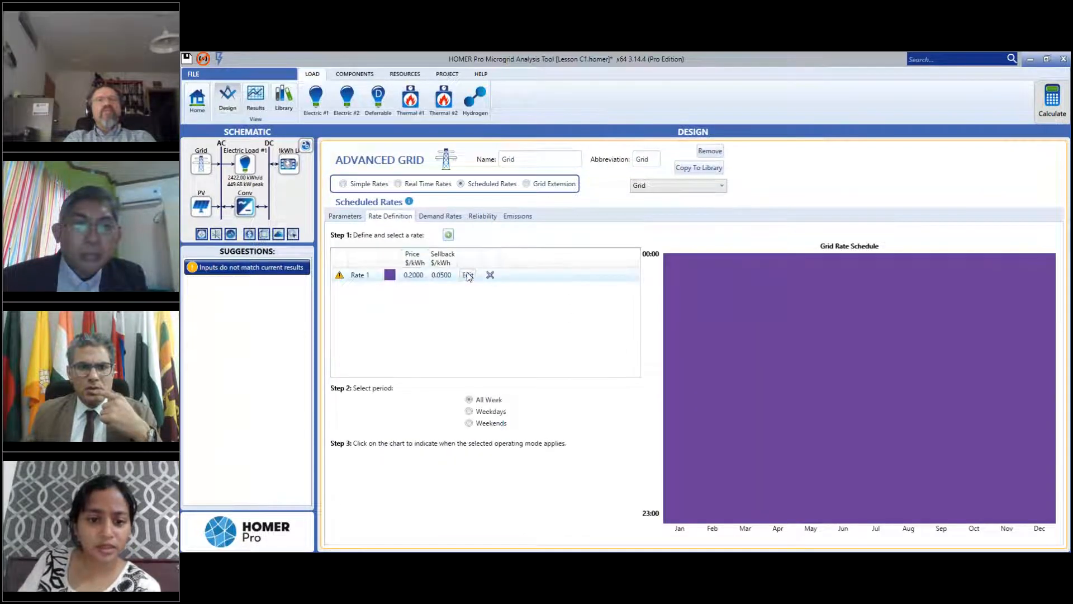
left_click(468, 275)
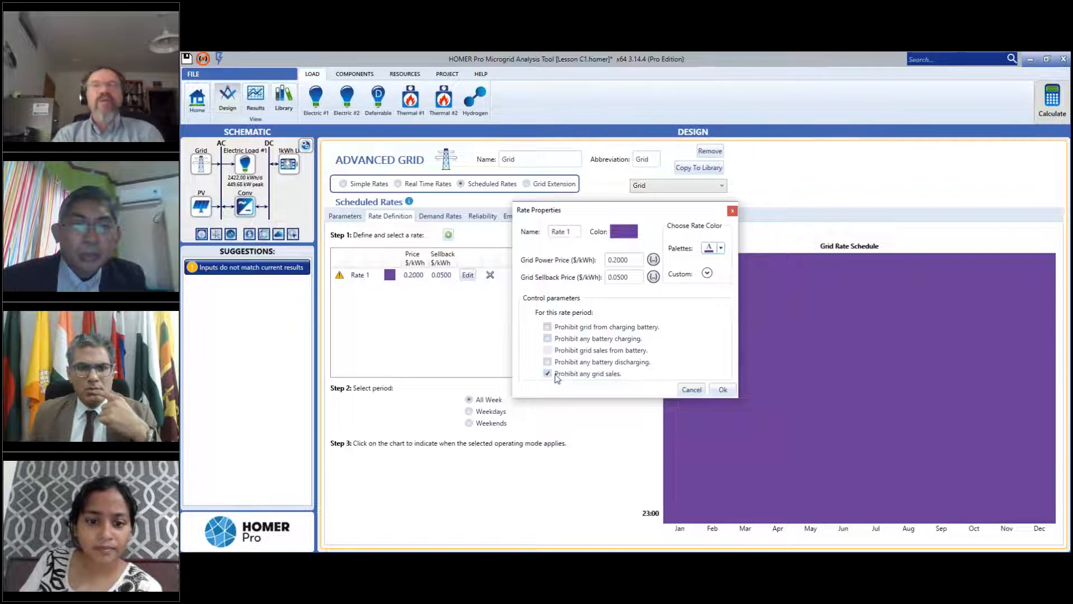
left_click(723, 389)
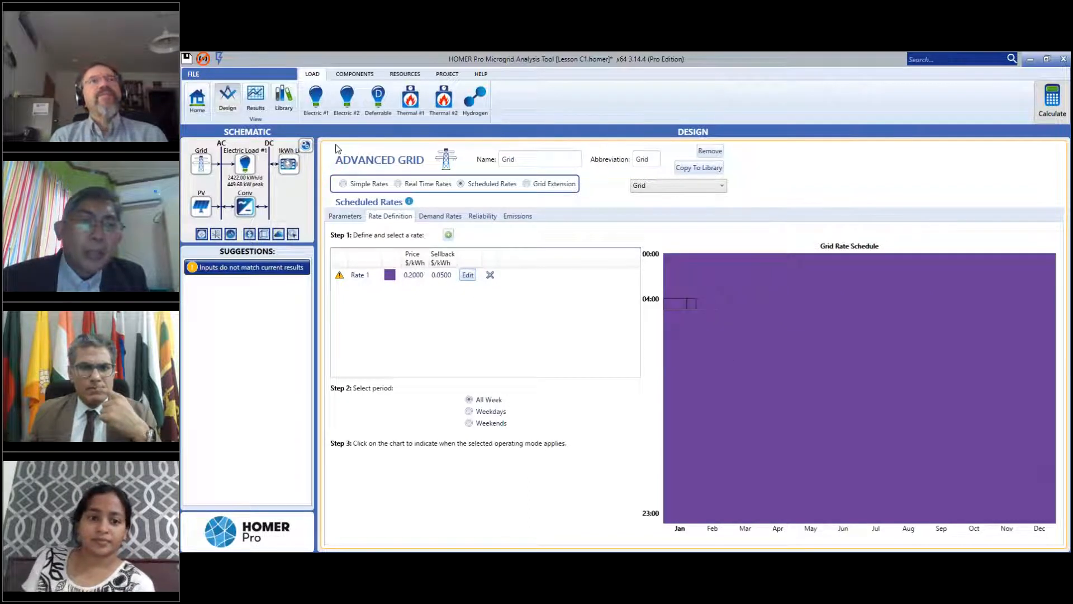
Add 4 % as a second sensitivity value for the nominal discount rate in the project economics and recalculate the model.
left_click(350, 75)
left_click(447, 74)
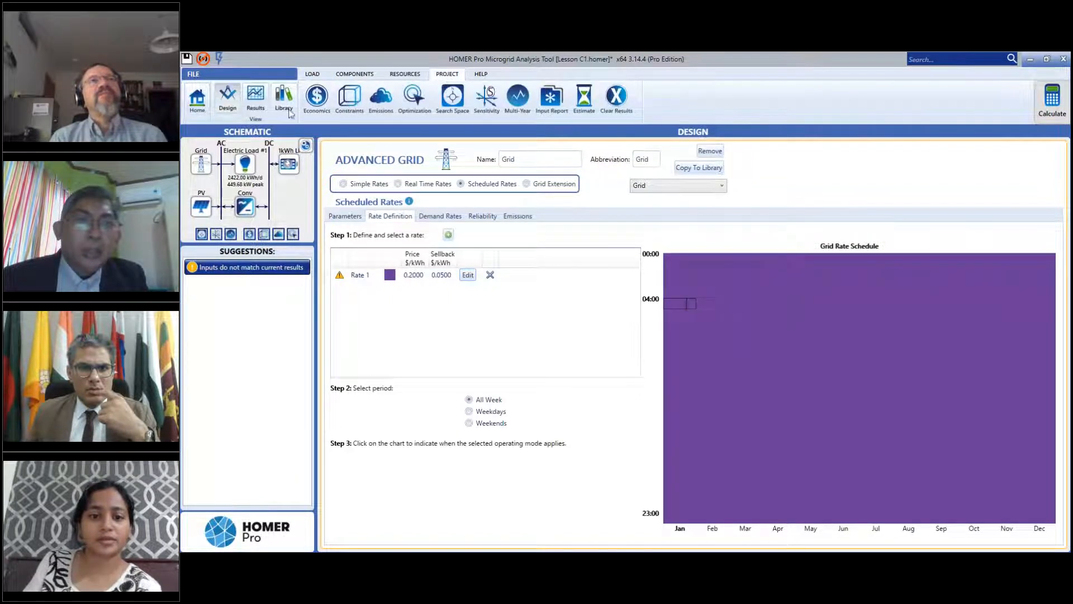
left_click(317, 100)
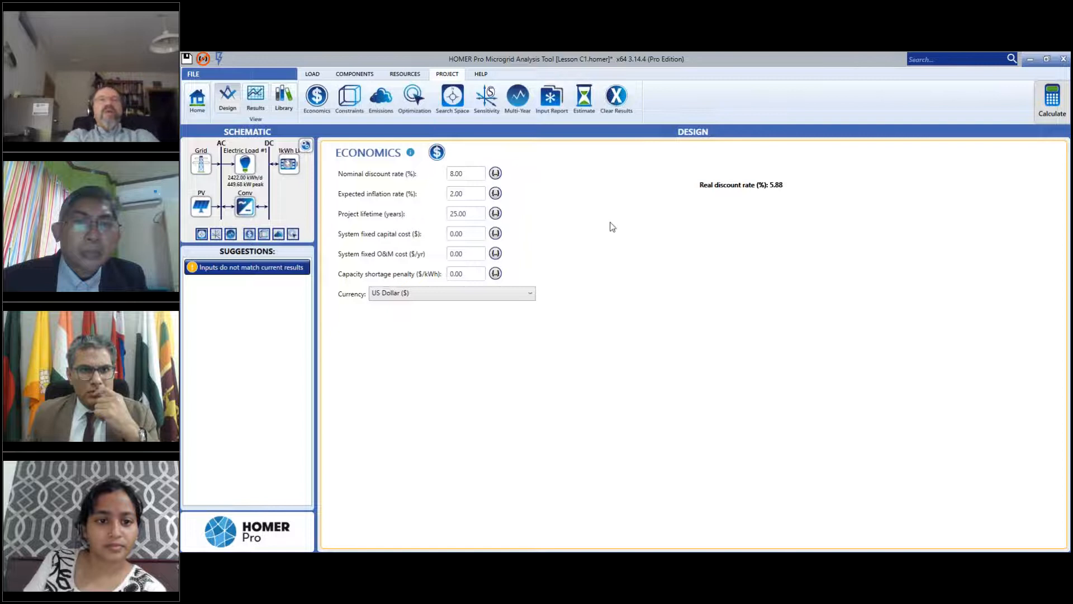
left_click(495, 174)
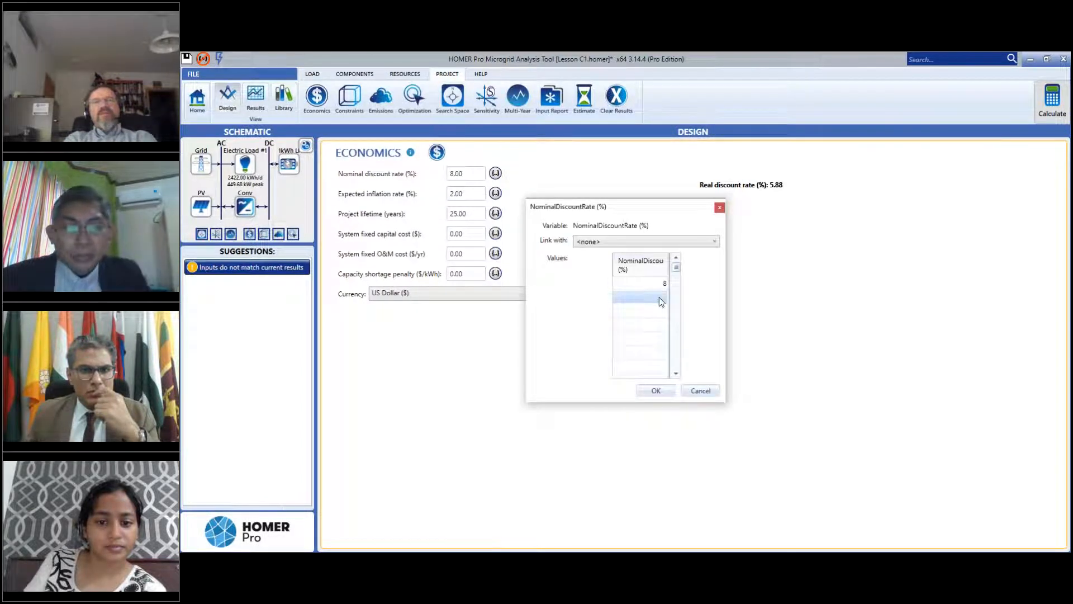
type("4")
left_click(655, 311)
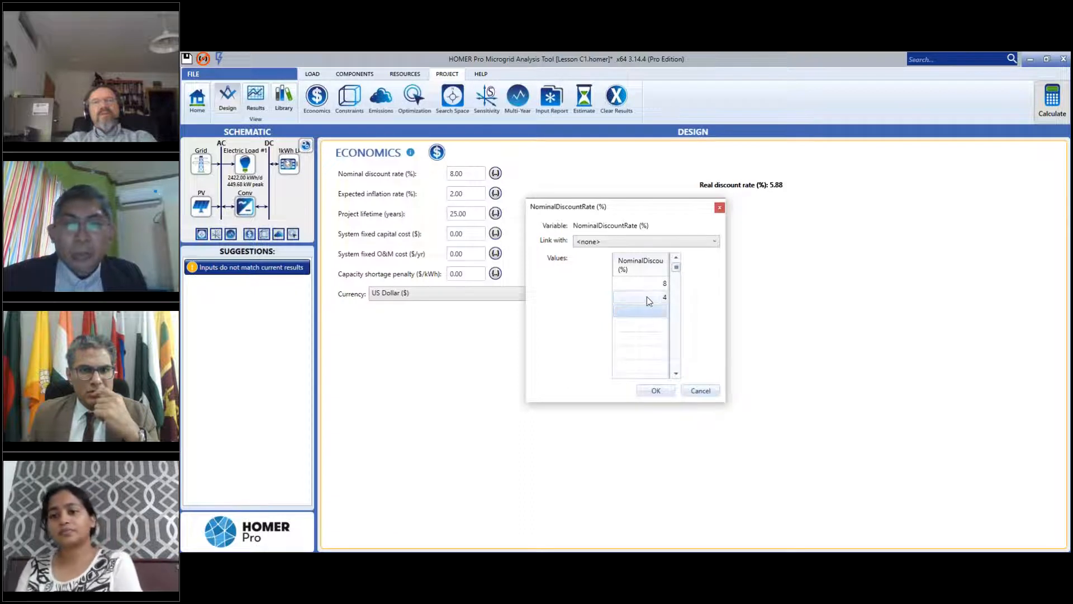
left_click(656, 390)
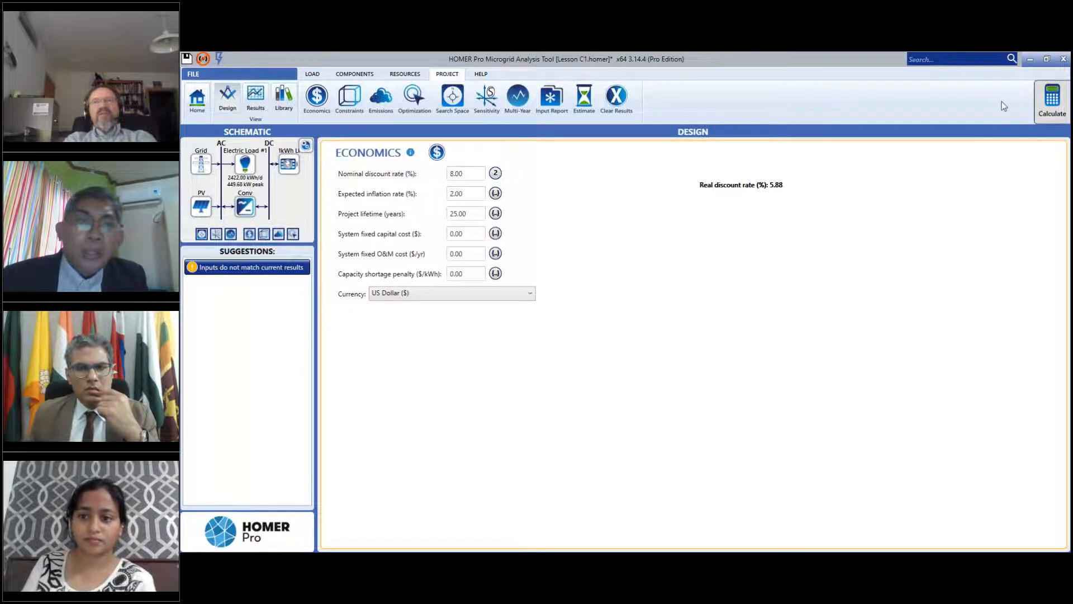
left_click(1049, 106)
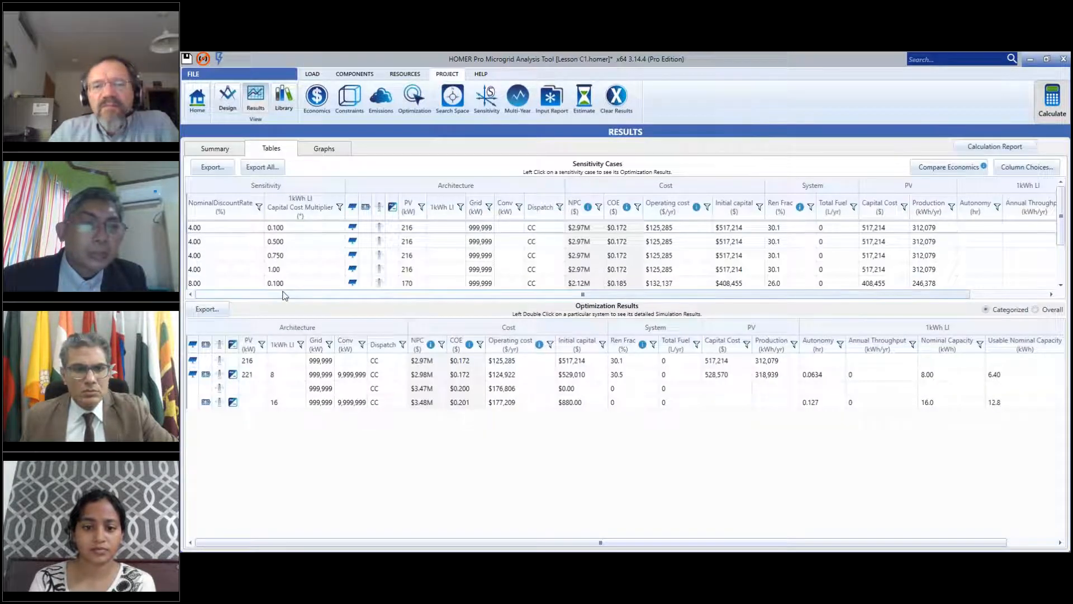
Compare the PV-grid and PV-grid-battery systems for the 4 % discount rate and 0.1 battery capital cost multiplier case.
left_click(296, 233)
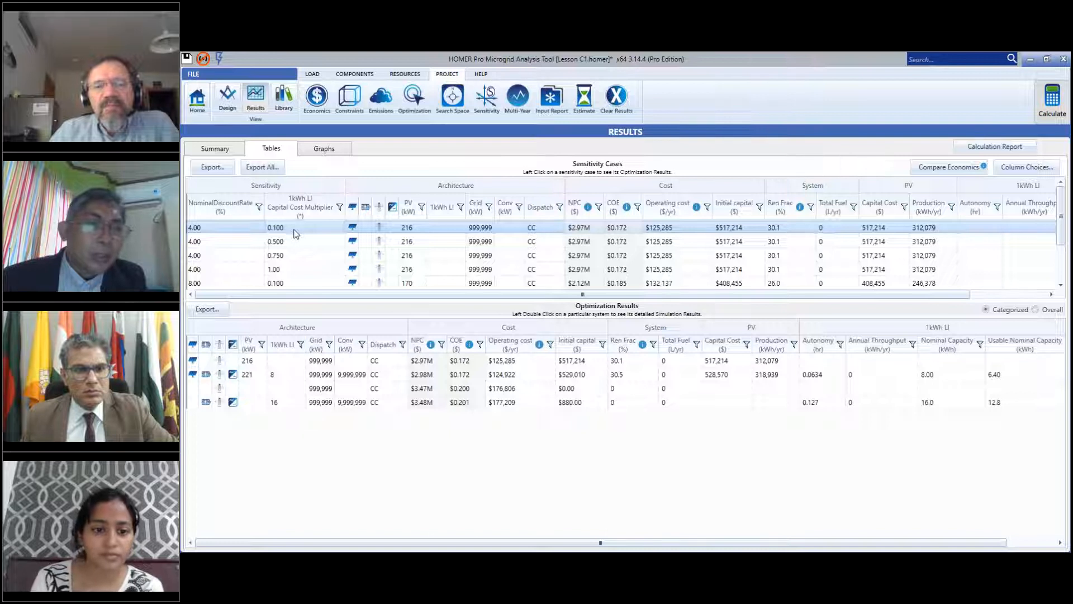
left_click(287, 362)
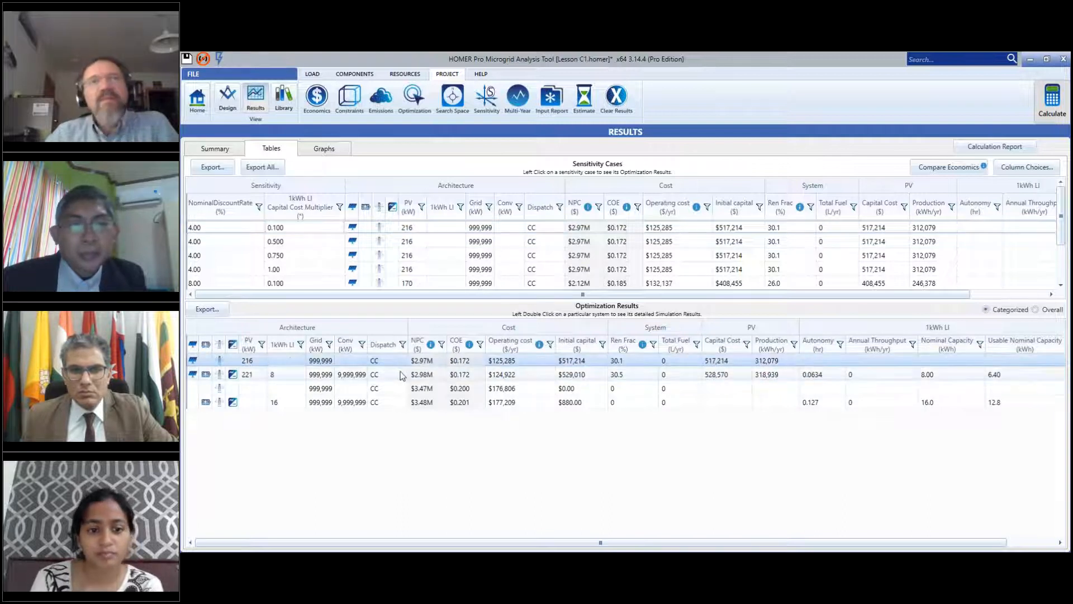
left_click(358, 375)
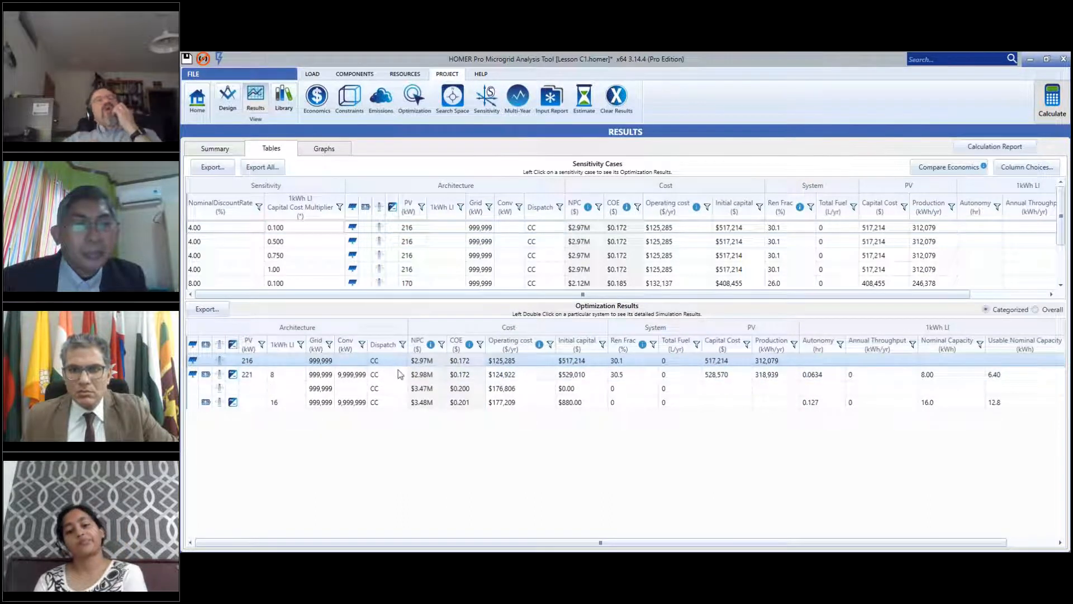
left_click(402, 361)
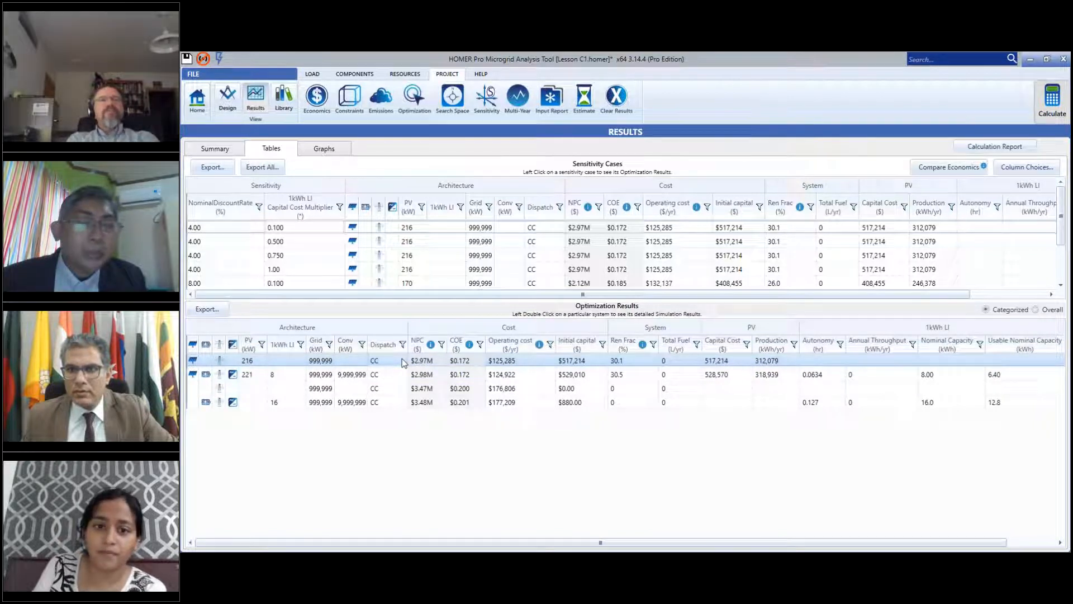
left_click(398, 370)
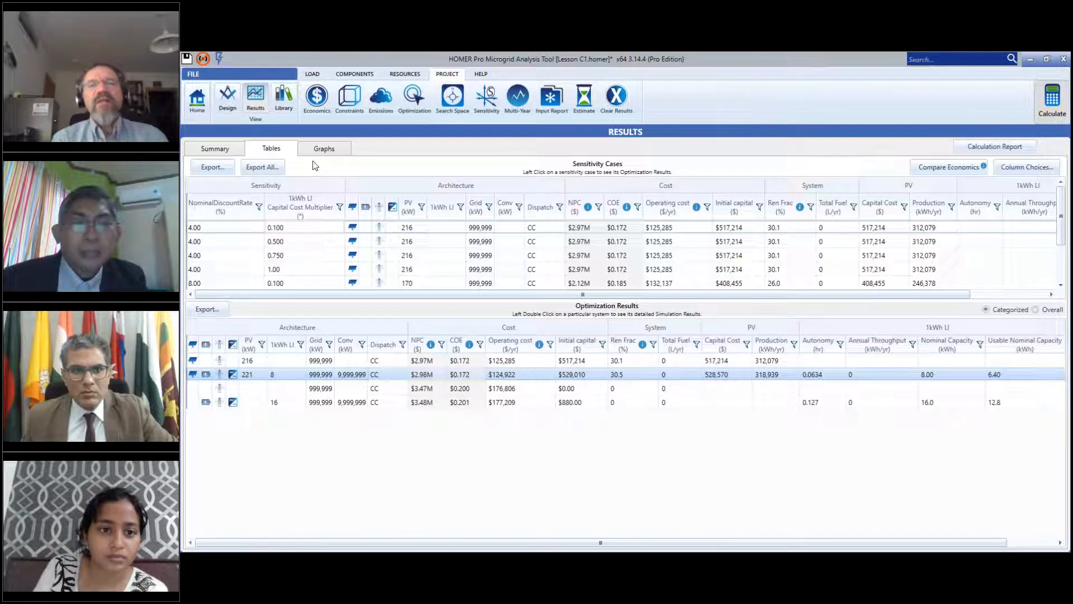
Open the Lesson C4 project file, discarding the unsaved changes to Lesson C1.
left_click(204, 75)
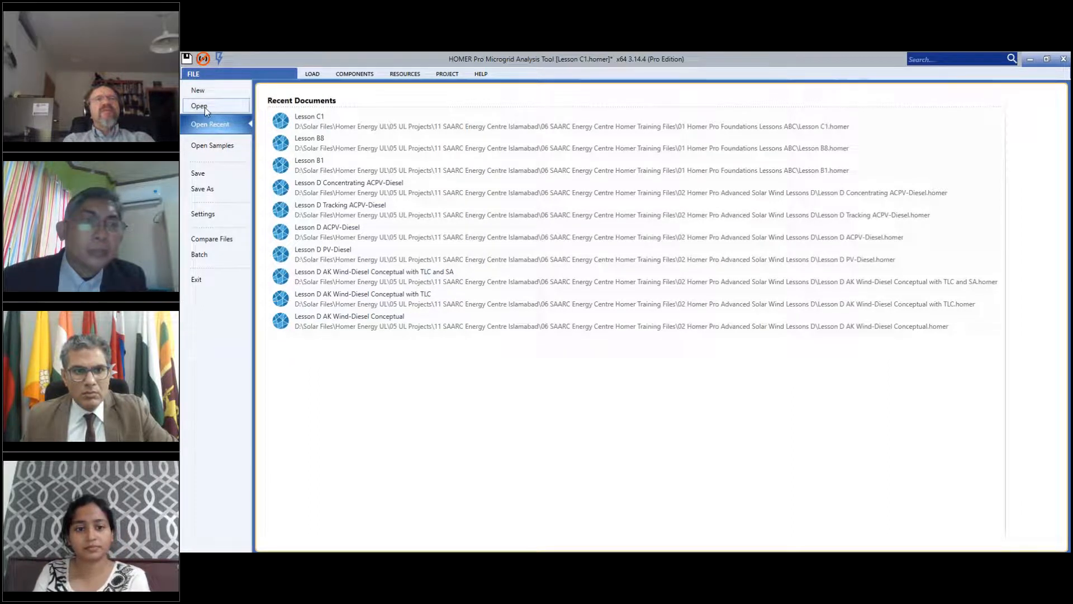
left_click(205, 107)
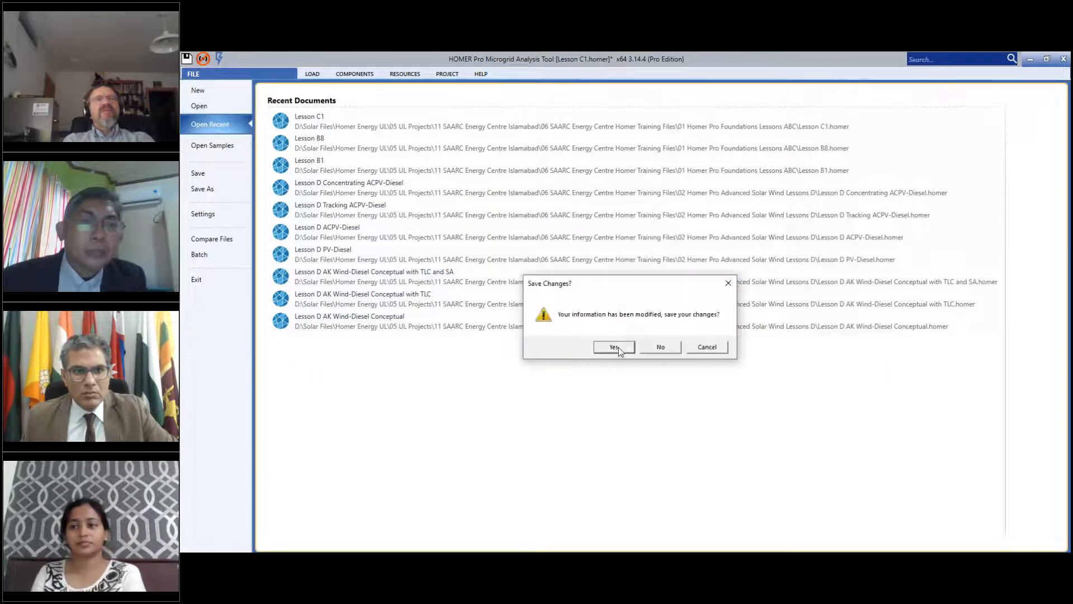
left_click(660, 348)
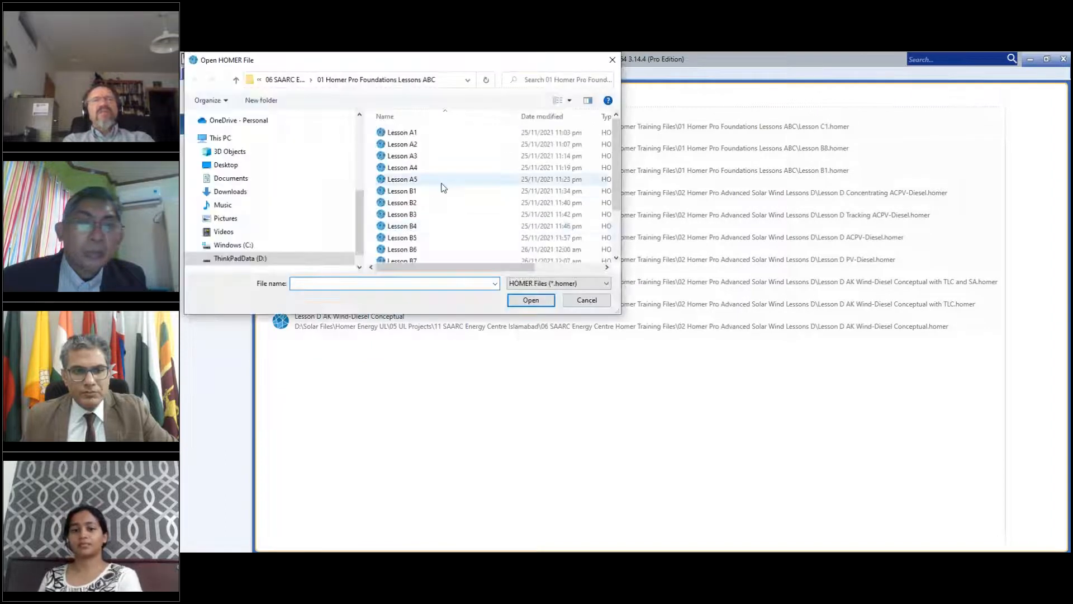
scroll(447, 215, "down", 2)
left_click(442, 256)
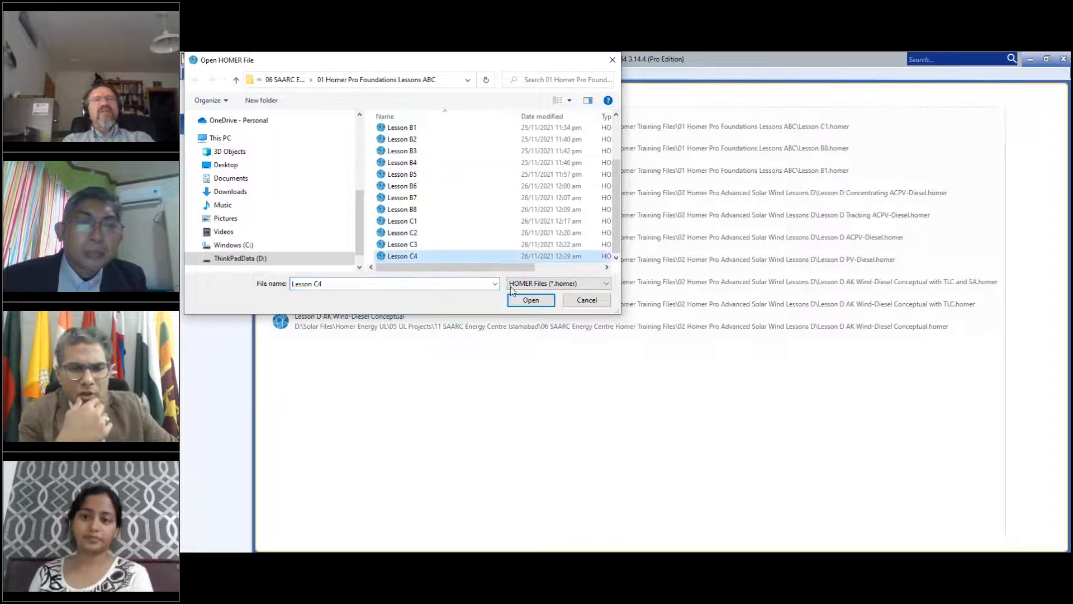
left_click(530, 300)
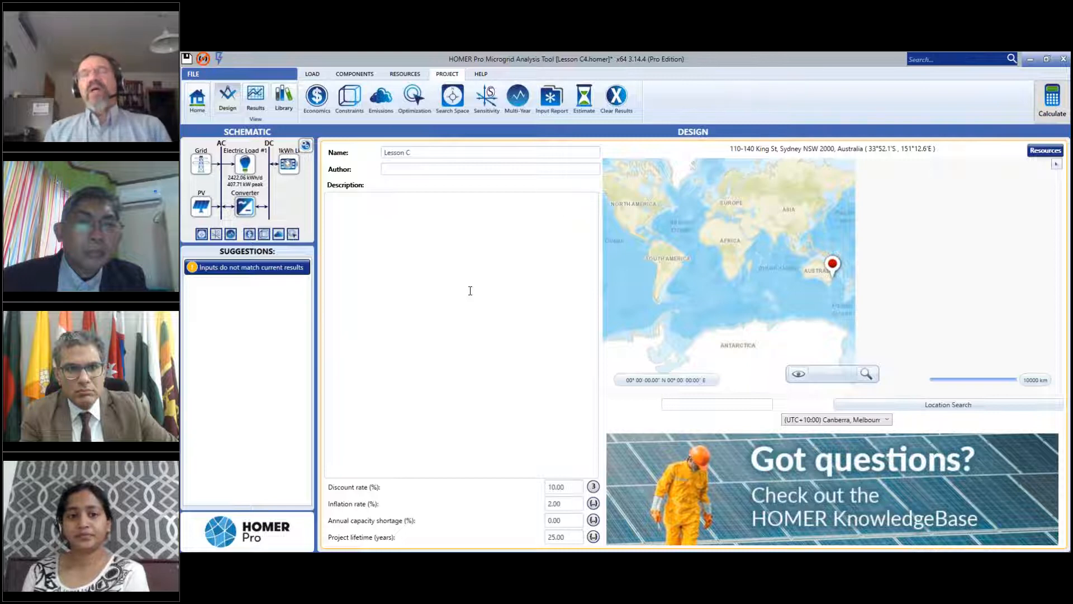
Compare the optimization results of the sensitivity cases for sellback rates of 0, 1.50, 0.100 and 0.0500 $/kWh.
left_click(257, 101)
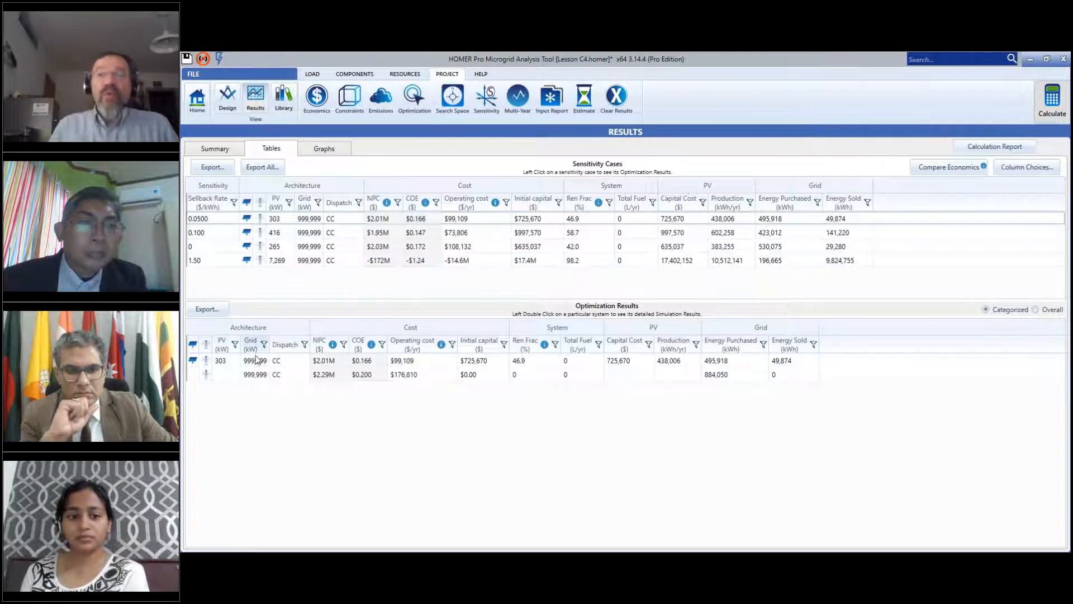
left_click(222, 247)
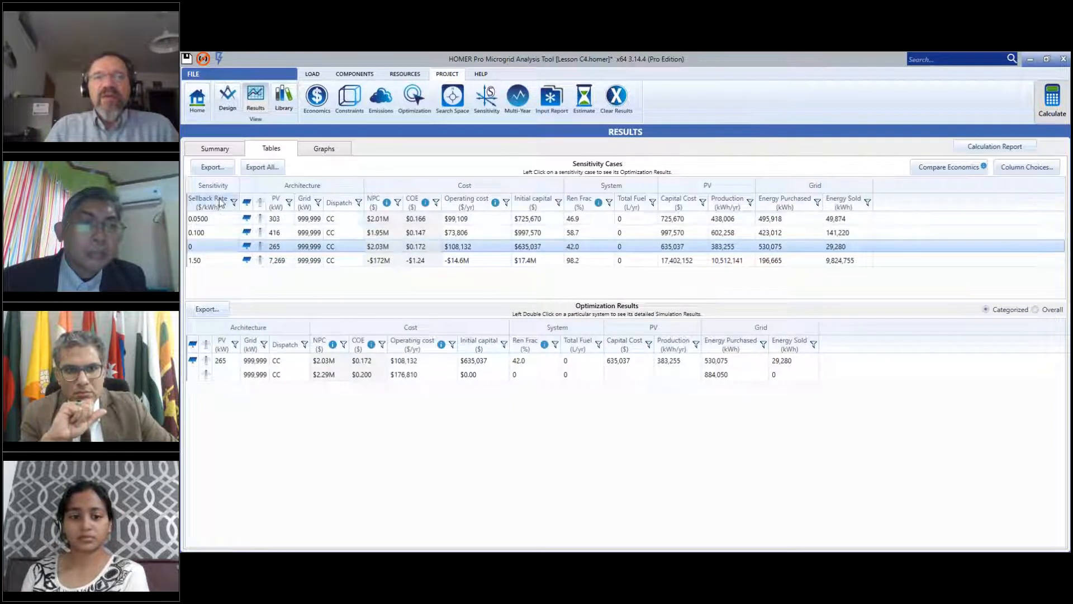
left_click(216, 260)
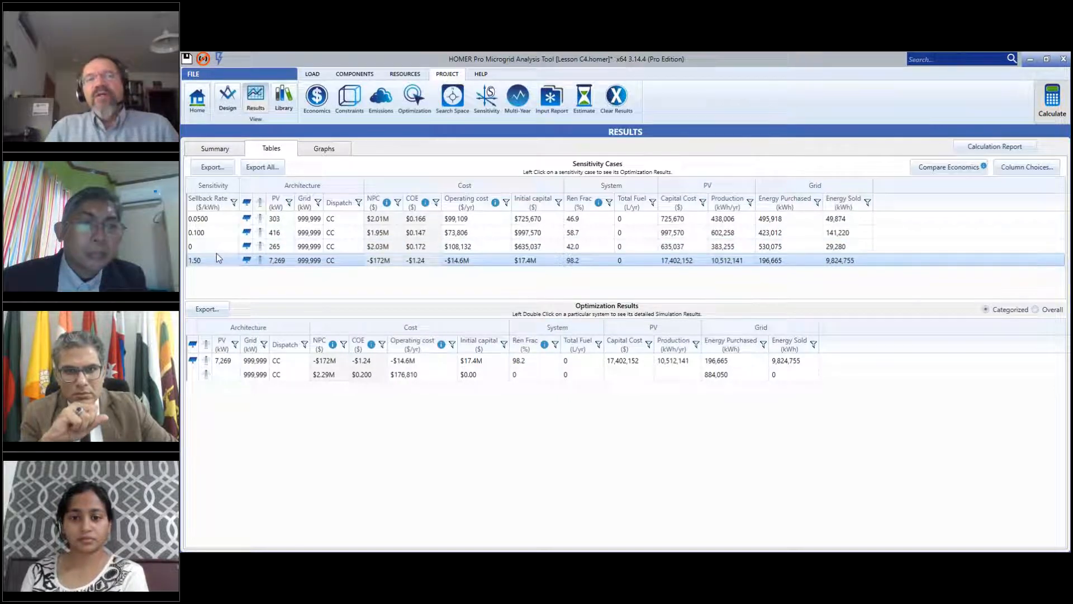
left_click(216, 247)
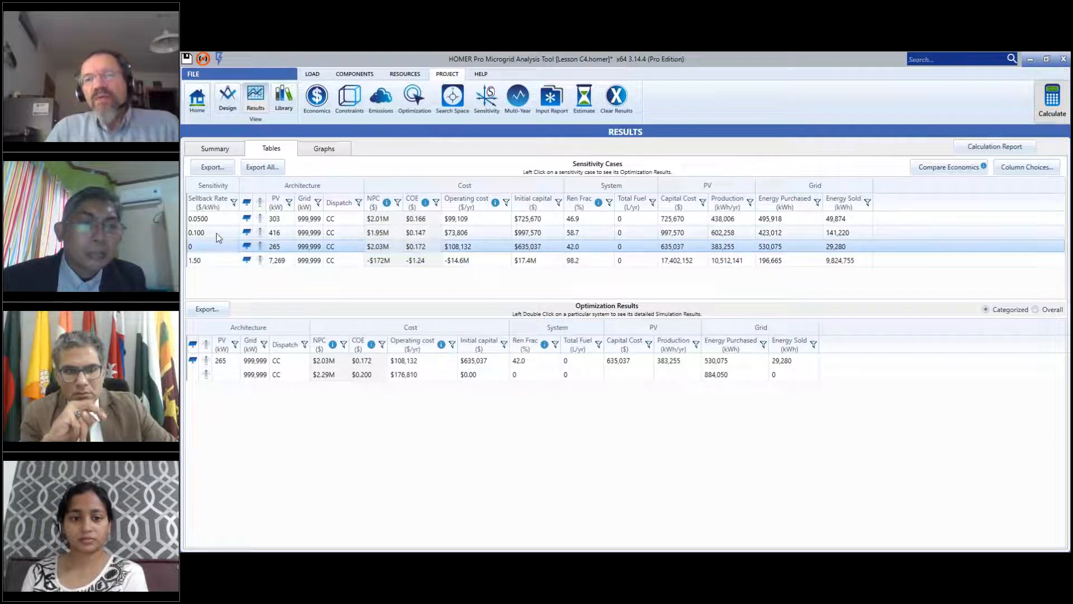
left_click(216, 233)
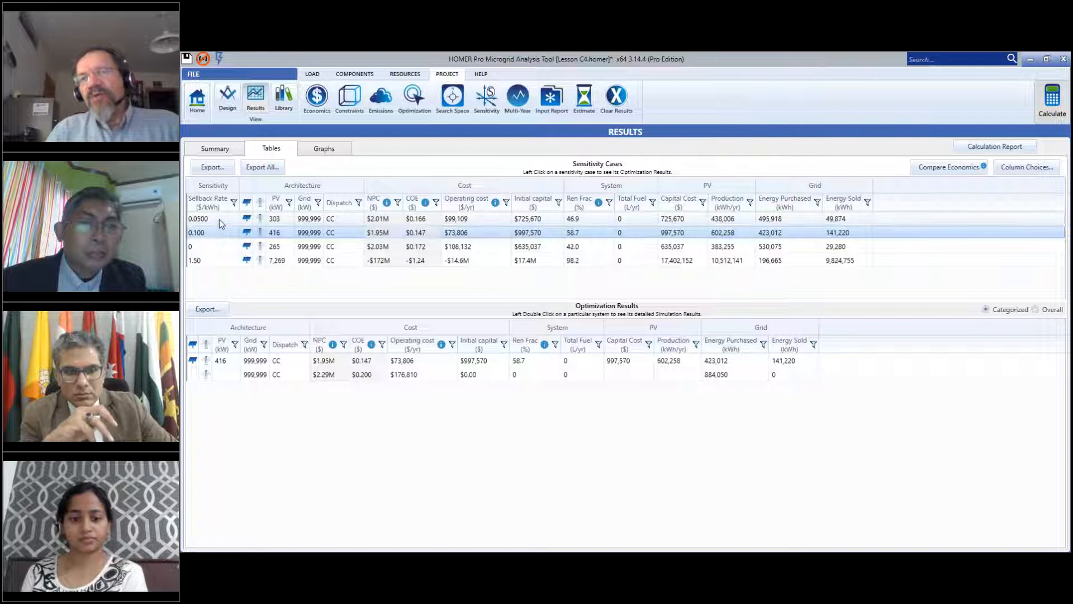
left_click(219, 223)
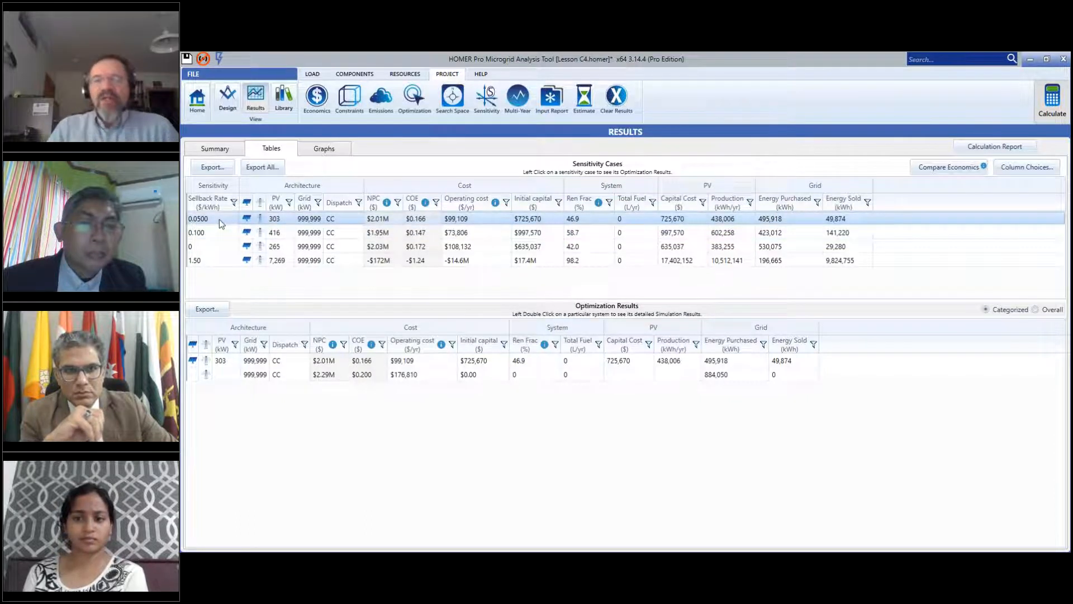
Check the sensitivity values defined for the nominal discount rate in the project economics.
left_click(202, 105)
left_click(317, 99)
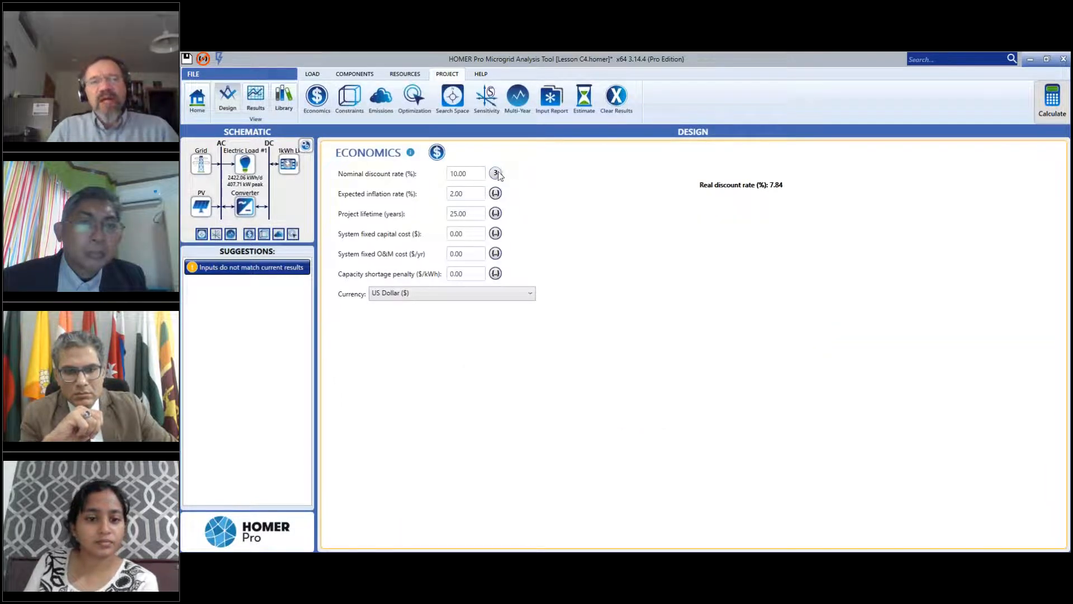
left_click(496, 174)
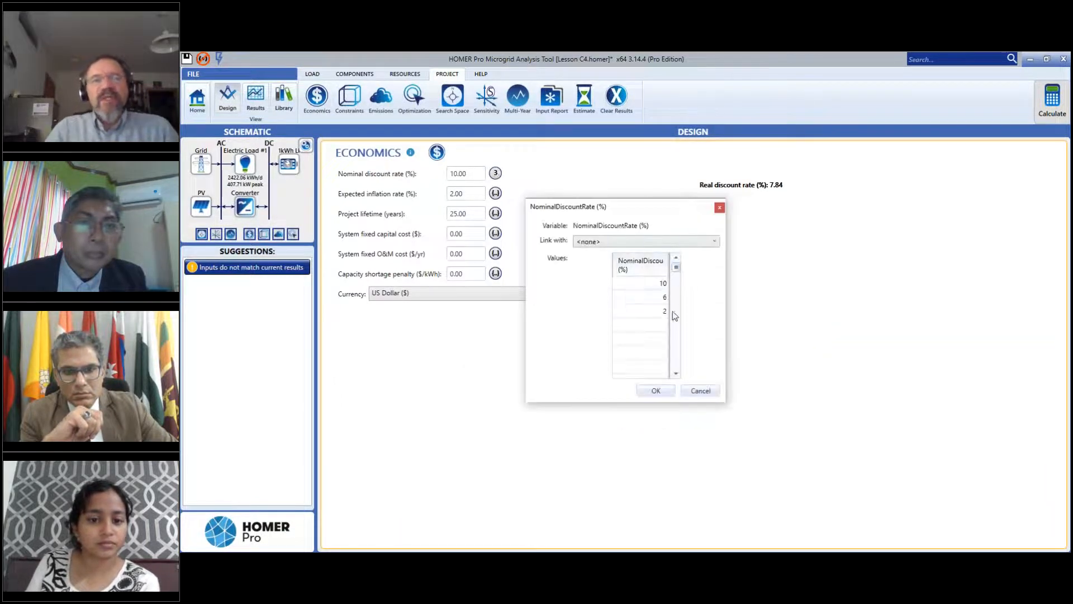
left_click(656, 391)
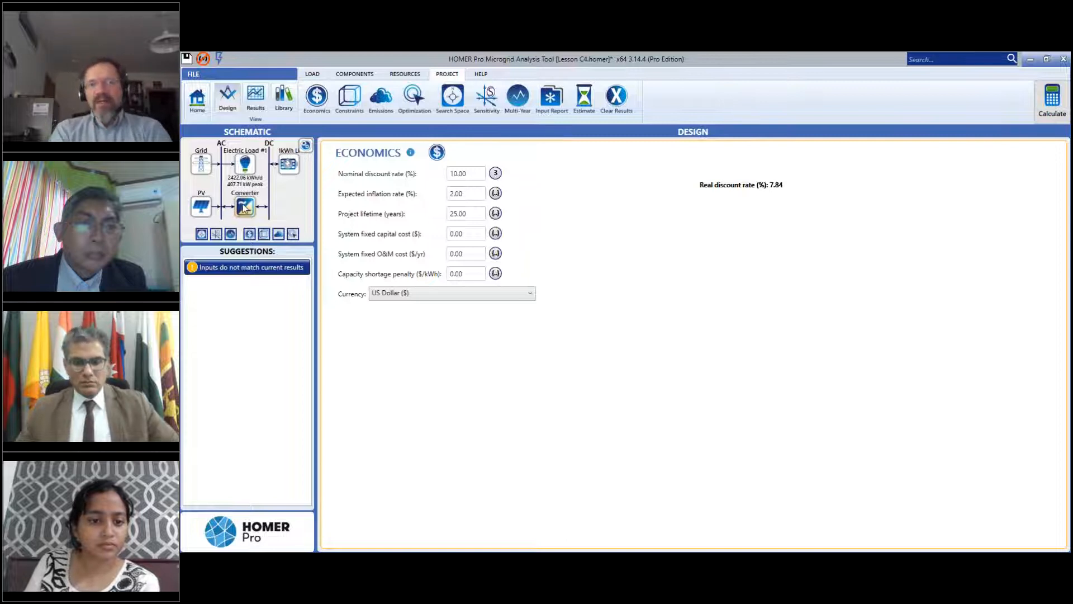
Review the electric load and the grid's scheduled and simple rate parameters, and run the calculation with Simple Rates.
left_click(246, 164)
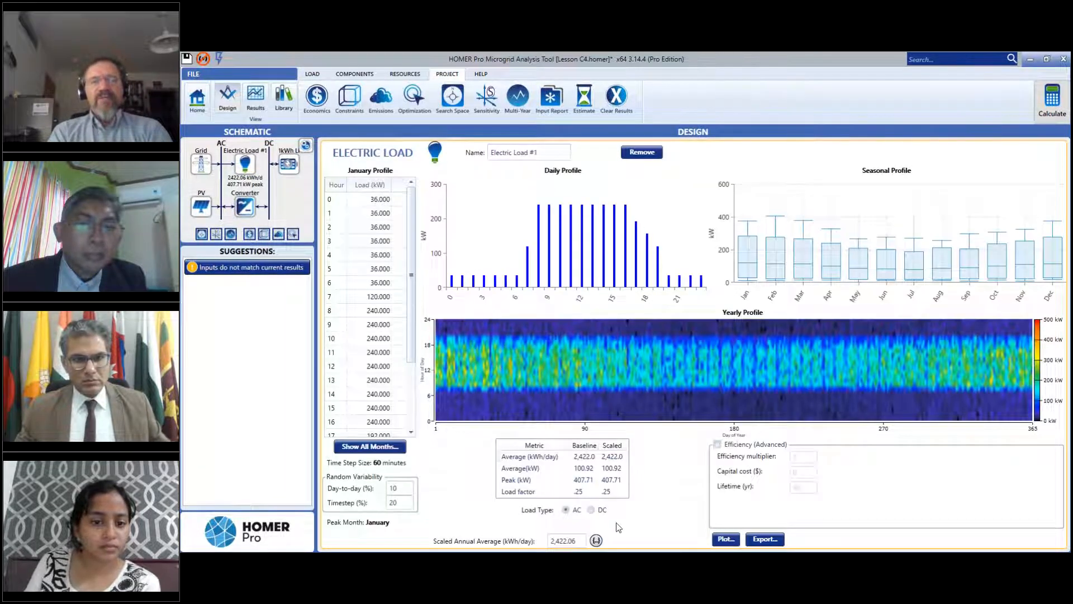
left_click(291, 168)
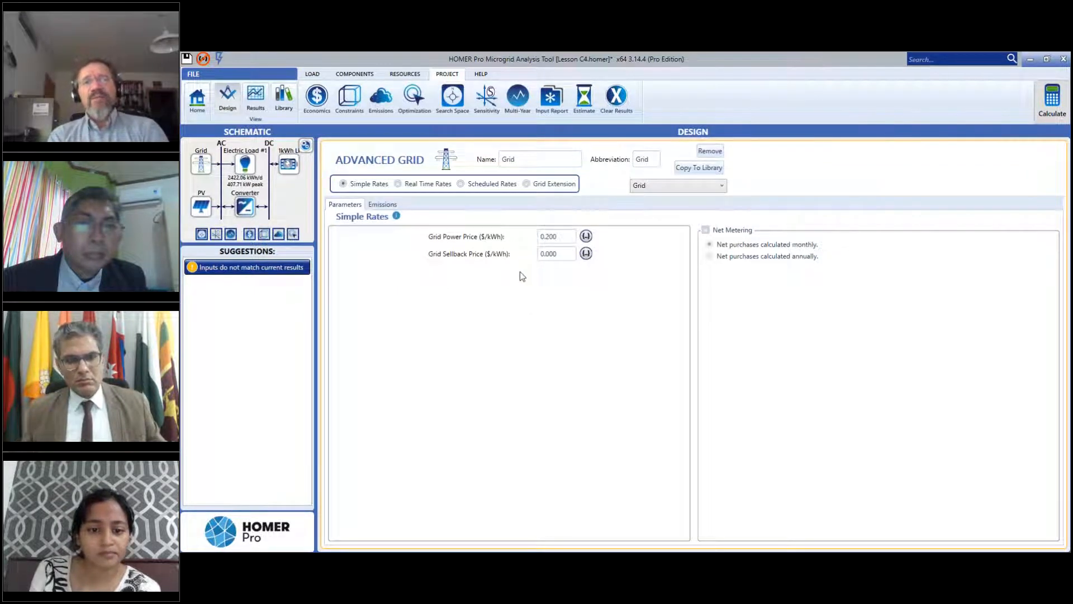
left_click(461, 184)
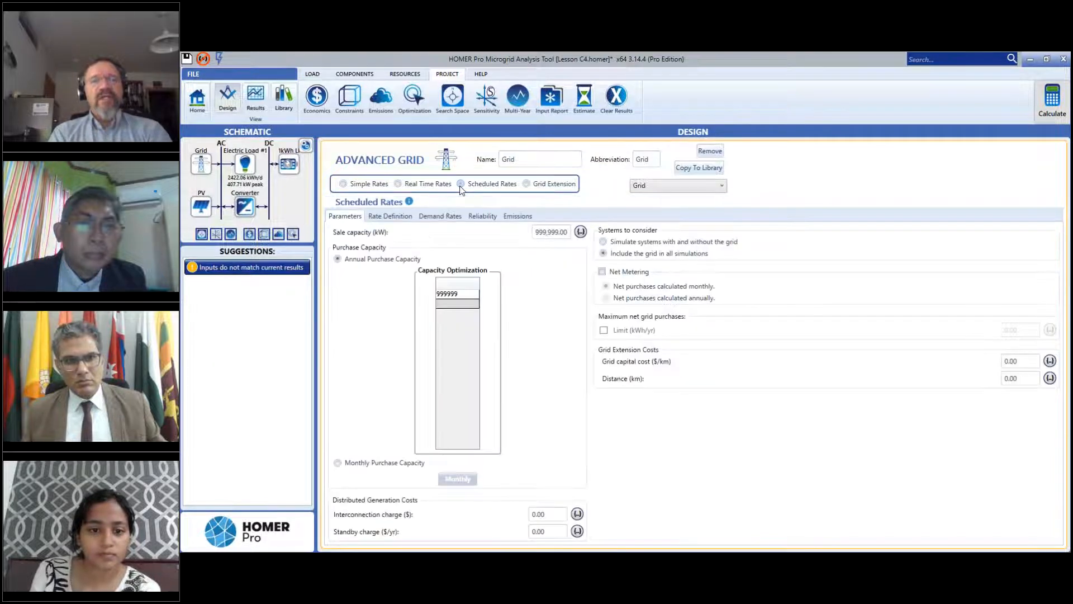
left_click(343, 184)
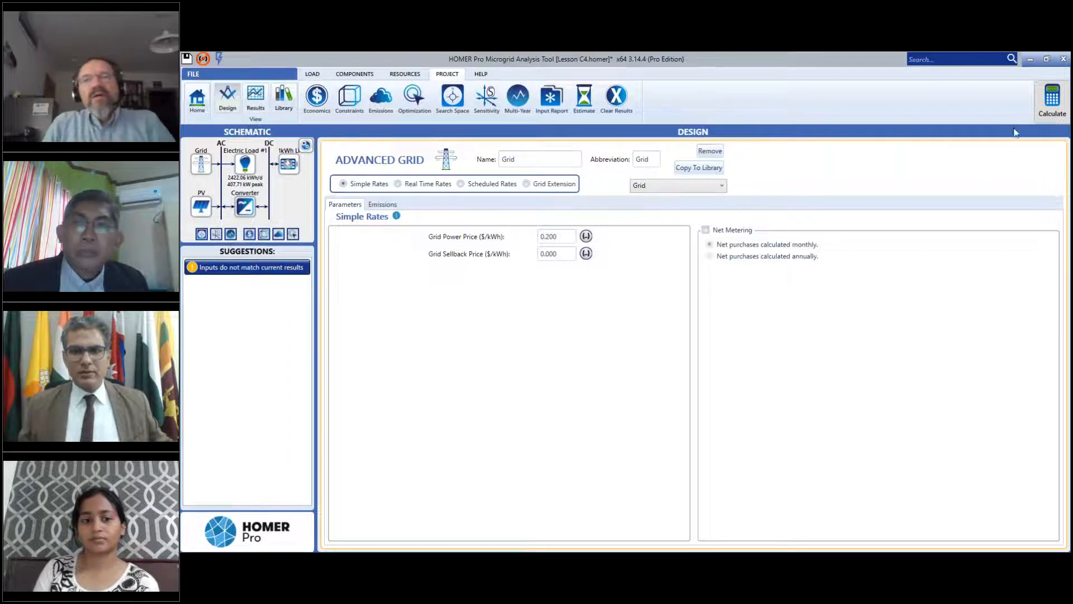
left_click(1043, 103)
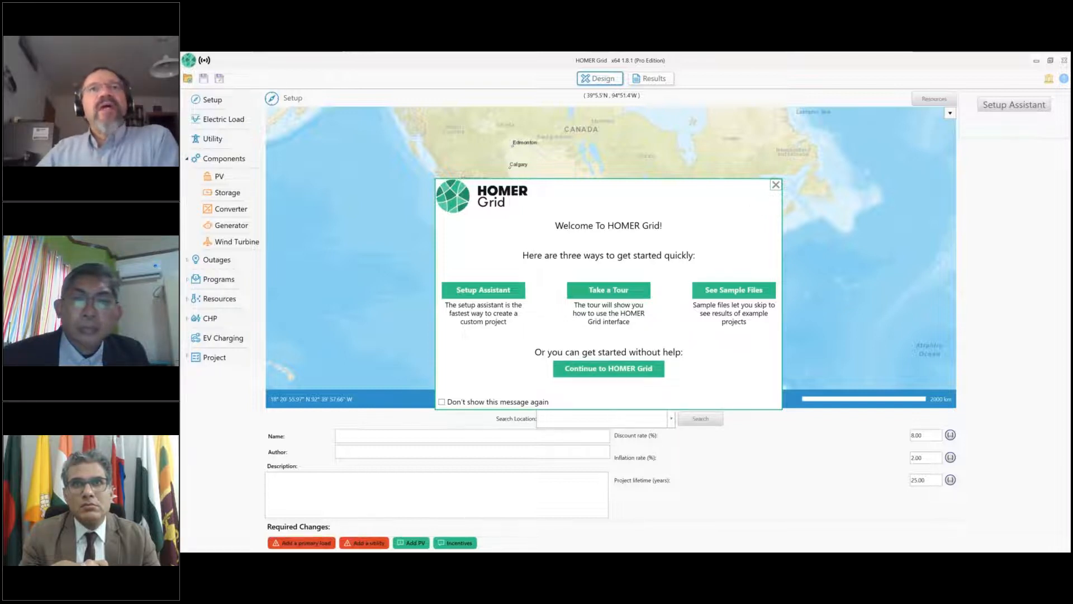
In HOMER Grid, dismiss the welcome message and bring South Asia into view on the setup map.
left_click(776, 185)
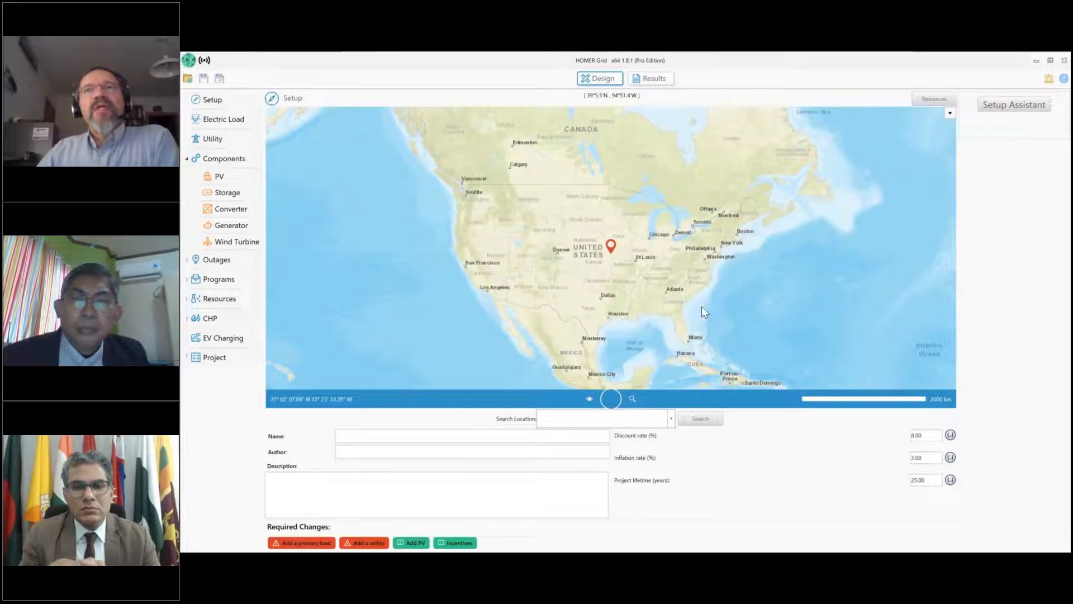
left_click_drag(690, 271, 403, 278)
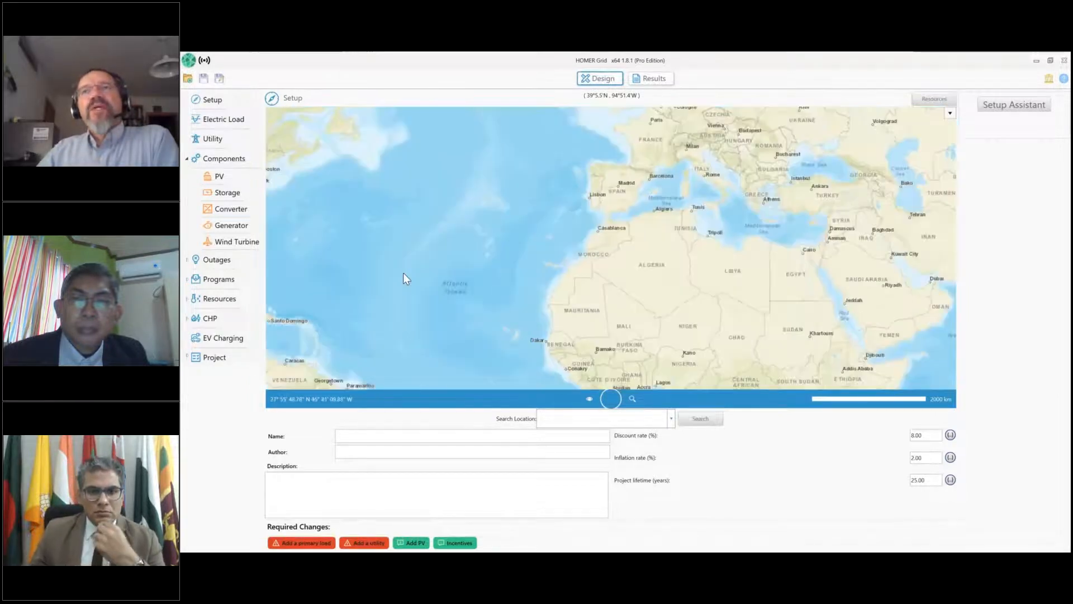
left_click_drag(790, 325, 629, 247)
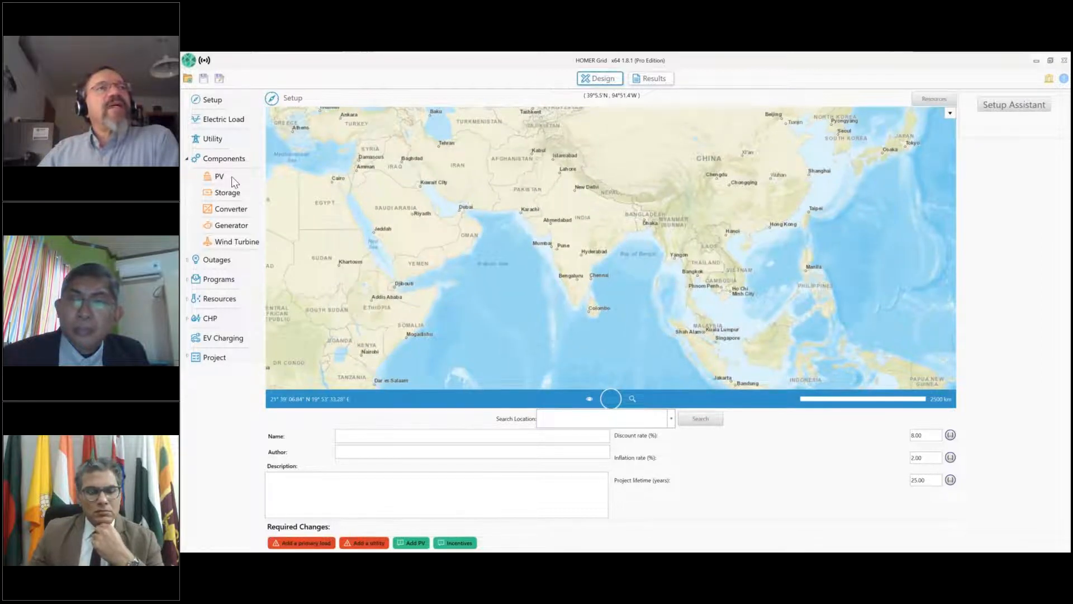
Review the electric load setup options and the simple tariff fields for a utility without adding a tariff.
left_click(219, 123)
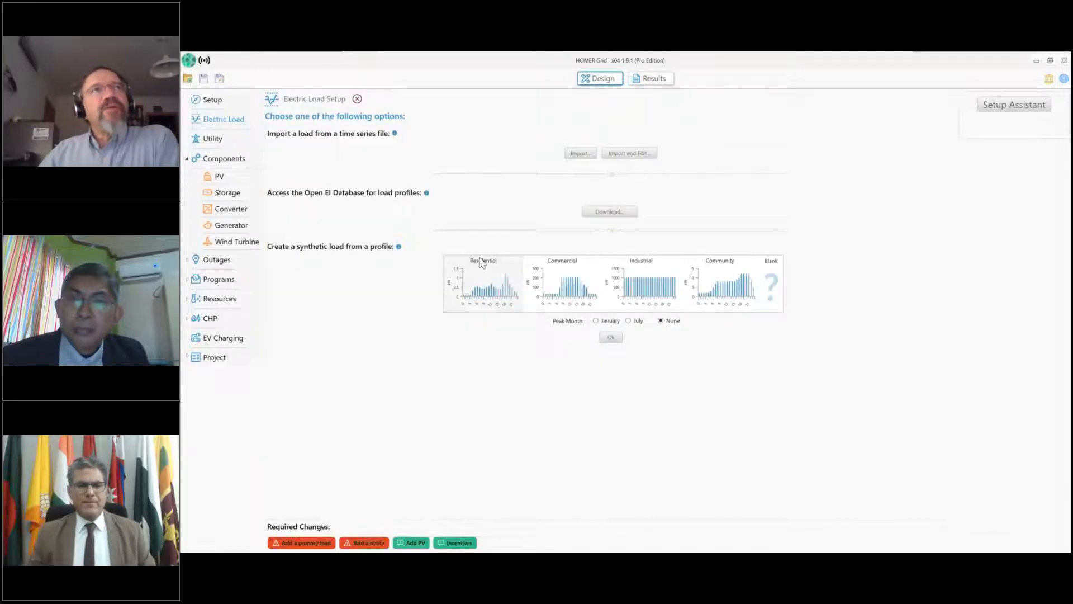
left_click(217, 143)
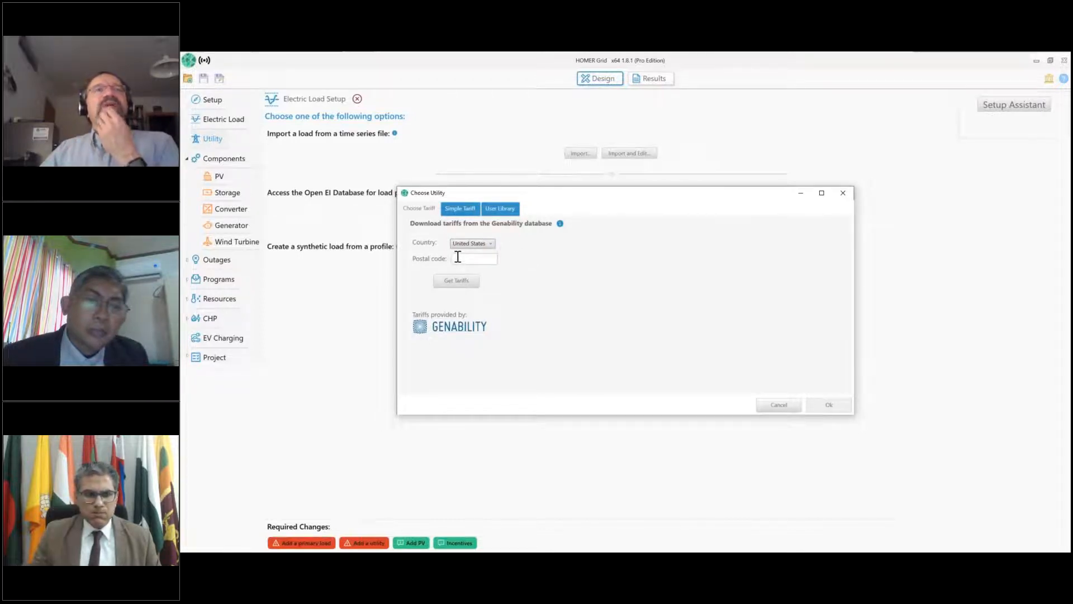
left_click(466, 209)
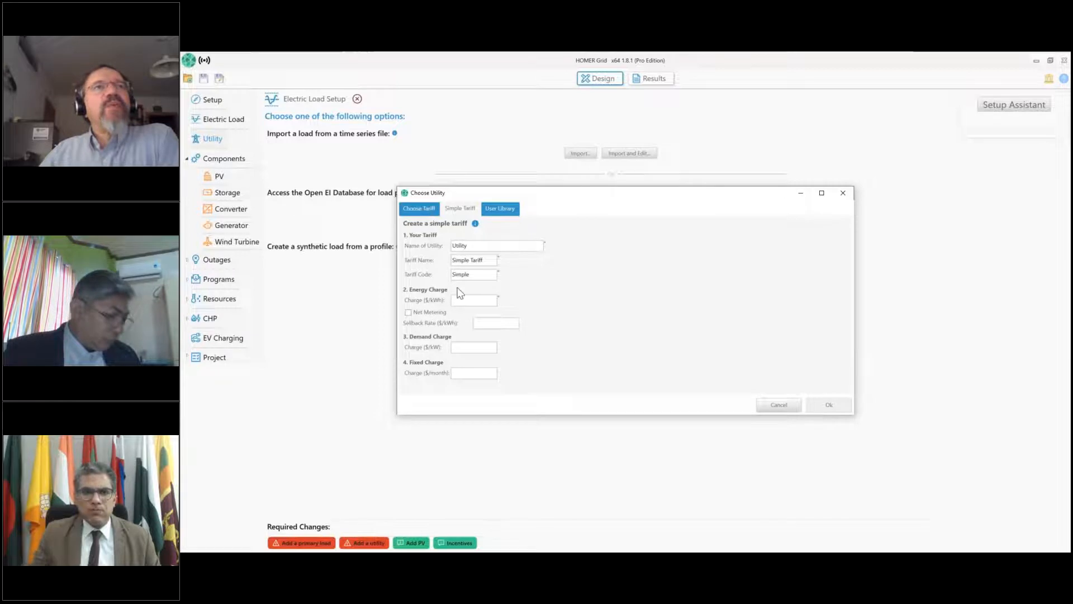
left_click(779, 404)
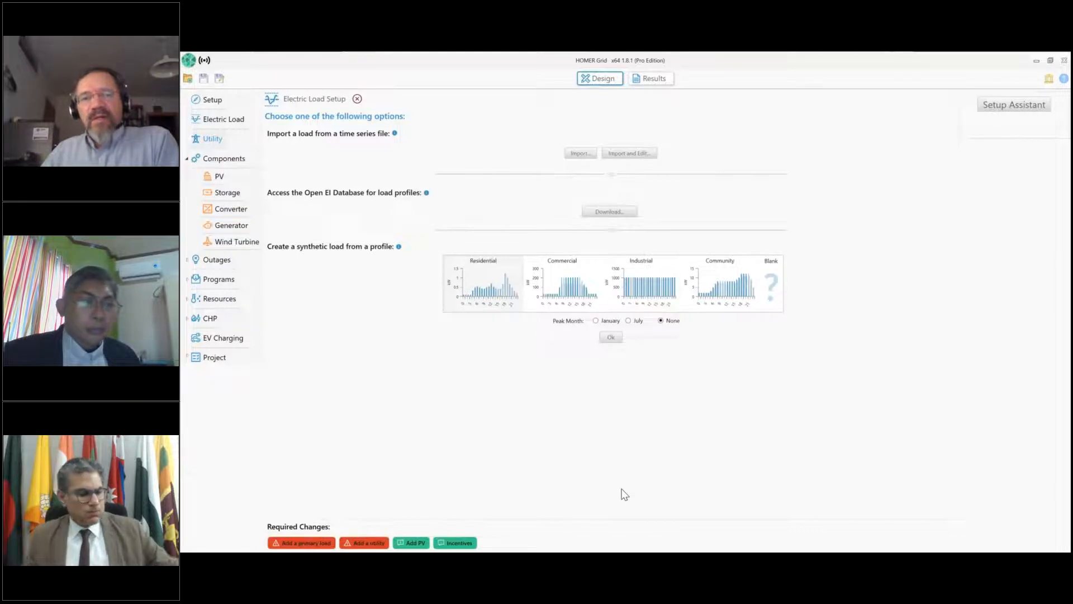
Create a new utility tariff in the component library with the Advanced Tariff Builder and show its consumption rates.
left_click_drag(623, 551, 558, 110)
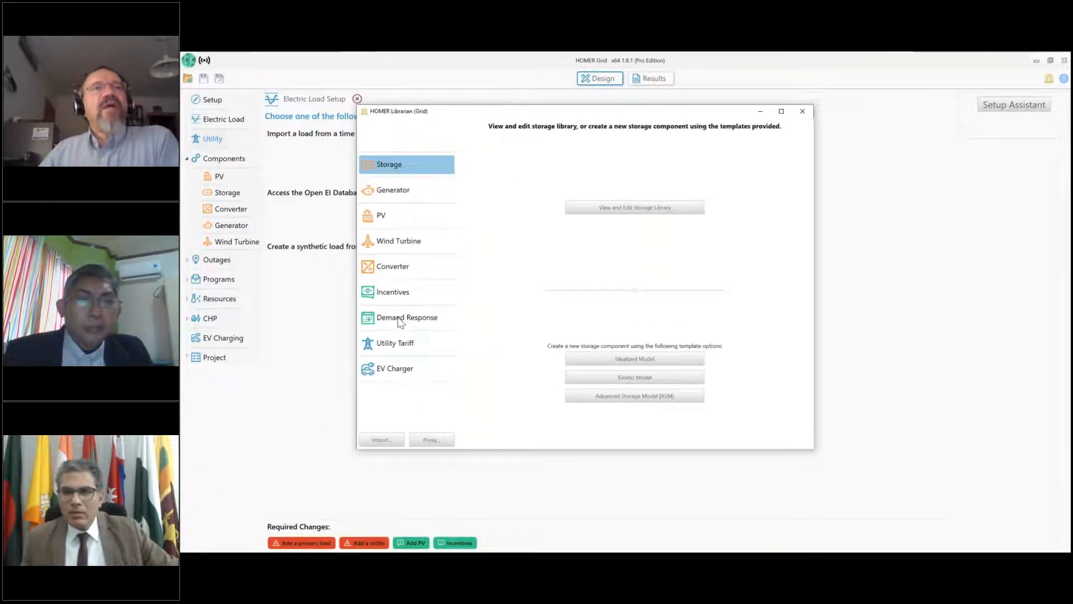
left_click(401, 343)
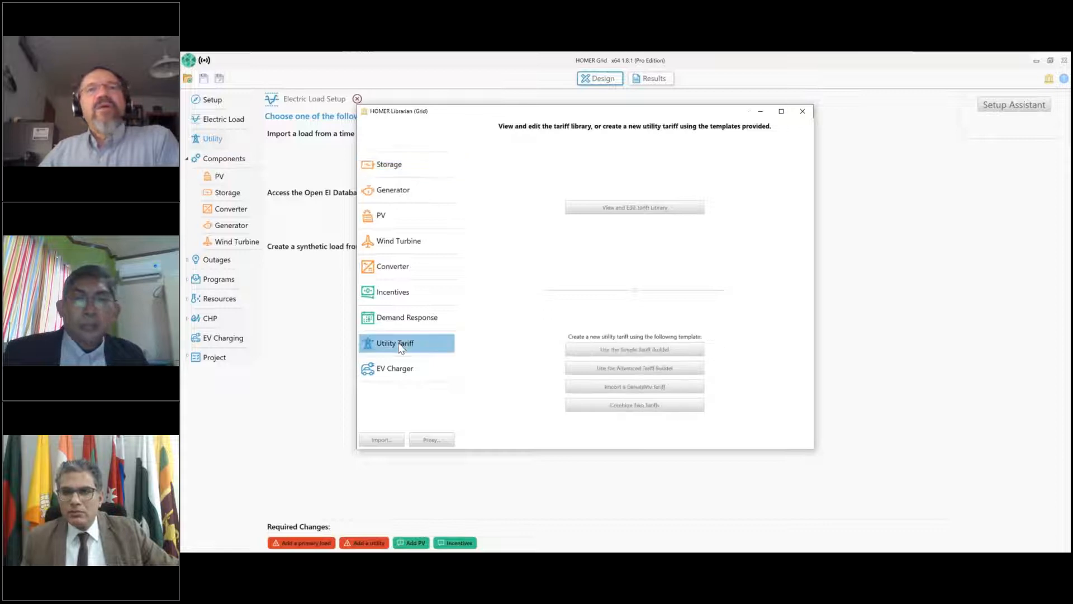
left_click(636, 370)
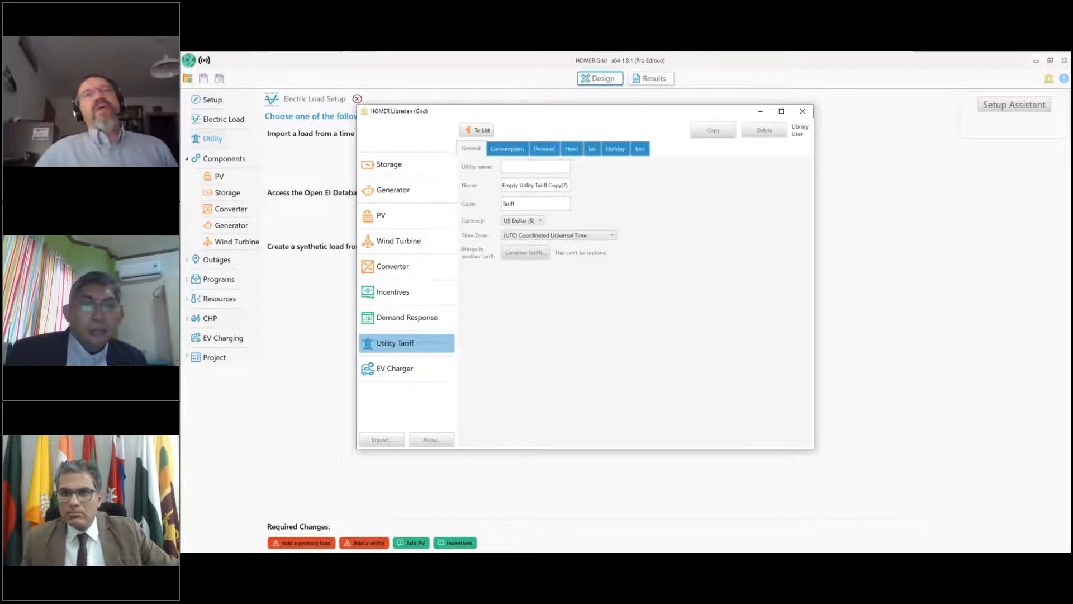
left_click(501, 148)
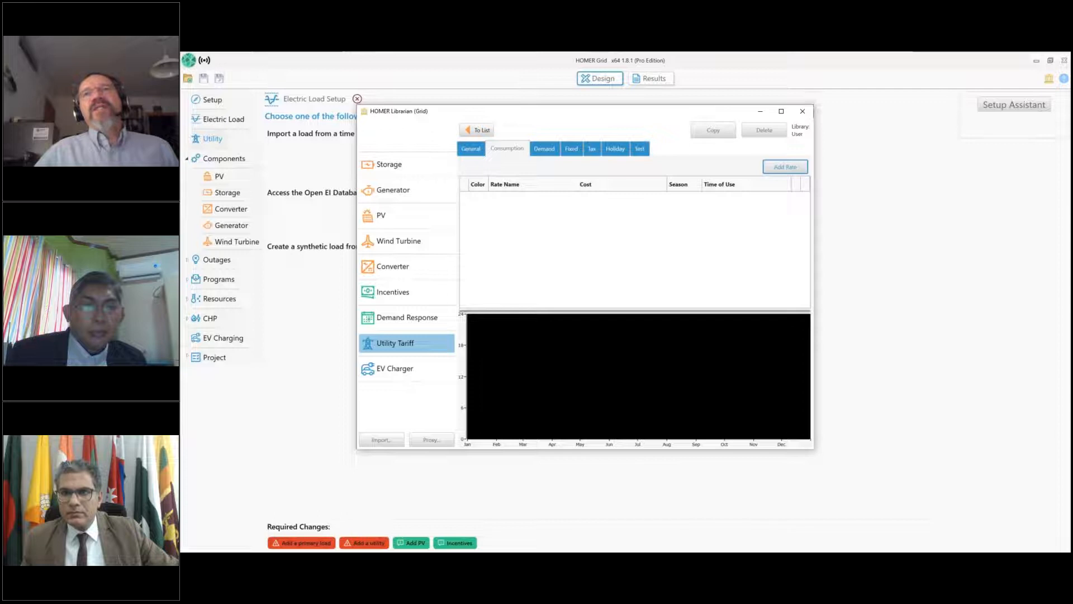
Examine the tier options for a new consumption rate, discard the rate and close the component library.
left_click(785, 167)
left_click_drag(382, 82, 471, 103)
left_click(292, 159)
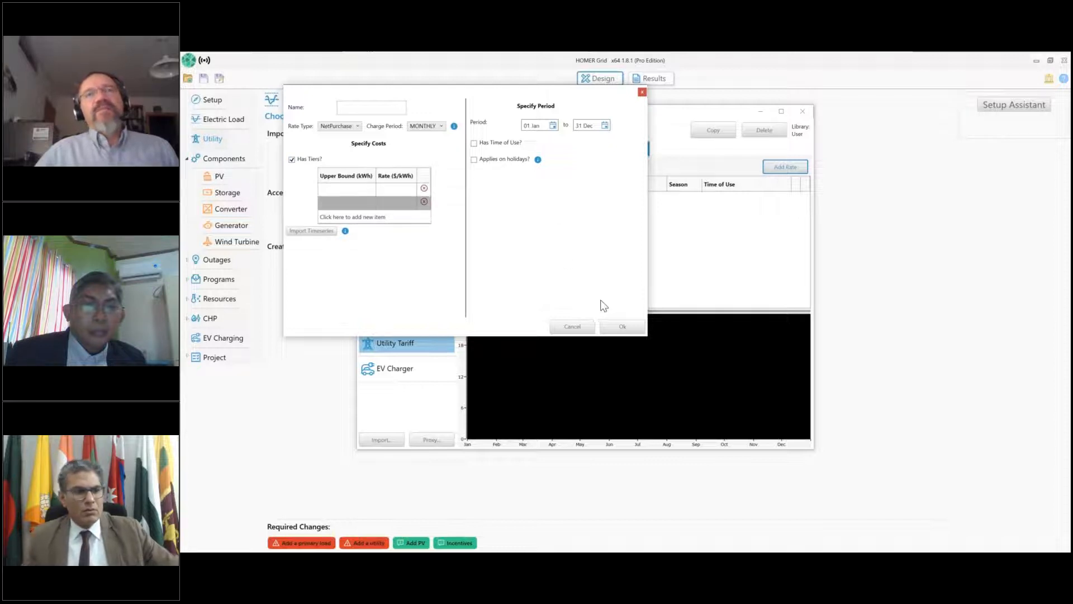
left_click(572, 327)
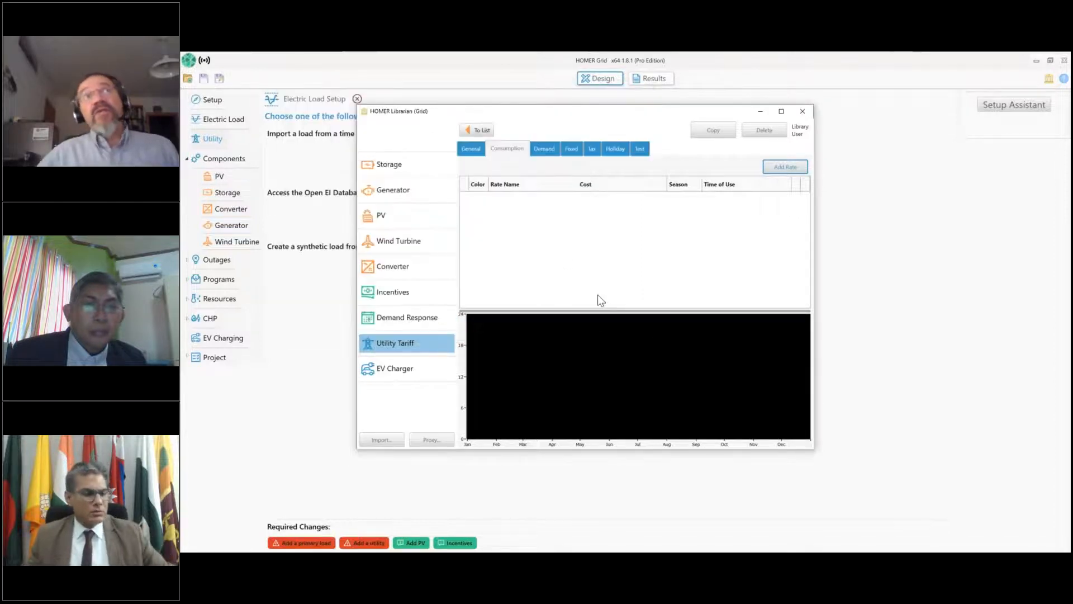
left_click(805, 115)
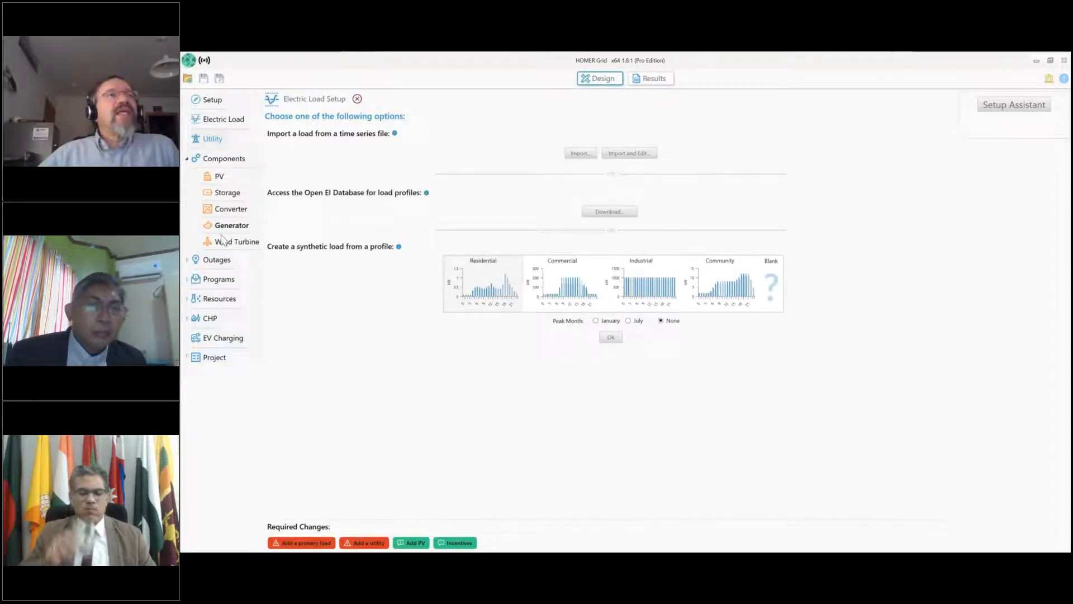
Look over the PV selection options, the outage reliability and resilience settings, and the available program types.
left_click(221, 179)
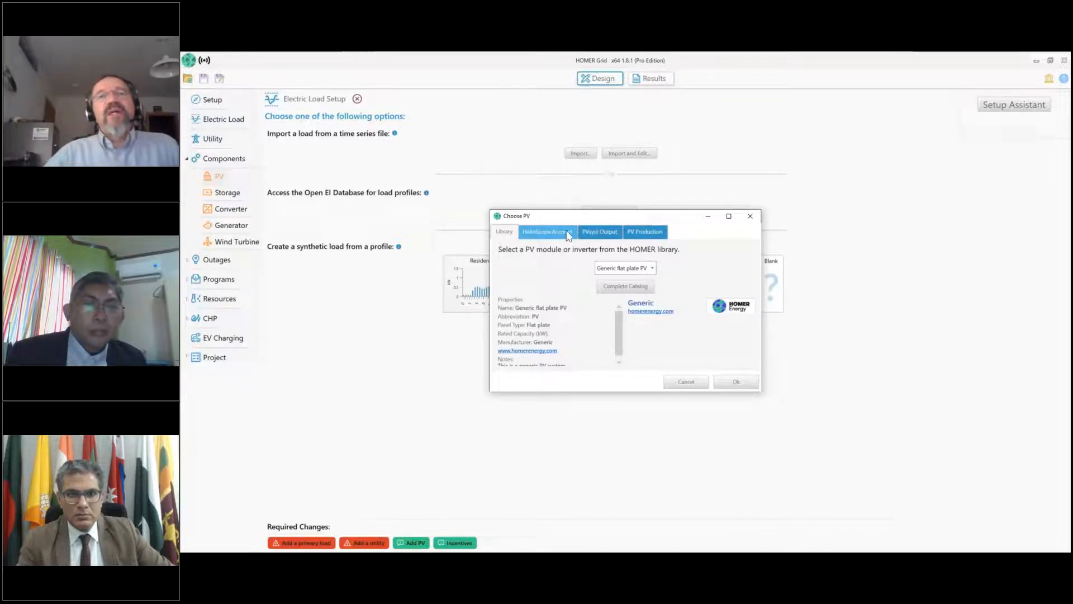
left_click(687, 382)
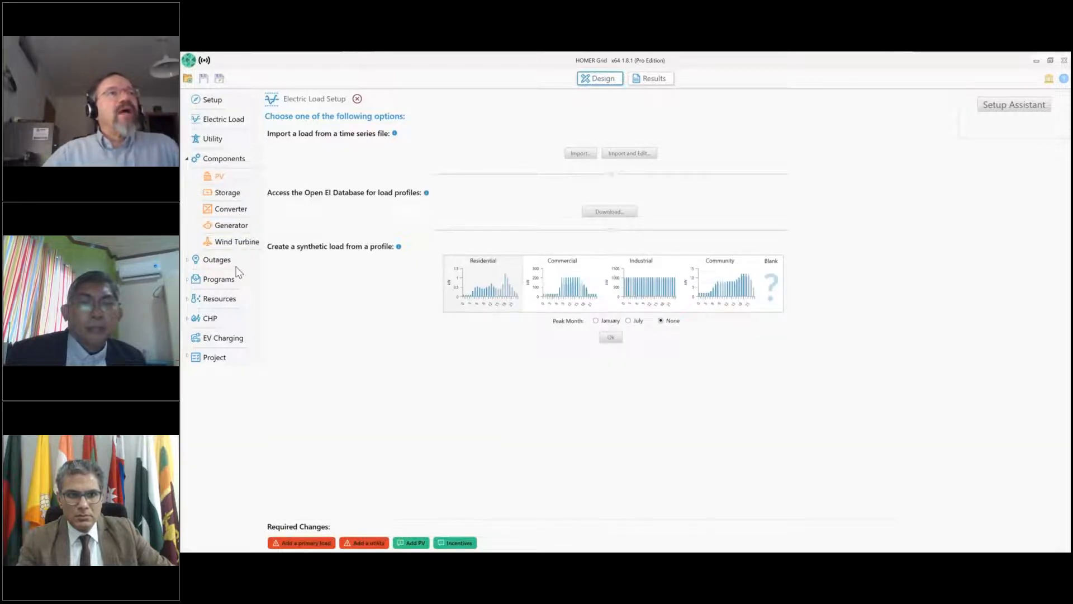
left_click(226, 263)
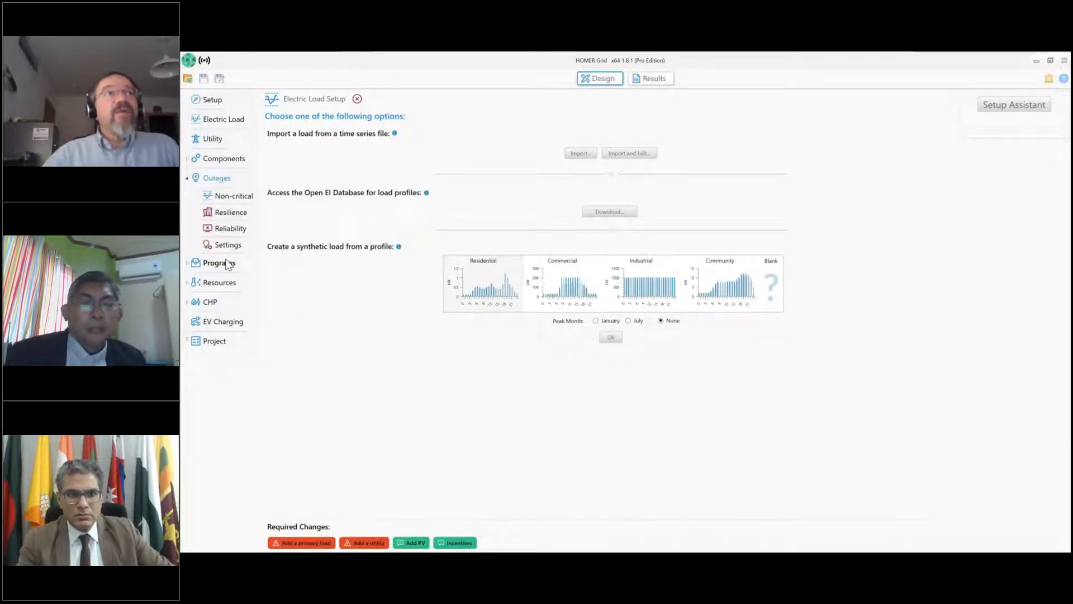
left_click(232, 229)
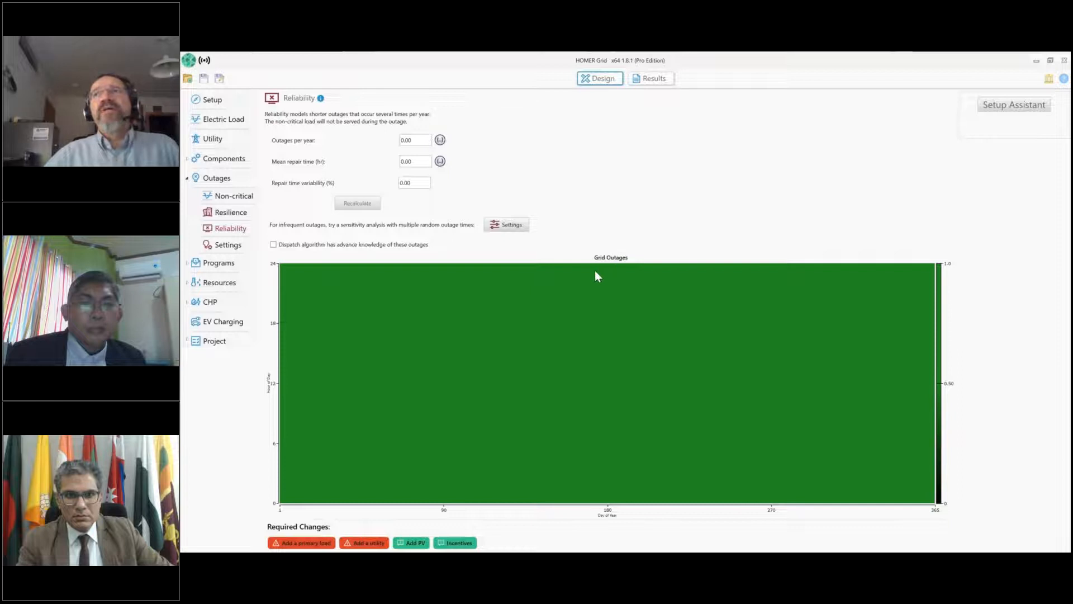
left_click(231, 213)
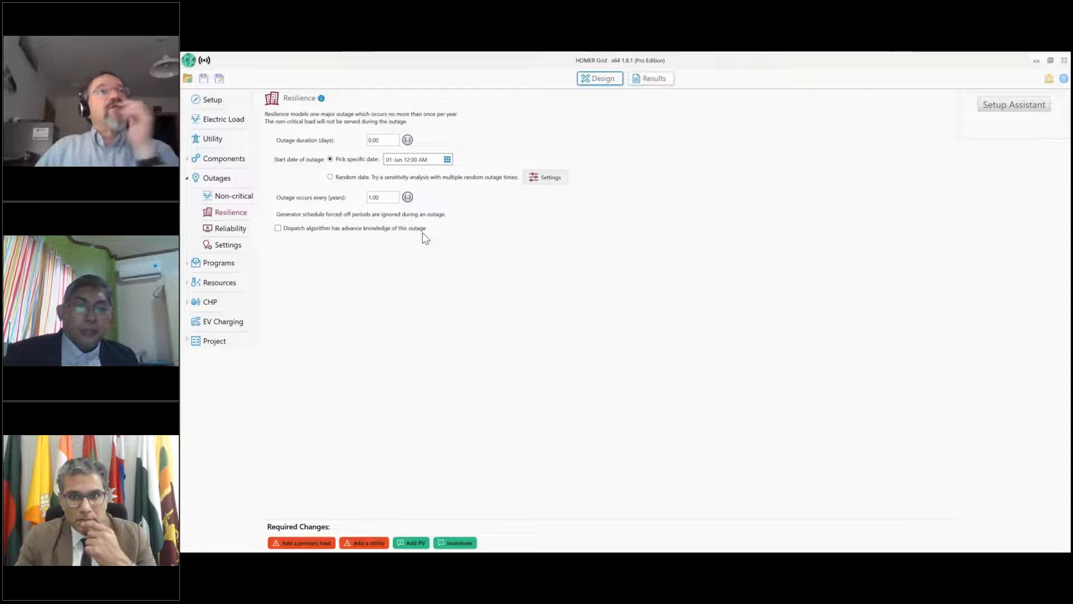
left_click(221, 264)
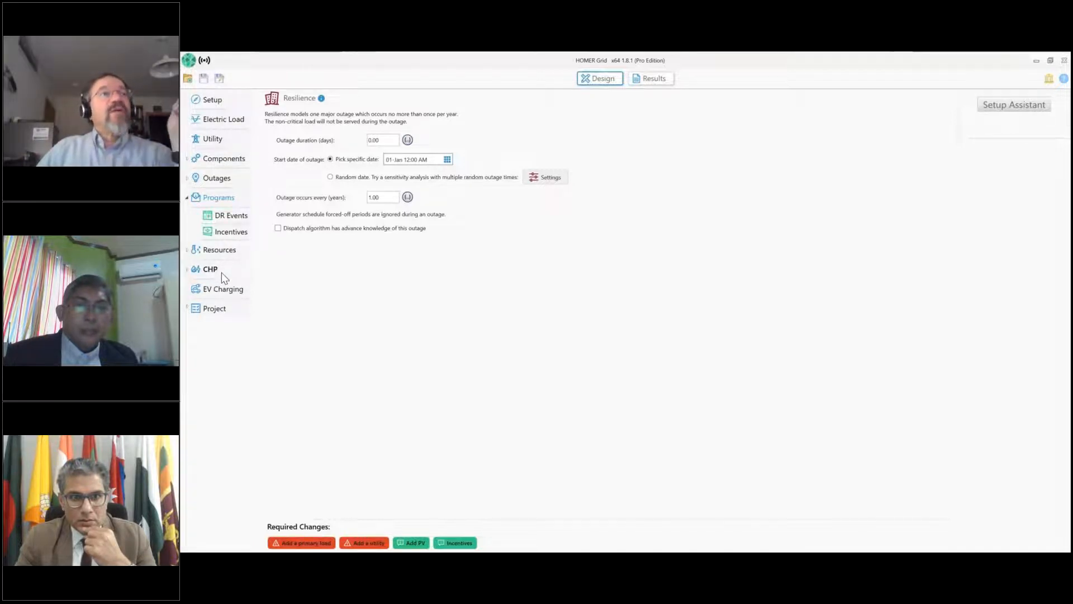
Add an EV charging station with the Level 2 Office profile and inspect its SUV EV and Small EV entries.
left_click(228, 287)
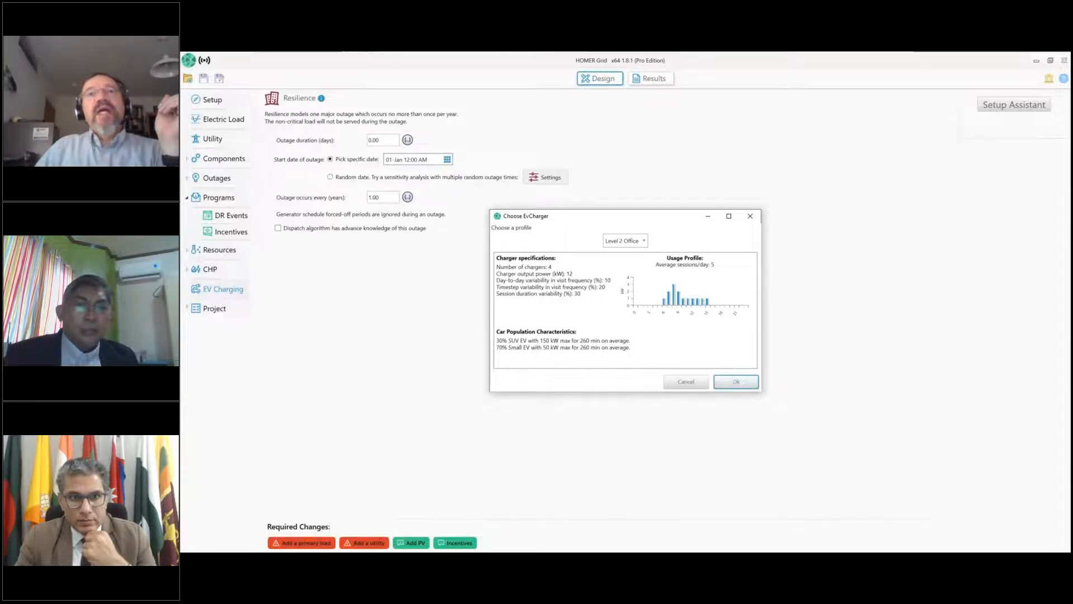
left_click(737, 382)
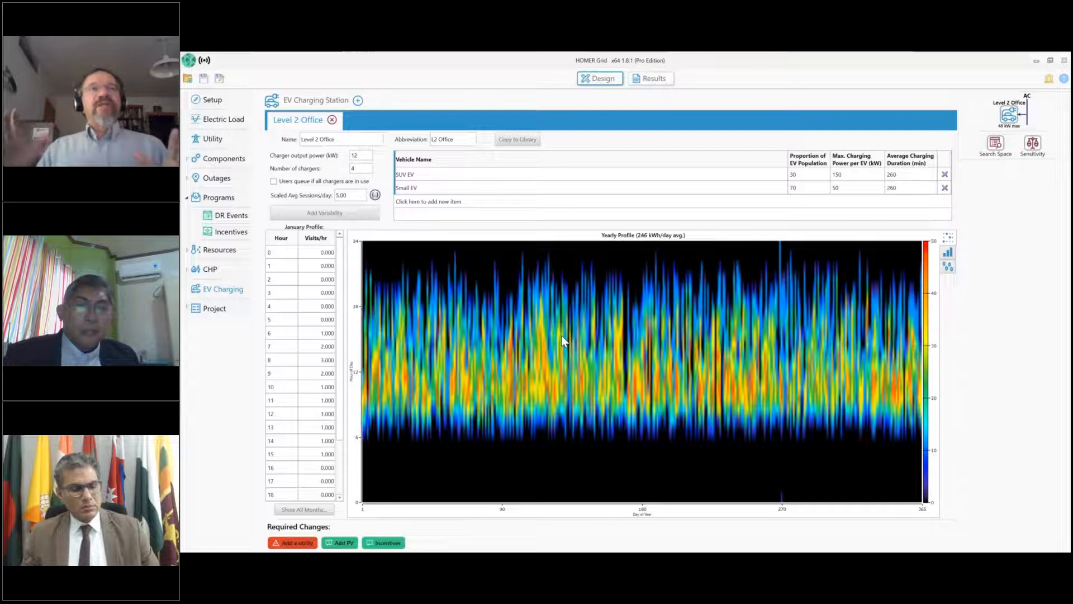
left_click(506, 191)
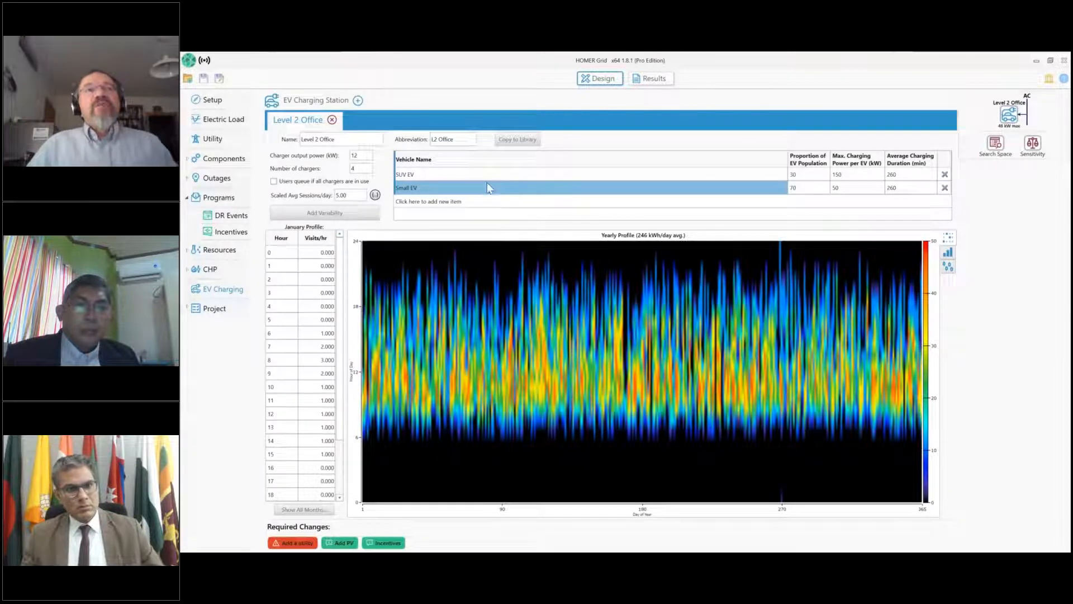
left_click(472, 179)
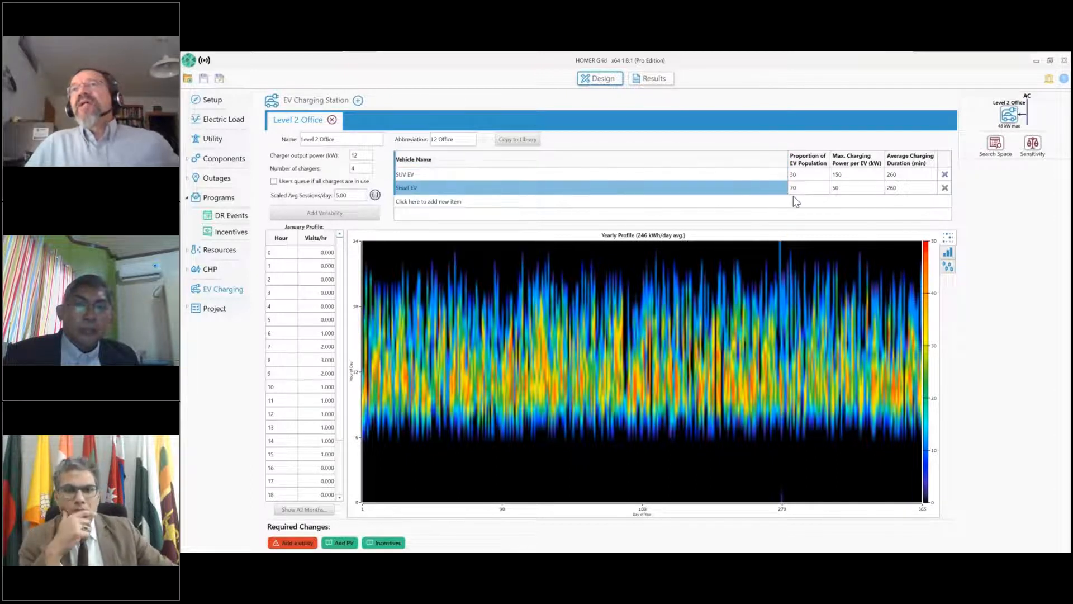
left_click(864, 190)
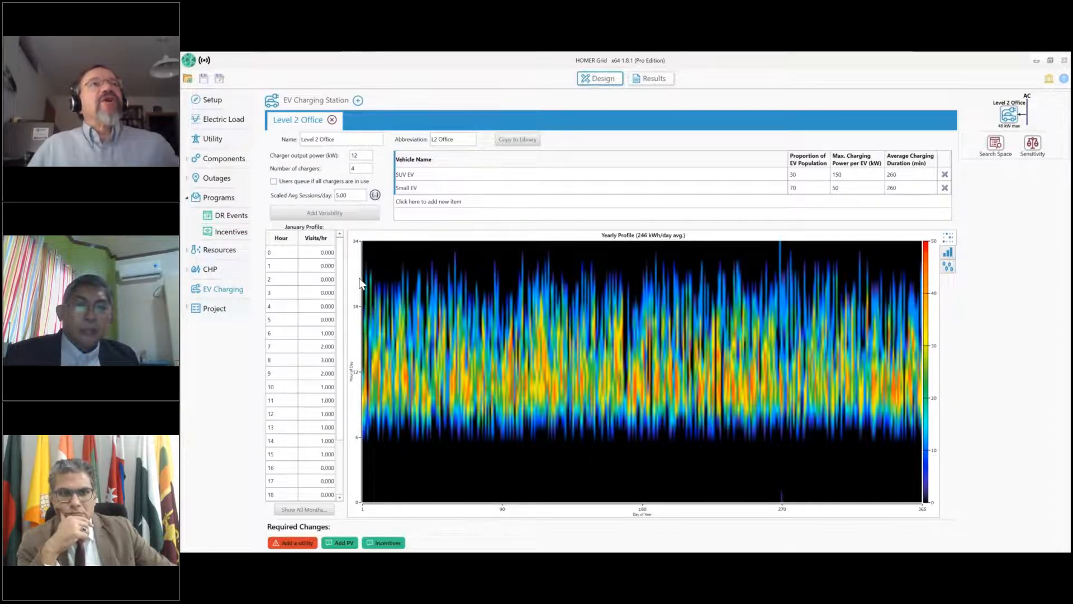
Review the available EV charger profiles without adding a second charger, and bring up the project section.
left_click(358, 100)
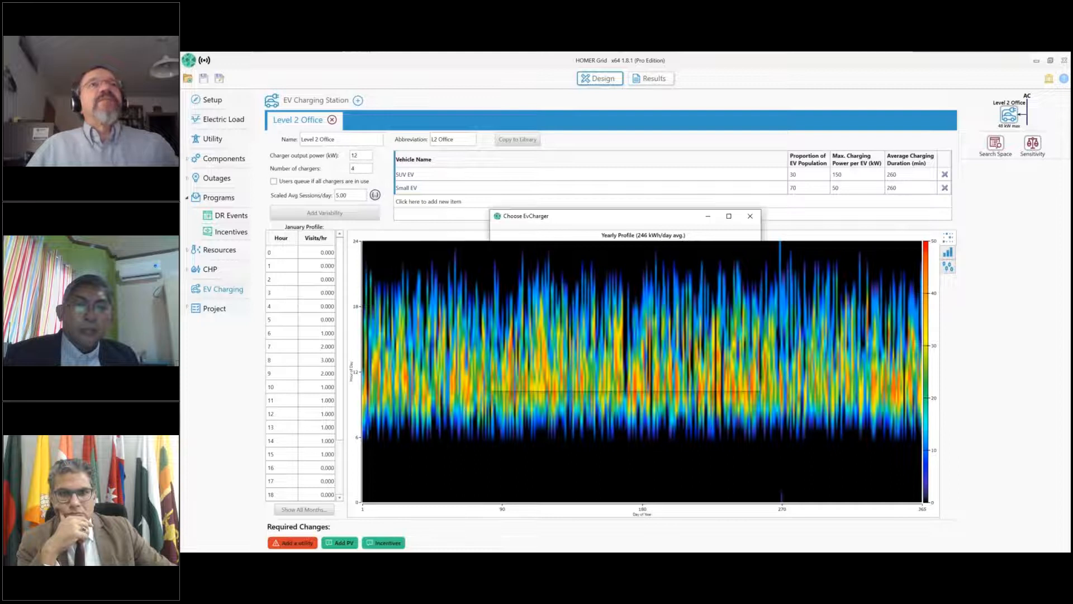
left_click(634, 242)
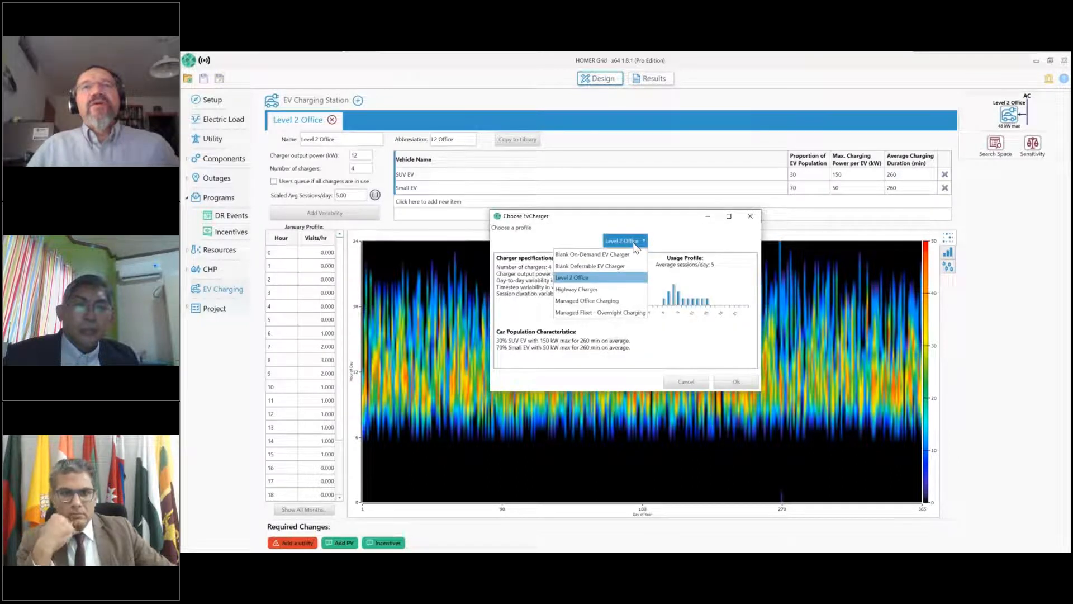
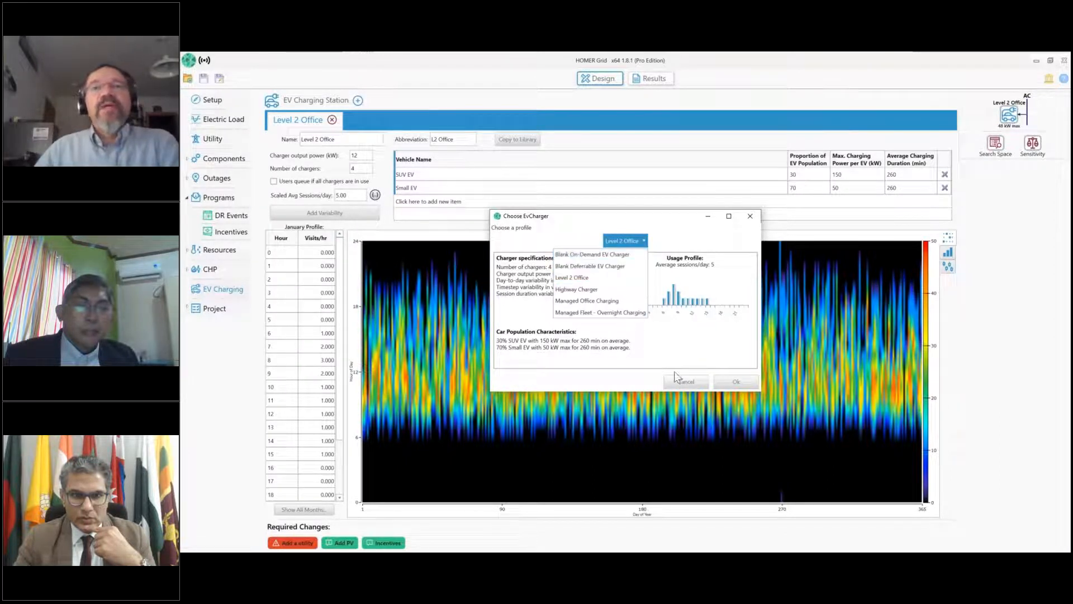
left_click(704, 388)
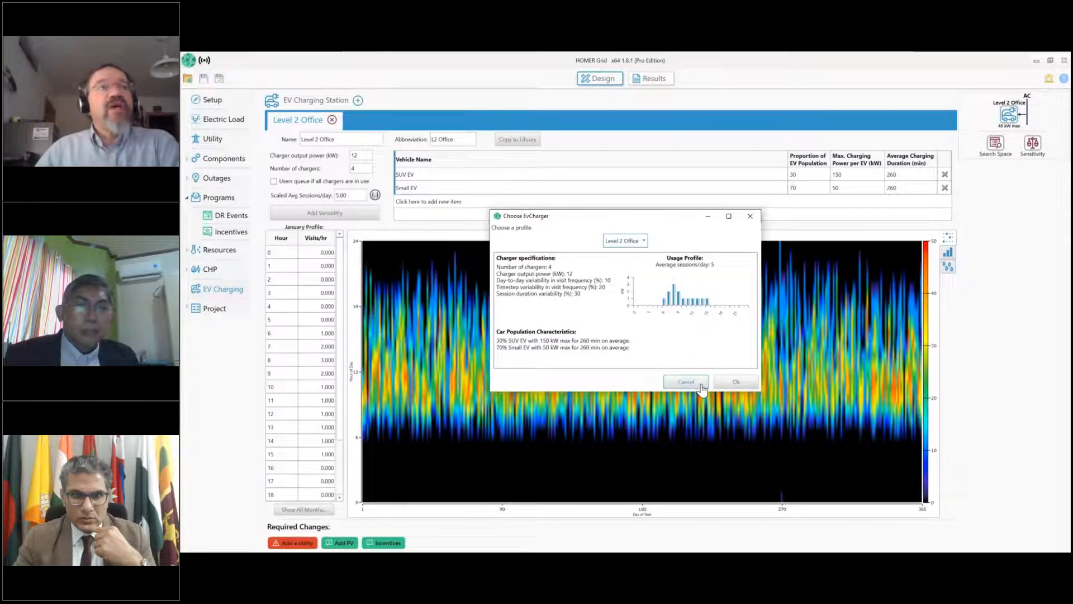
left_click(702, 385)
left_click(222, 308)
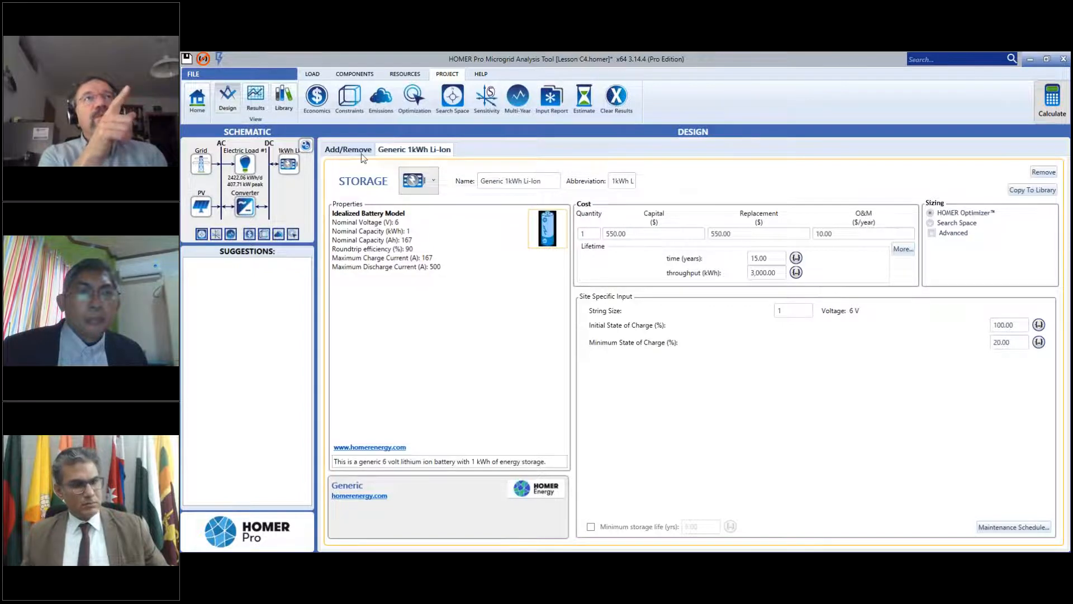
In HOMER Pro, check the project economics and switch the grid to Scheduled Rates.
left_click(317, 96)
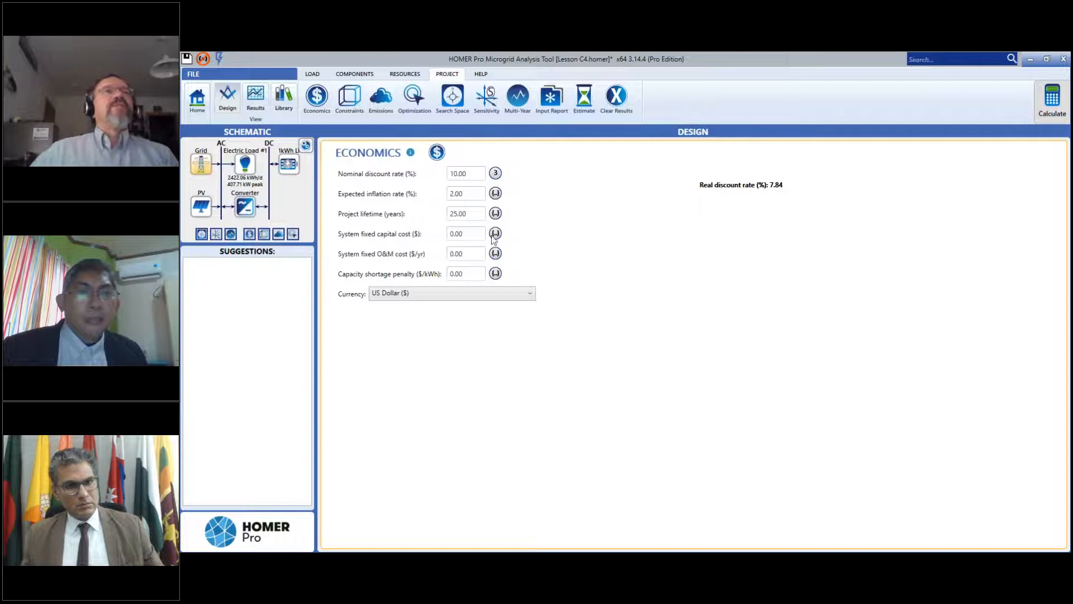
left_click(201, 168)
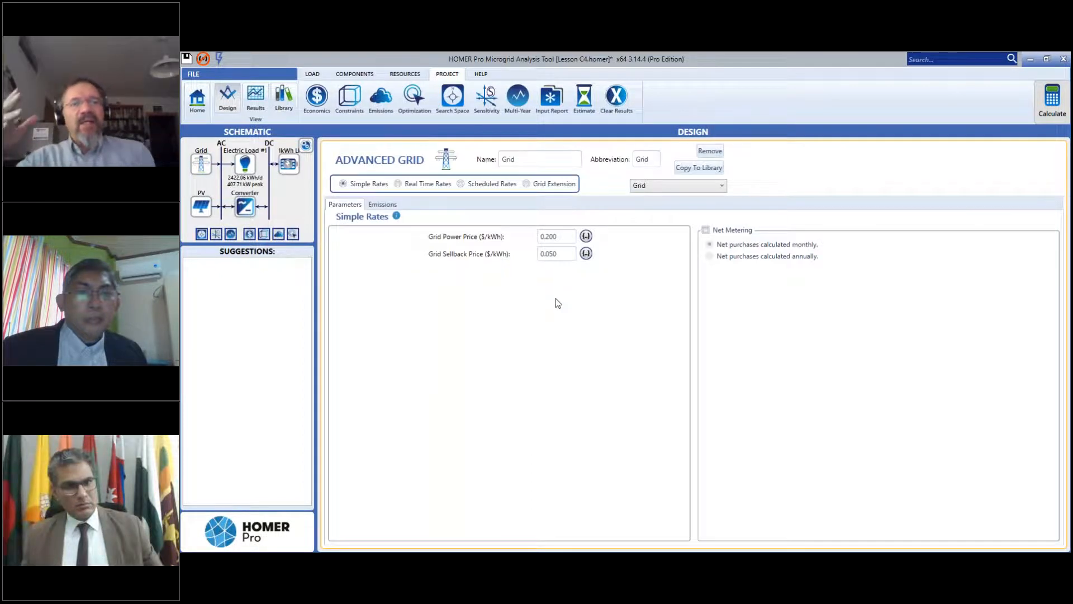
left_click(460, 185)
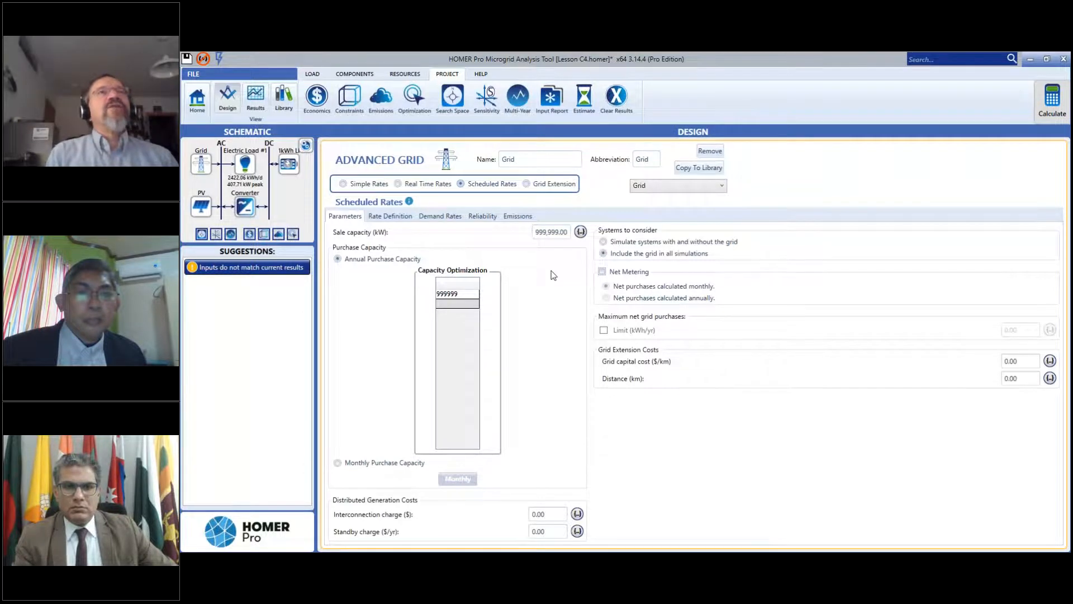
Look at the second electric load's setup options, and add a deferrable load named WaterPumping.
left_click(313, 74)
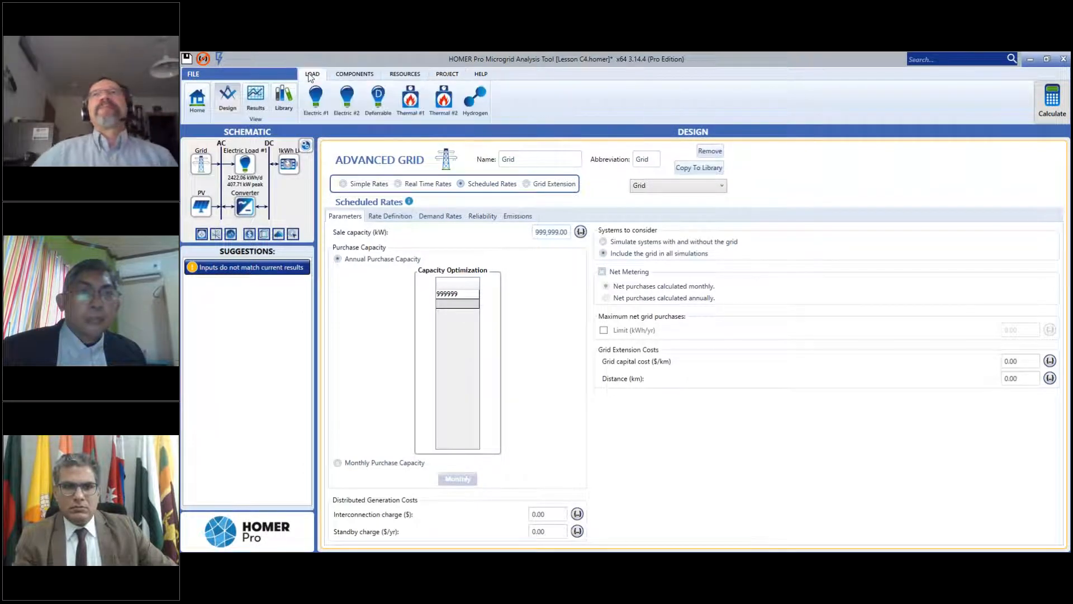
left_click(347, 111)
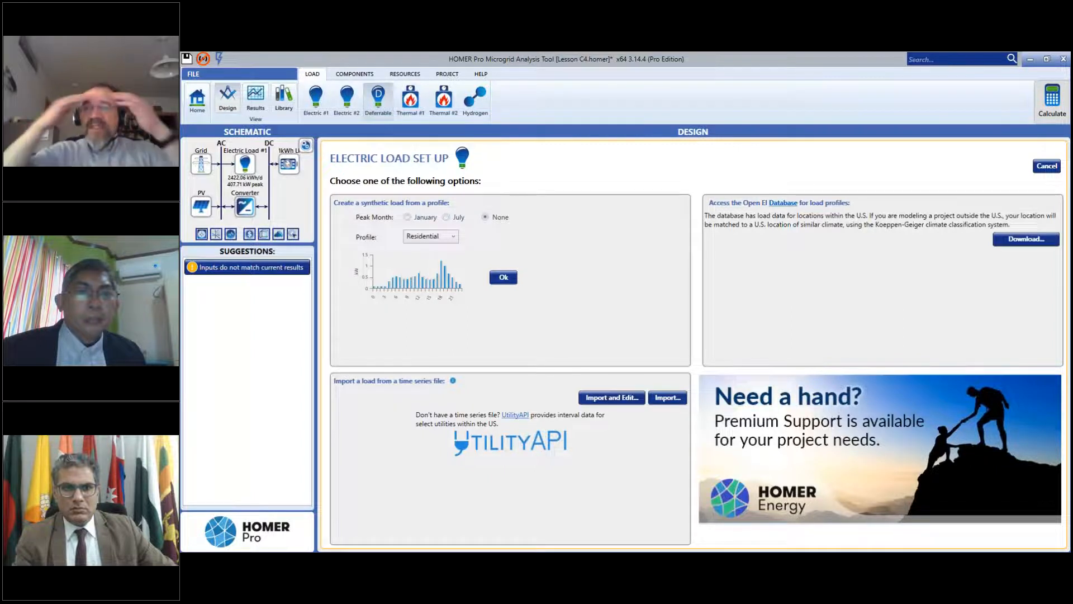
left_click(377, 100)
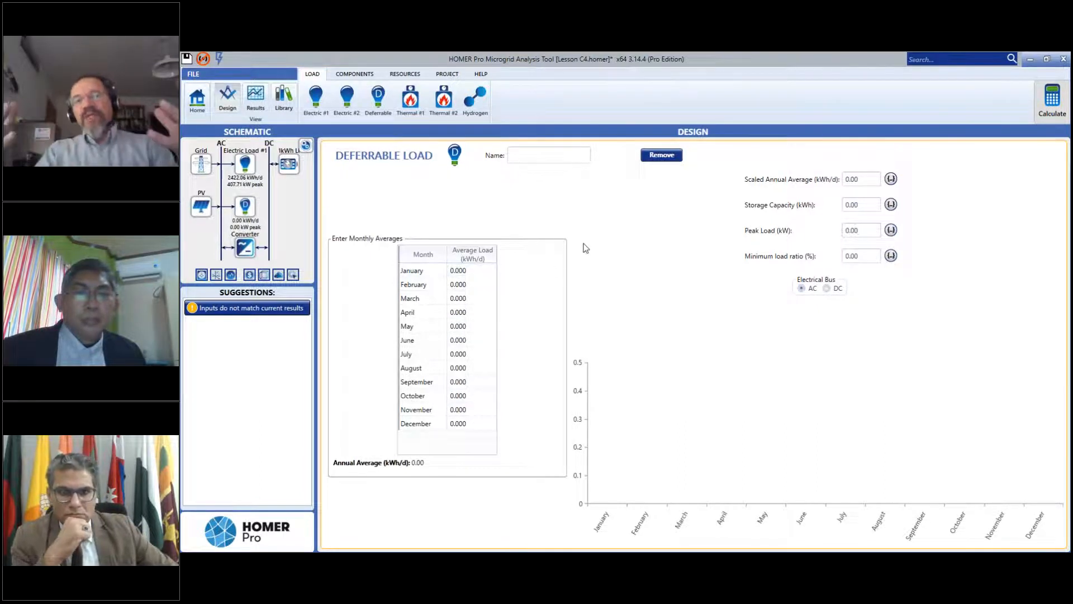
left_click(534, 156)
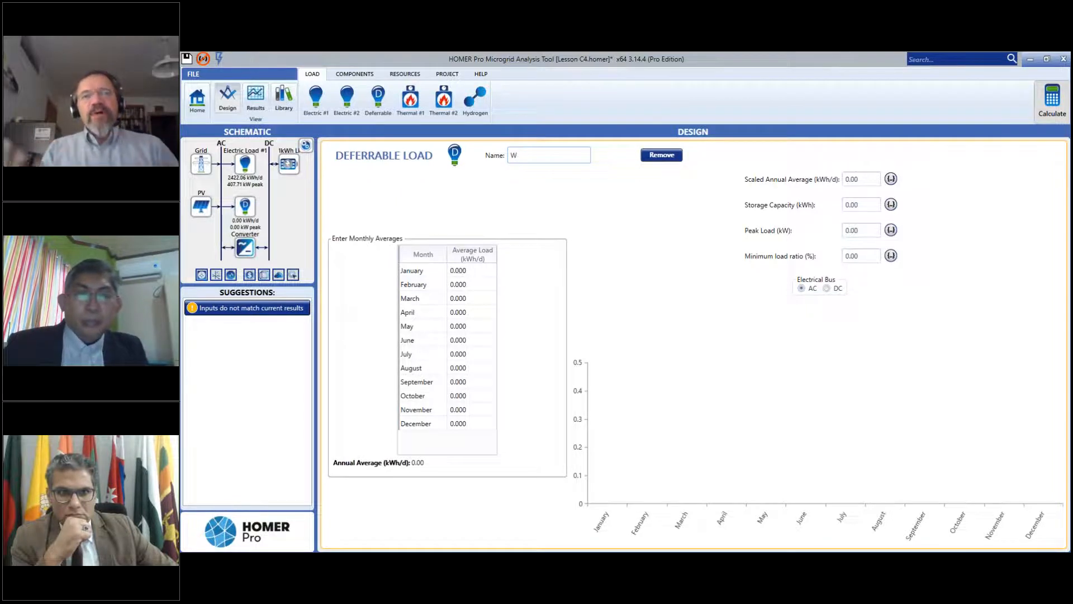
type("aterPupmping")
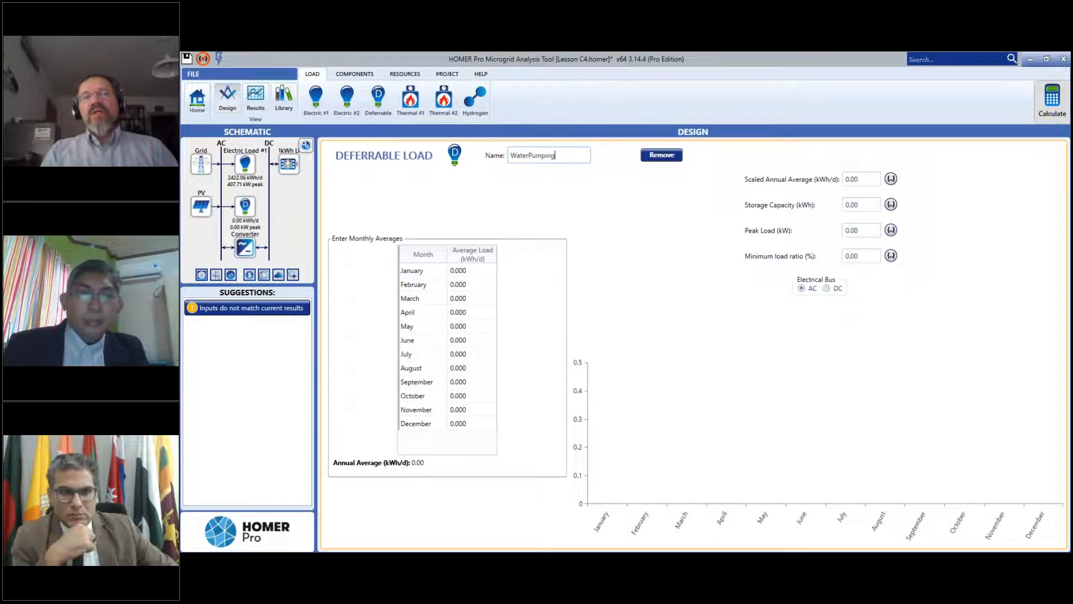
Commit the WaterPumping name and look over the monthly average load entries of the deferrable load.
left_click(538, 192)
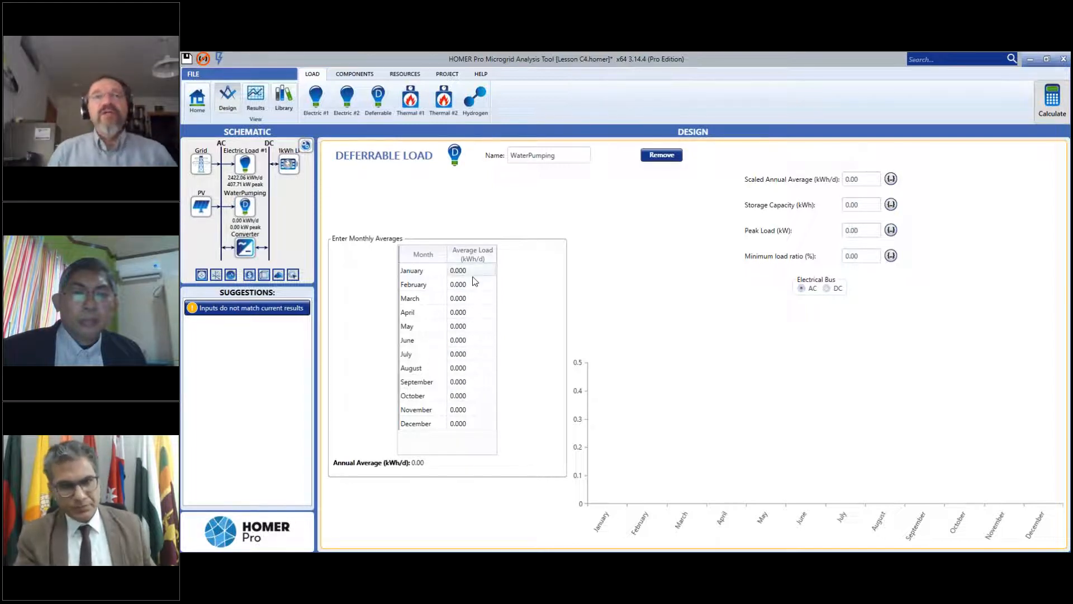
left_click(482, 412)
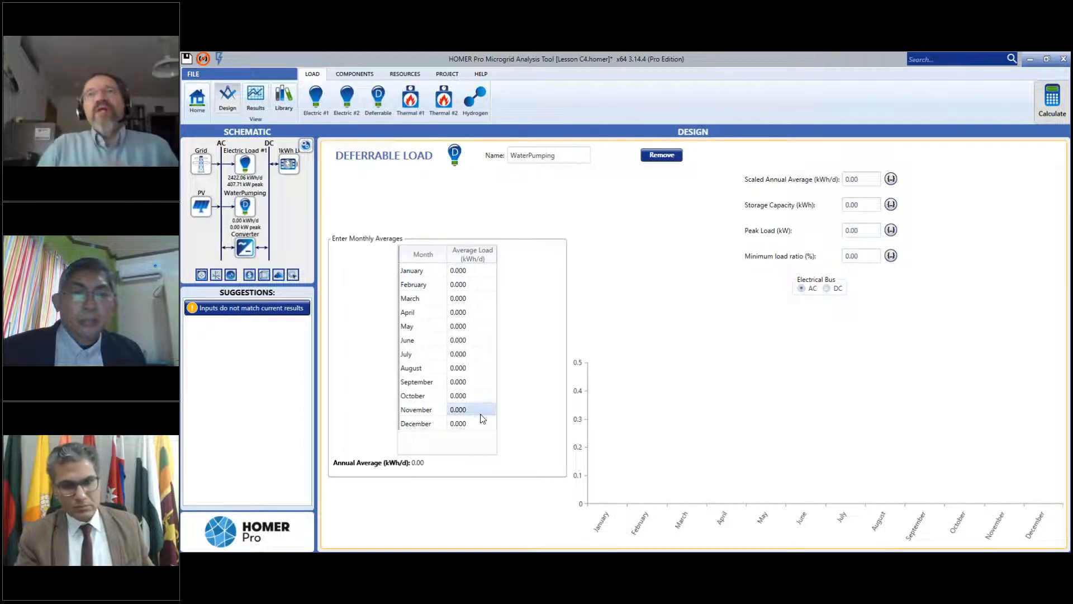
left_click(477, 274)
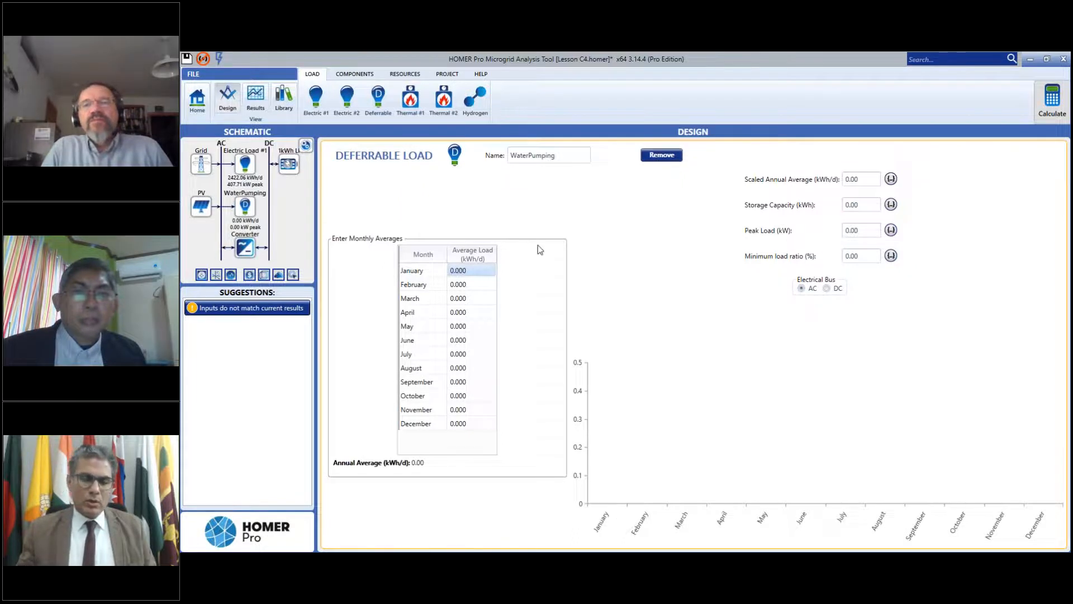
left_click(484, 285)
left_click(482, 271)
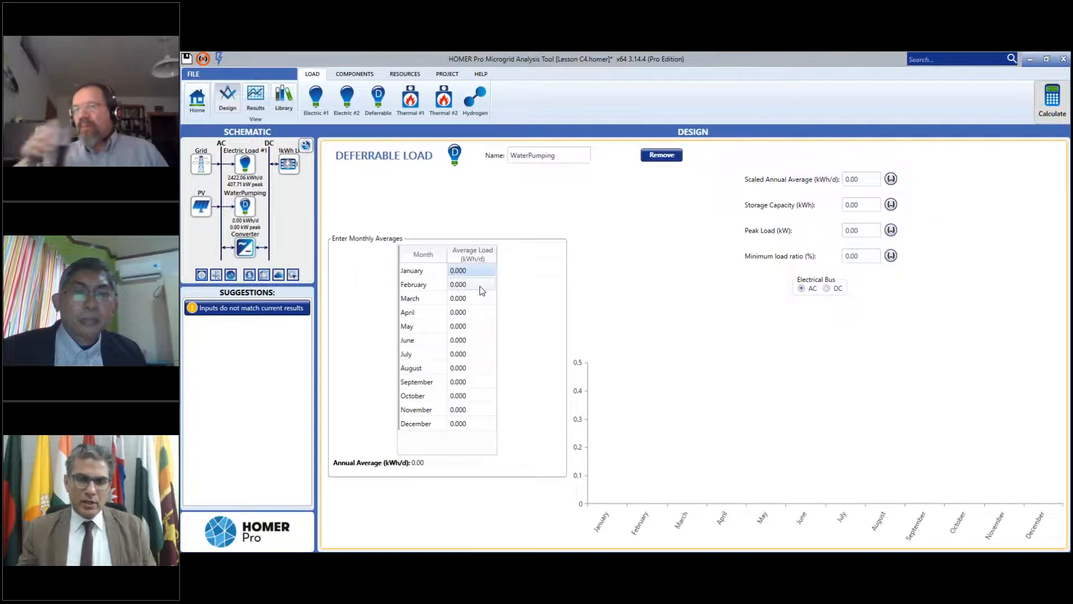
left_click(482, 286)
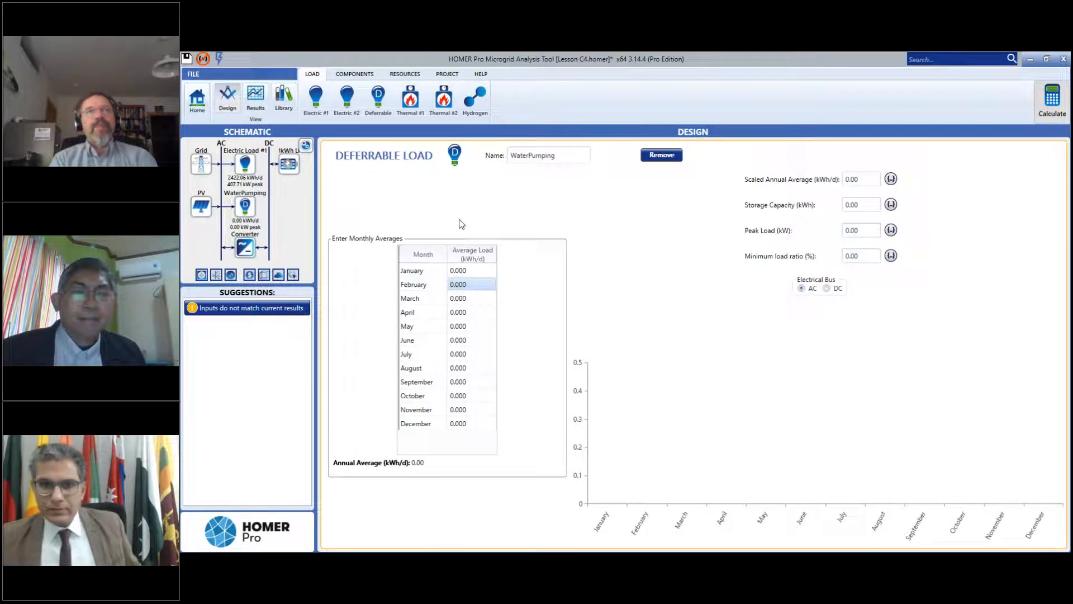
Create a second electric load from the Blank profile and name it EV Charging.
left_click(347, 101)
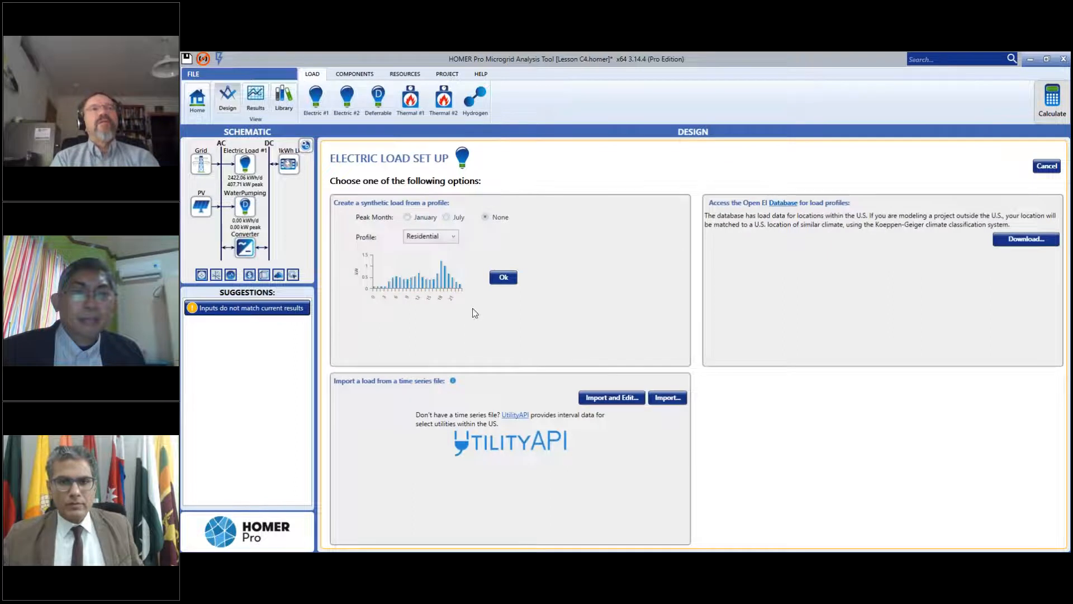
left_click(454, 237)
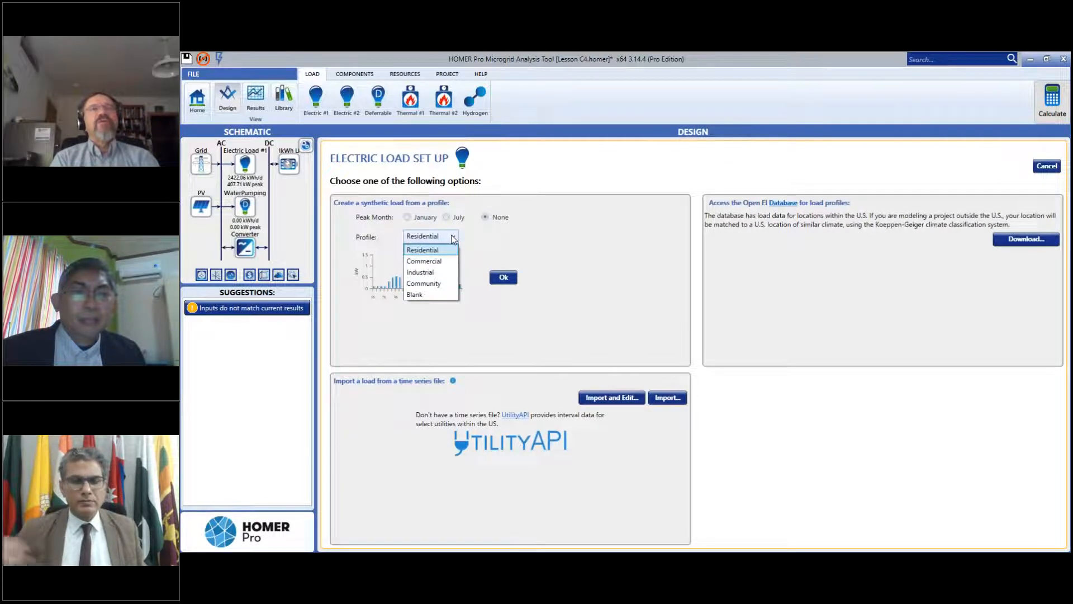
left_click(525, 236)
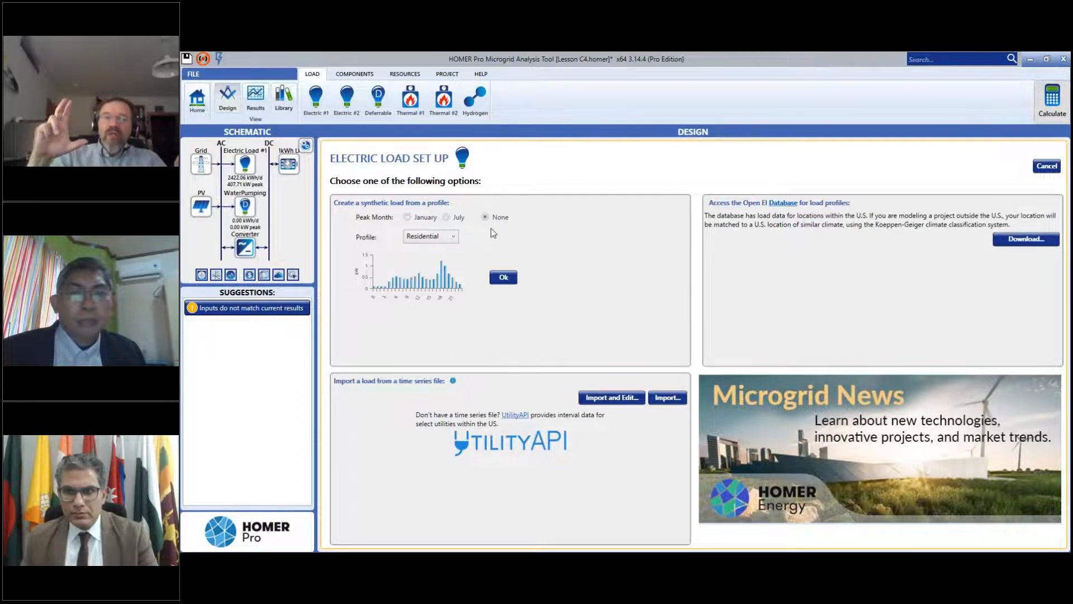
left_click(453, 236)
left_click(433, 295)
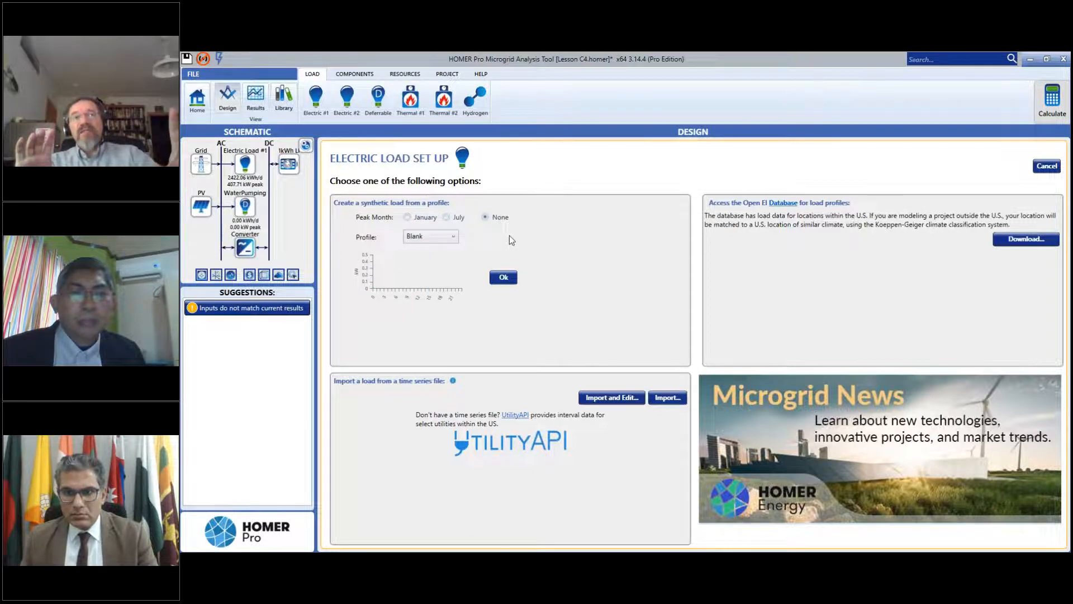
left_click(504, 279)
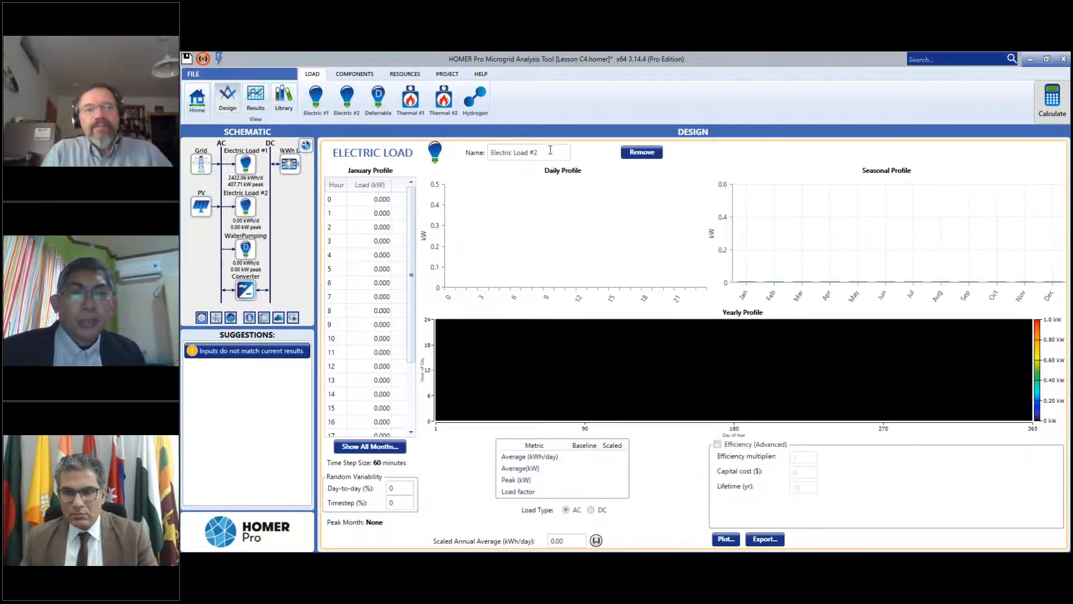
triple_click(551, 150)
type("EV")
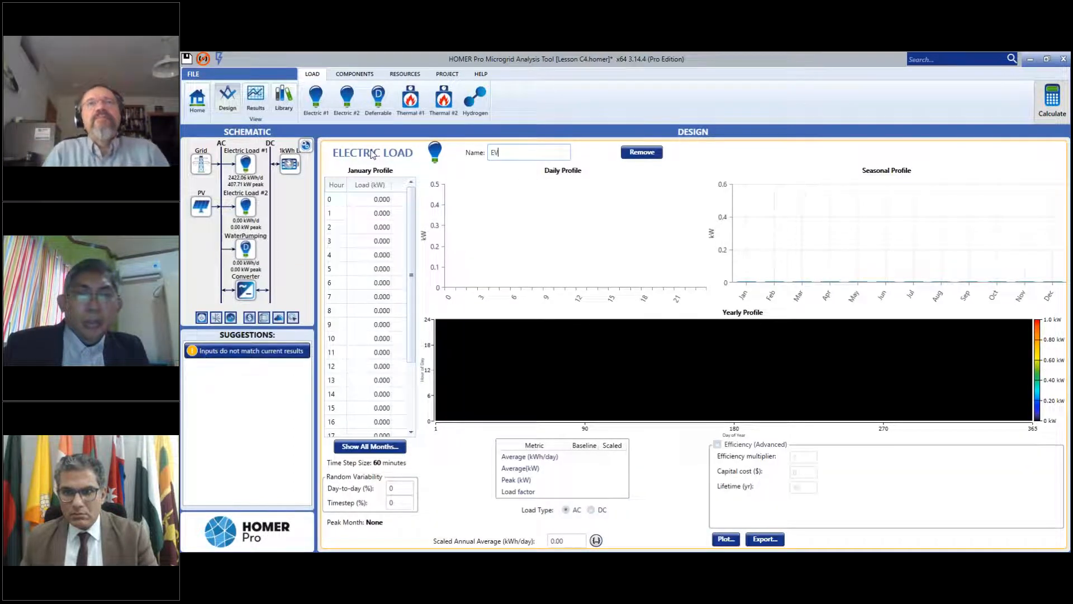
type(" Charging")
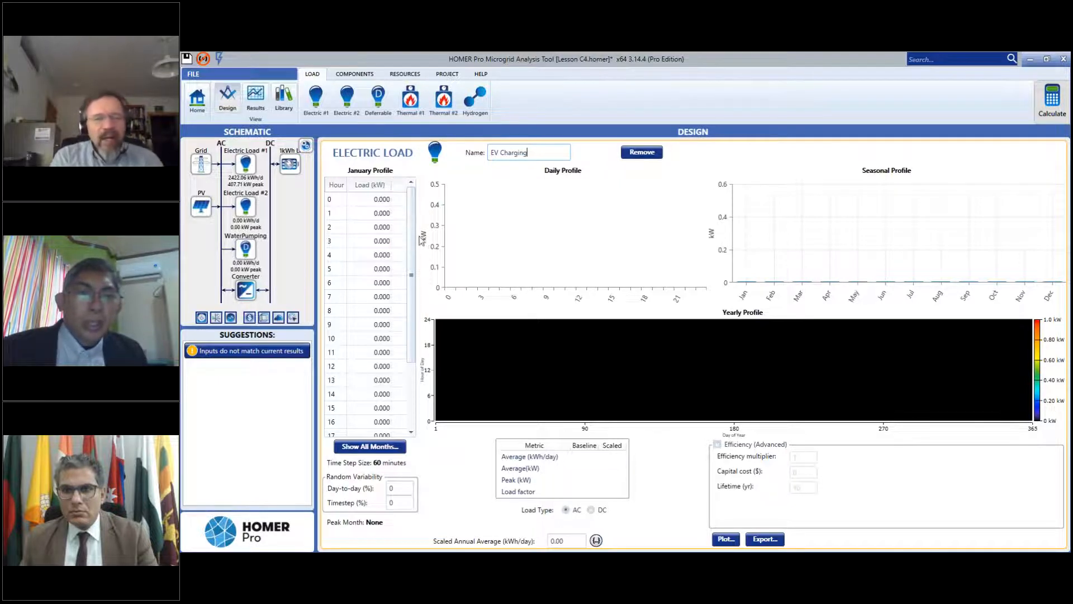
In the EV Charging January profile, set the load at hour 19 to 10 kW and hour 20 to 12 kW.
left_click_drag(412, 257, 412, 268)
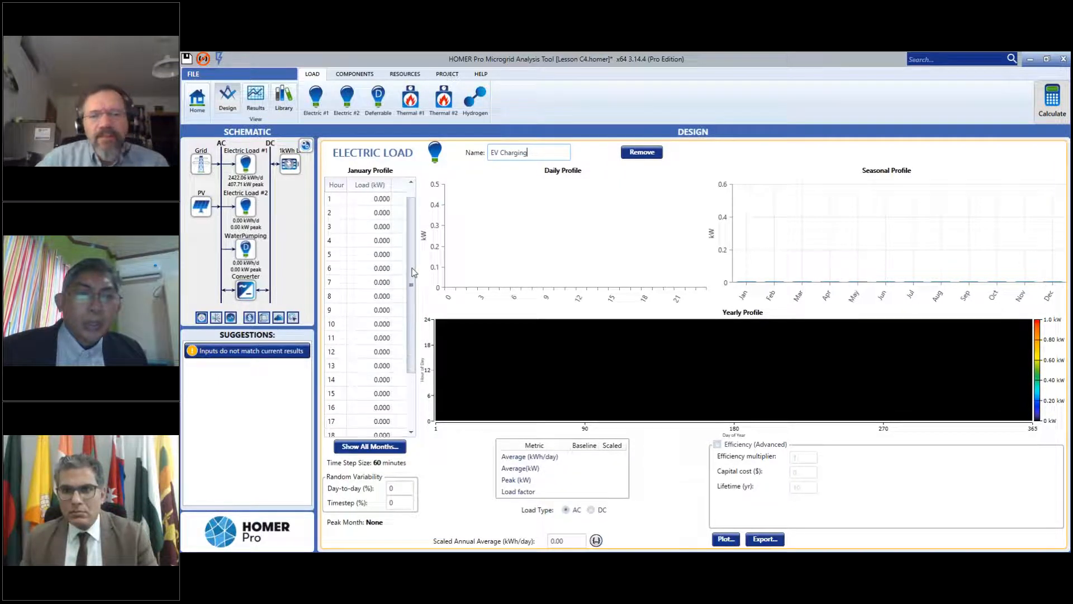
scroll(413, 272, "down", 2)
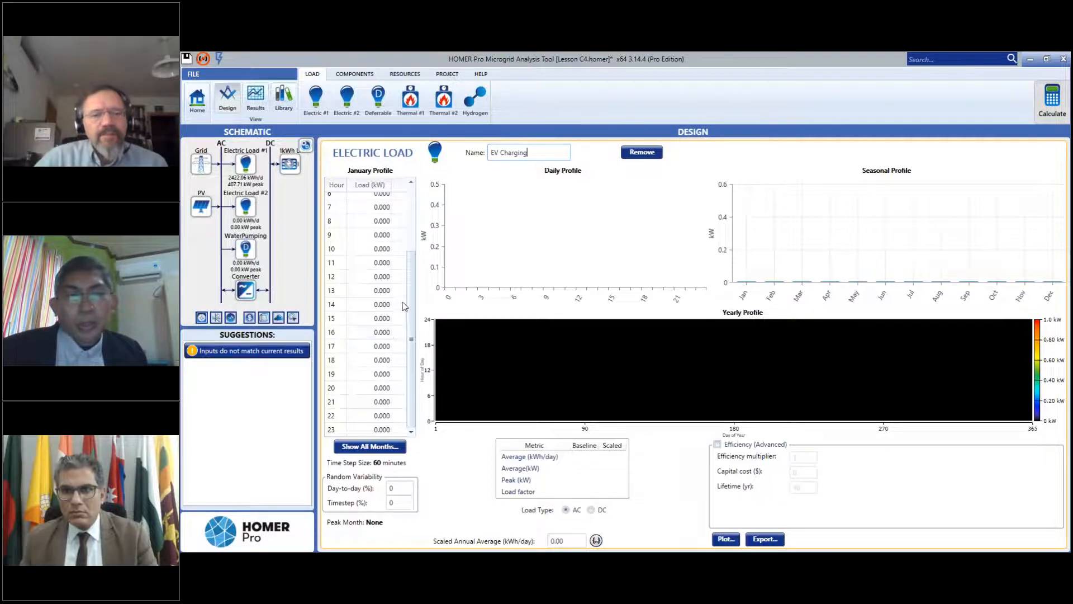
left_click(359, 373)
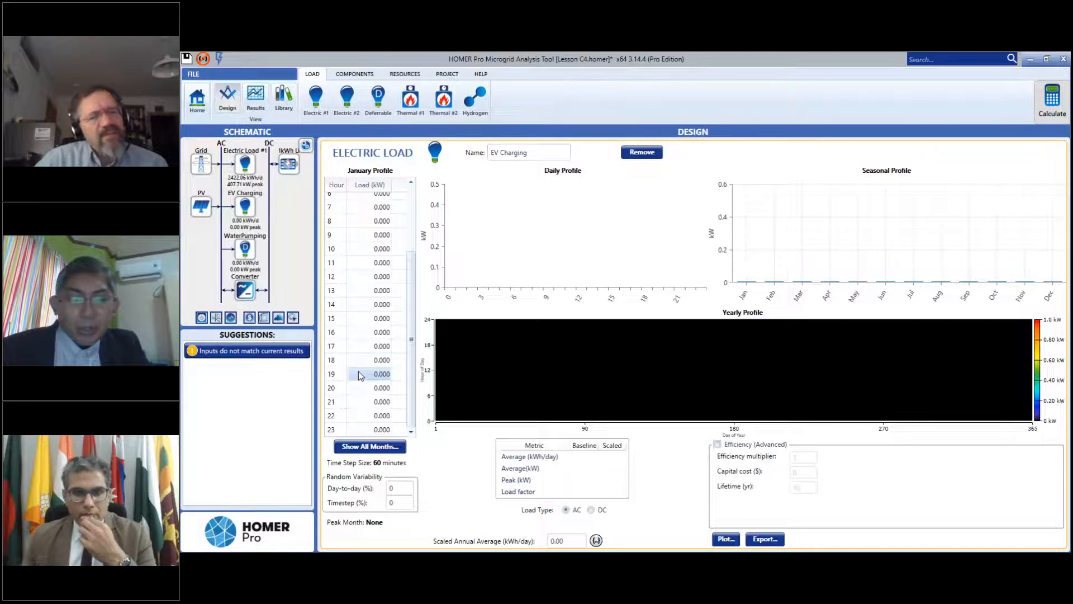
type("10")
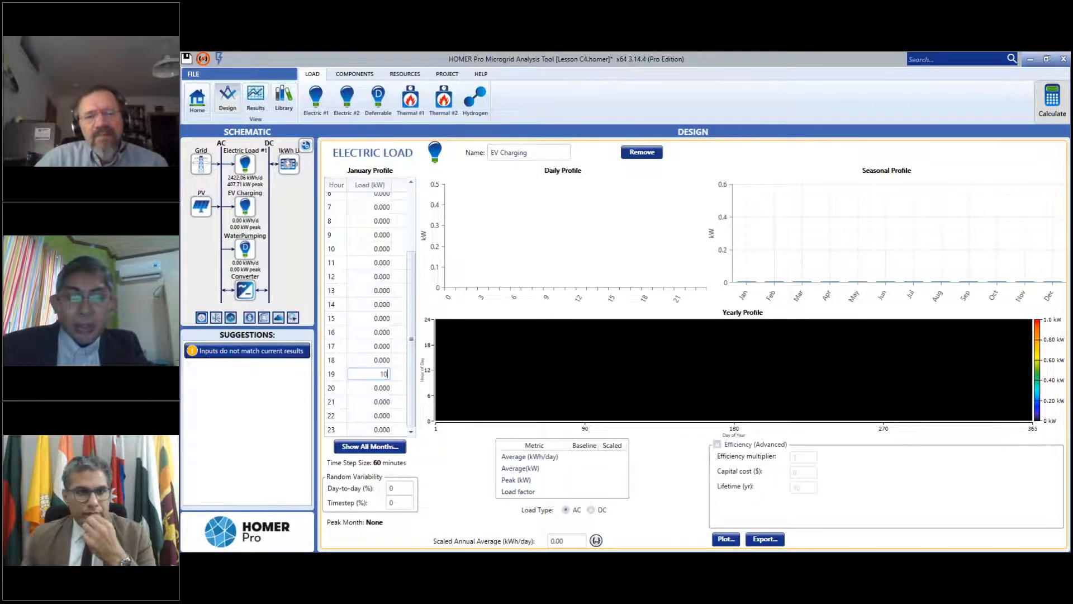
key("Return")
type("12")
key("Return")
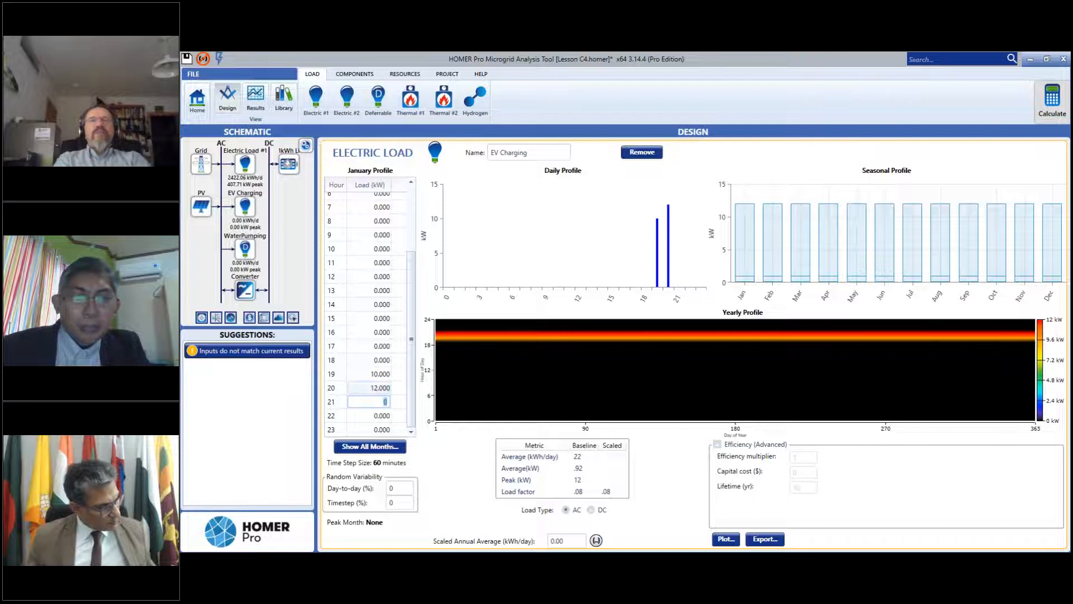
Set the EV Charging load to 10 kW for each hour from 20 to 23.
left_click(369, 388)
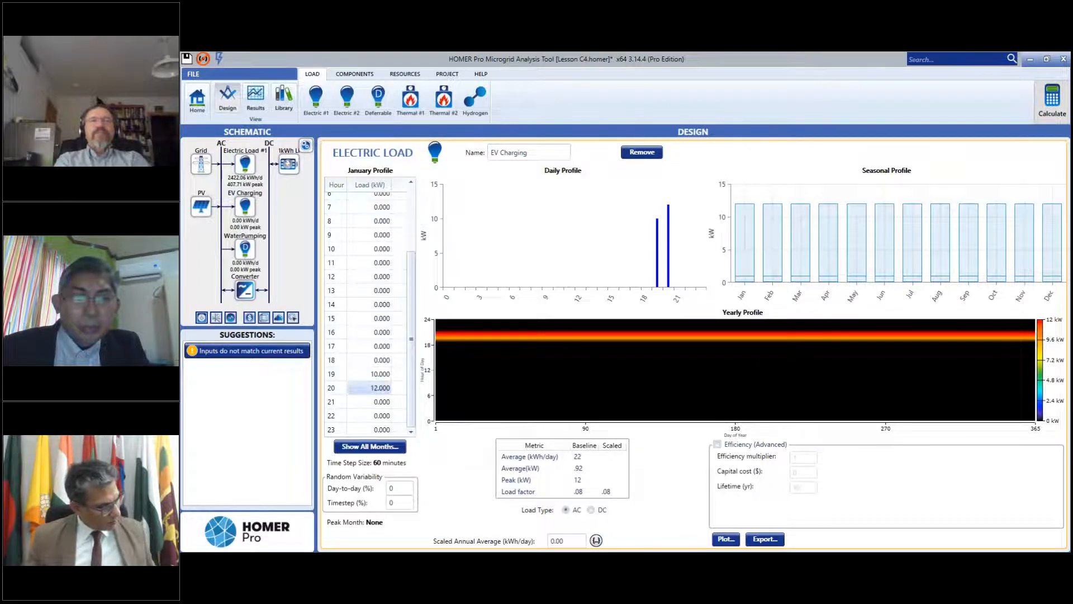
type("10")
key("Return")
type("10")
key("Return")
type("10")
key("Return")
type("1")
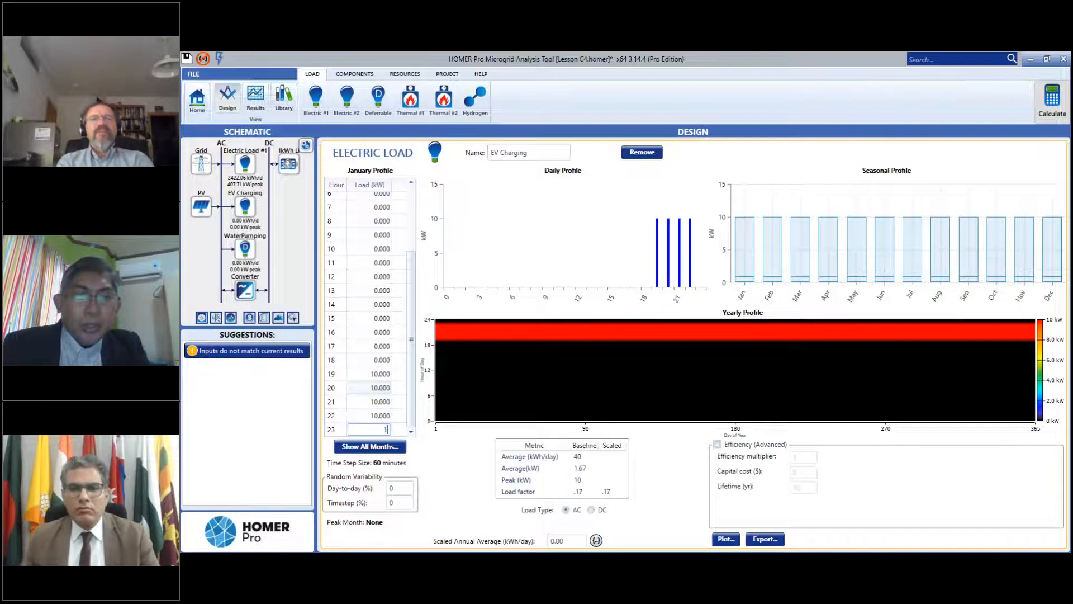
type("0")
key("Return")
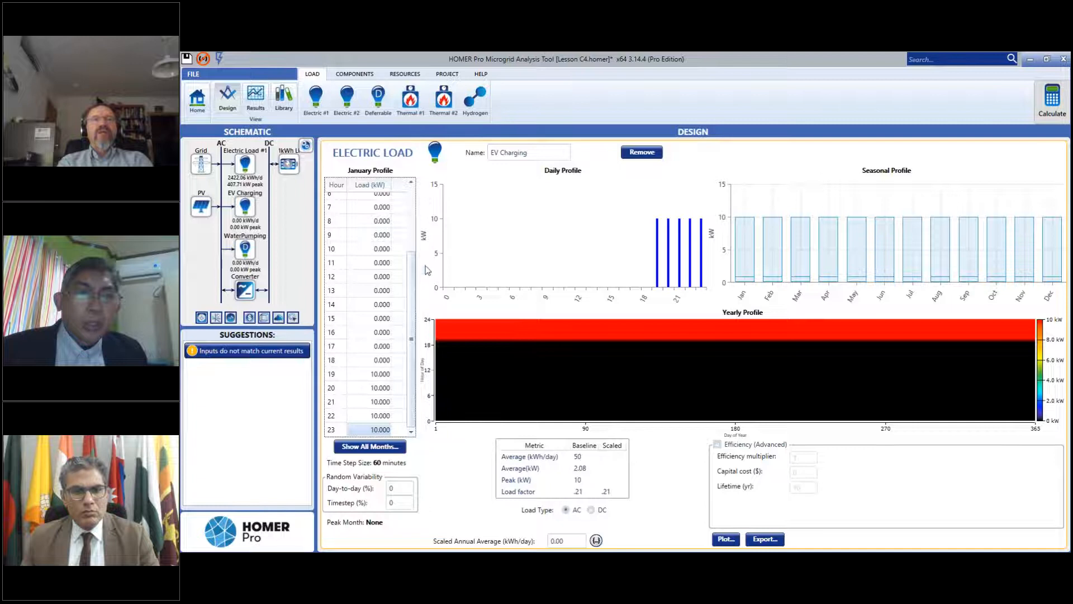
Set the EV Charging load to 10 kW for the after-midnight hours 0, 1 and 2.
left_click_drag(414, 267, 405, 210)
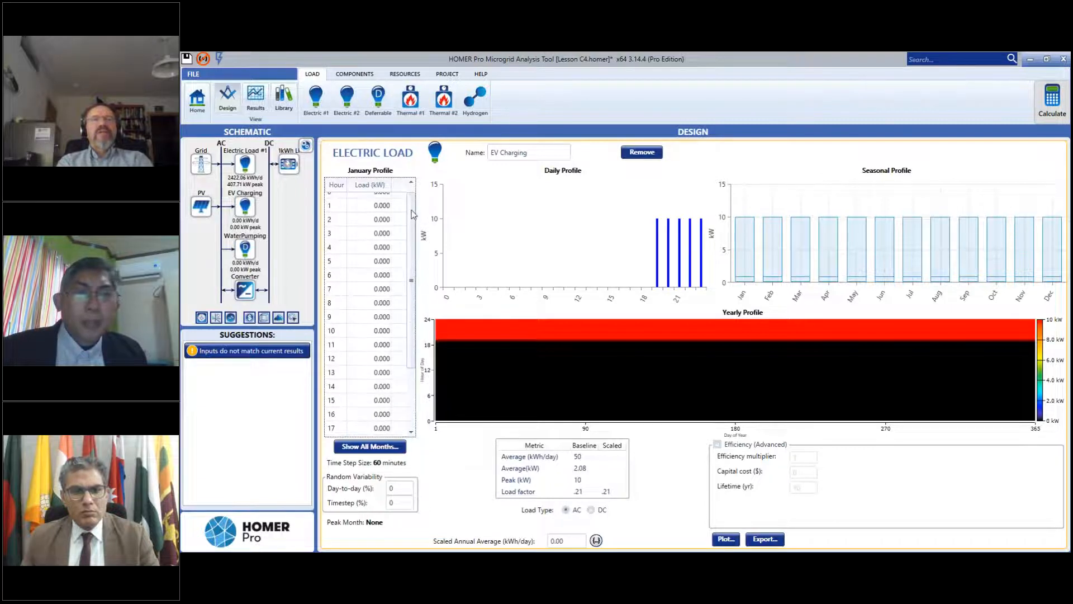
left_click(382, 197)
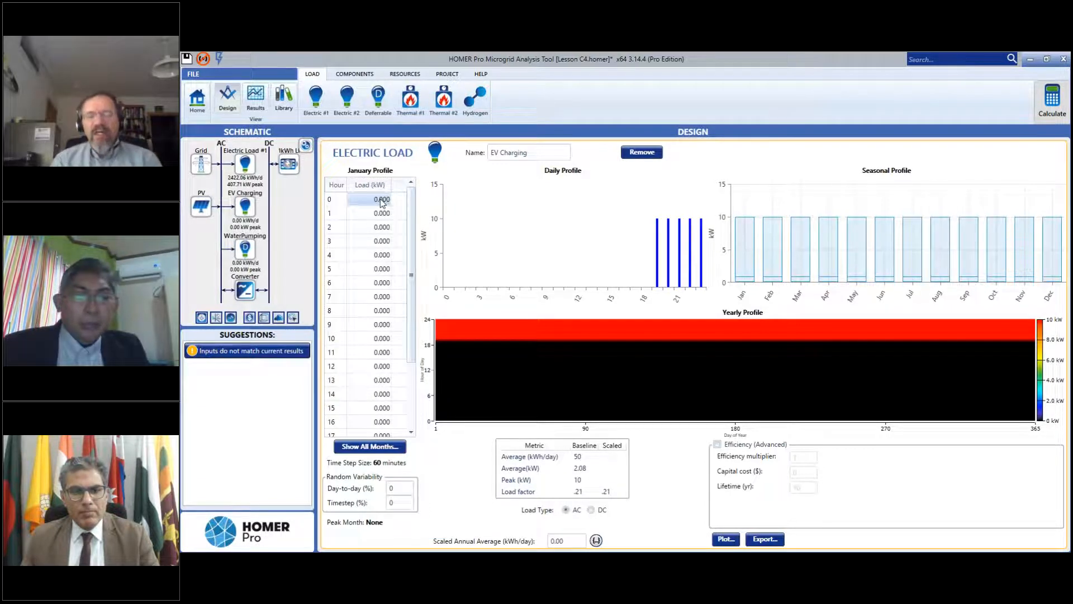
type("10")
key("Return")
type("10")
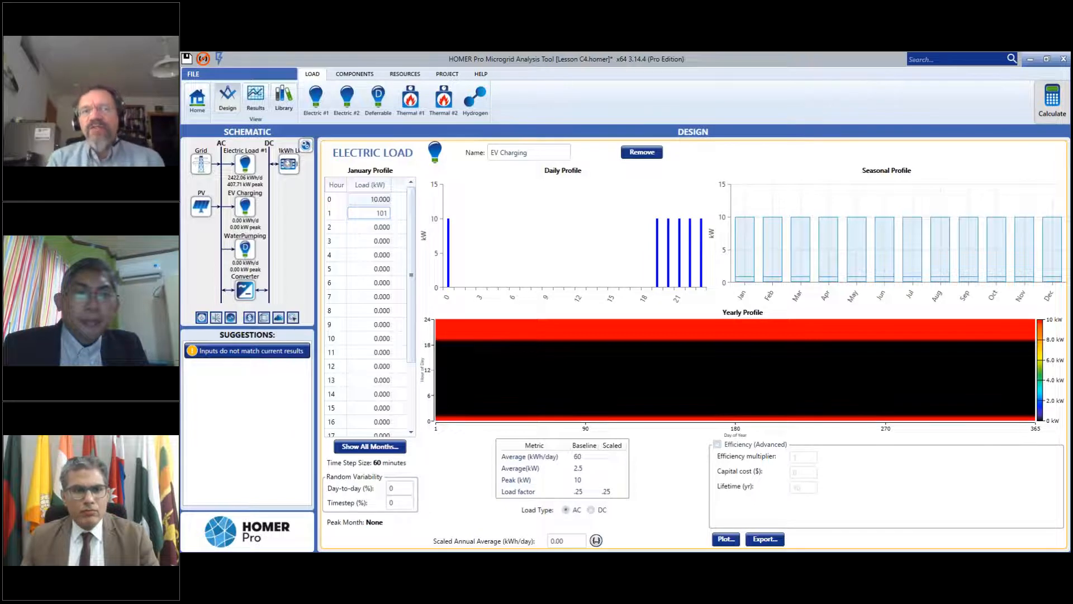
key("Return")
type("10")
key("Return")
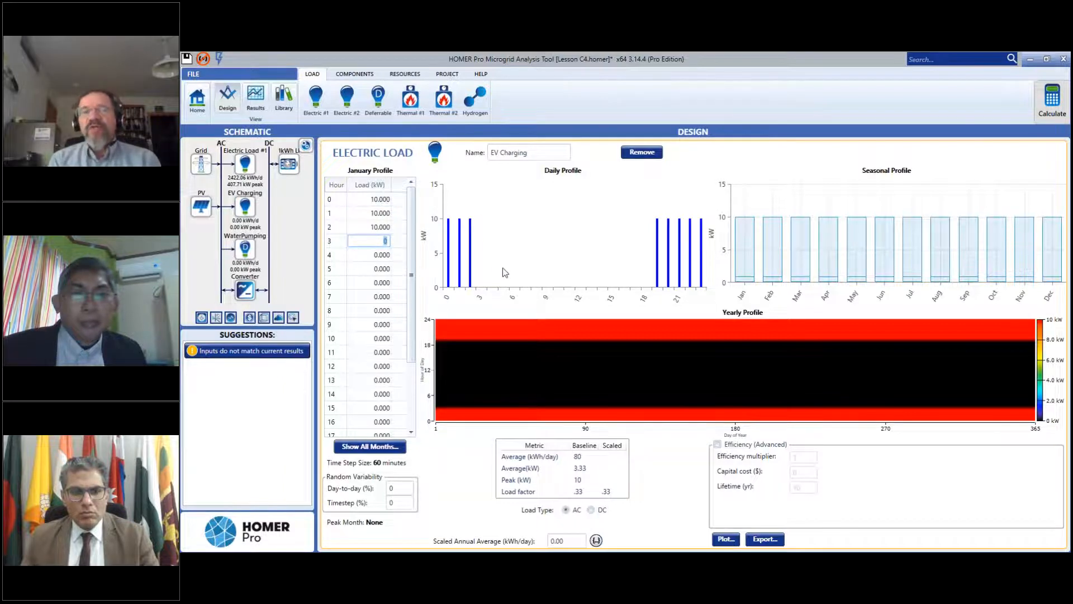
mouse_move(412, 279)
left_mouse_down()
mouse_move(414, 364)
mouse_move(408, 267)
mouse_move(411, 300)
mouse_move(420, 262)
left_mouse_up()
key("Up")
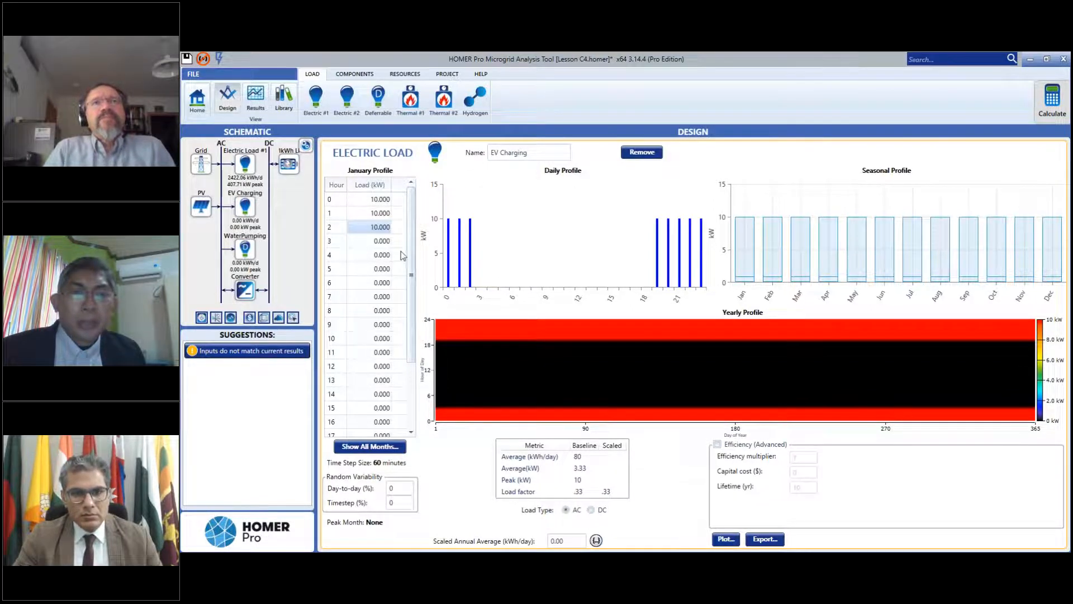
Review the EV Charging hourly profile and compare its yearly load data for weekdays and weekends without making changes.
mouse_move(412, 251)
left_mouse_down()
mouse_move(410, 334)
mouse_move(407, 249)
left_mouse_up()
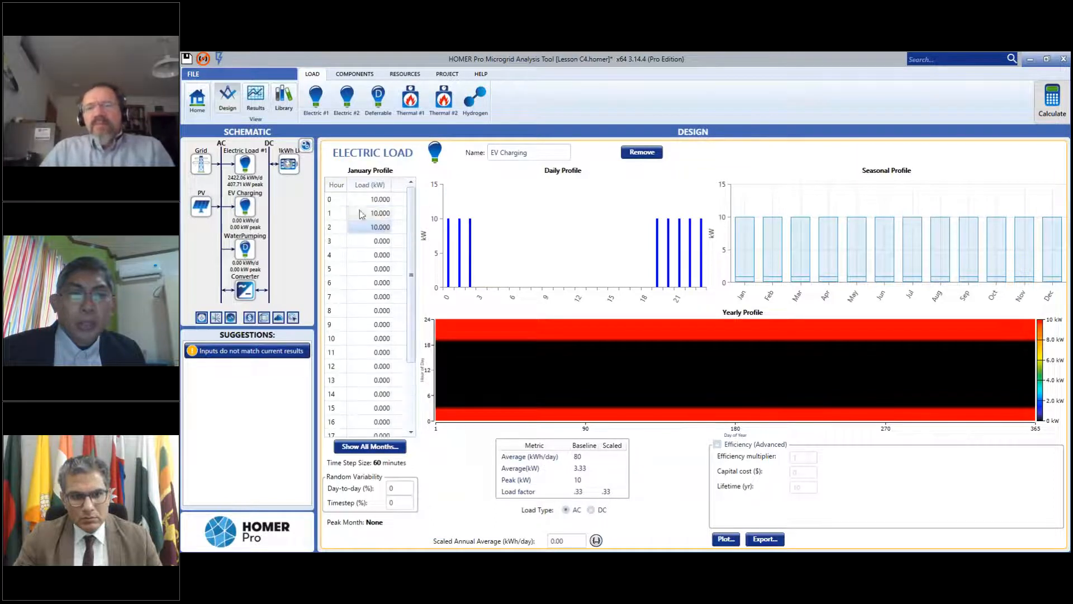
left_click_drag(411, 237, 413, 305)
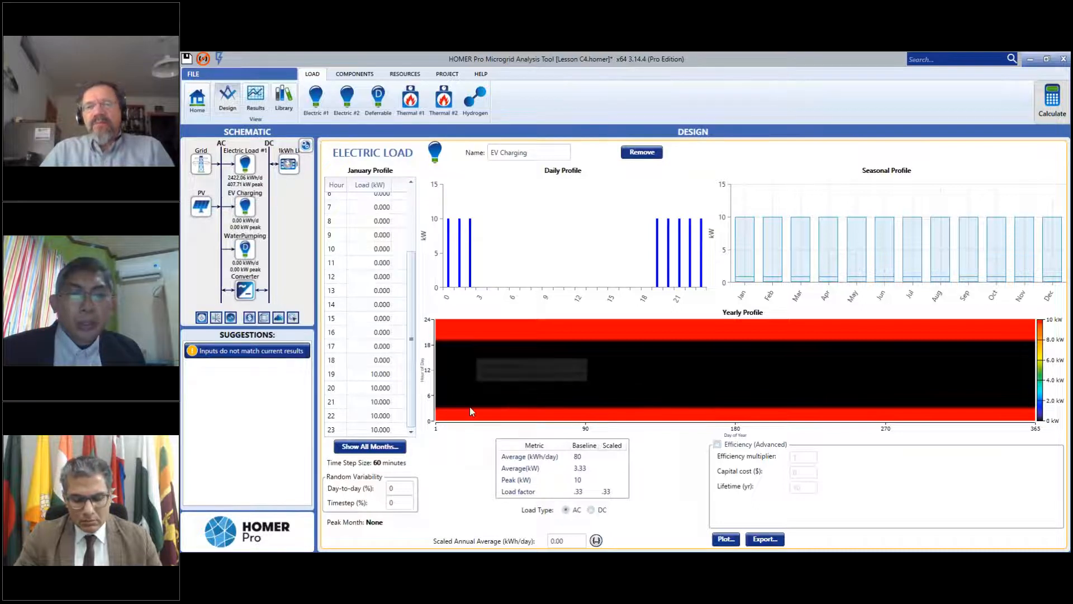
left_click(369, 447)
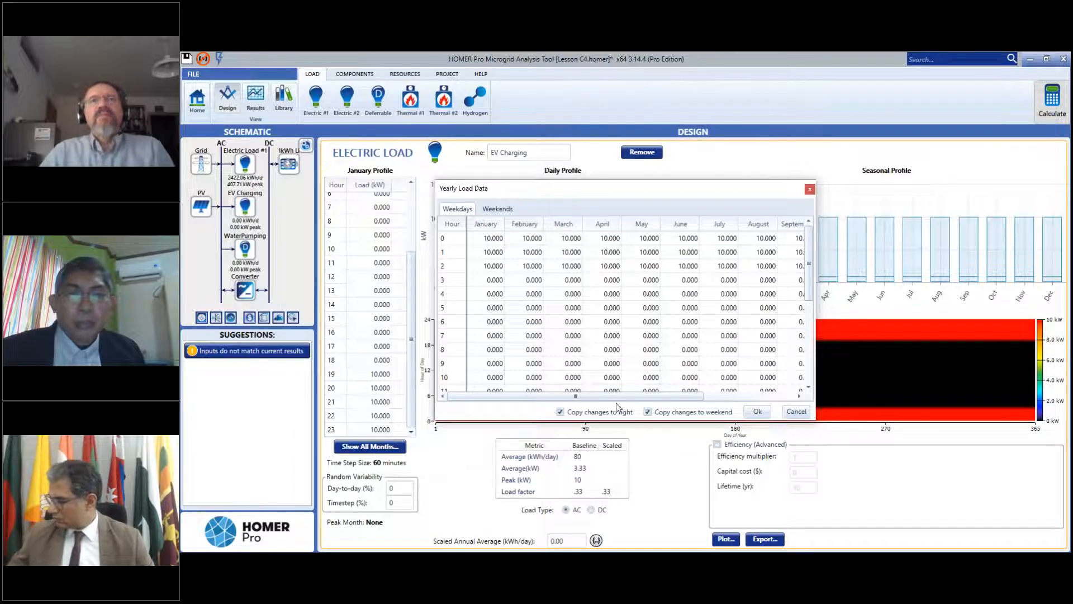
left_click(505, 211)
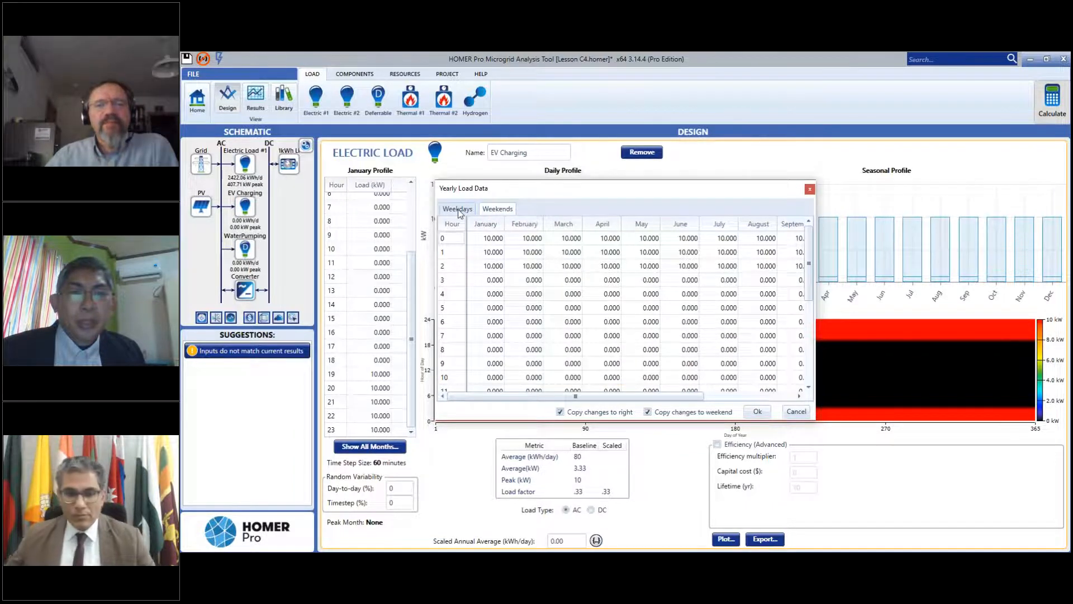
left_click(459, 213)
left_click(500, 211)
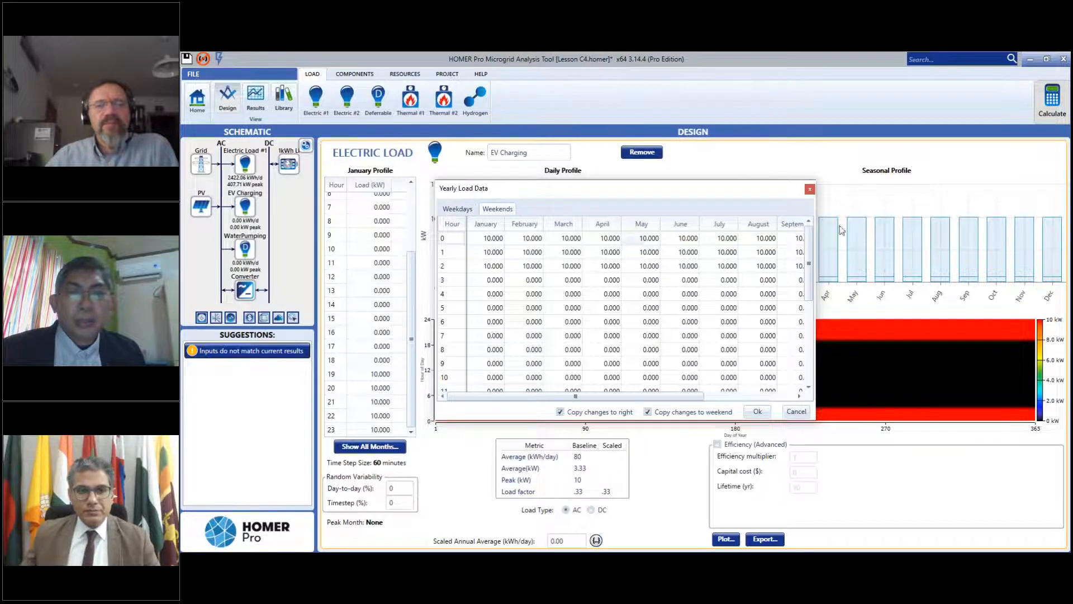
left_click(809, 191)
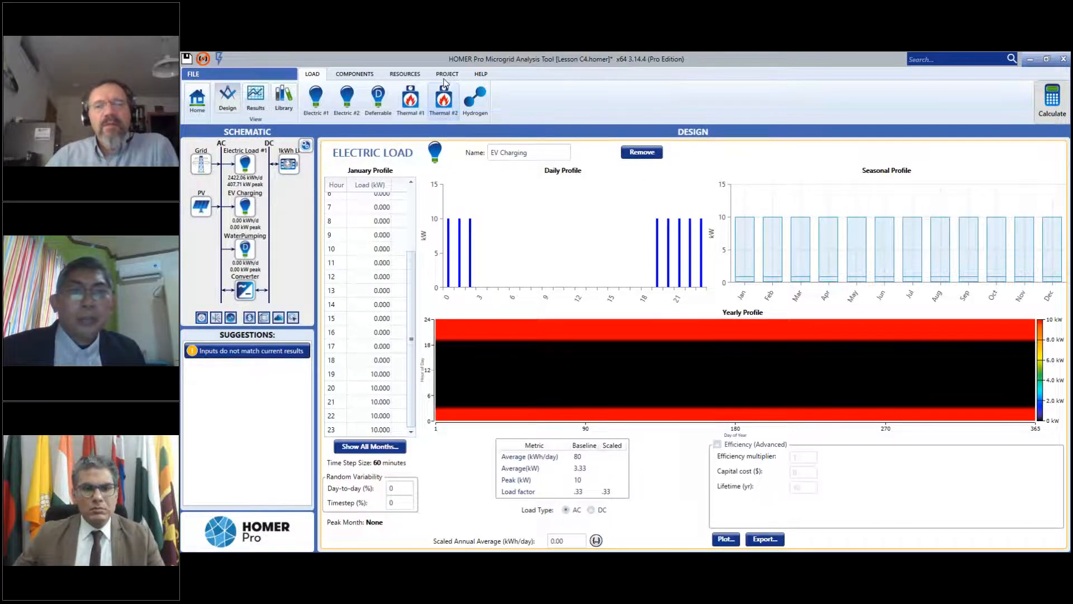
Remove the WaterPumping deferrable load and the EV Charging electric load from the design.
left_click(245, 252)
left_click(646, 156)
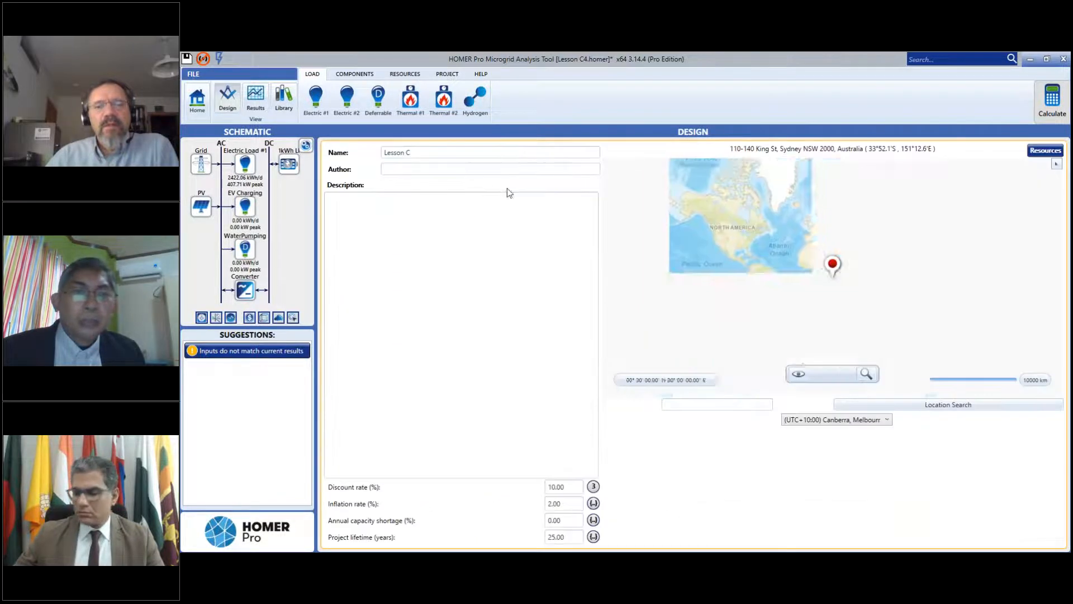
left_click(245, 214)
left_click(624, 155)
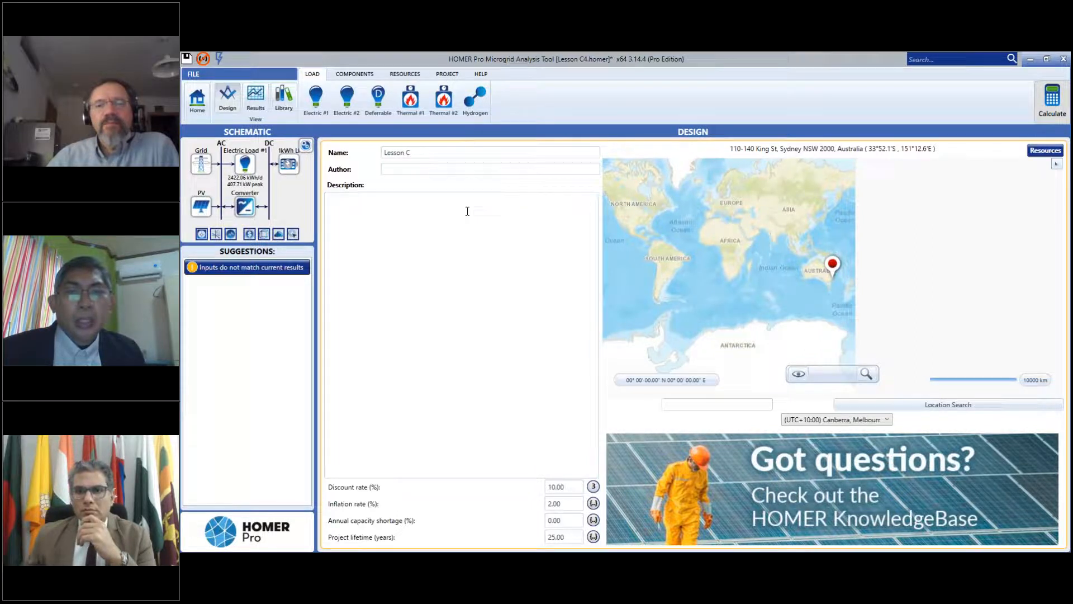
Review the grid's demand rate schedule, then its energy rate definition and the price and control parameters of Rate 1.
left_click(205, 169)
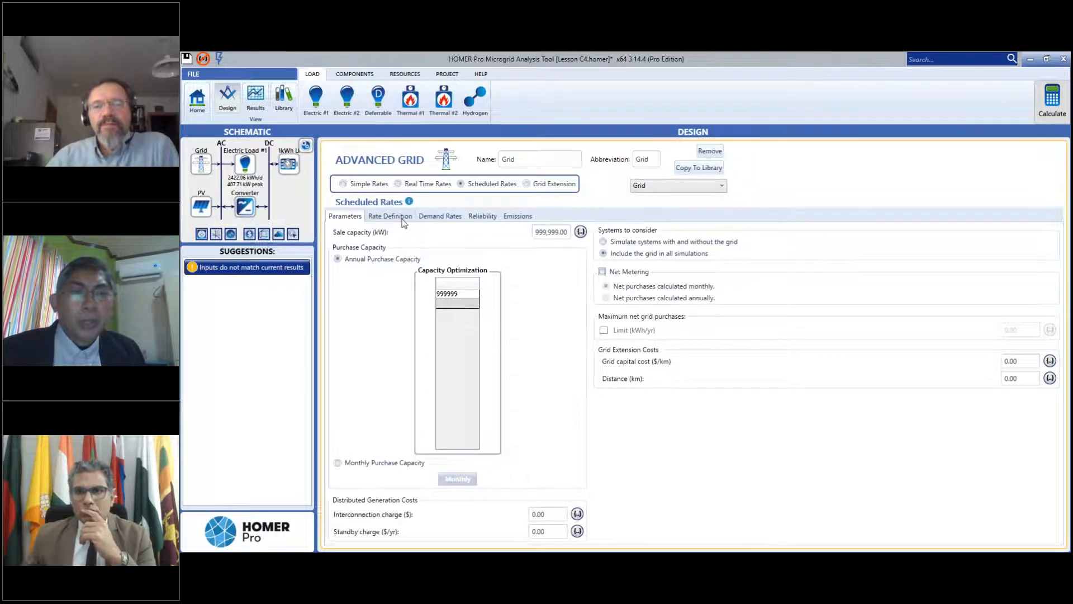
left_click(440, 216)
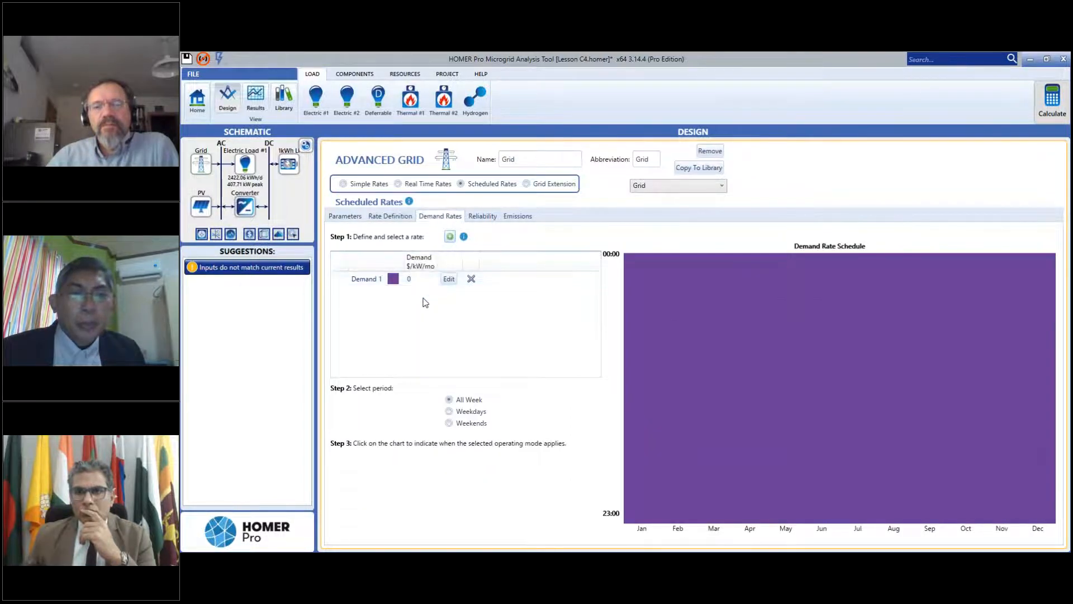
left_click(399, 217)
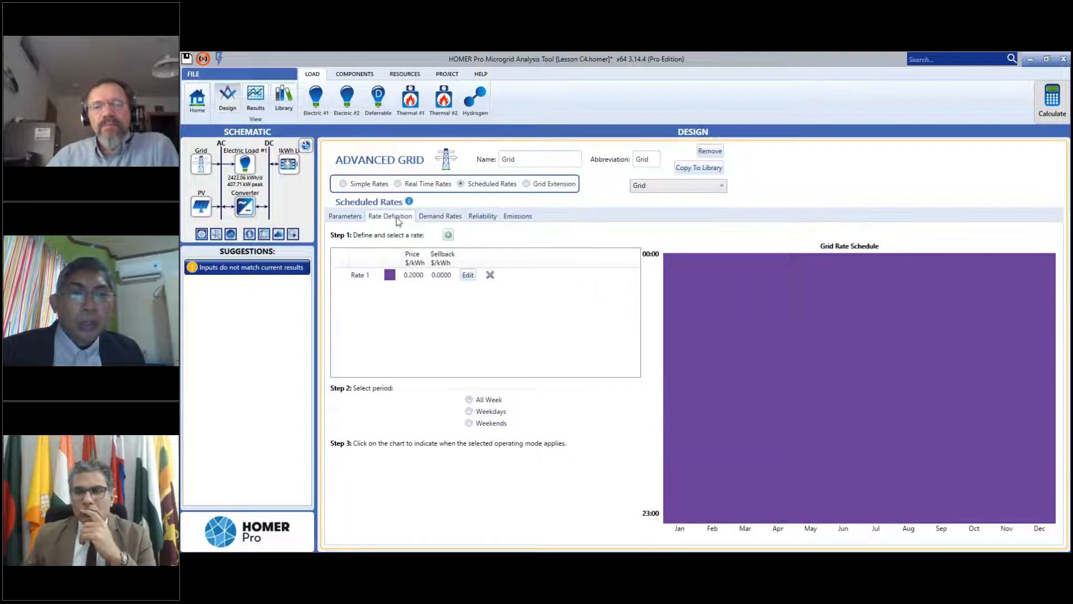
left_click(468, 275)
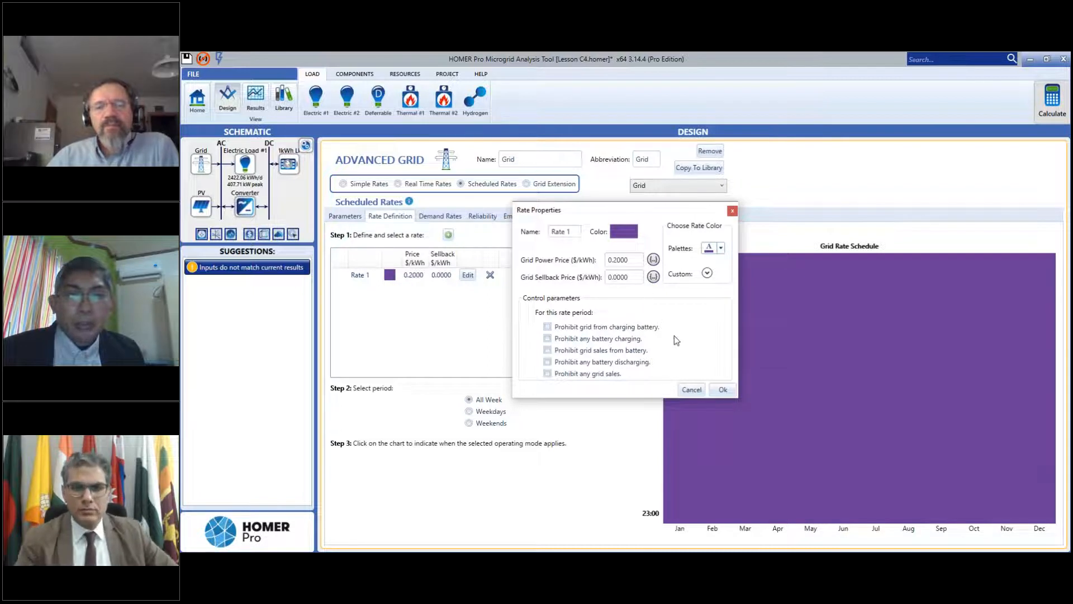
left_click(722, 392)
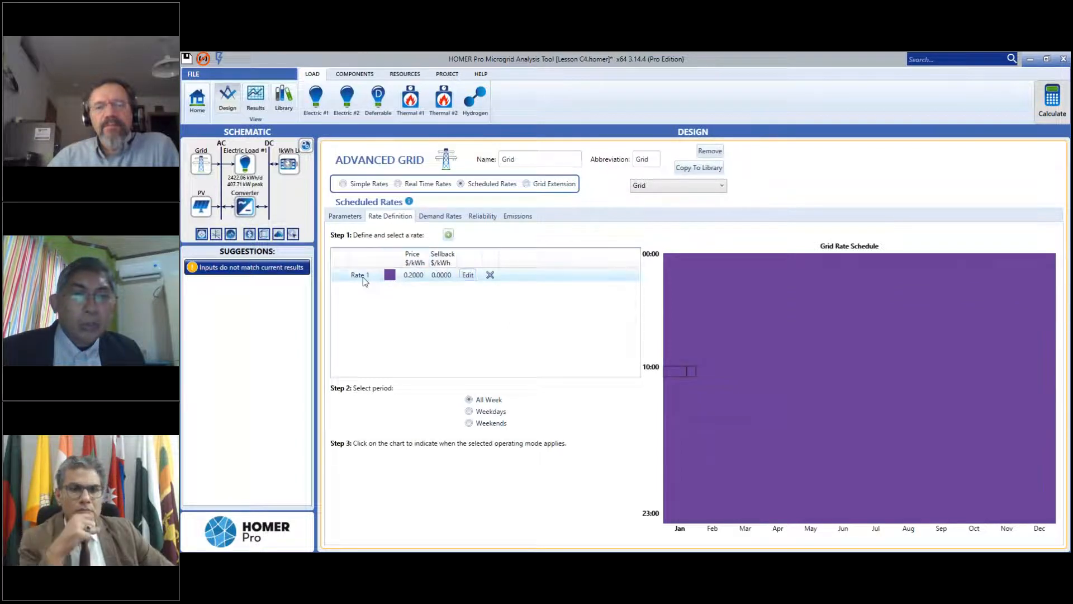
Add a second grid rate with a power price of 0.3 $/kWh and apply it to hours 19:00 through 22:00 in every month.
left_click(448, 234)
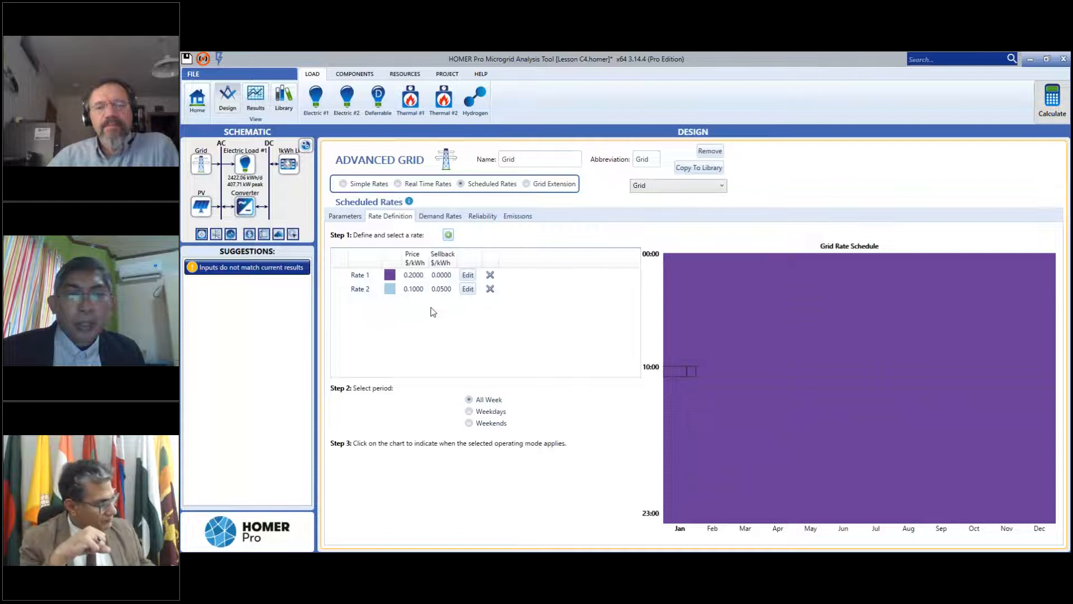
left_click(425, 289)
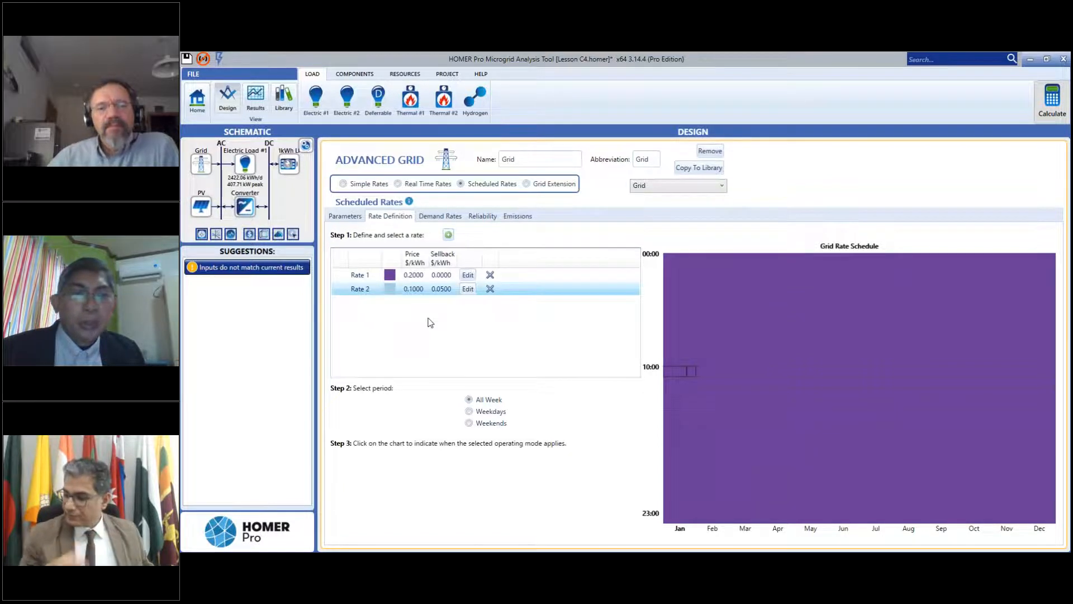
left_click(468, 289)
double_click(634, 258)
key("BackSpace")
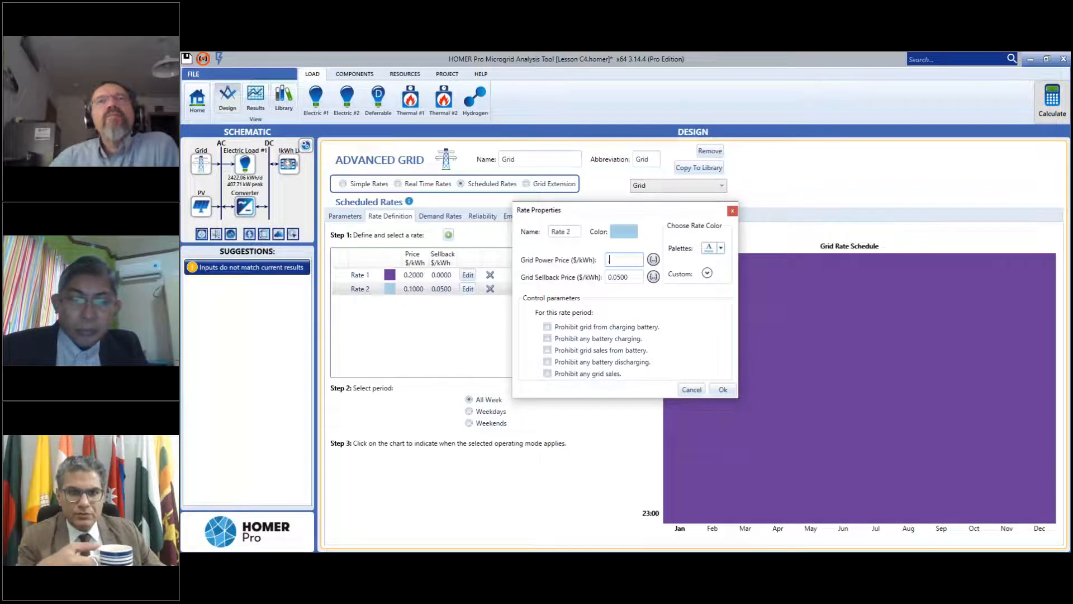
type(".3")
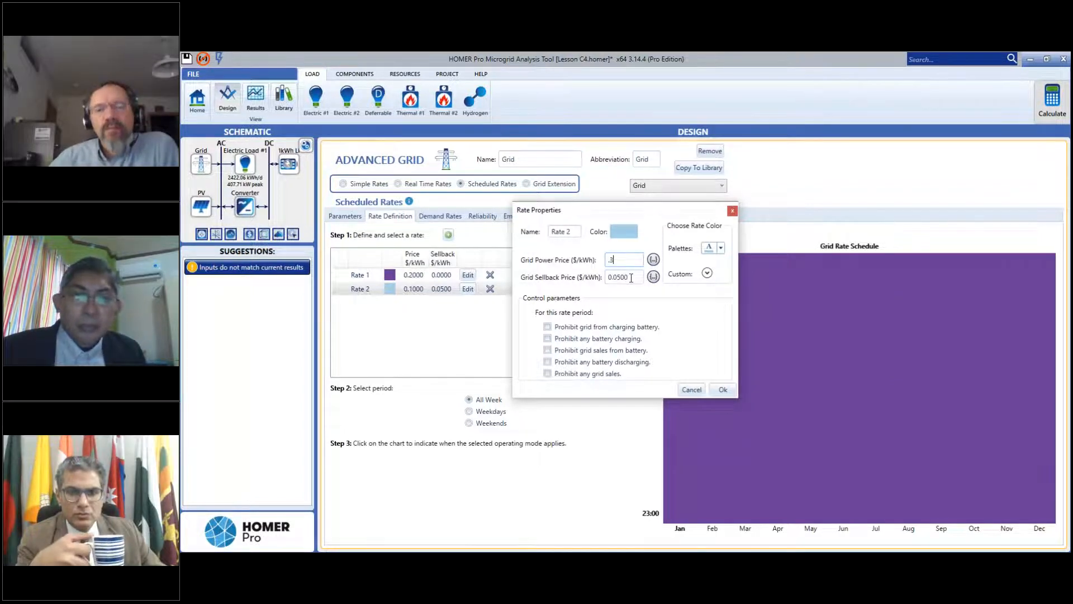
left_click(631, 278)
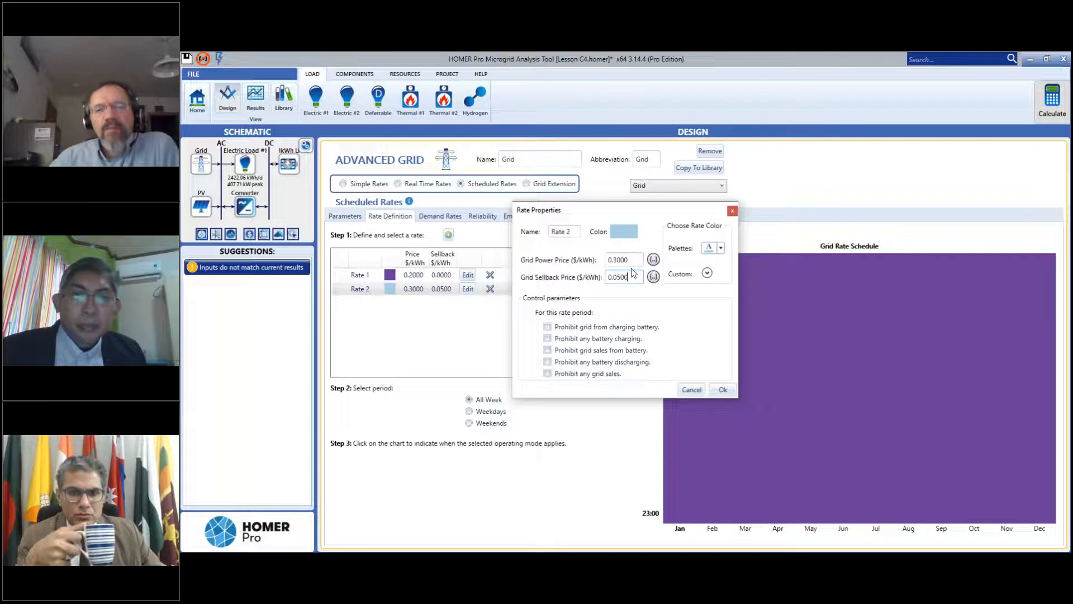
left_click(723, 391)
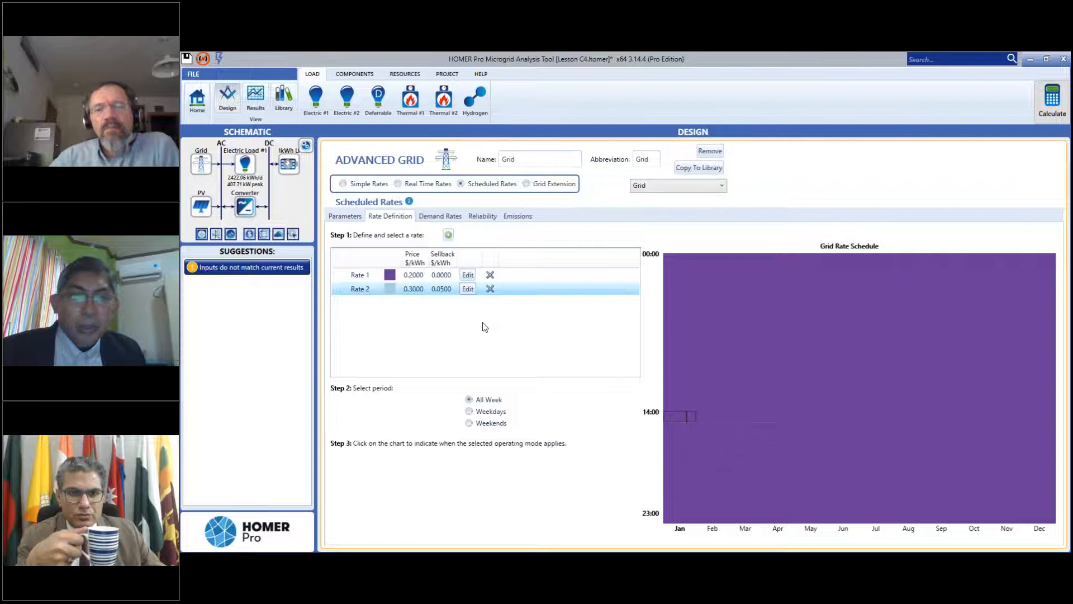
left_click(376, 292)
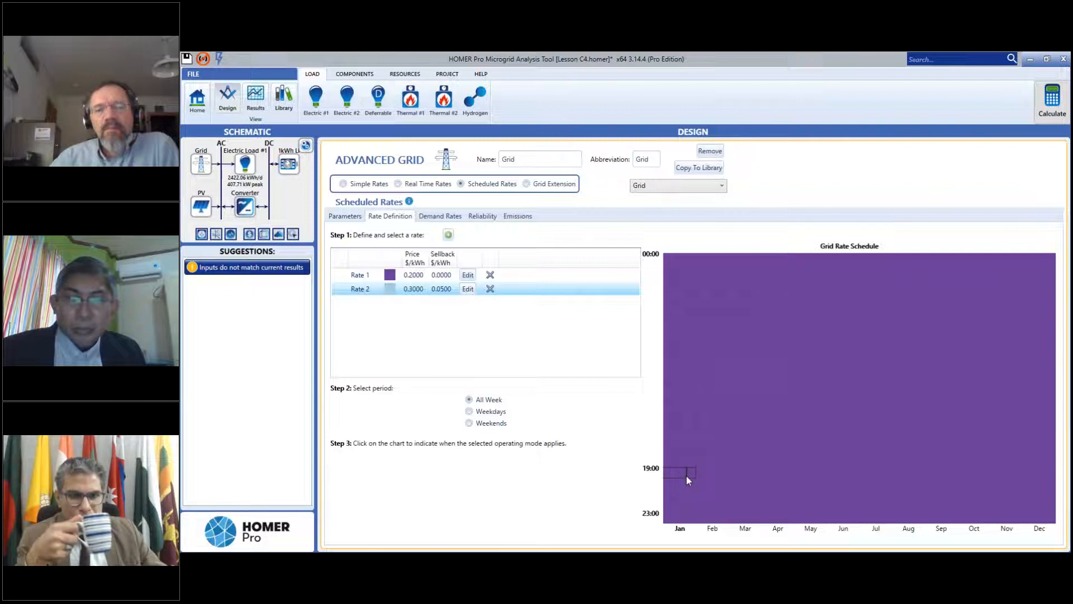
mouse_move(680, 474)
left_mouse_down()
mouse_move(977, 485)
mouse_move(1028, 511)
left_mouse_up()
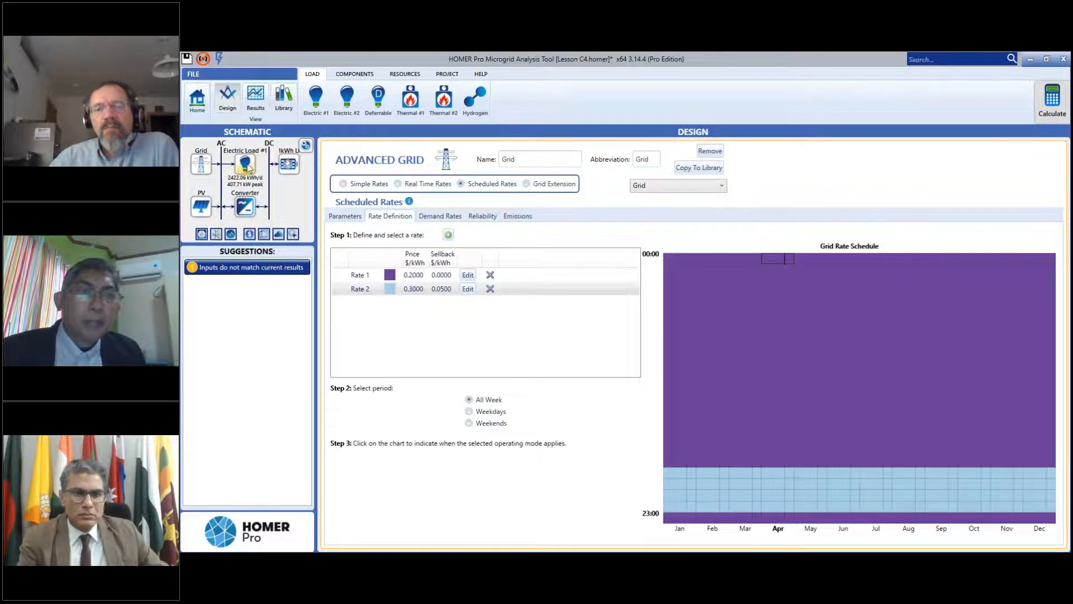
Remove the 6 and 2 percent sensitivity values from the project's nominal discount rate, keeping only 10 percent.
left_click(447, 75)
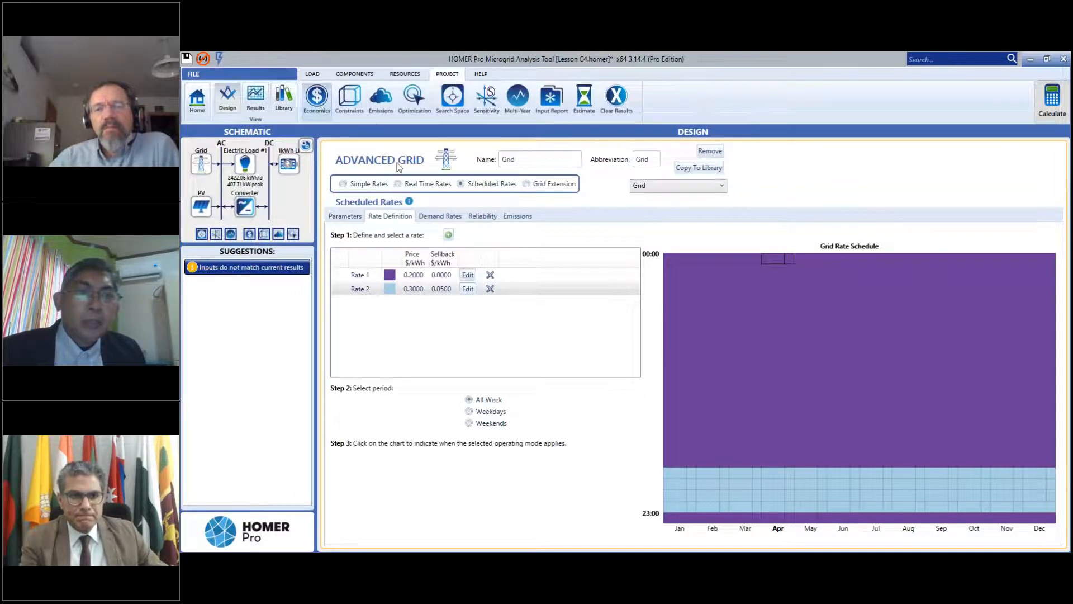
left_click(317, 97)
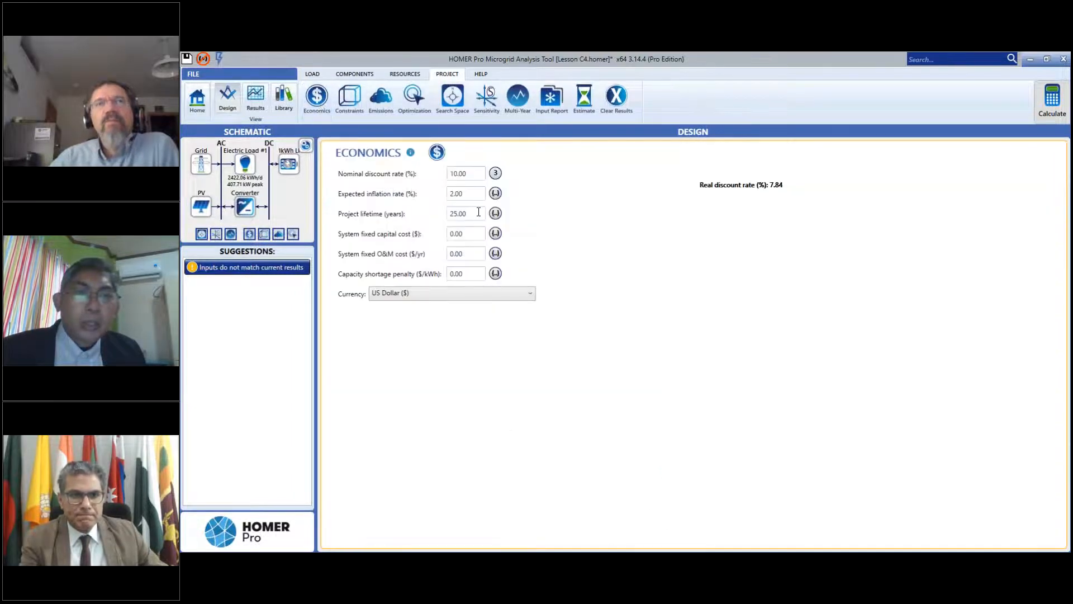
left_click(495, 173)
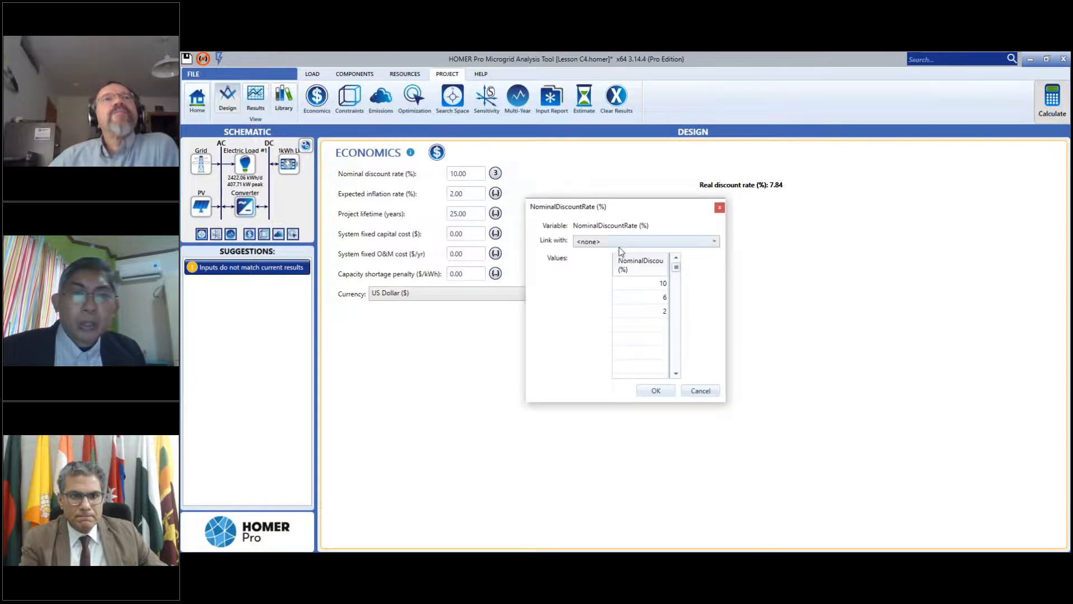
left_click(663, 302)
key("Delete")
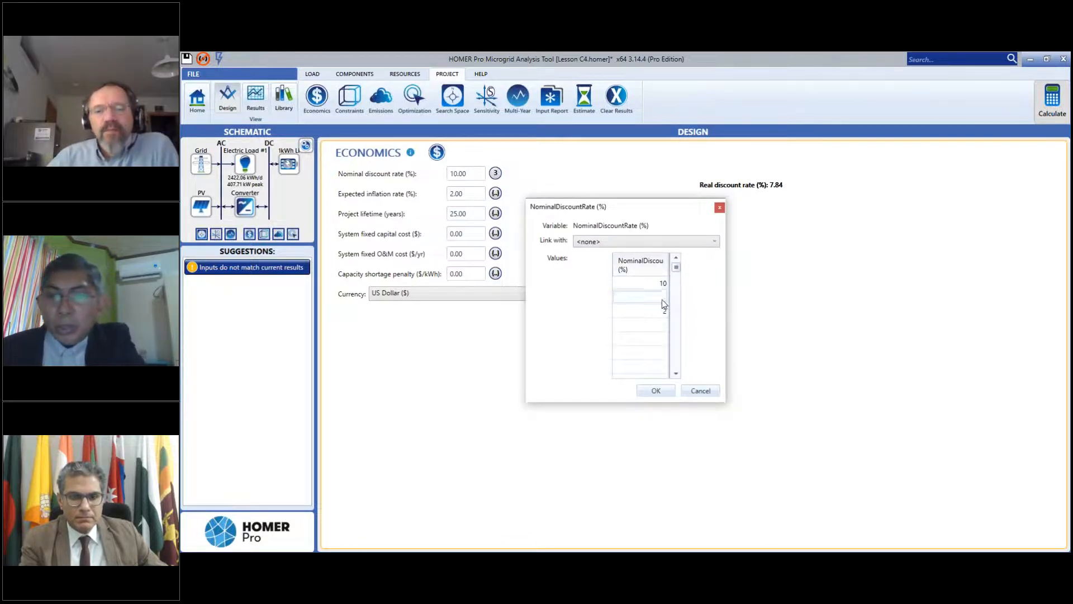
left_click(655, 390)
Calculate the system and examine the optimization results for the case with 0.5 battery capital and replacement cost multipliers.
left_click(1062, 116)
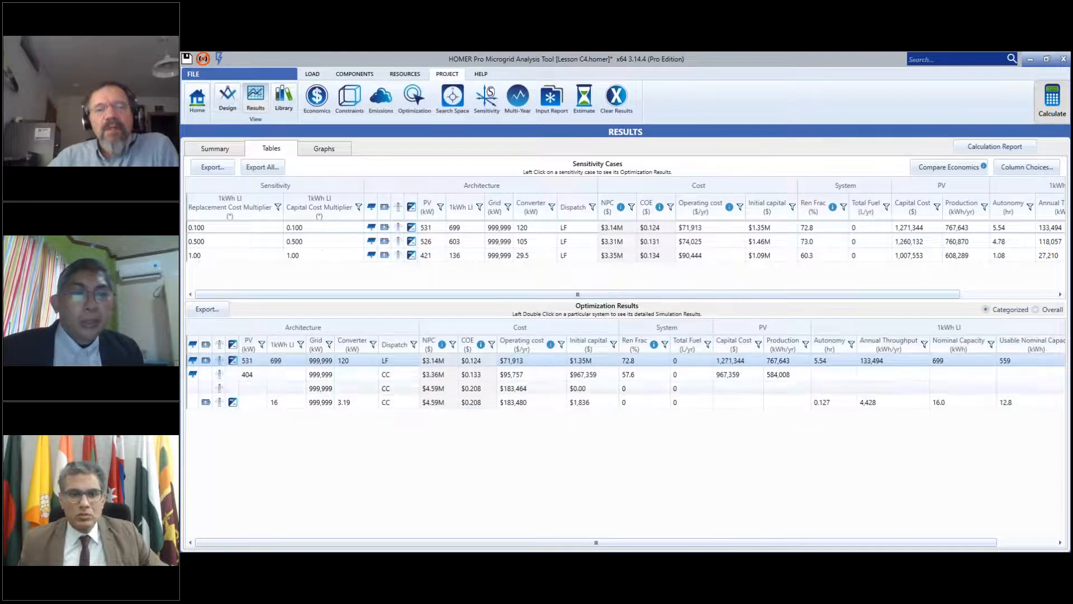
left_click(246, 242)
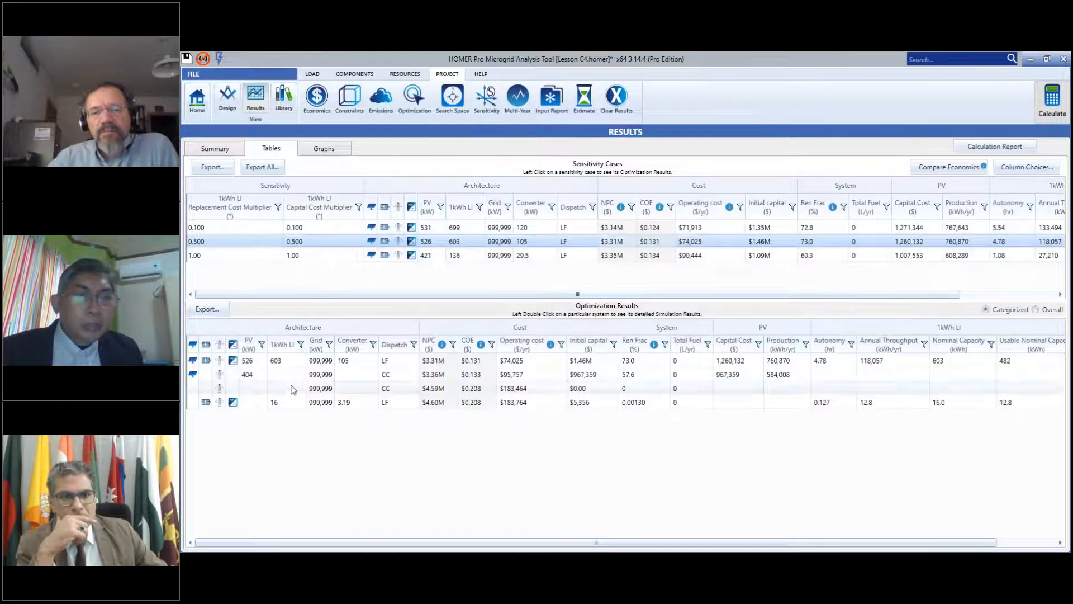
left_click(278, 362)
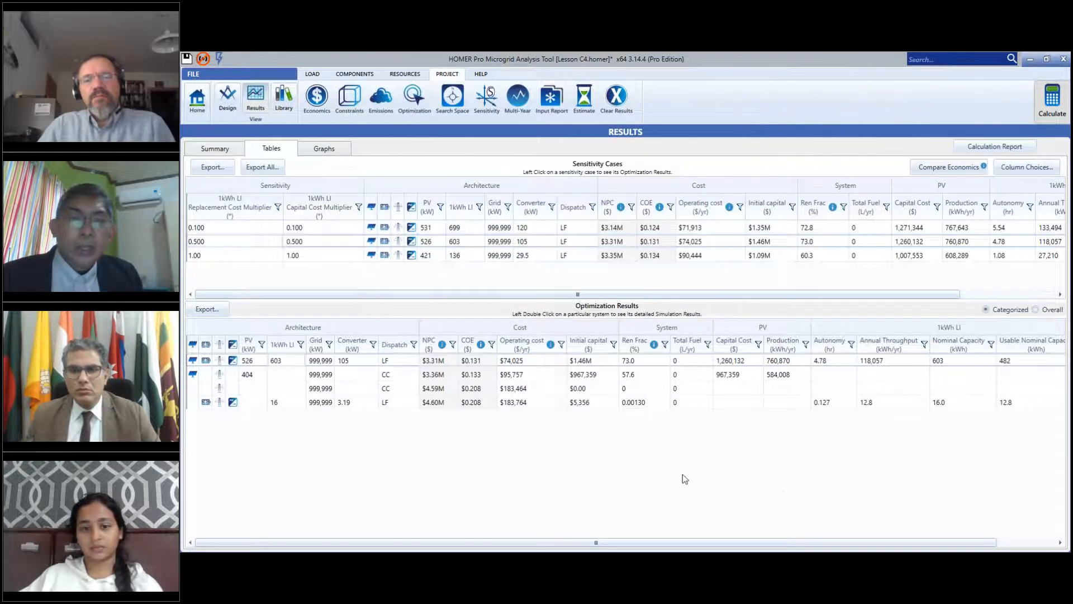
Return to the design and review the inverter options in the advanced properties of the AC-connected generic flat plate PV.
left_click(198, 106)
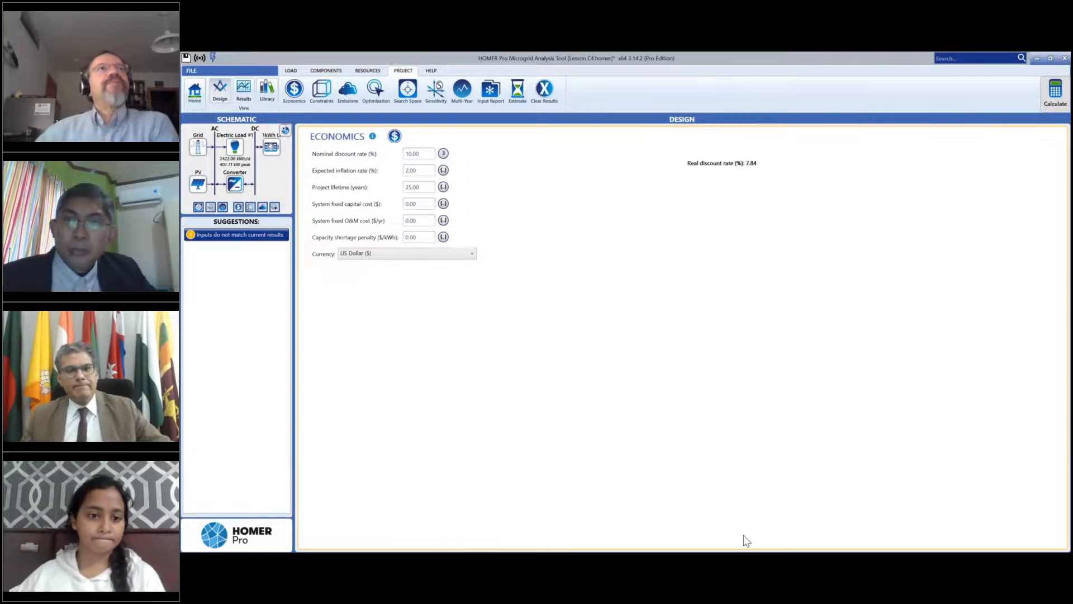
left_click(199, 184)
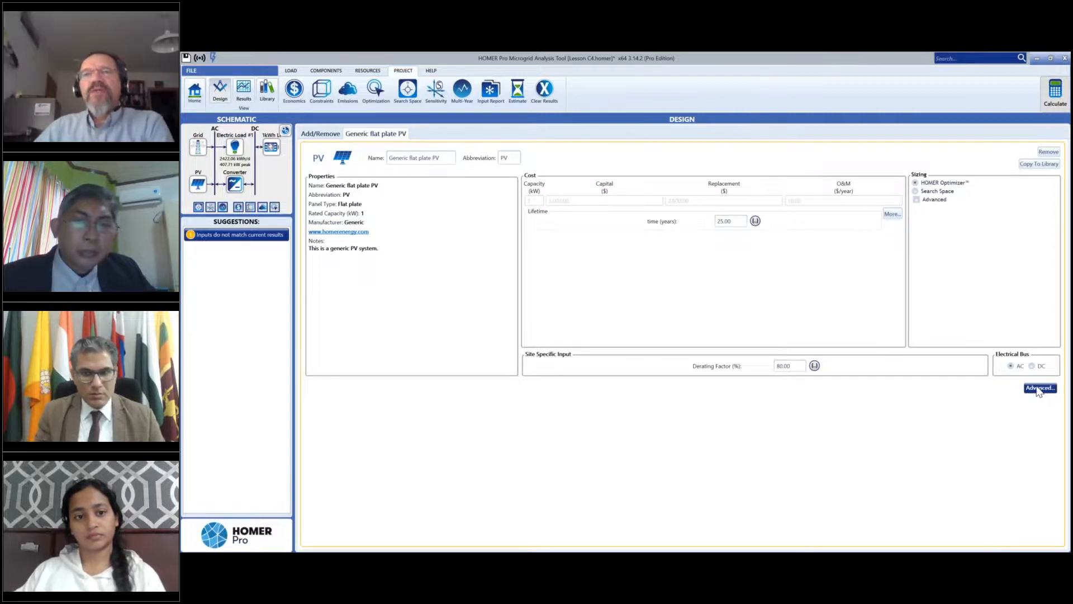
left_click(1038, 390)
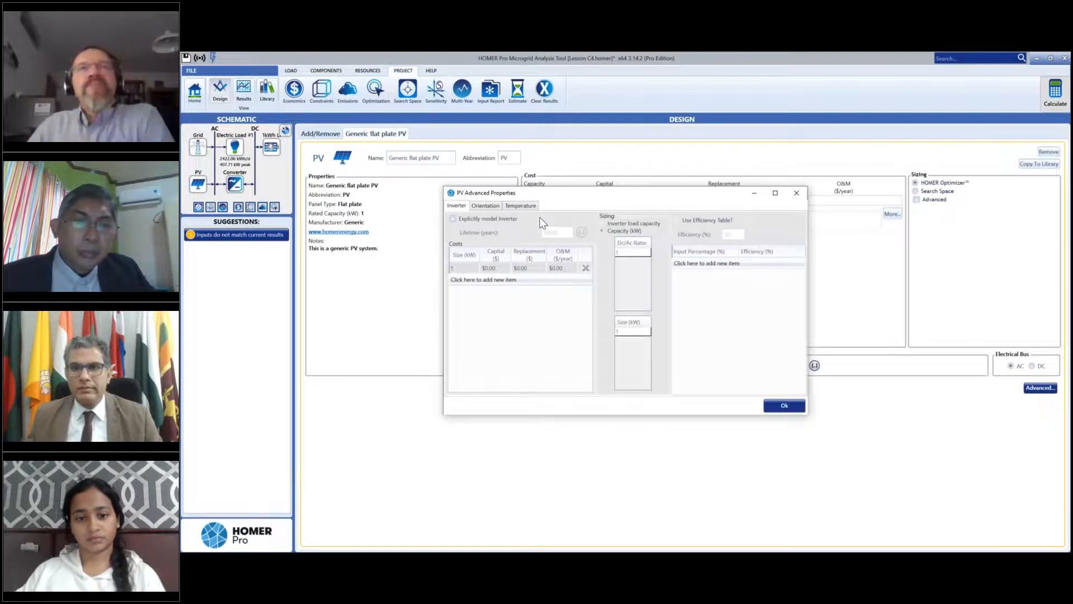
left_click_drag(575, 197, 586, 185)
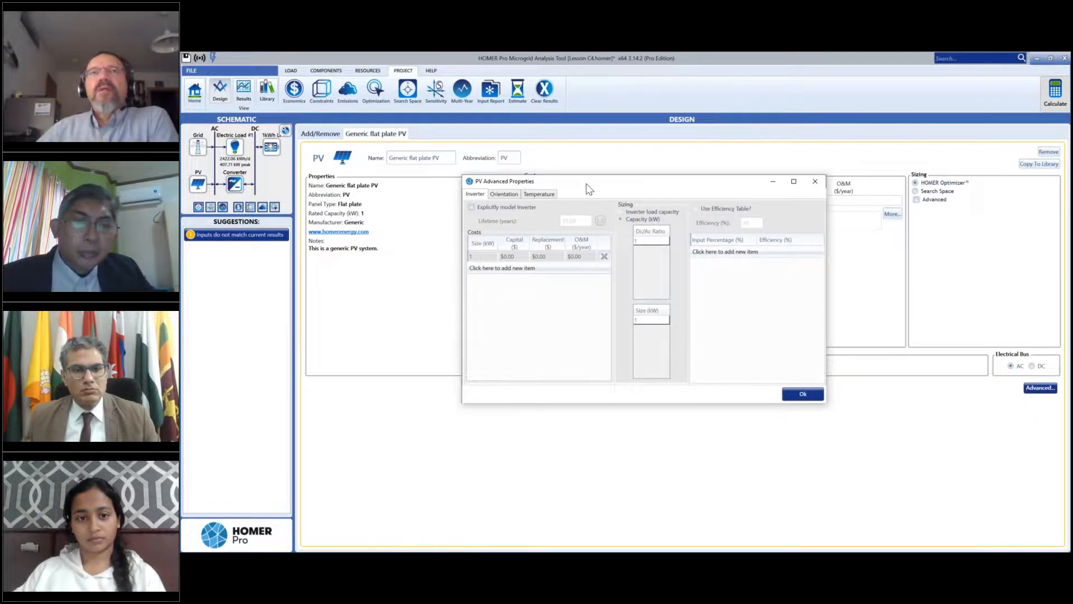
left_click_drag(589, 189, 589, 189)
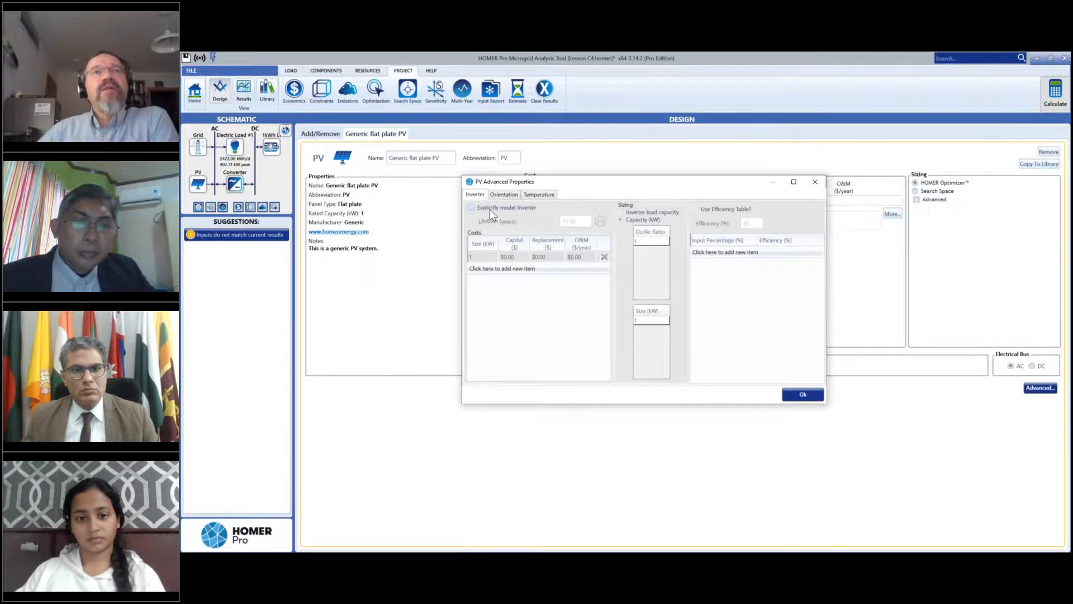
left_click_drag(559, 189, 500, 178)
left_click_drag(654, 198, 542, 264)
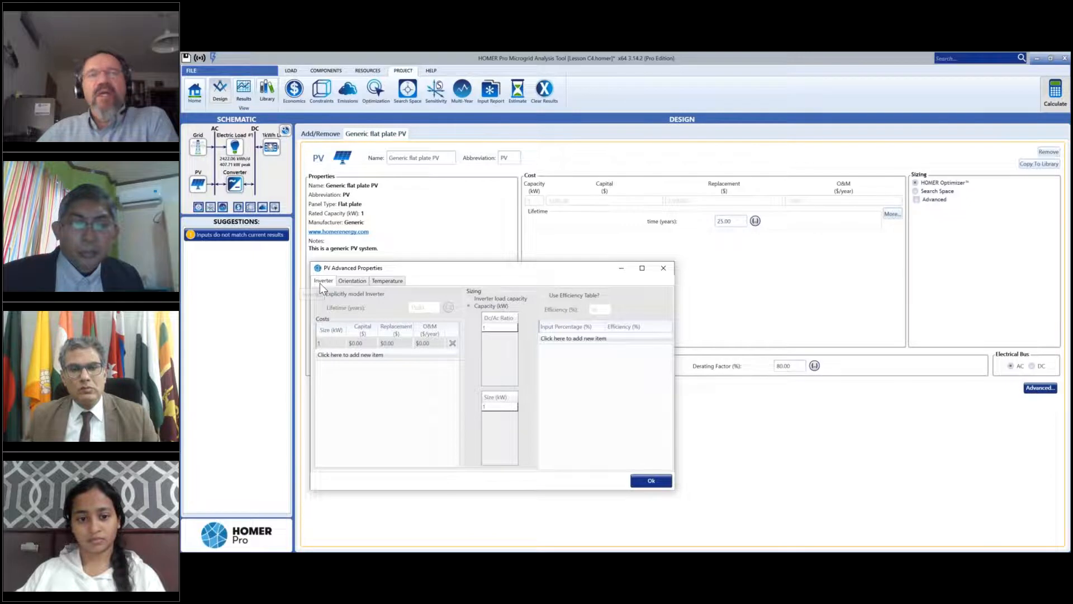
left_click(643, 480)
Switch the PV to the DC electrical bus and review its Maximum Power Point Tracker options in the advanced properties.
left_click(1032, 366)
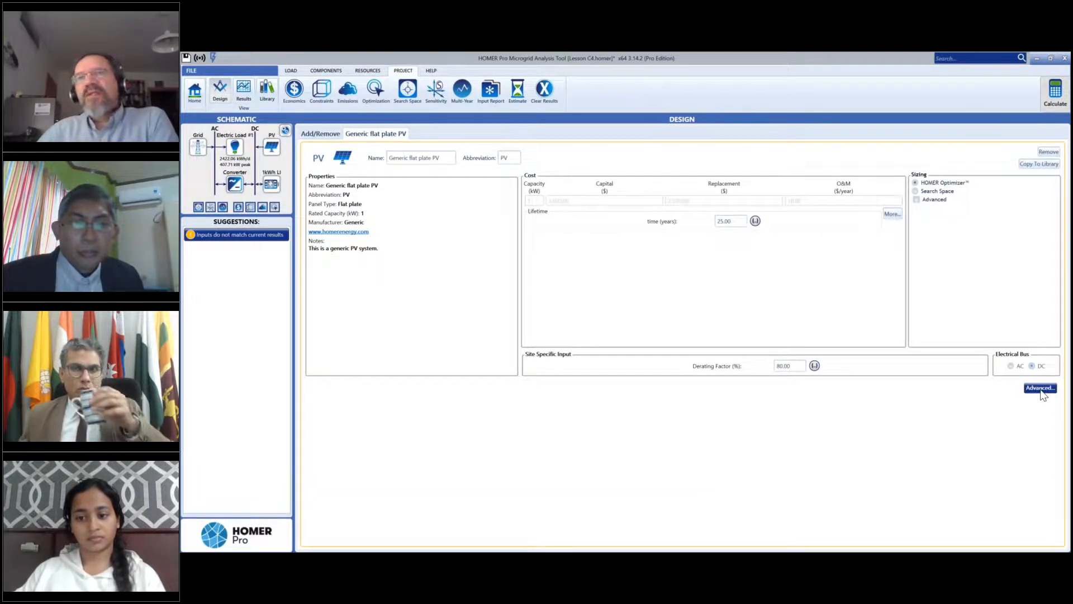
left_click(1040, 388)
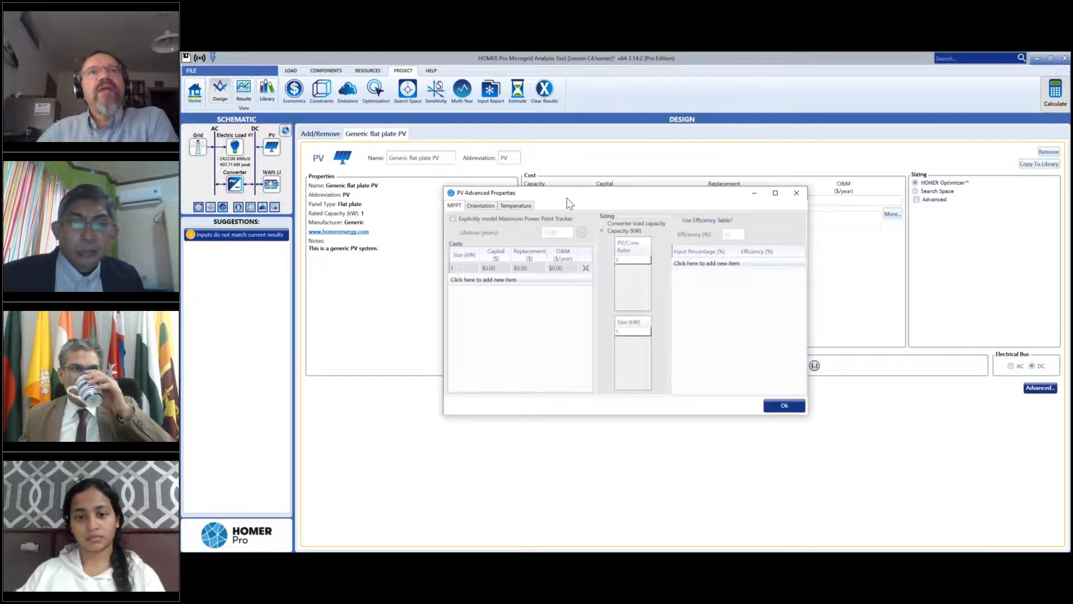
left_click_drag(557, 210, 353, 294)
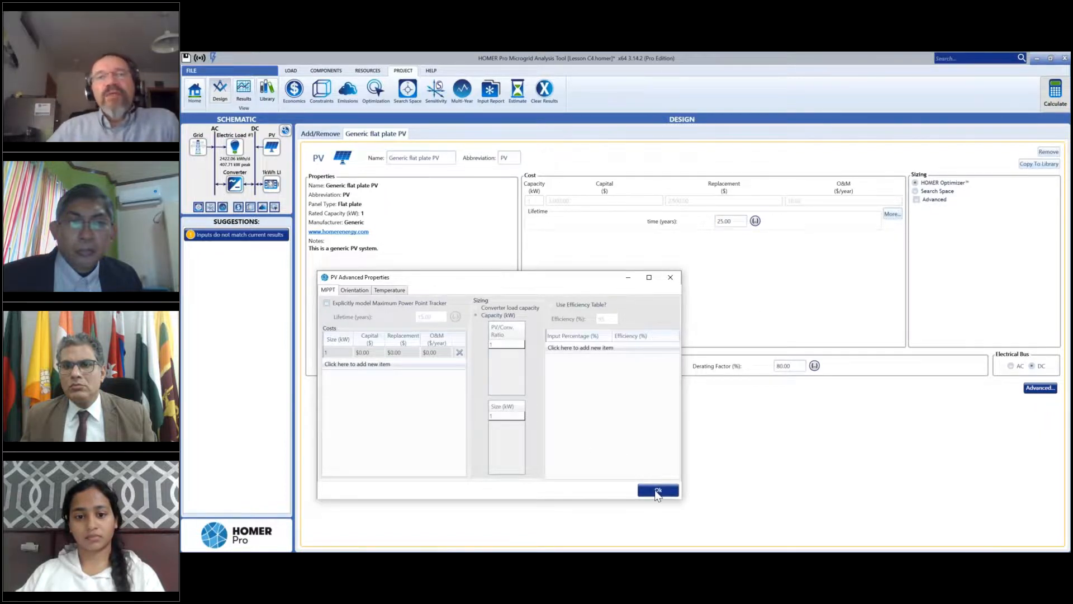
left_click(657, 492)
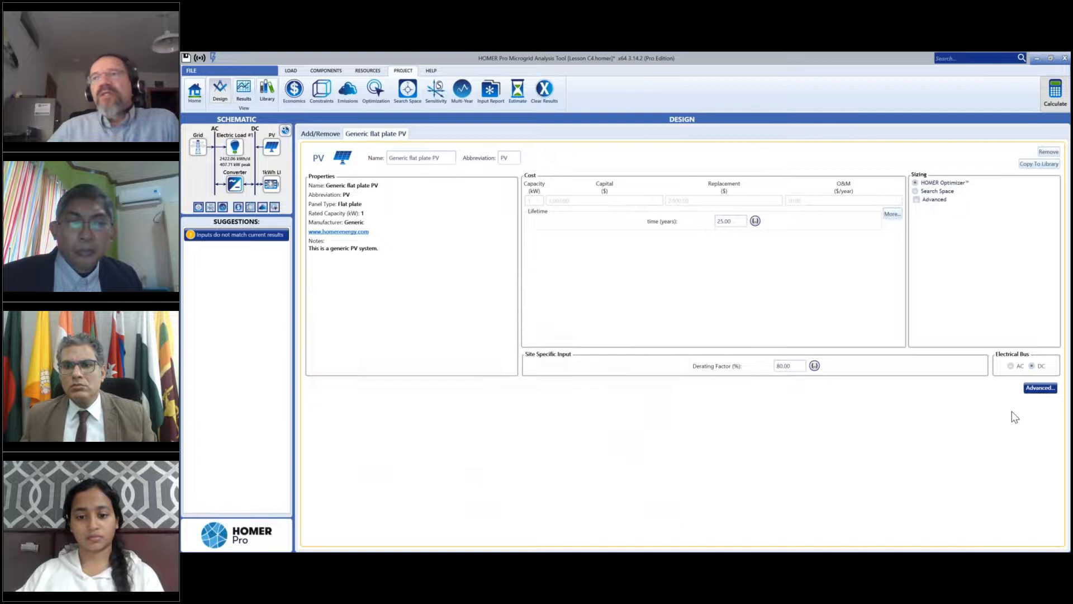
Move the PV to the AC electrical bus and enable explicit inverter modeling in its advanced properties.
left_click(1018, 365)
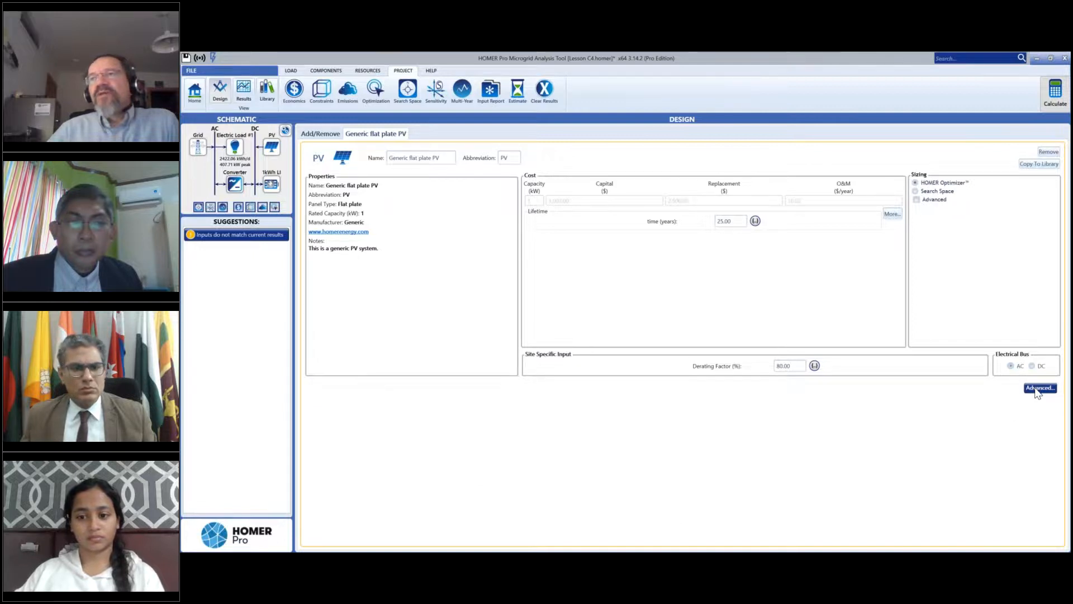
left_click(1038, 388)
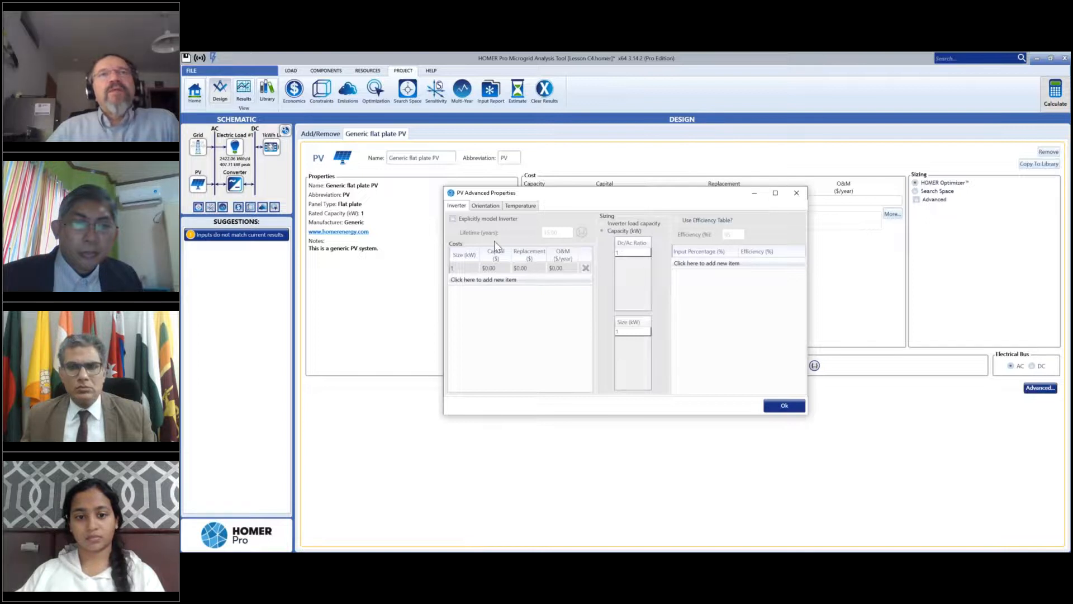
left_click(453, 219)
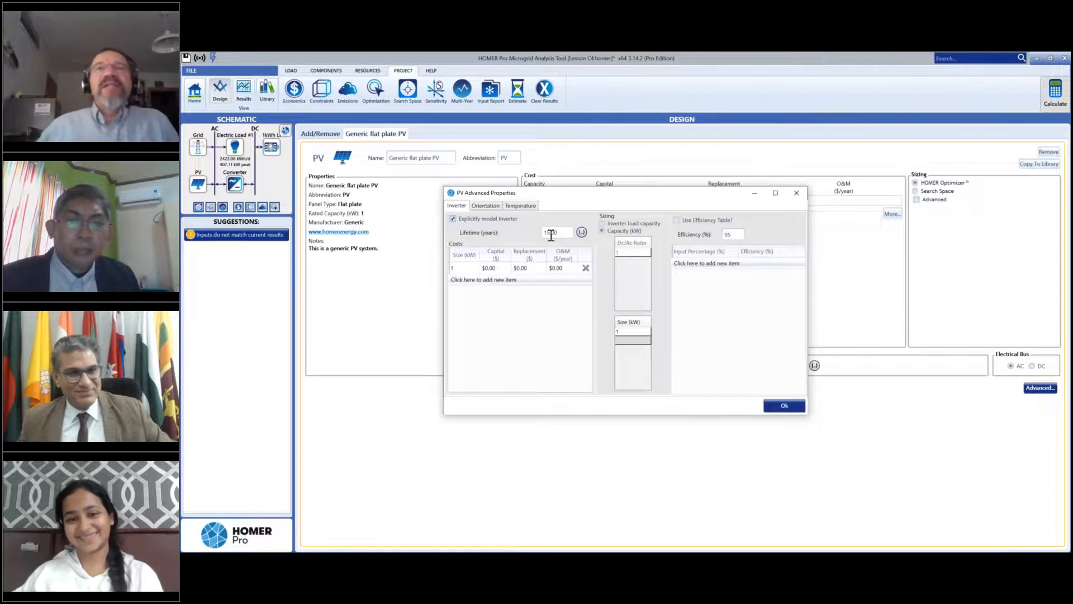
Compare the inverter load capacity and Capacity (kW) sizing options, and close the PV advanced properties.
left_click(602, 224)
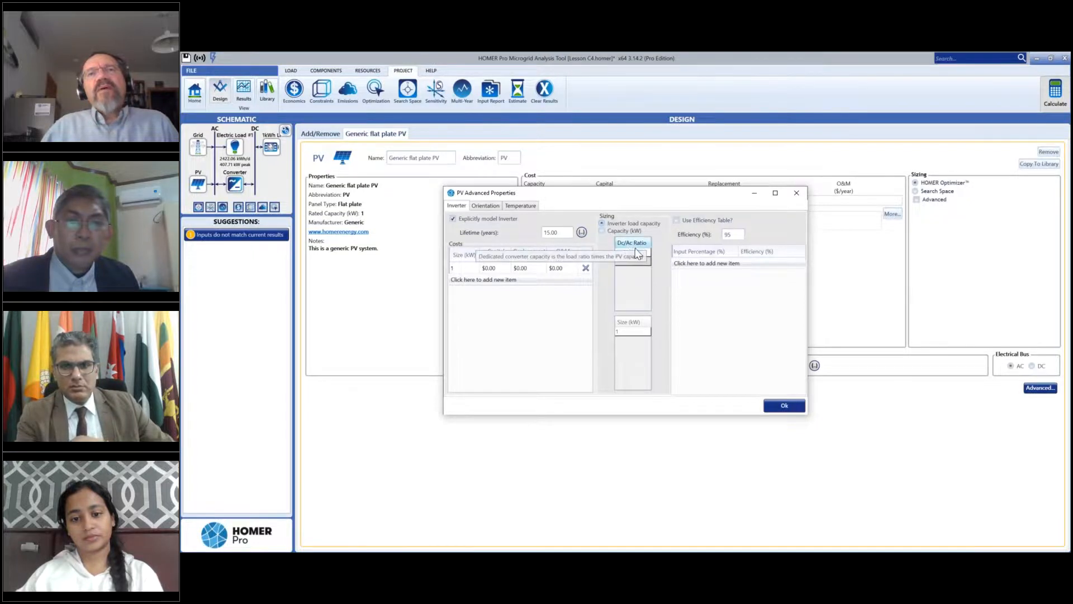
left_click(601, 231)
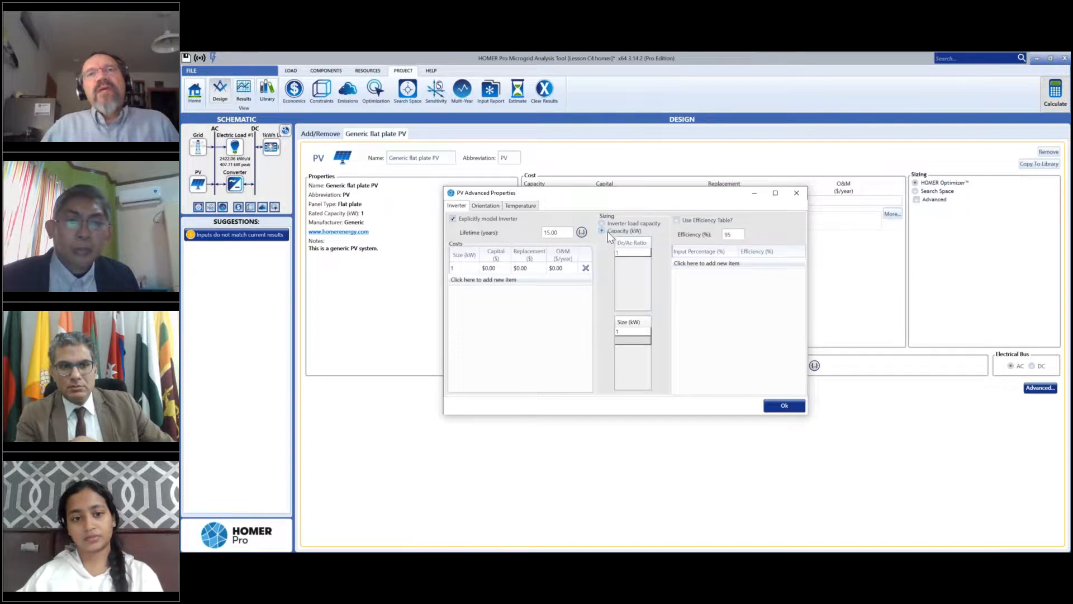
left_click(625, 336)
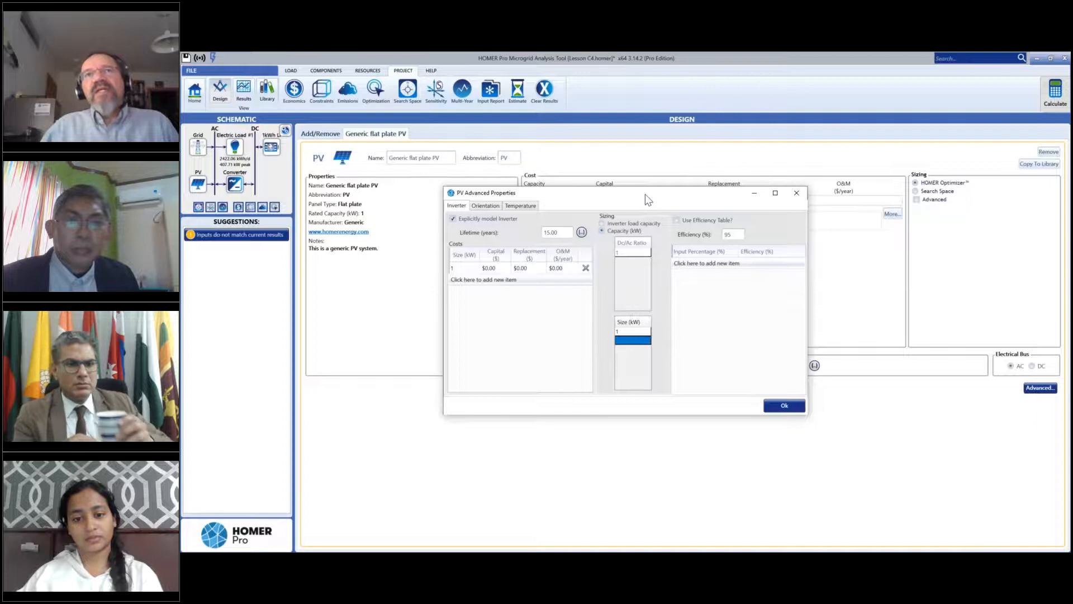
left_click_drag(645, 194, 633, 196)
left_click(772, 407)
Set the PV sizing to Search Space and size its inverter by Inverter load capacity.
left_click(917, 191)
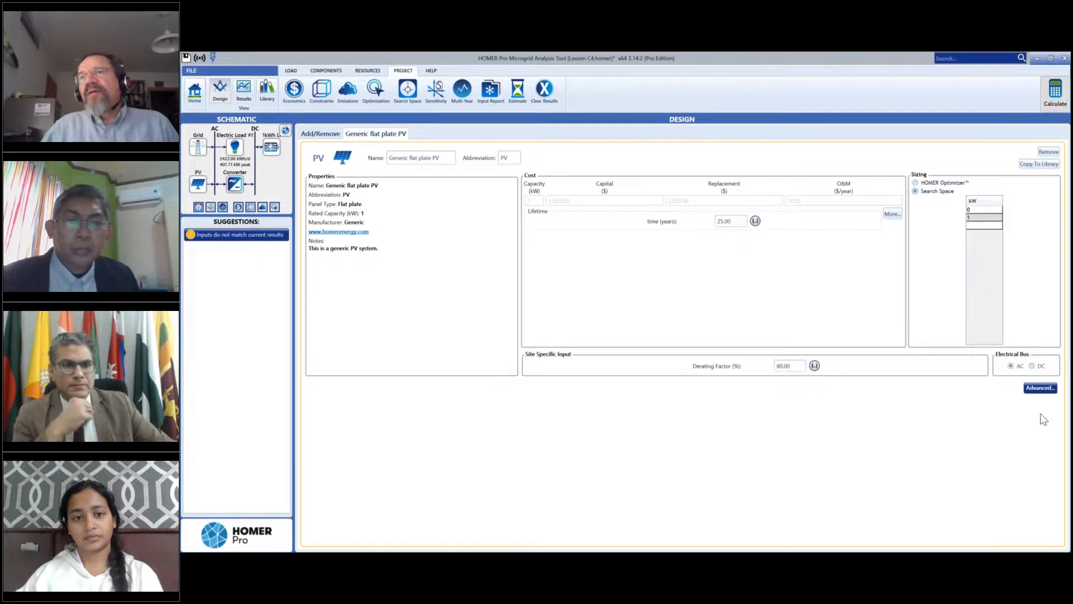
left_click(1039, 389)
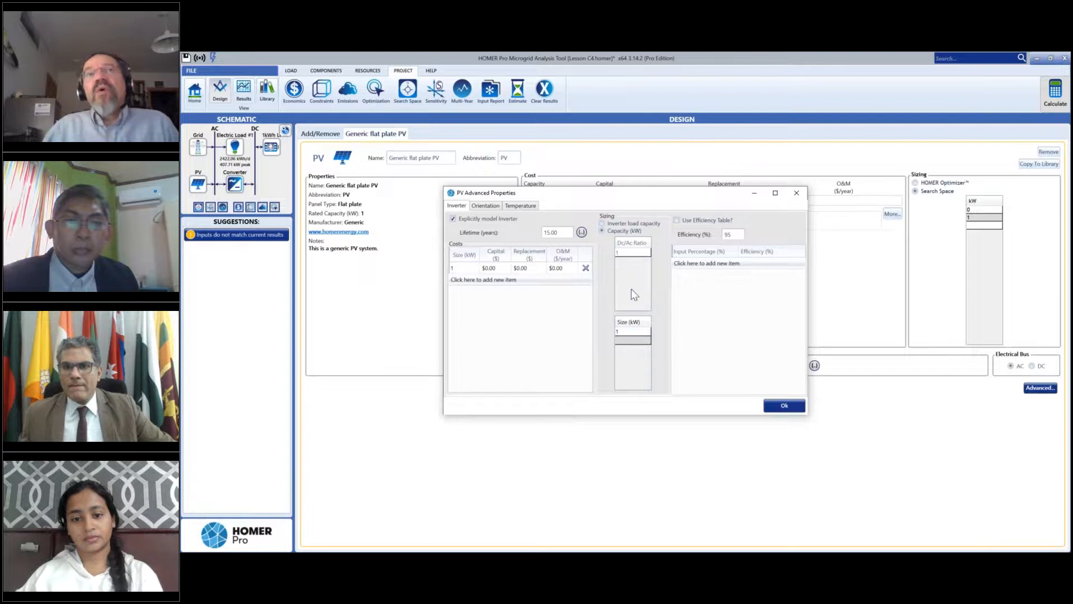
left_click(602, 224)
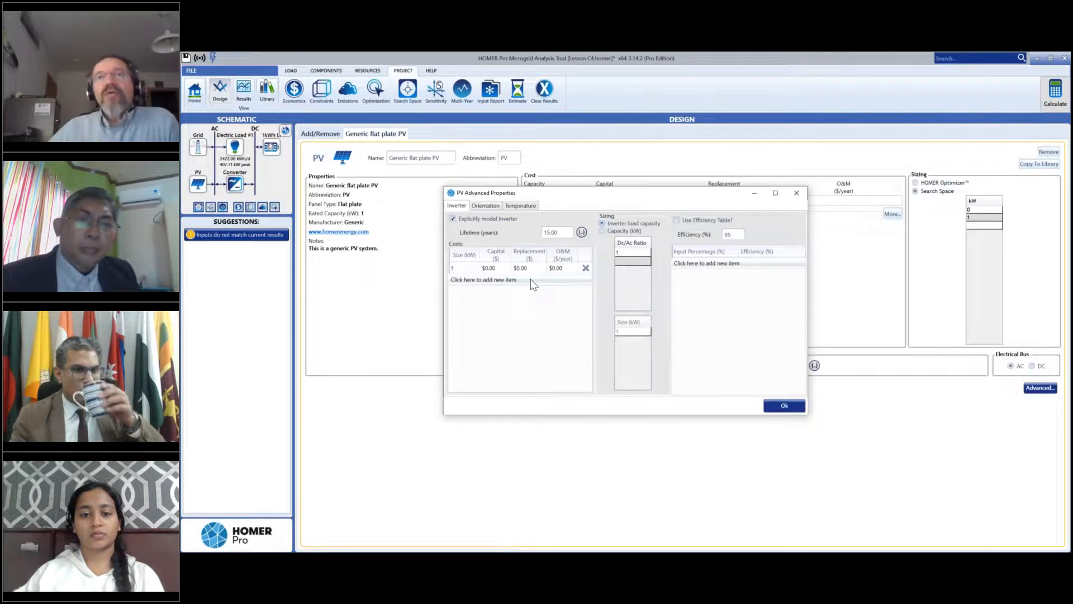
Enable the inverter efficiency table and add an entry for 100% input.
left_click(729, 235)
left_click(677, 221)
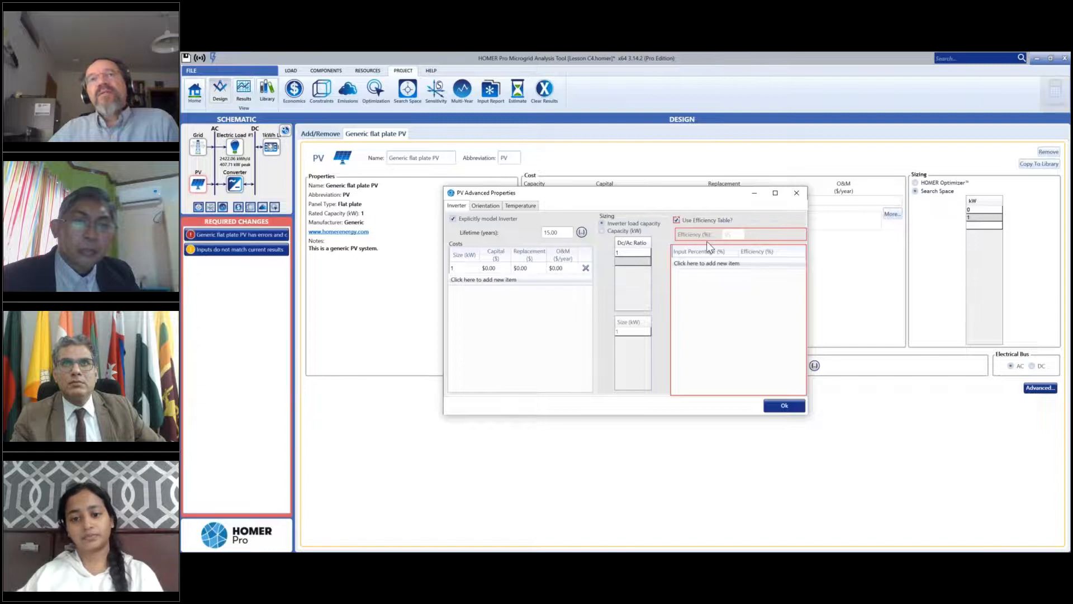
left_click(707, 263)
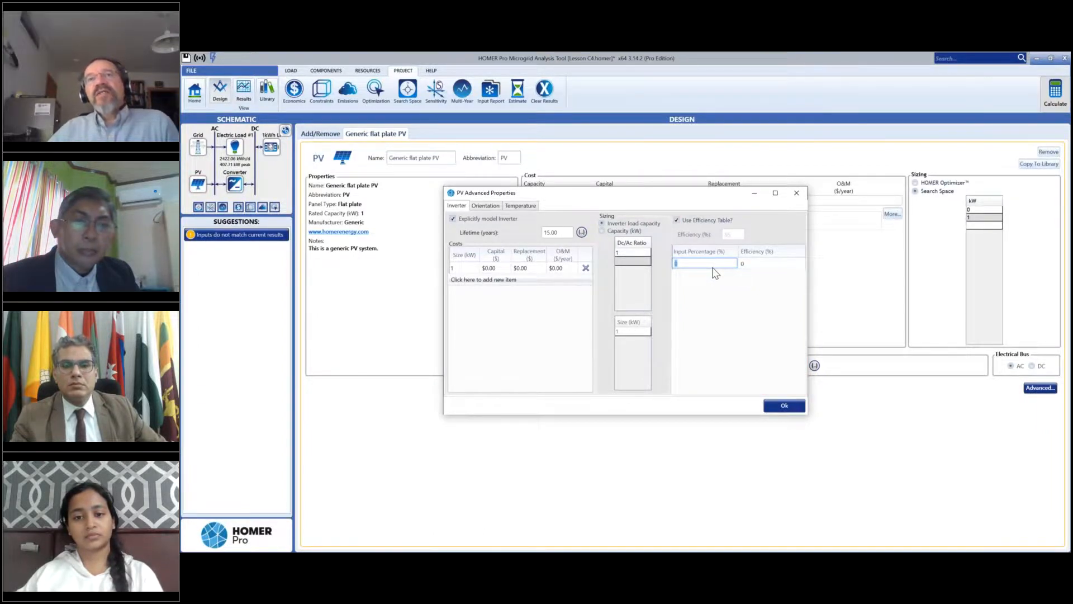
key("BackSpace")
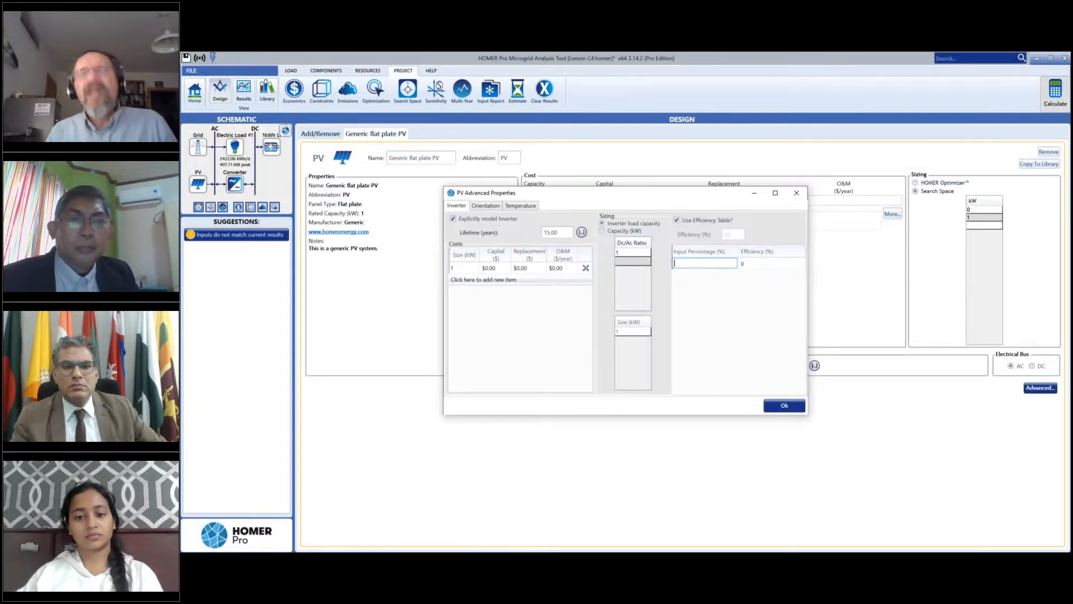
key("BackSpace")
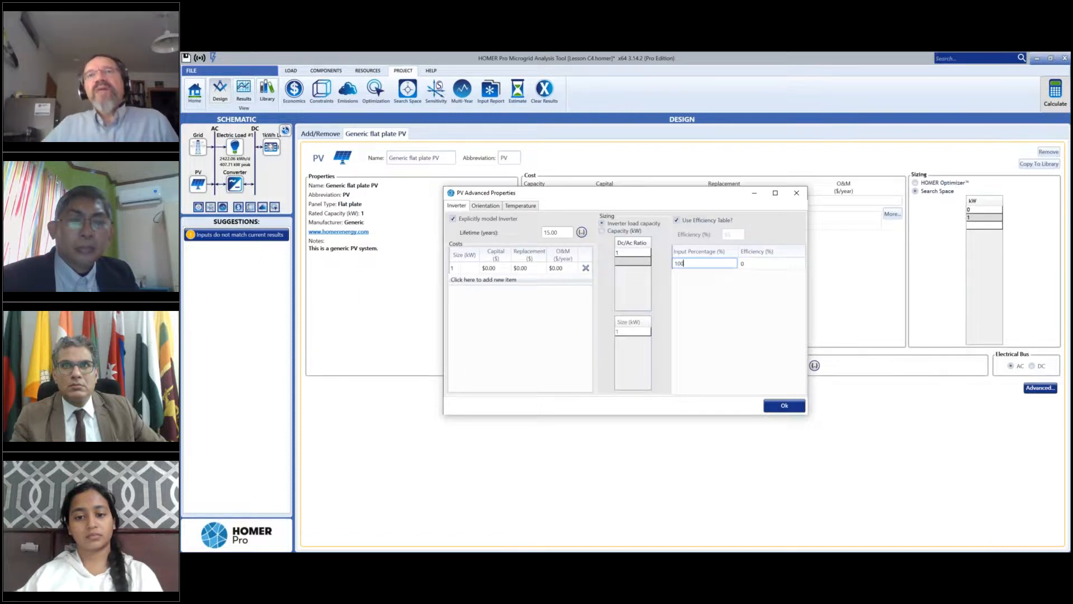
left_click(741, 264)
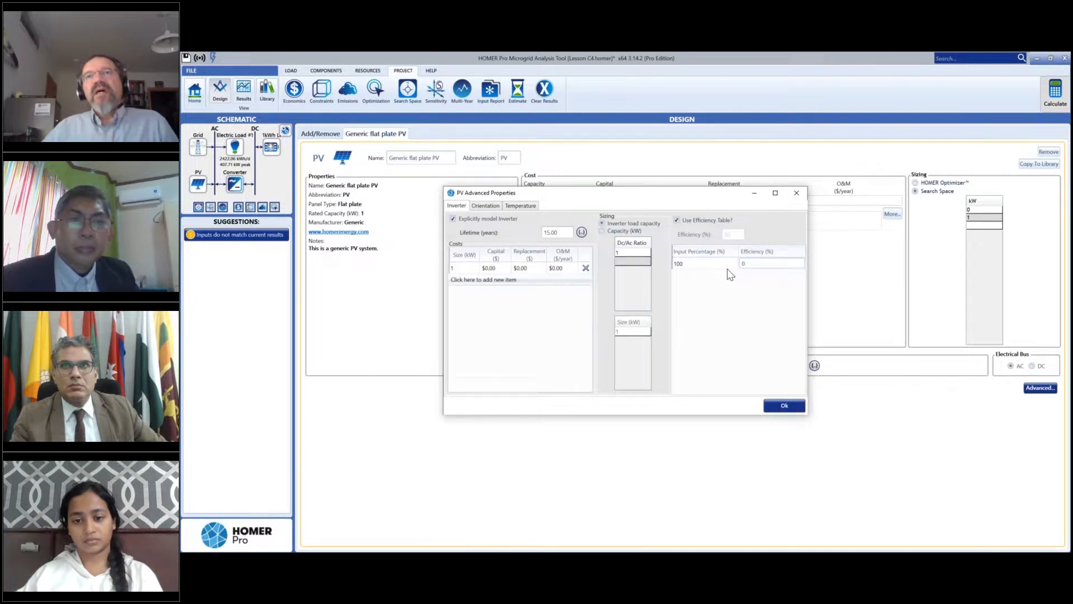
Add an entry for 75% input with 93% efficiency to the inverter efficiency table.
left_click(727, 270)
left_click(712, 277)
key("Tab")
type("75")
left_click(706, 276)
type("75")
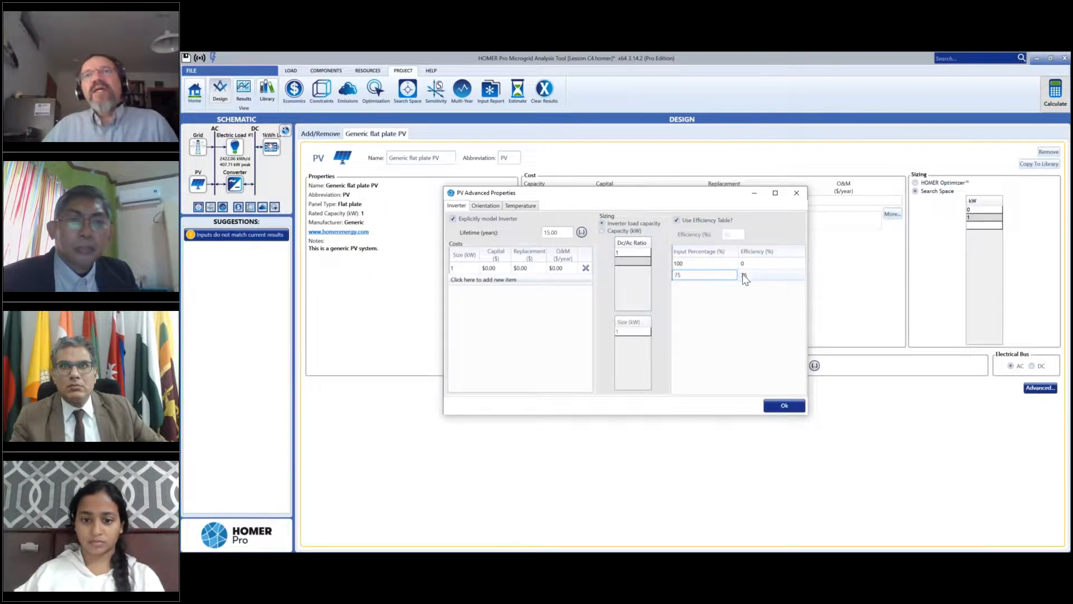
left_click(750, 275)
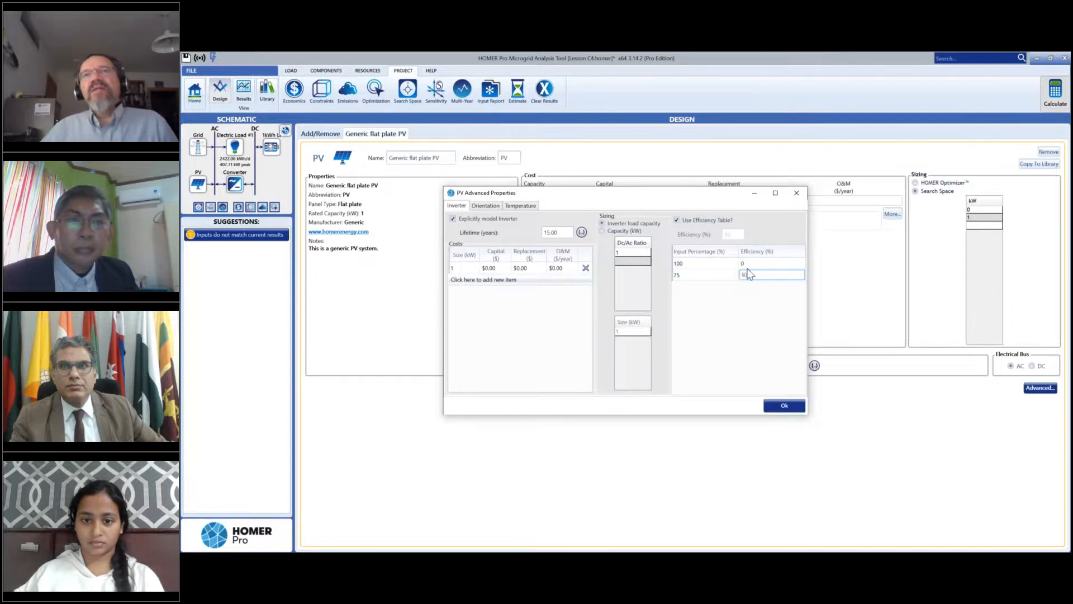
Set the efficiency at 100% input to 95% and start a third entry in the efficiency table.
left_click(743, 264)
left_click(743, 263)
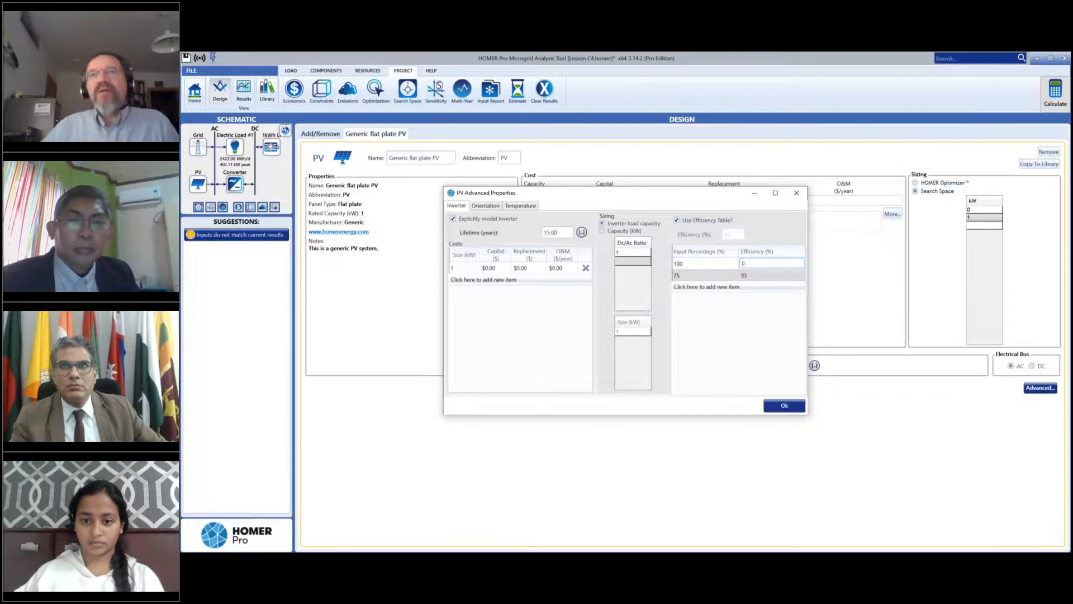
type("95")
left_click(729, 274)
left_click(729, 284)
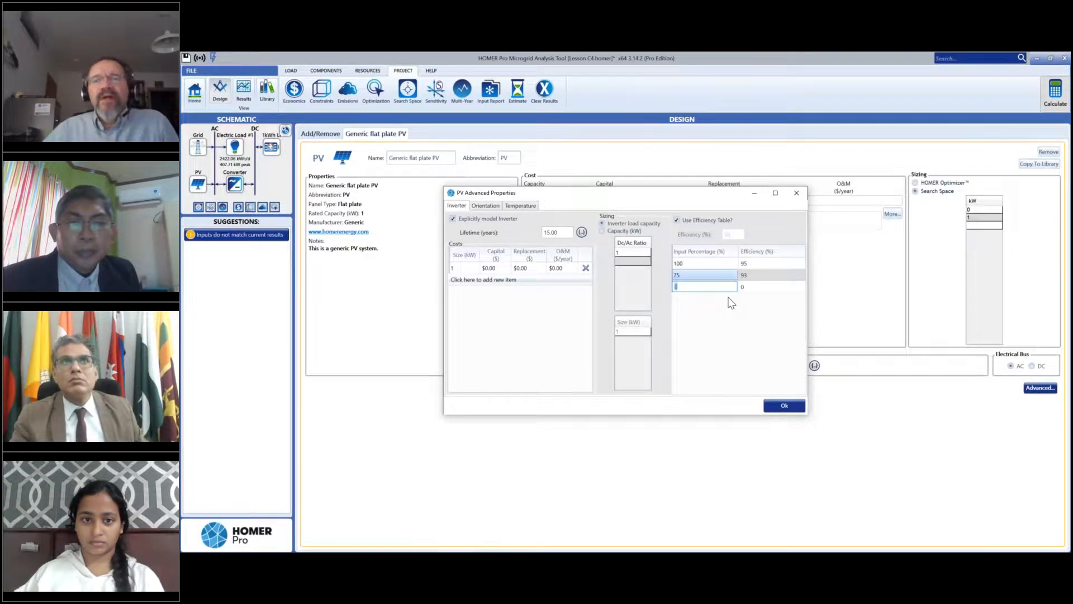
Review the orientation and temperature settings in the PV advanced properties.
left_click(485, 207)
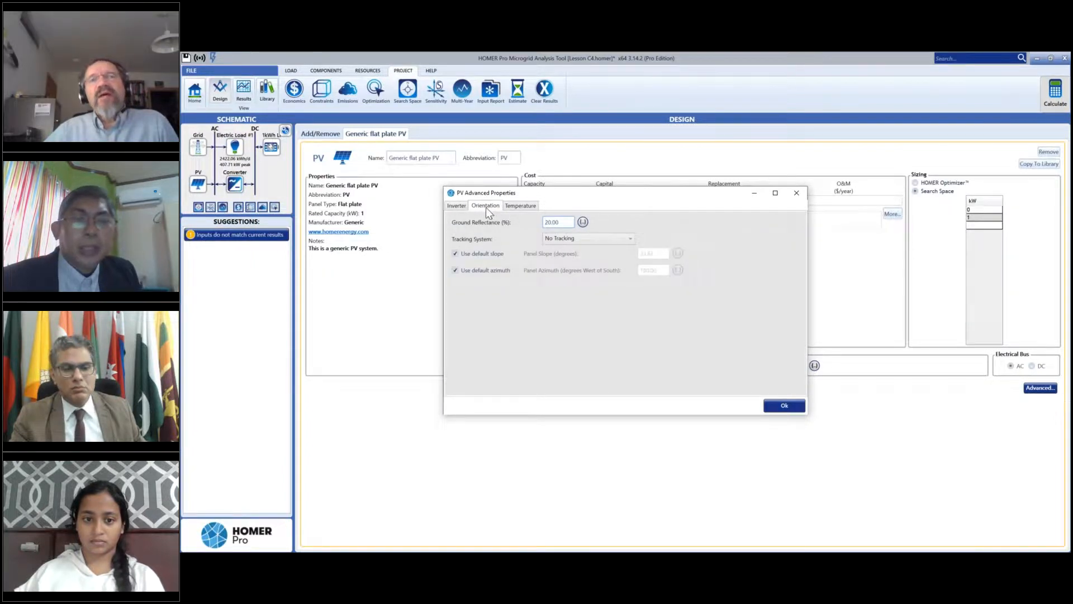
left_click(523, 208)
left_click(497, 209)
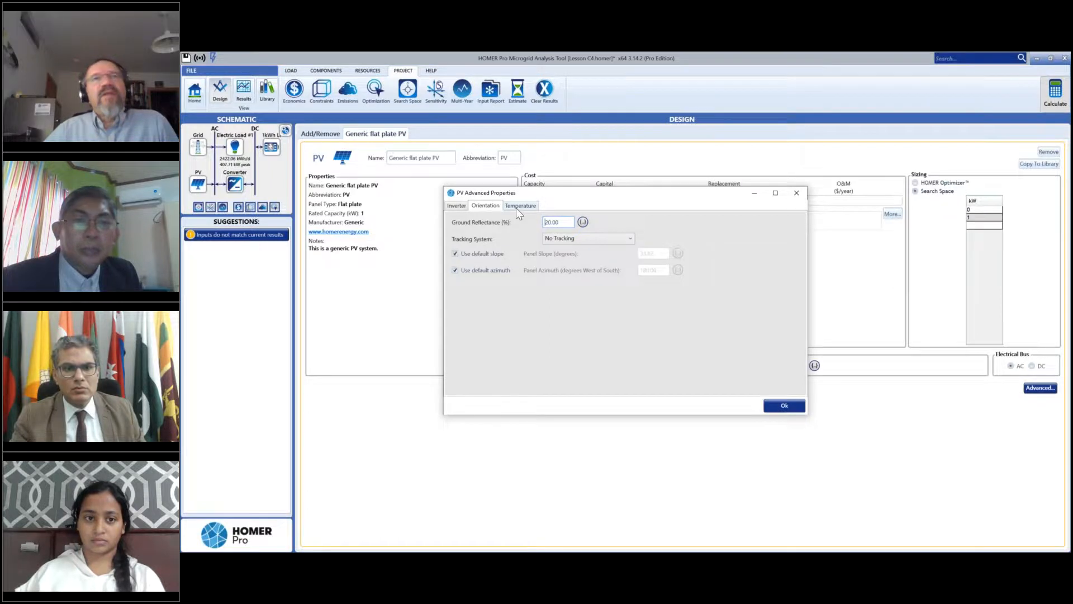
left_click(516, 208)
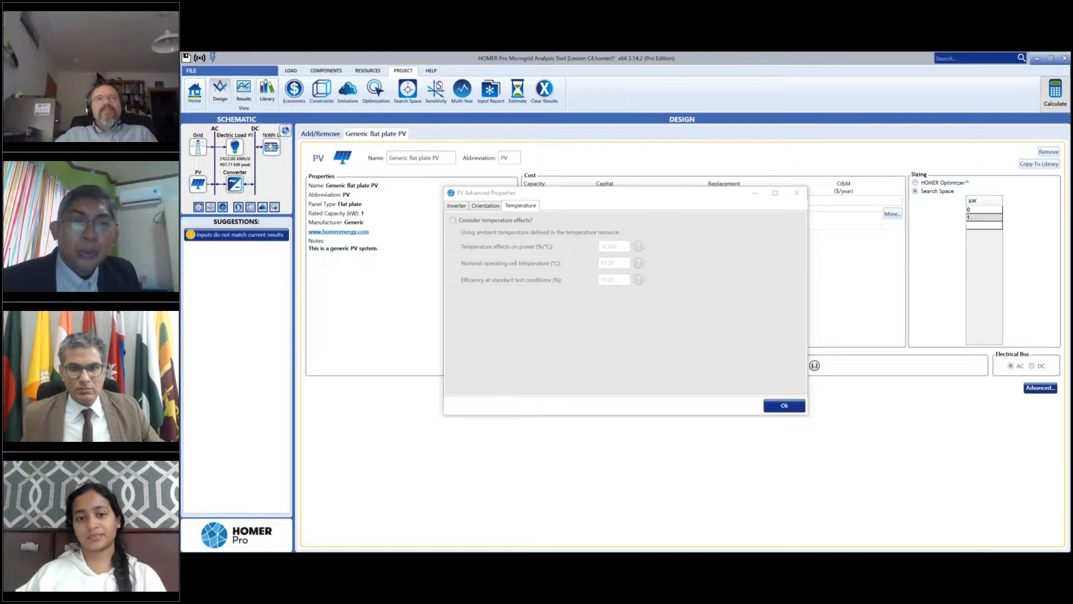
left_click(482, 206)
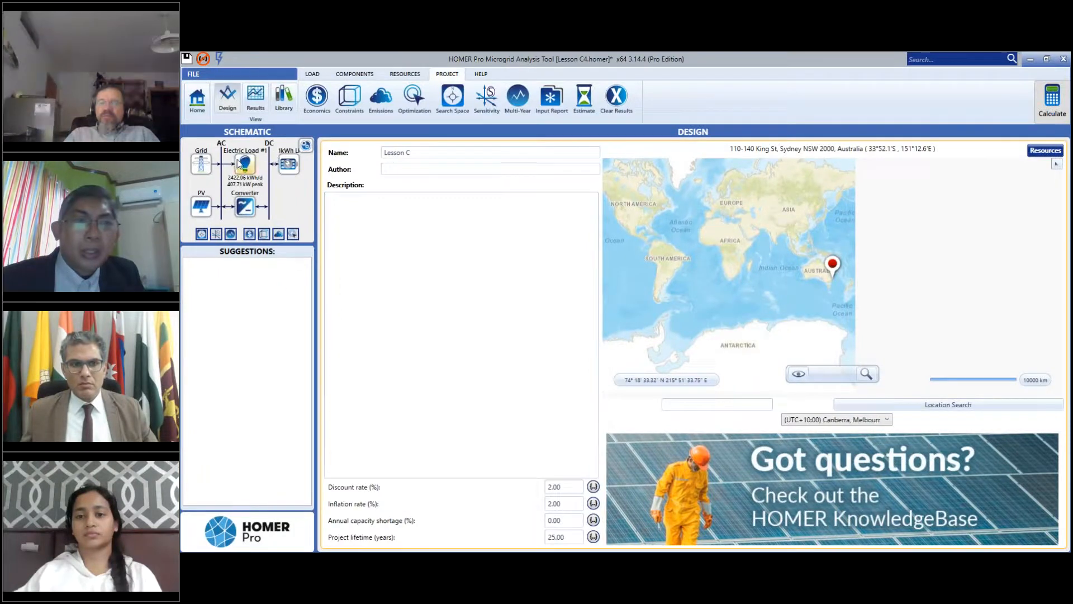
Review the grid's scheduled-rate parameters and switch the grid to Simple Rates.
left_click(204, 161)
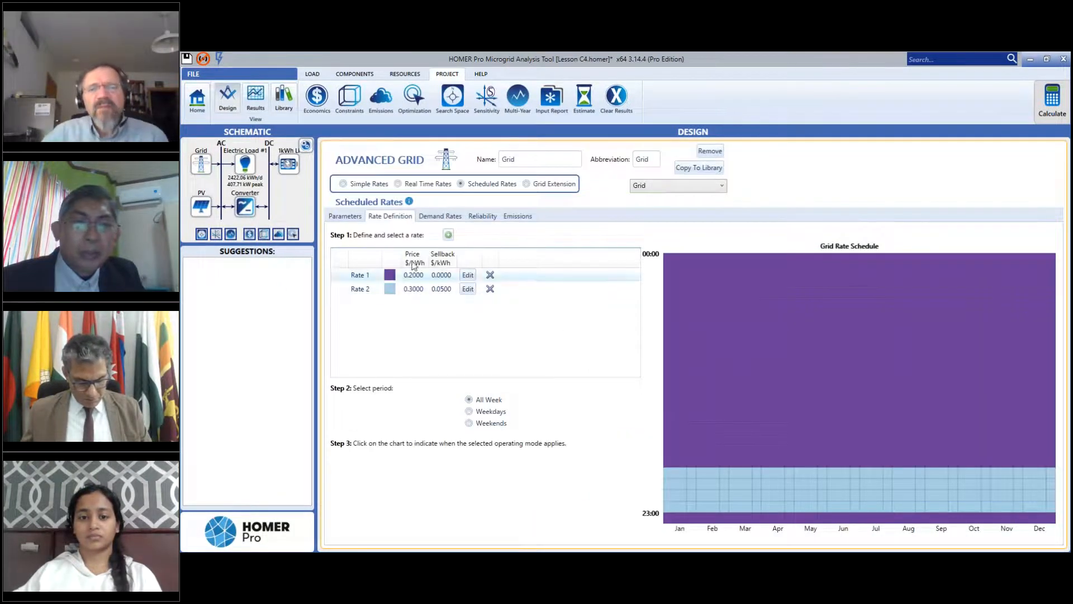
left_click(350, 216)
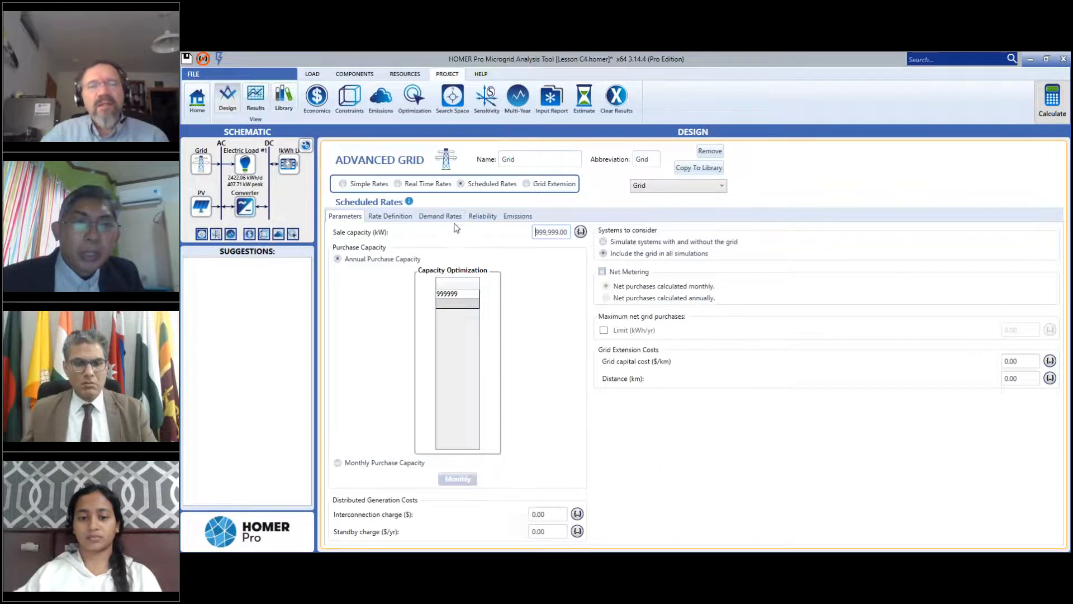
left_click(344, 184)
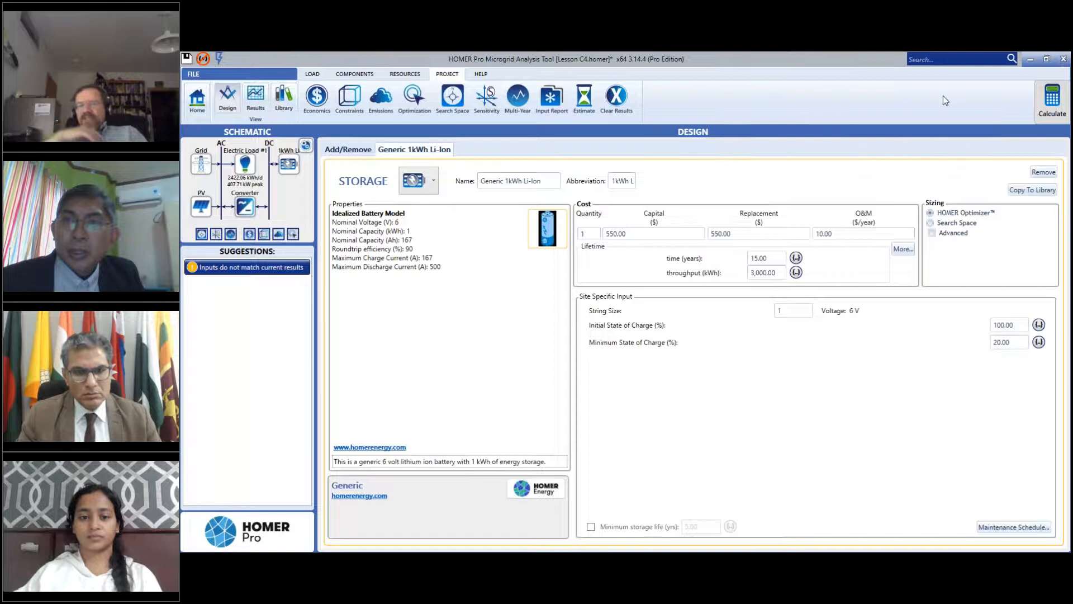
Remove the Generic 1kWh Li-Ion storage and the System Converter from the design.
left_click(1043, 173)
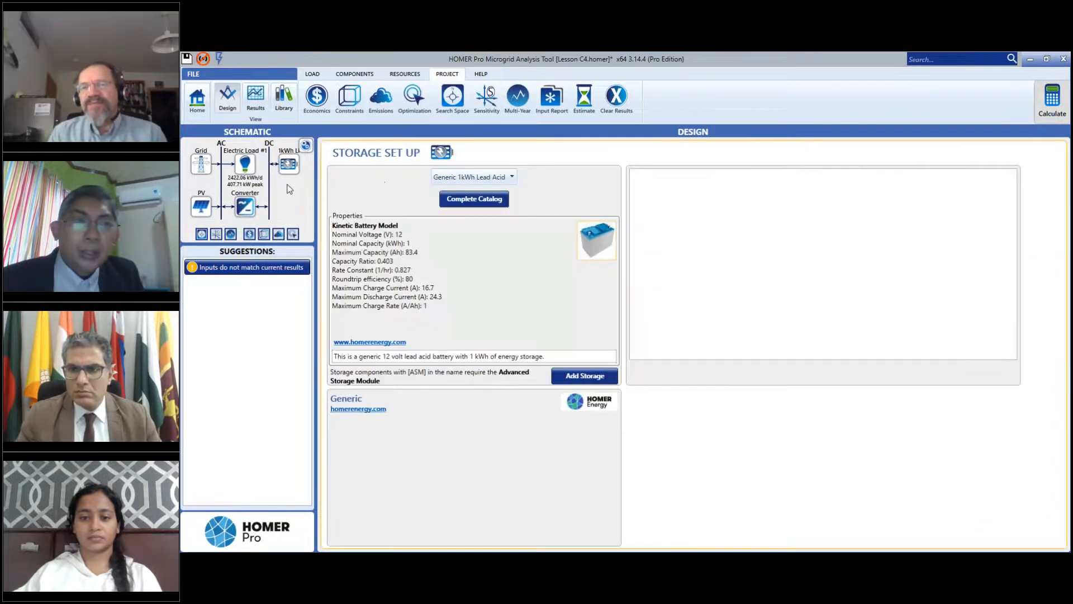
left_click(247, 208)
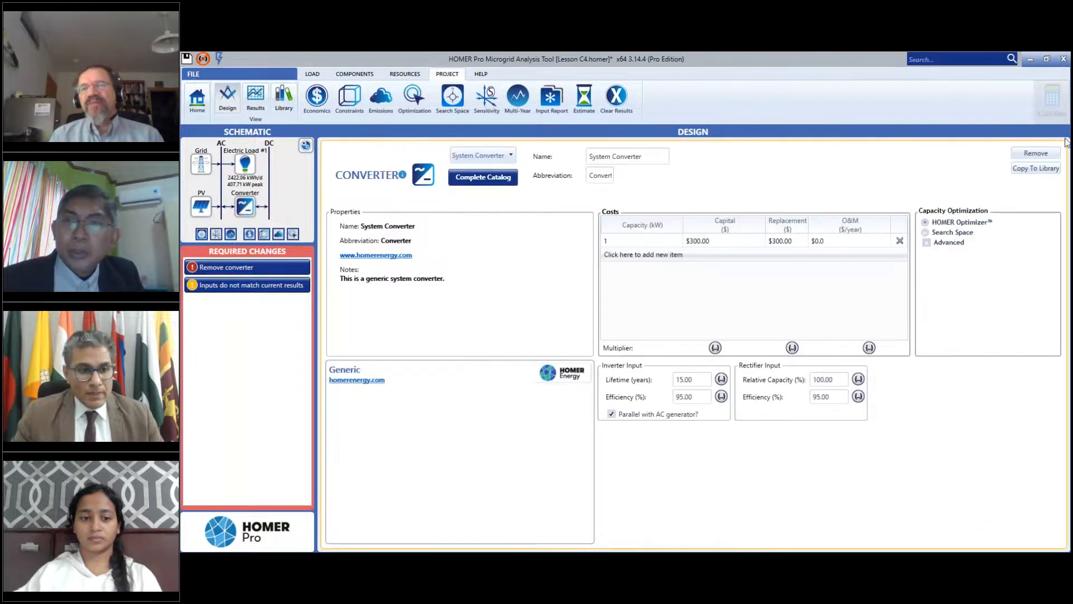
left_click(1034, 153)
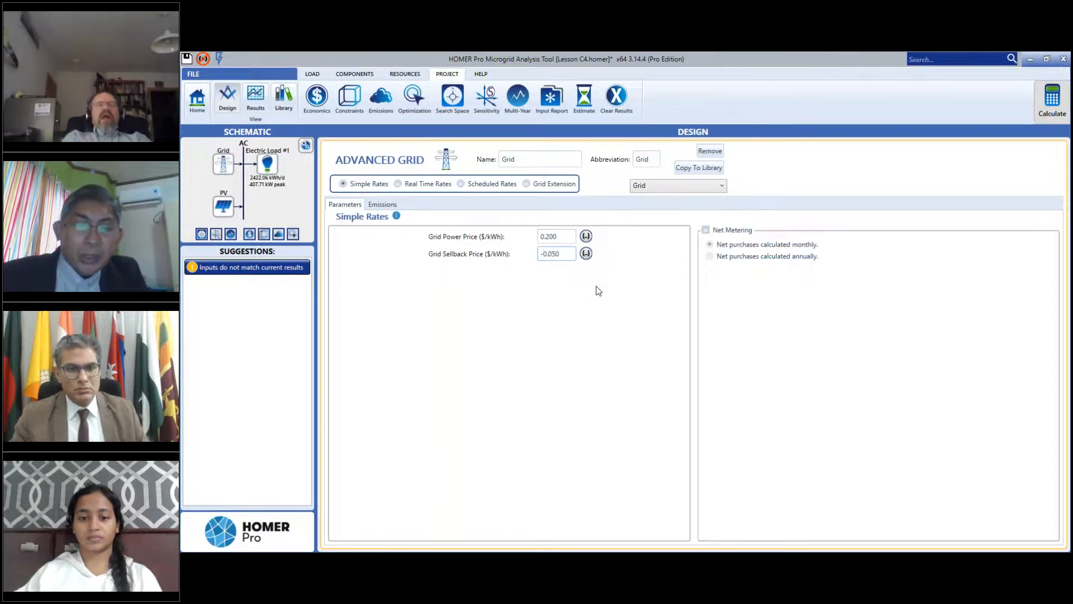
Set the simple-rate grid sellback price to -0.200 $/kWh.
key("Delete")
type("2")
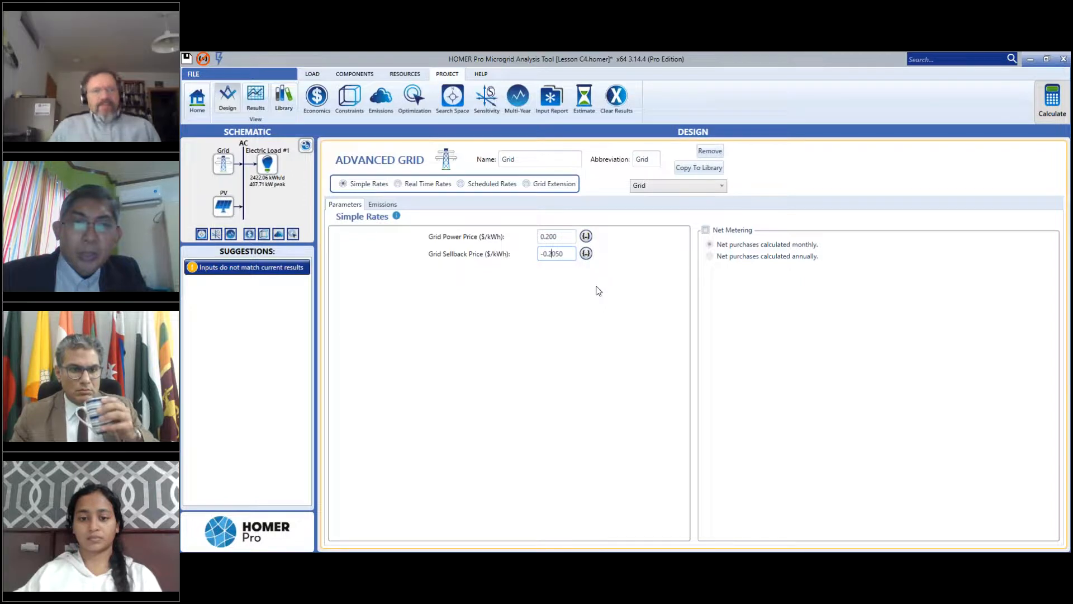
key("Delete")
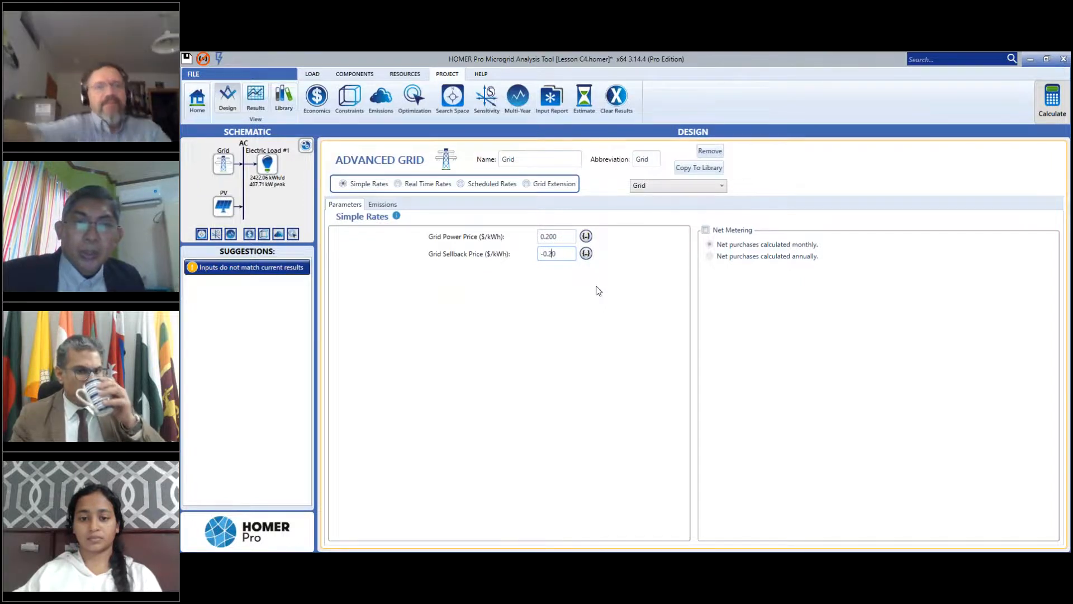
type("0")
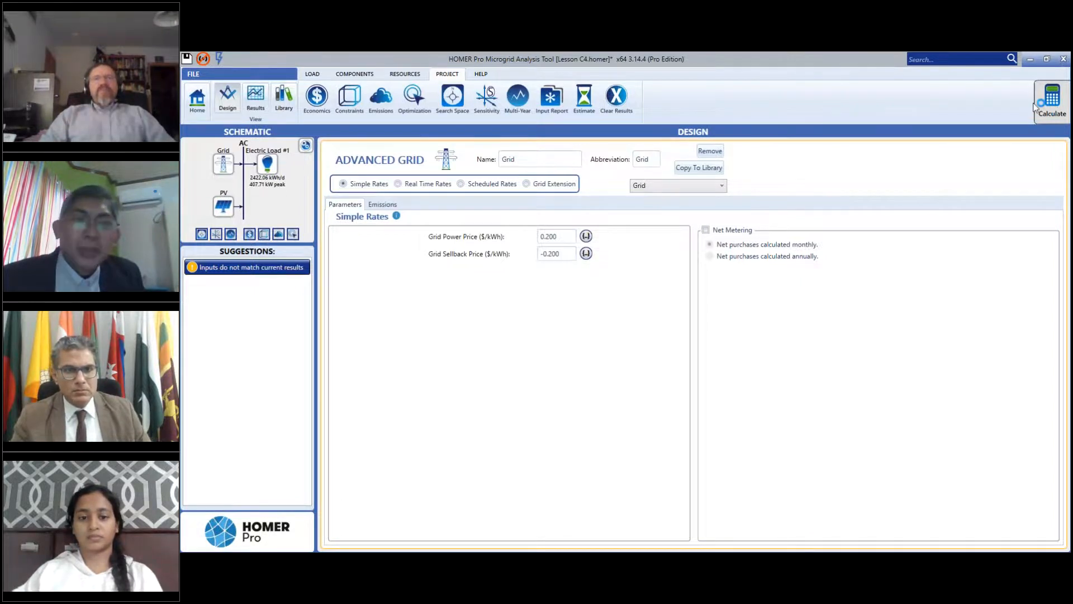
Calculate the system and examine the economic comparison of the PV-grid system against the grid-only base system.
left_click(1053, 100)
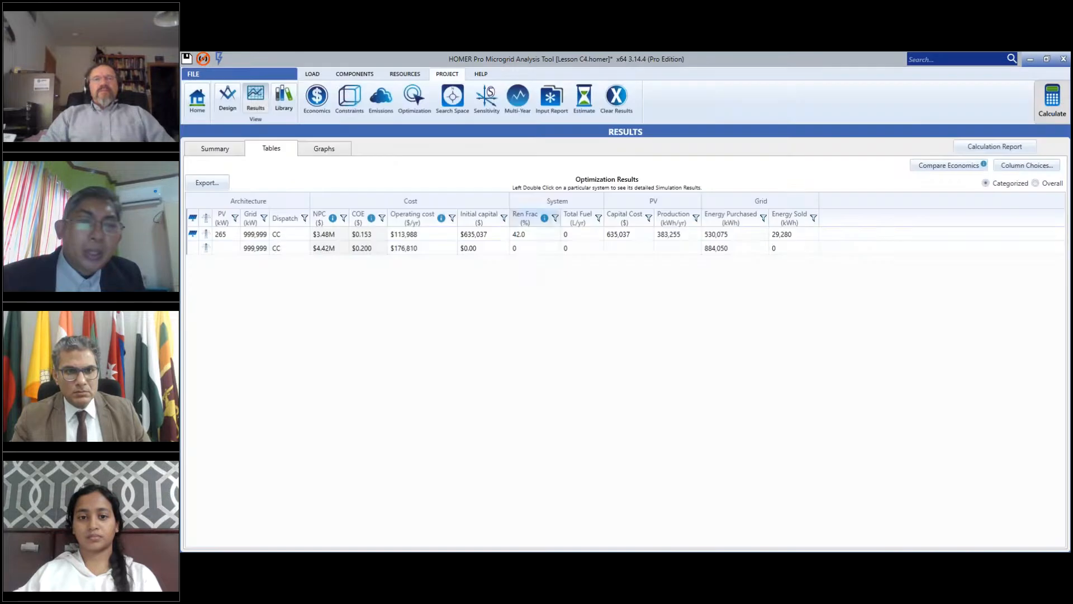
left_click(237, 235)
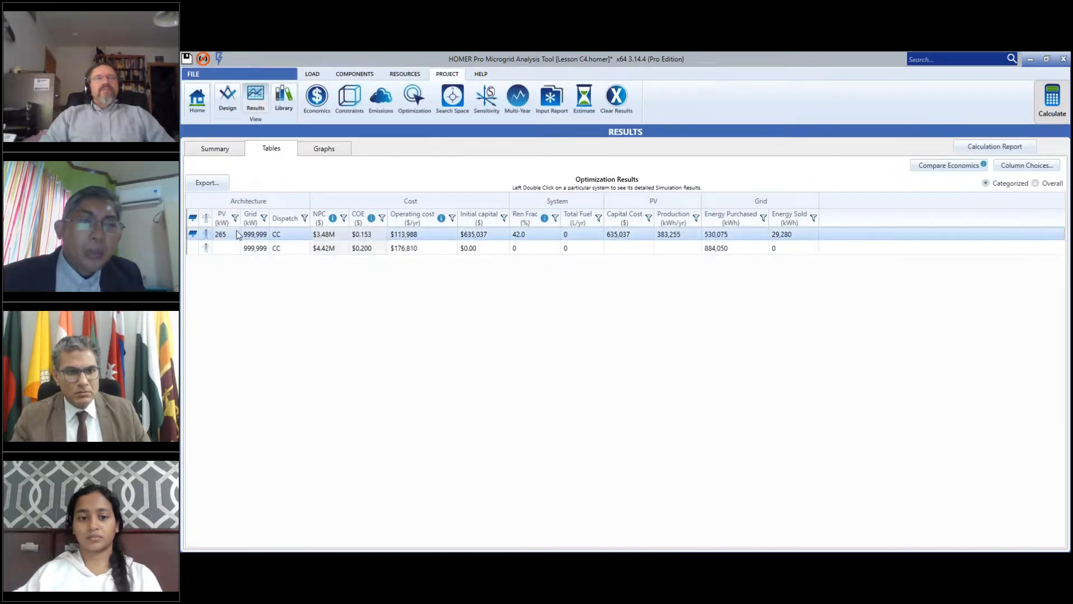
double_click(320, 239)
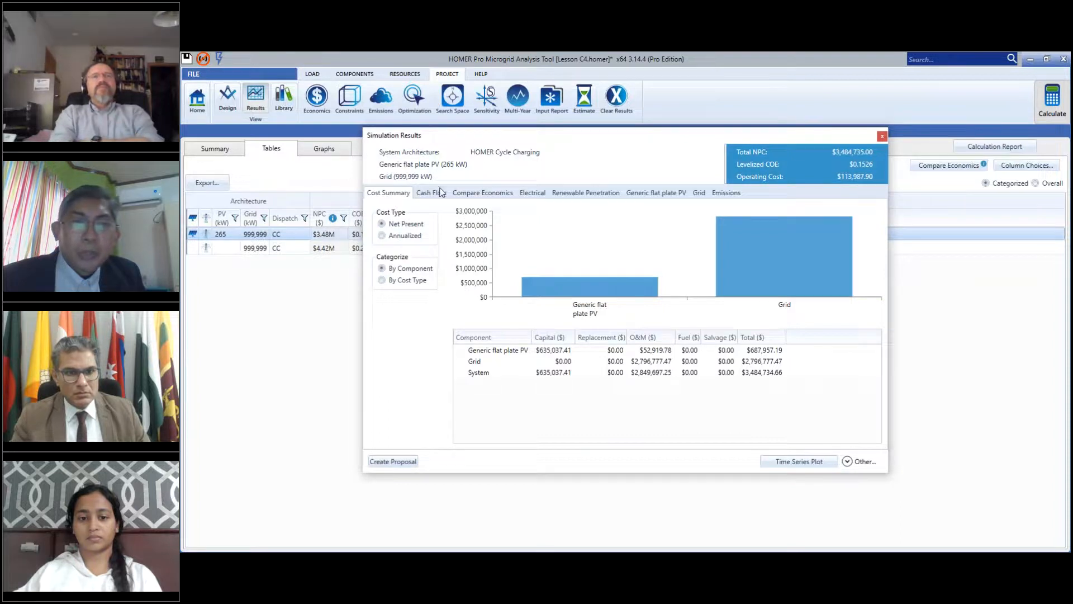
left_click(497, 194)
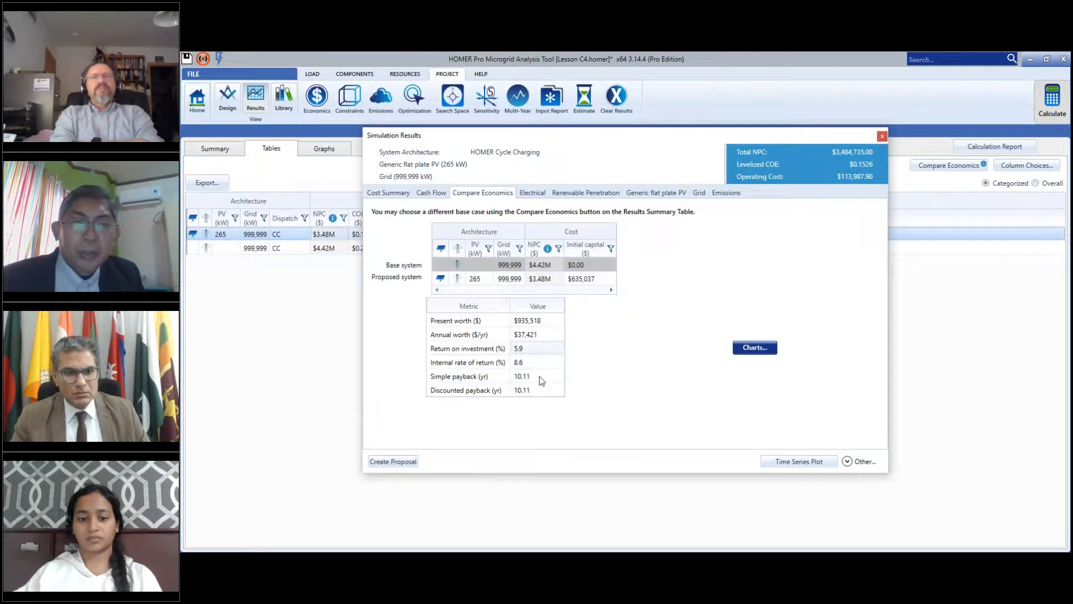
Close the simulation results and review the design's electric load profile and the generic flat plate PV's cost table.
left_click(882, 137)
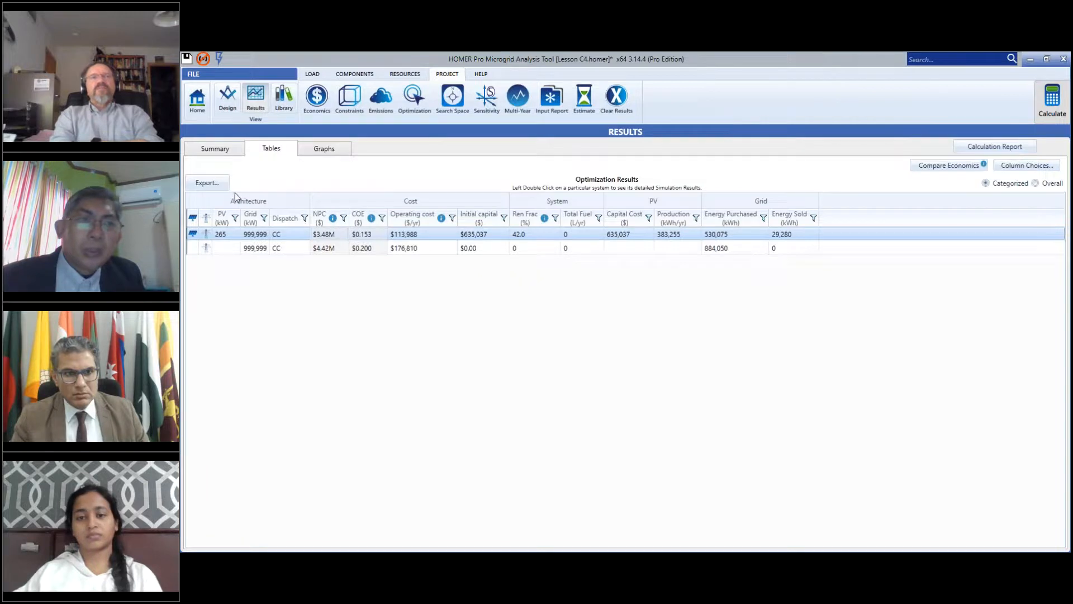
left_click(234, 104)
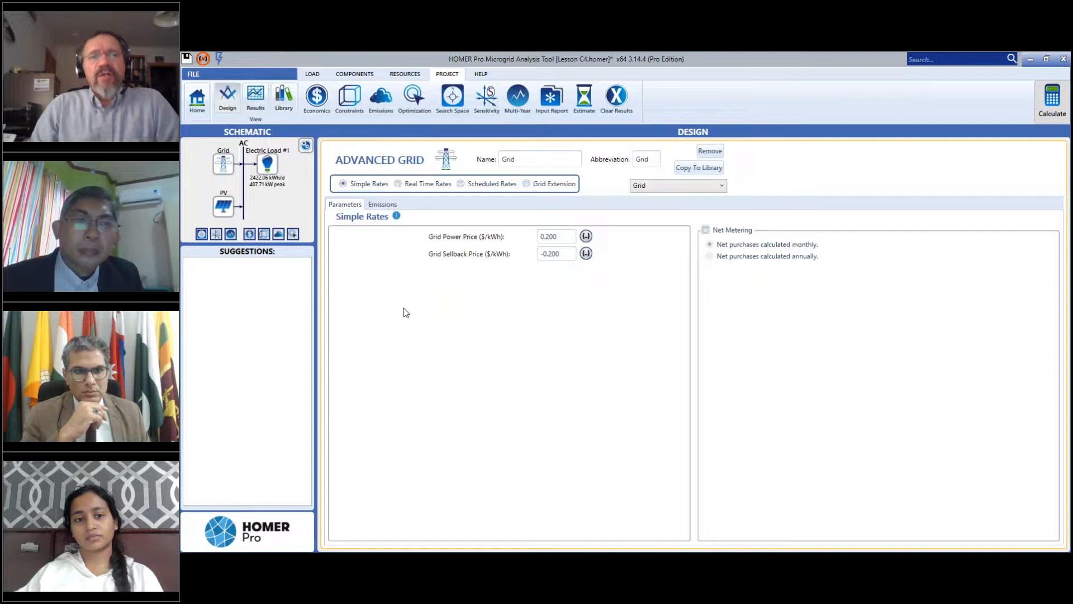
left_click(268, 166)
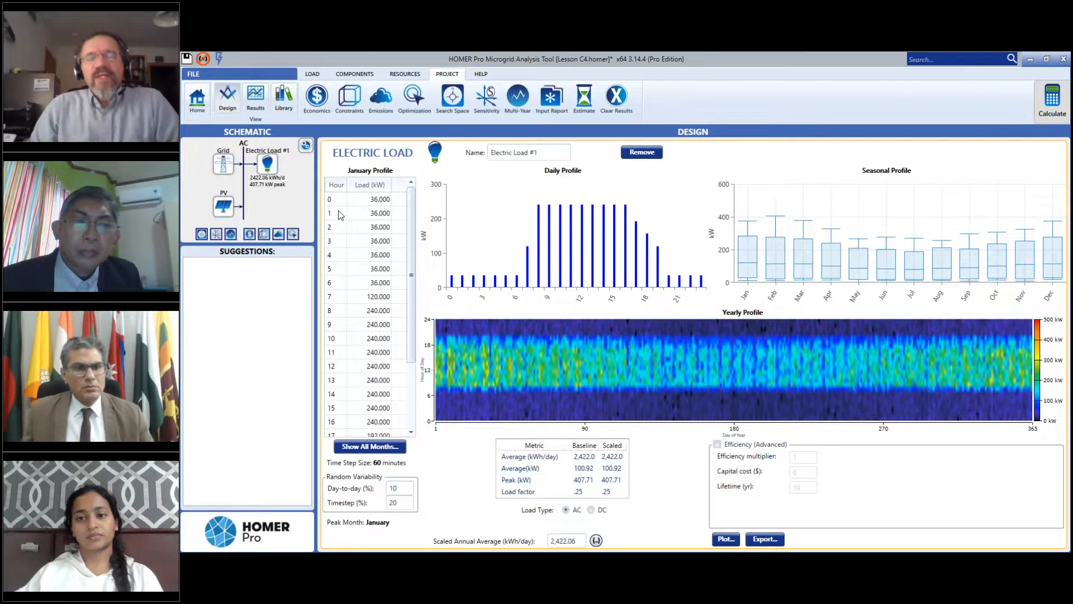
left_click(222, 212)
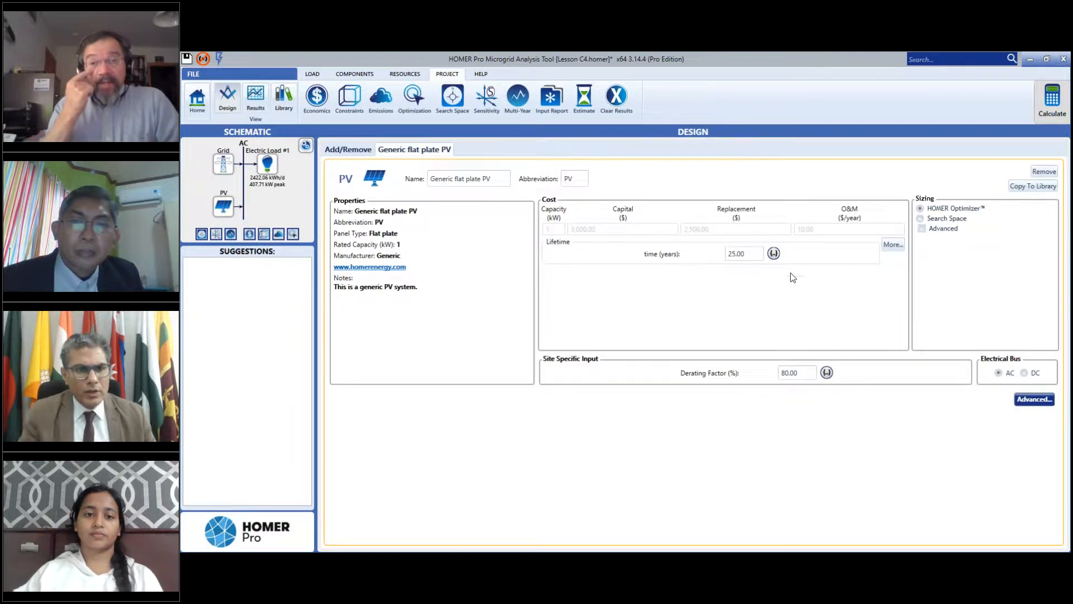
left_click(892, 244)
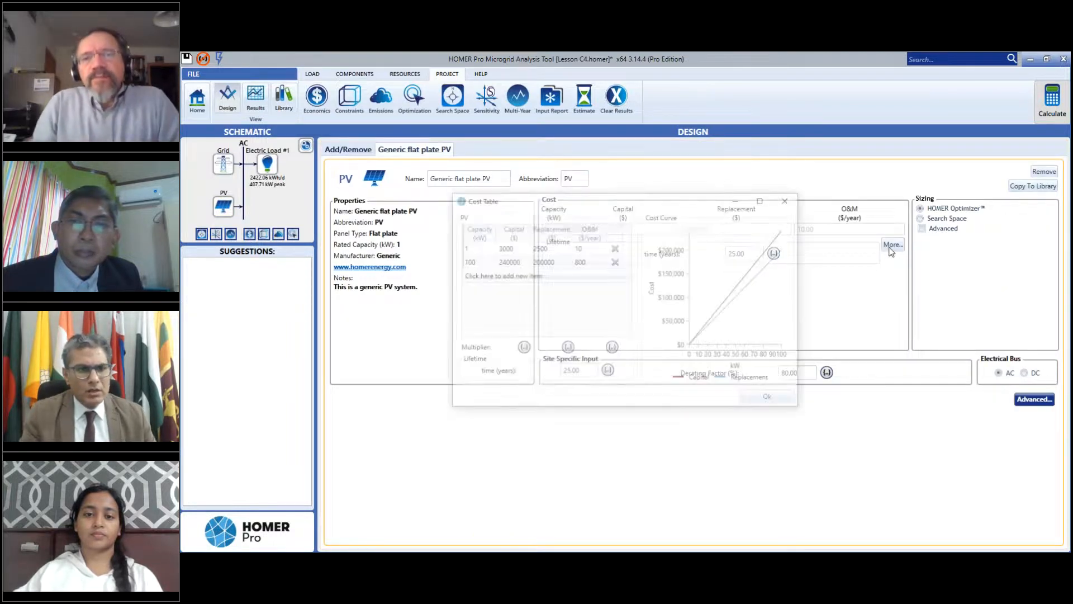
left_click(772, 399)
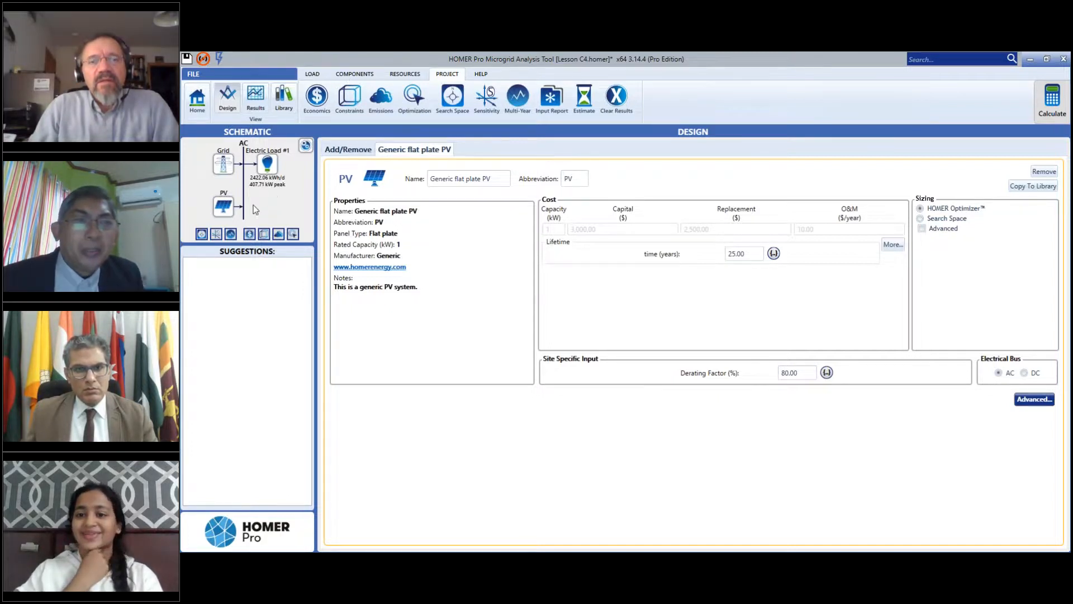
Add a Generic 10 kW wind turbine to the design.
left_click(351, 78)
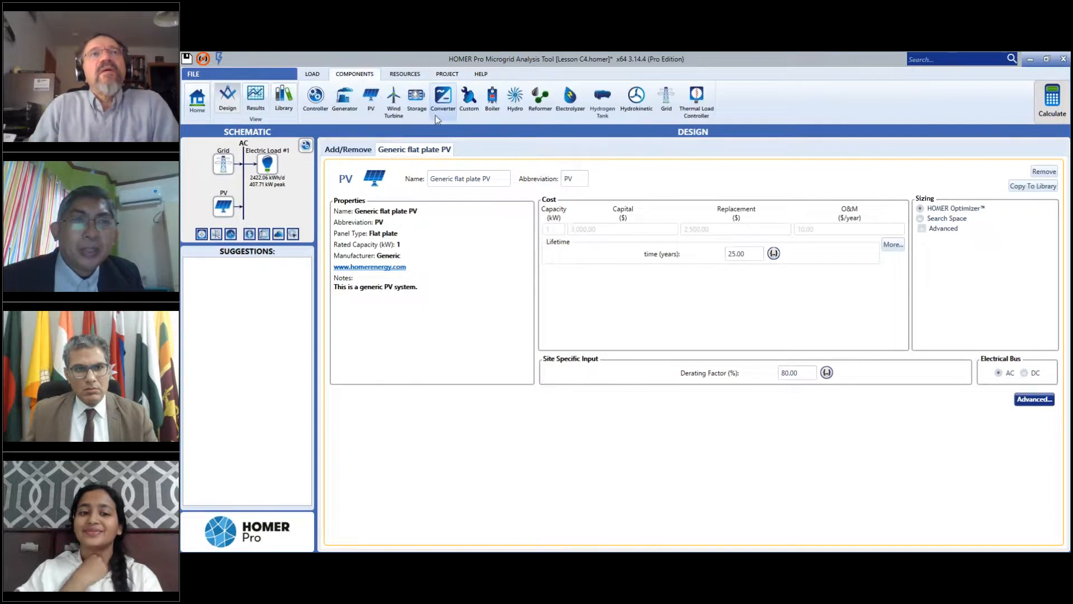
left_click(394, 107)
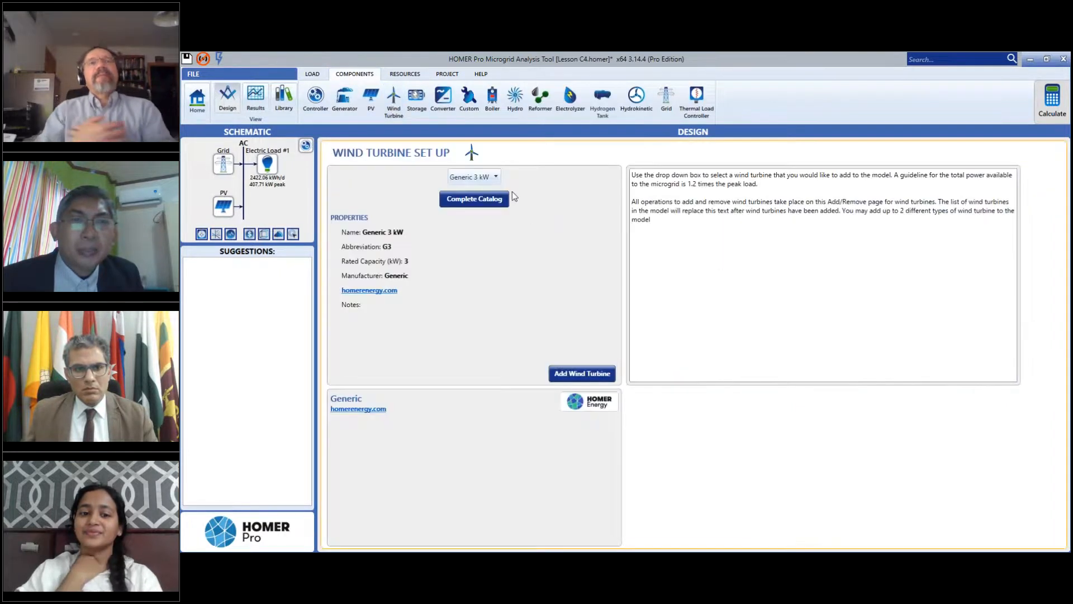
left_click(496, 177)
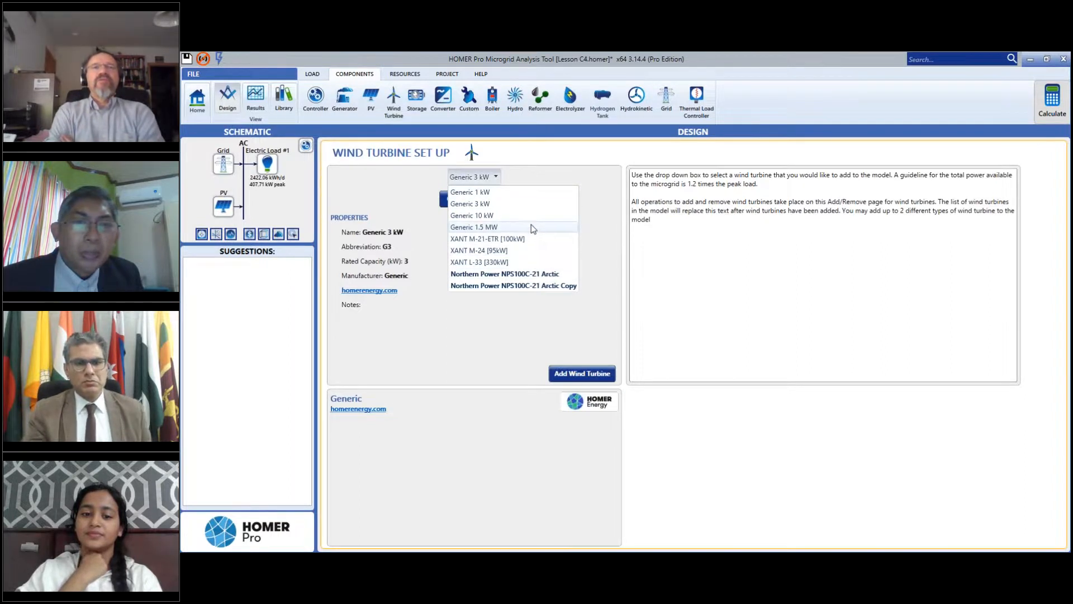
left_click(502, 216)
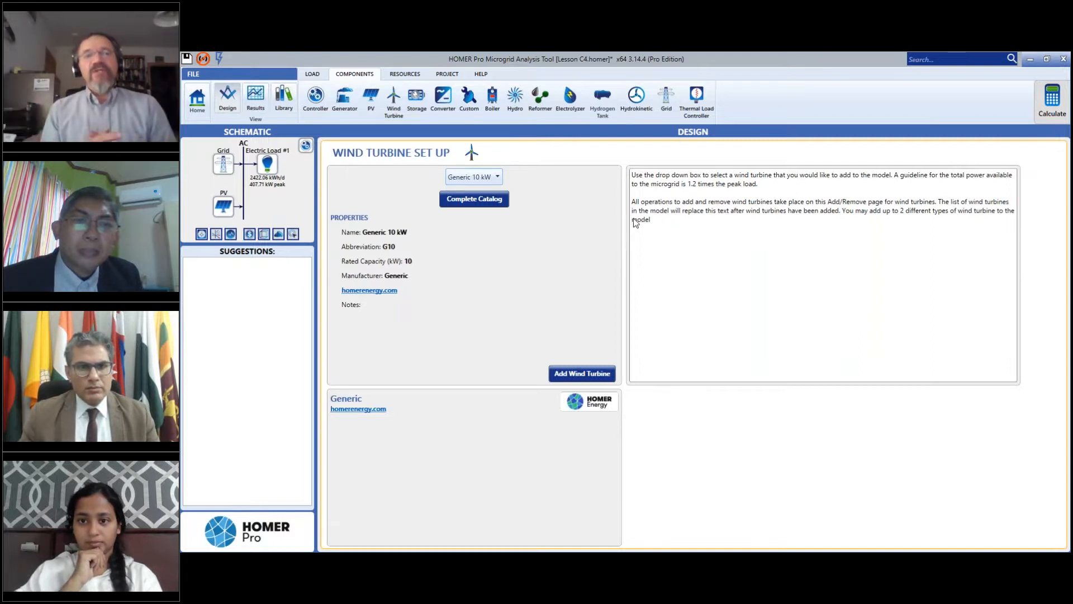
left_click(584, 372)
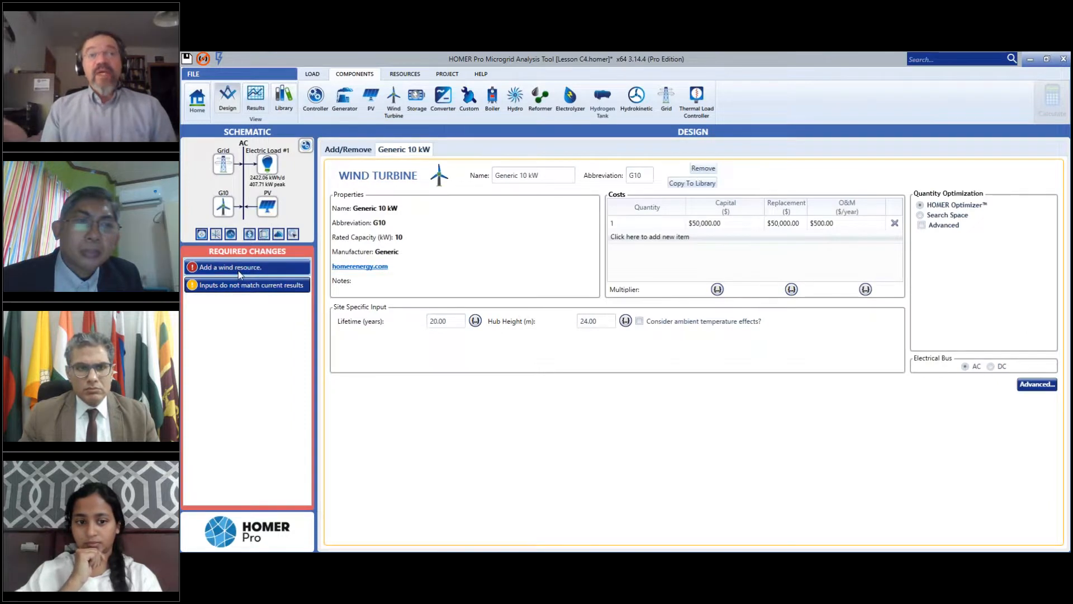
Add a wind resource by downloading monthly average wind speeds from the internet, and calculate the system.
left_click(237, 272)
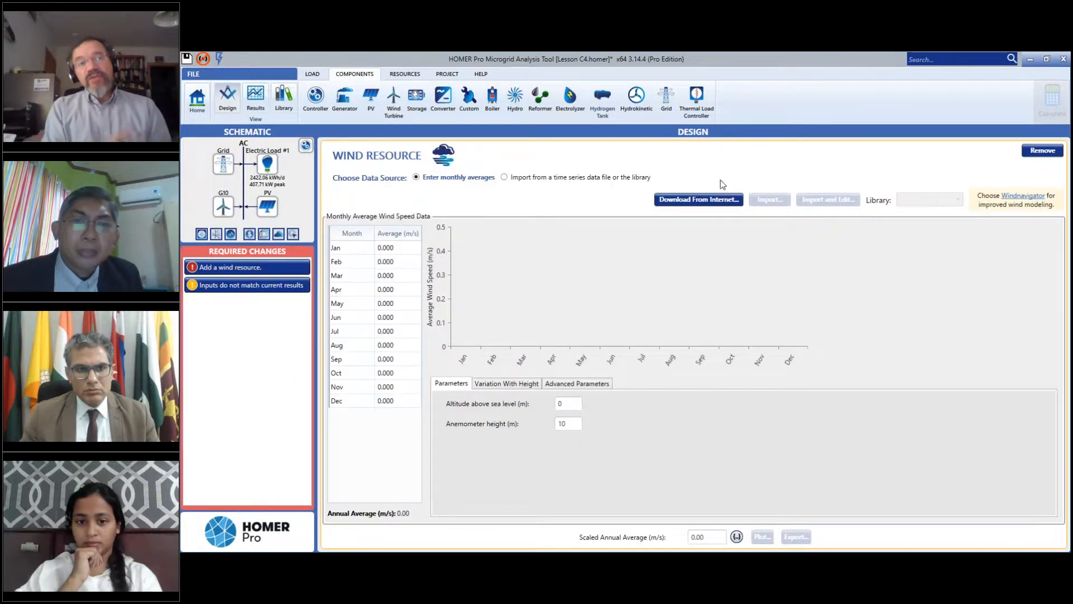
left_click(704, 201)
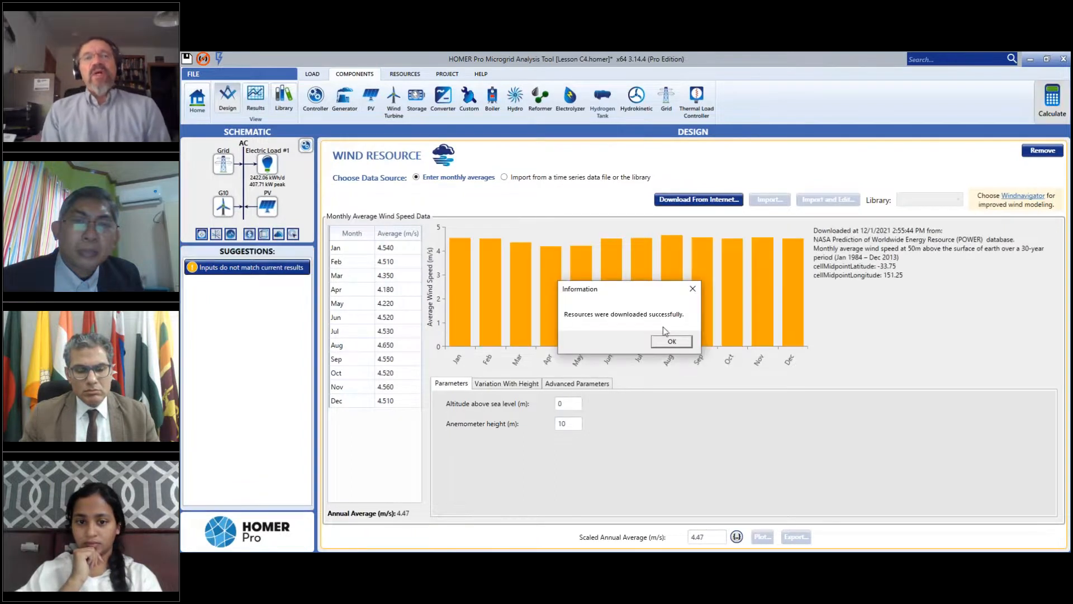
left_click(673, 337)
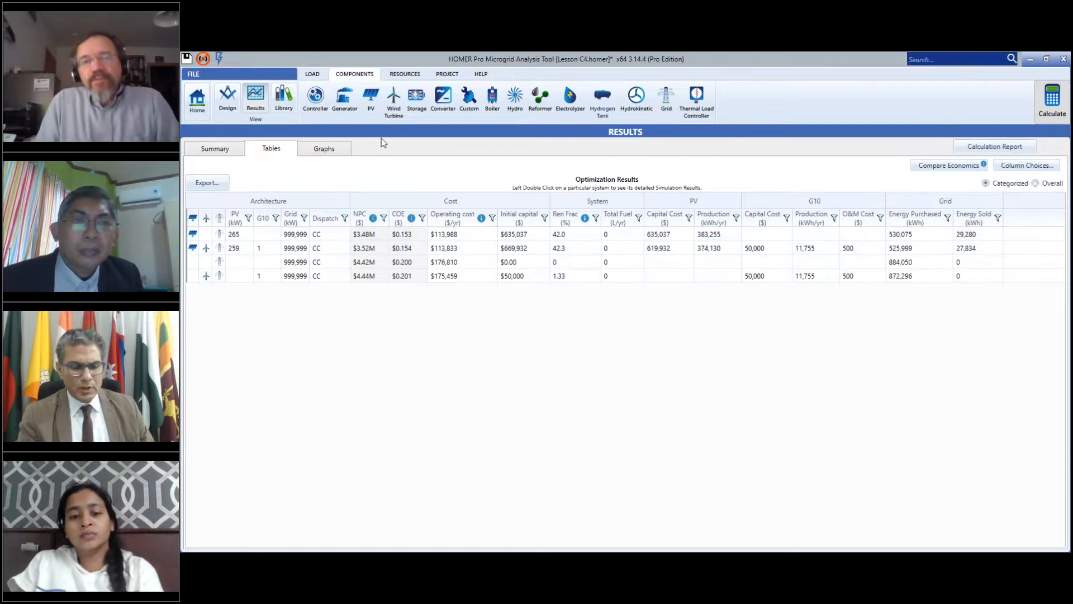
Review the PV setup and the monthly solar GHI and wind resource data.
left_click(367, 110)
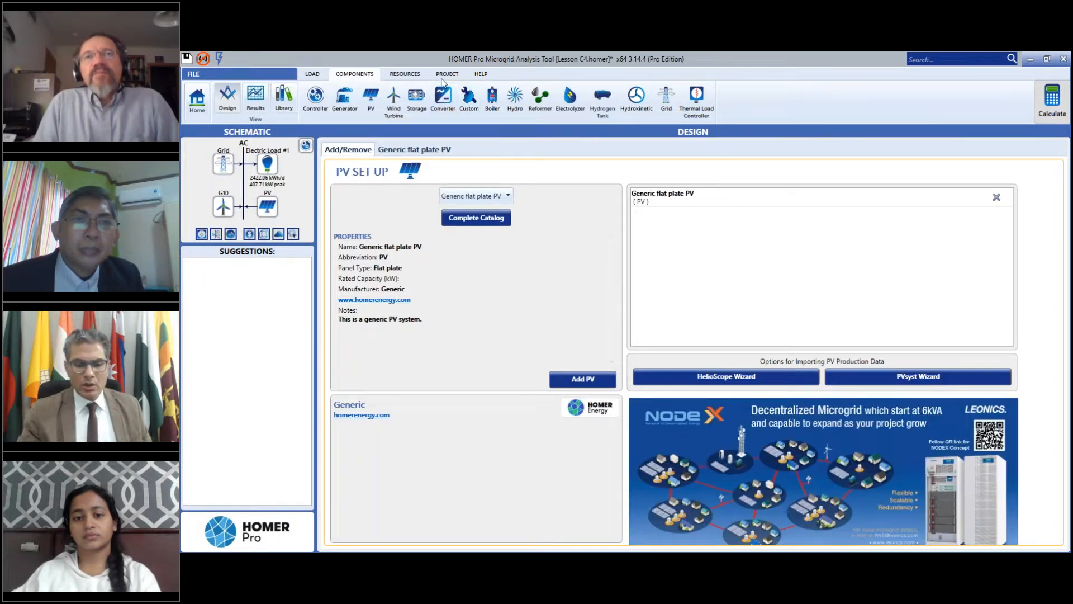
left_click(414, 75)
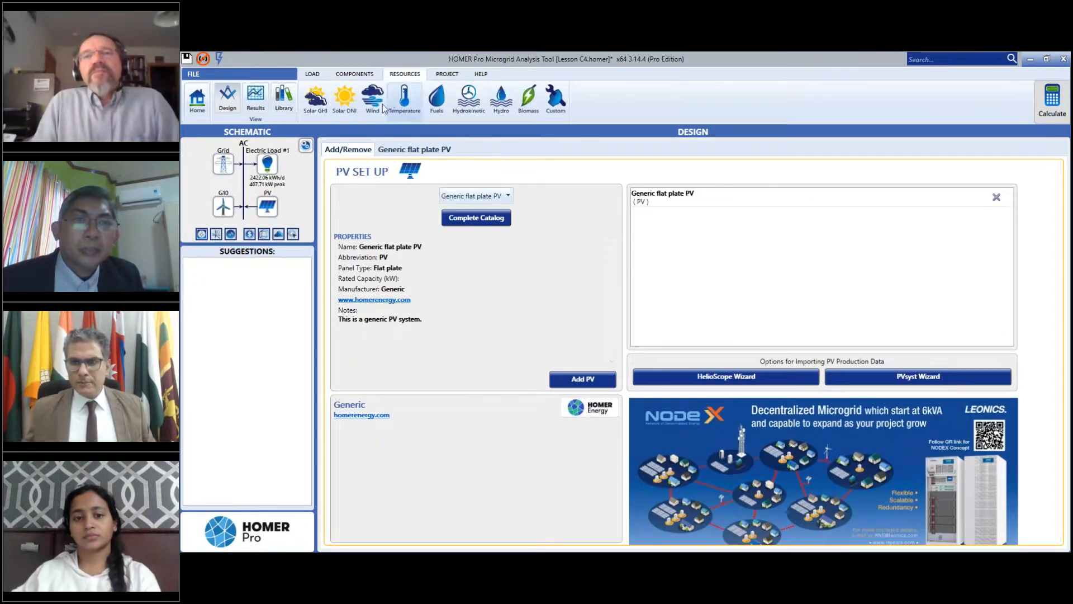
left_click(323, 107)
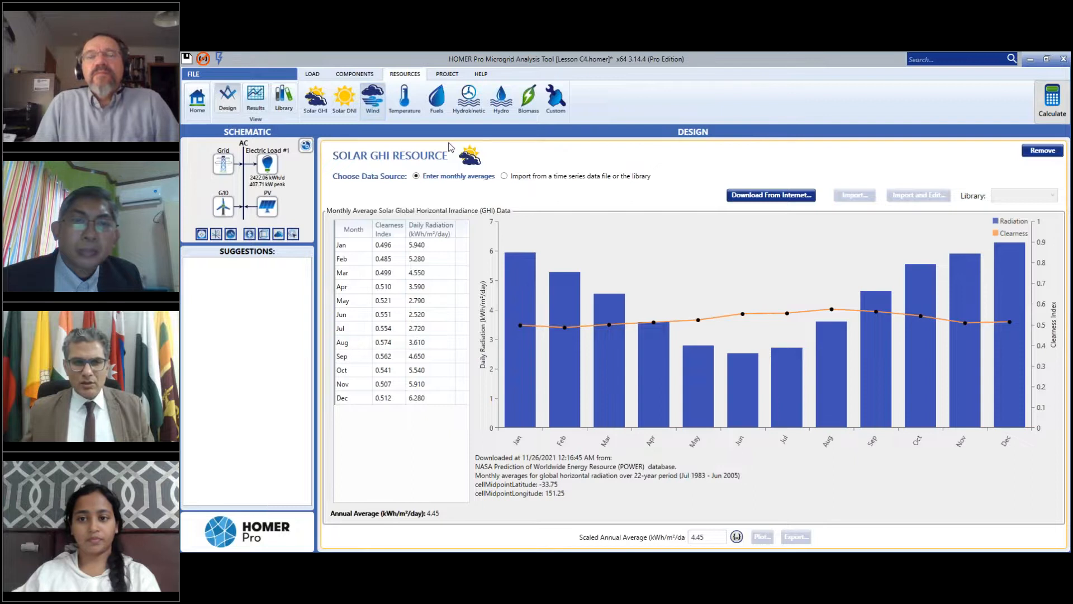
left_click(373, 100)
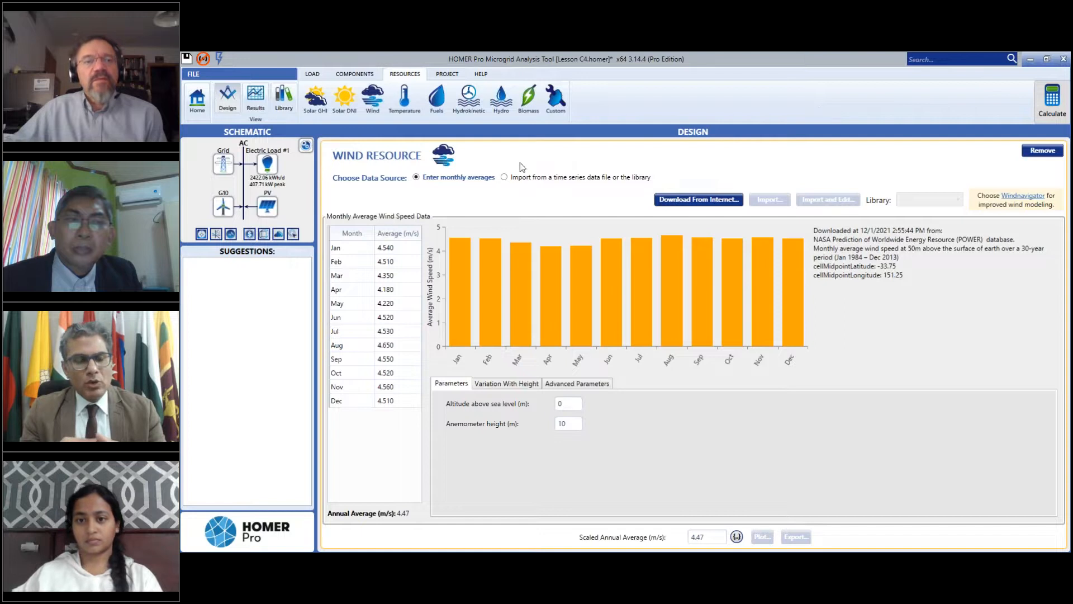
Remove the Generic 10 kW wind turbine from the design.
left_click(230, 211)
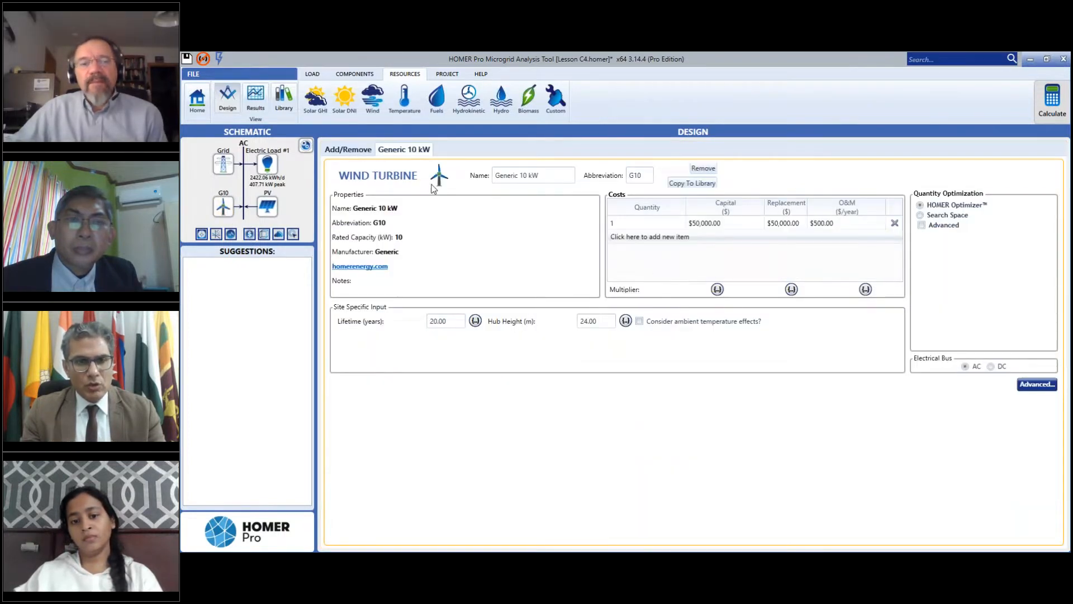
left_click(704, 169)
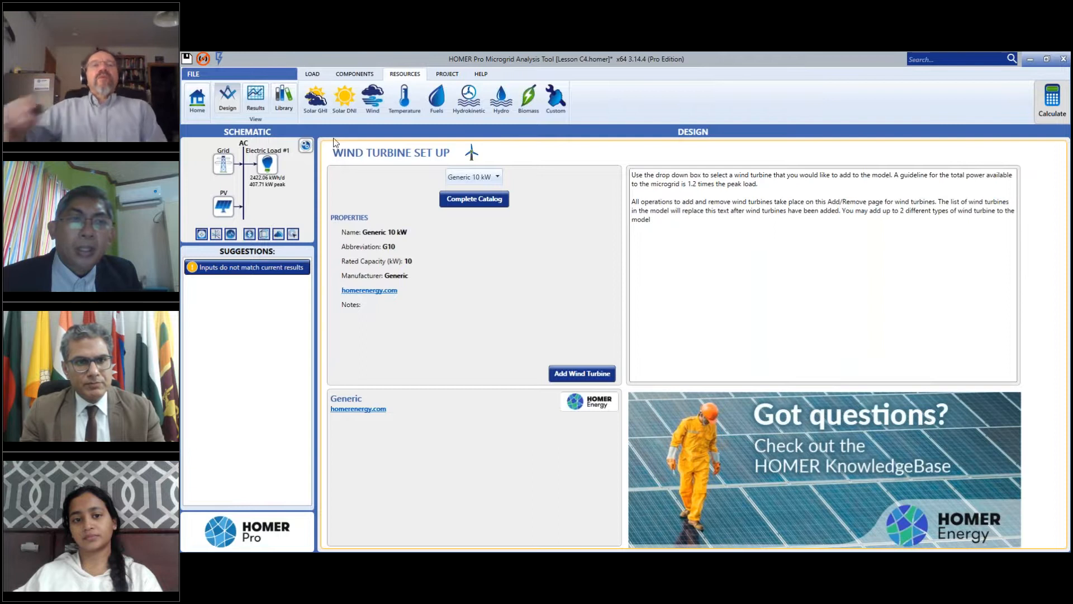
Add a converter to the design and replace the generic System Converter with the Leonics MTP-413F 25kW from the library.
left_click(354, 75)
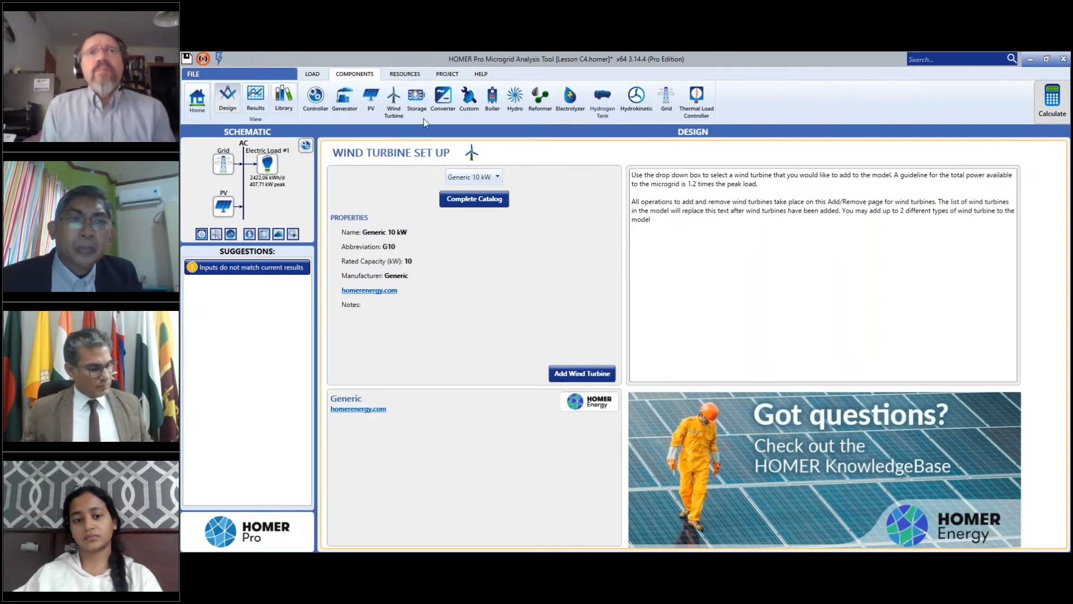
left_click(442, 110)
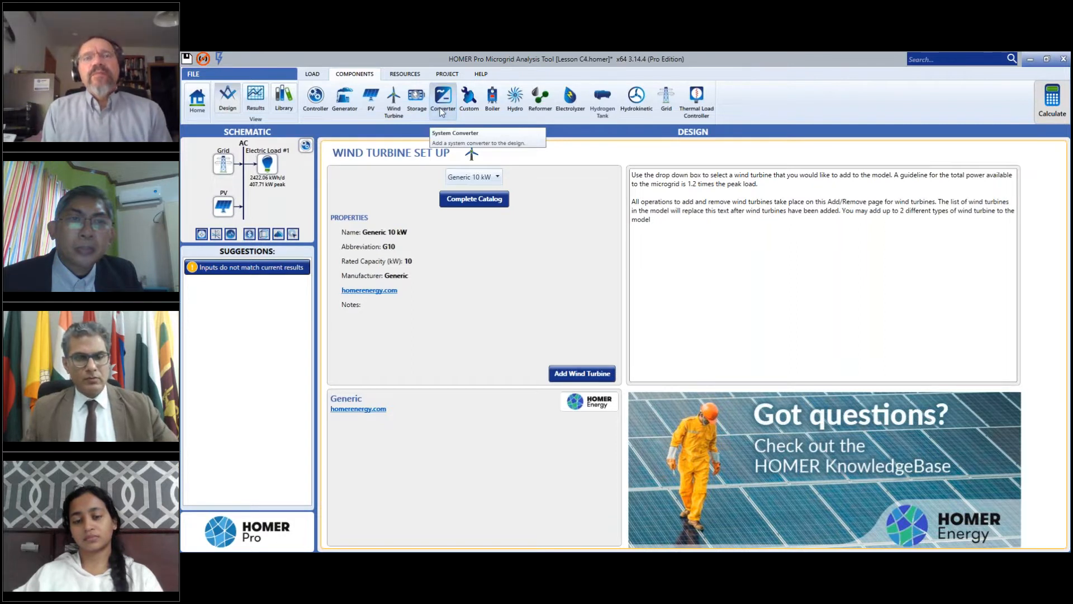
left_click(506, 155)
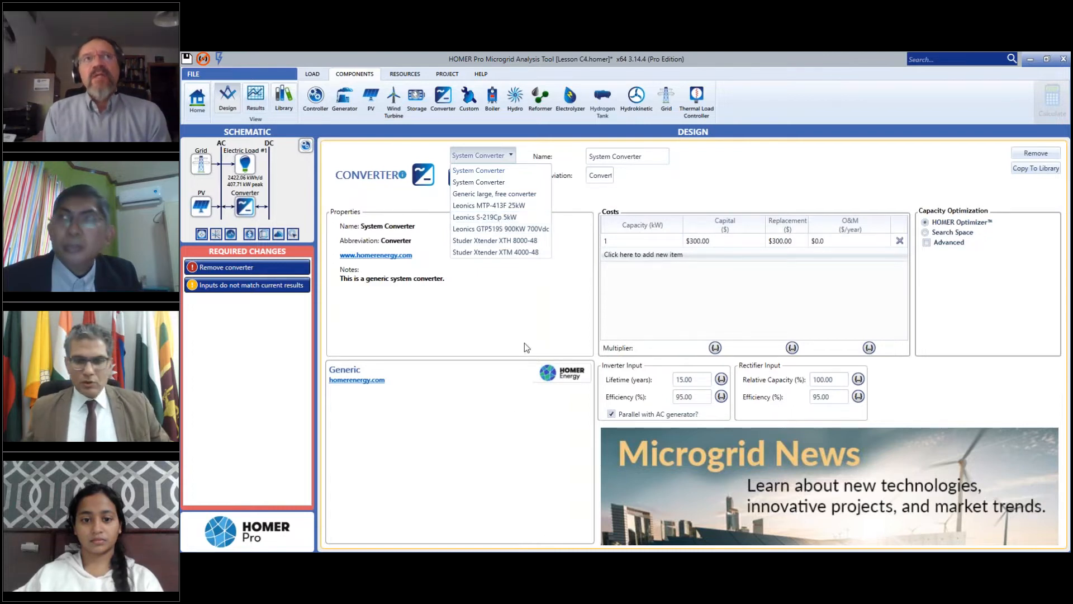
left_click(505, 204)
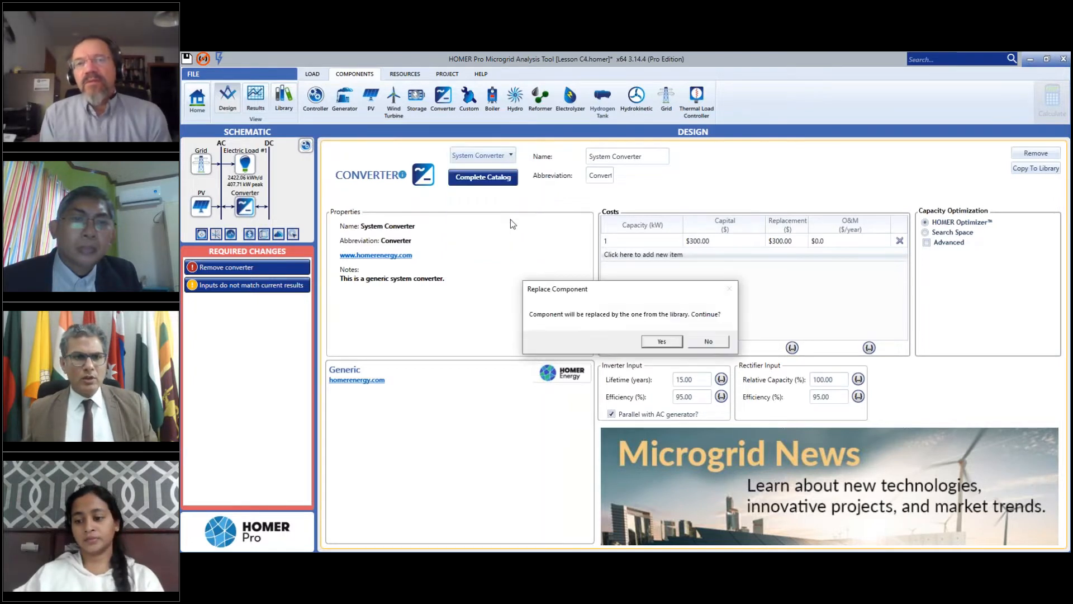
left_click(646, 340)
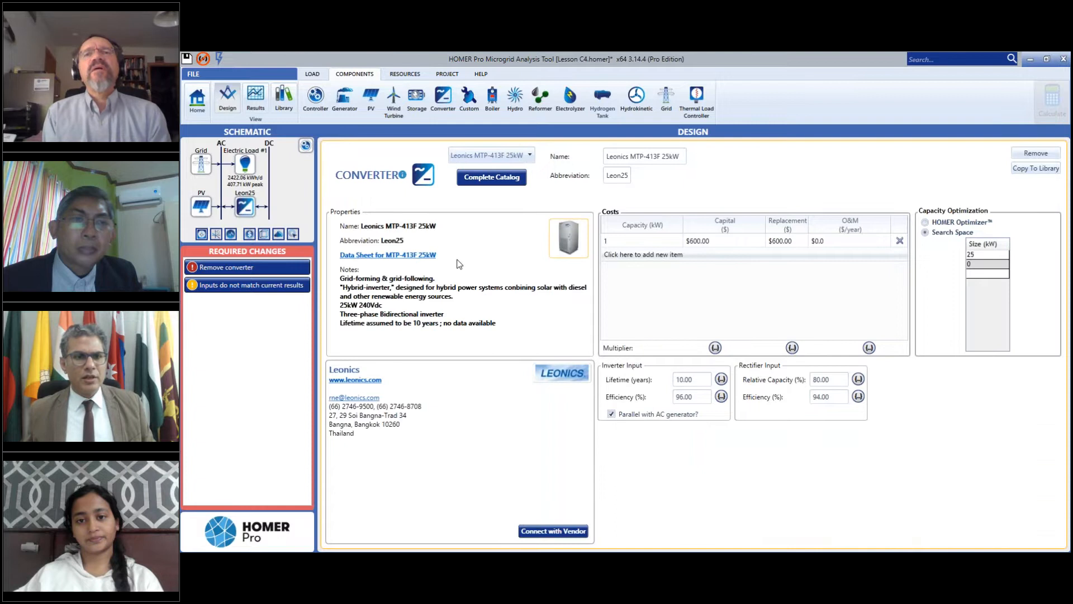